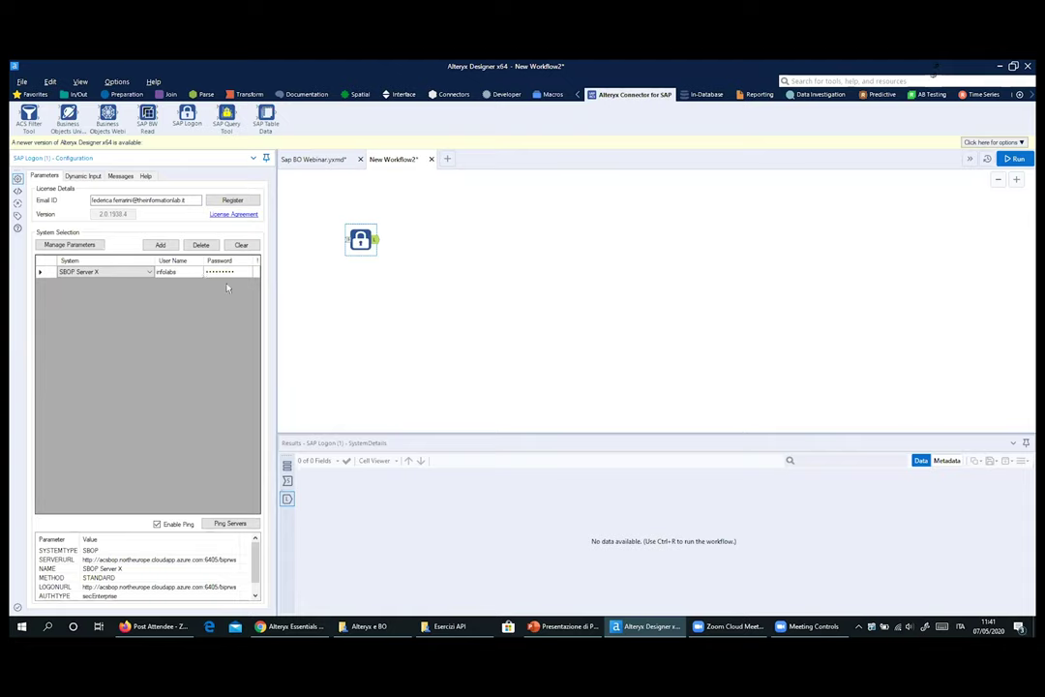
# Ping the SBOP Server X system from the SAP Logon tool and review its connection parameters
pyautogui.moveTo(276, 306); pyautogui.dragTo(282, 306)
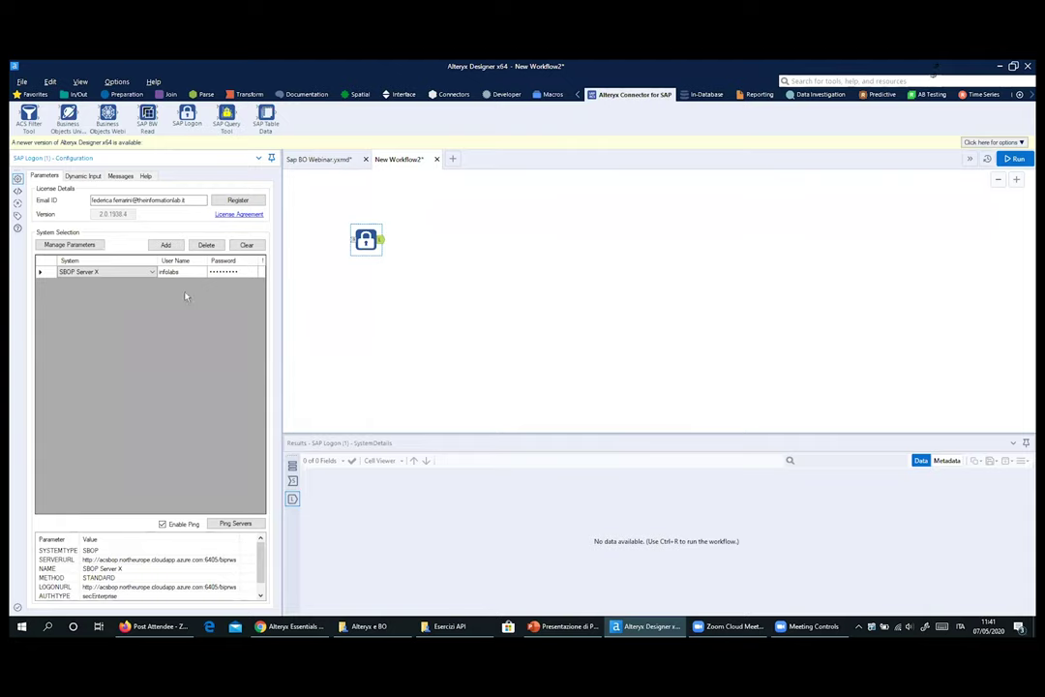
pyautogui.click(230, 525)
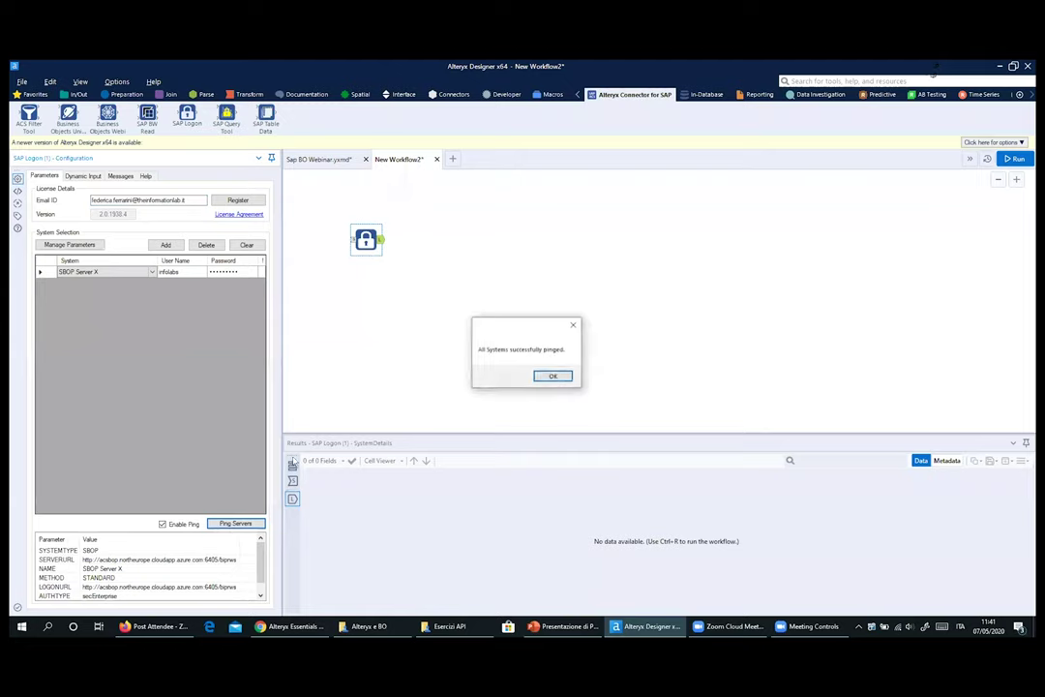
pyautogui.click(554, 377)
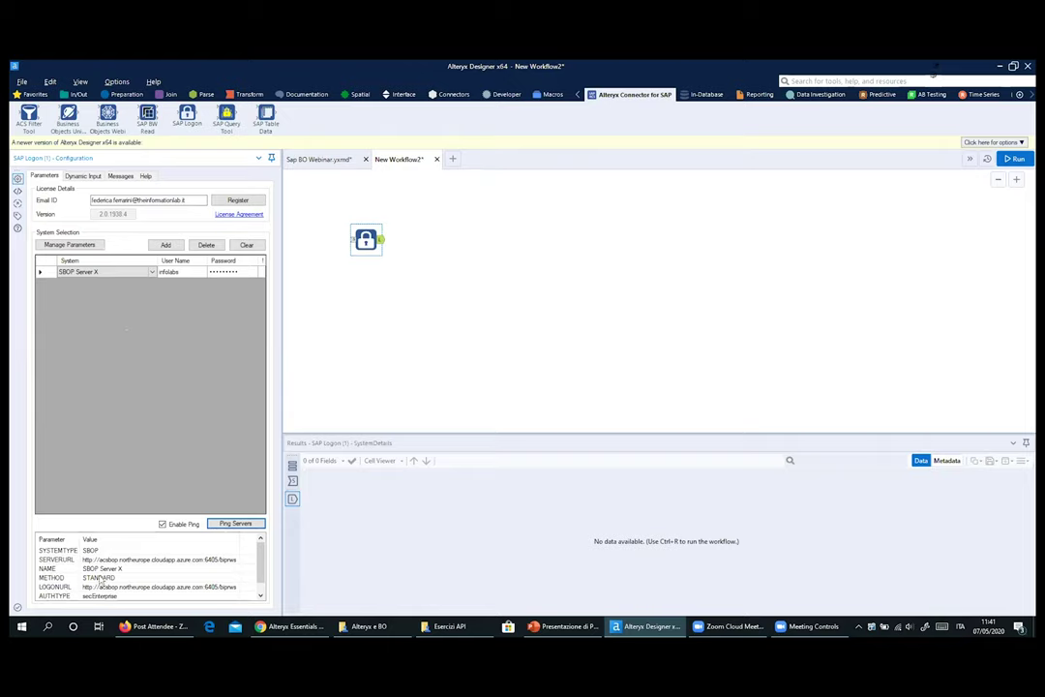
pyautogui.scroll(-1, 145, 588)
pyautogui.scroll(1, 145, 588)
# Open the system parameter maintenance, insert a blank parameter row for SBOP Server X, browse the available parameter types and close the window
pyautogui.click(69, 244)
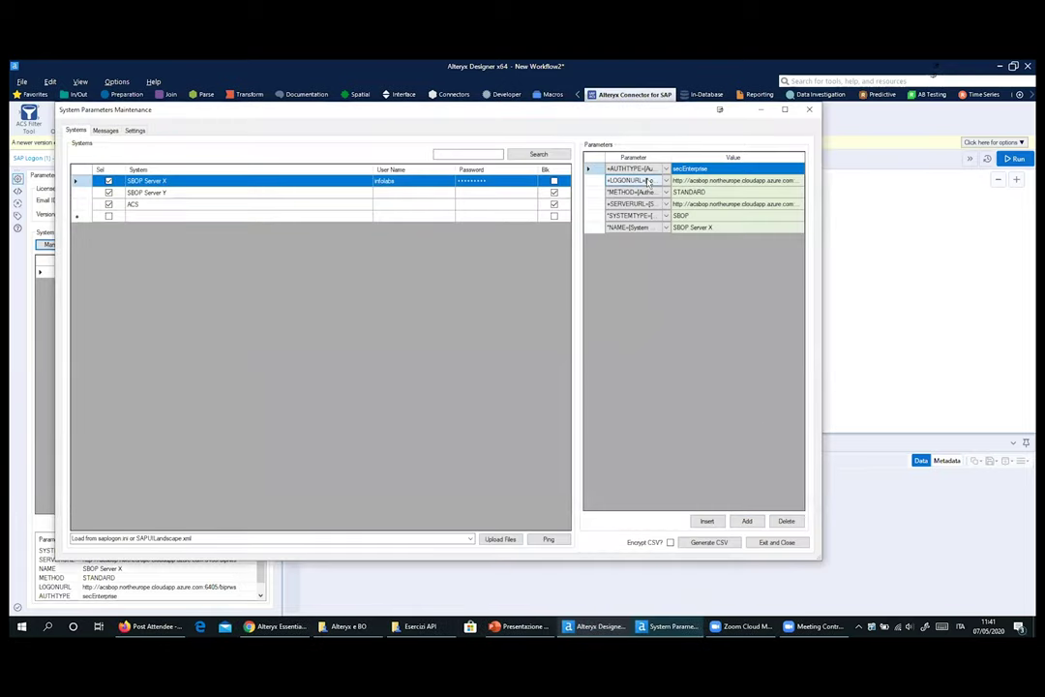
pyautogui.click(707, 521)
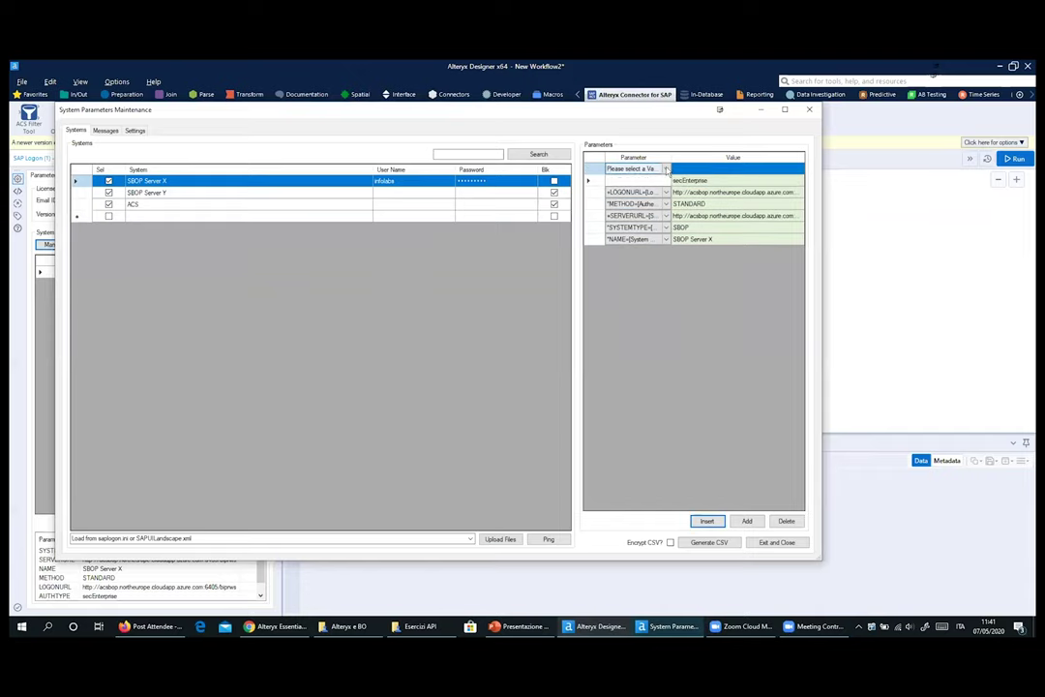
pyautogui.click(665, 169)
pyautogui.scroll(-3, 655, 255)
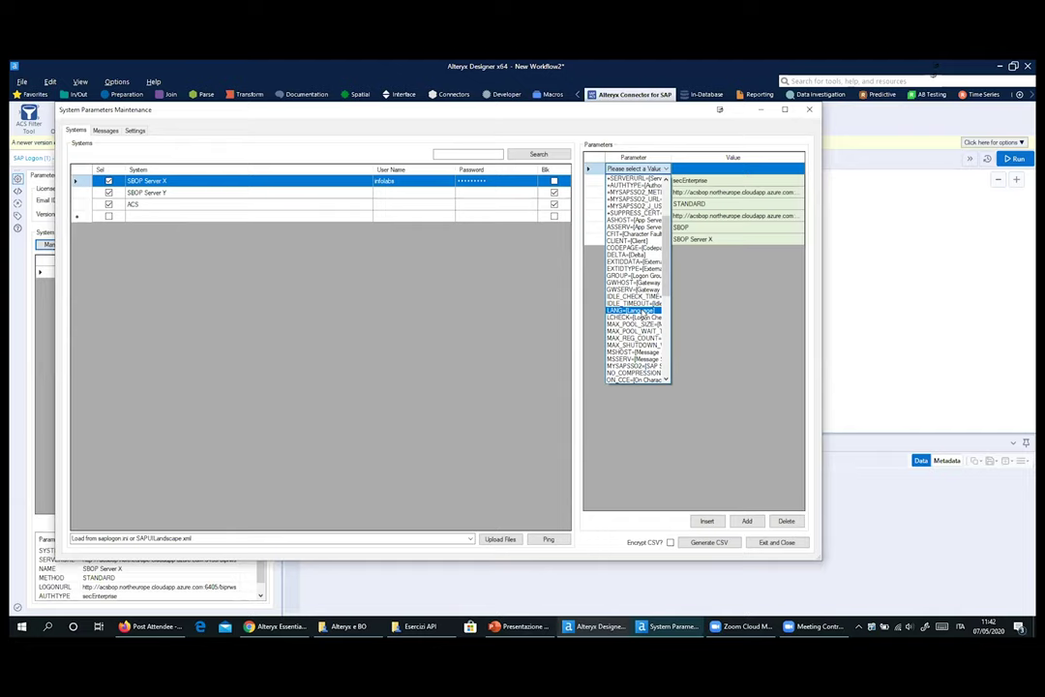
pyautogui.click(649, 124)
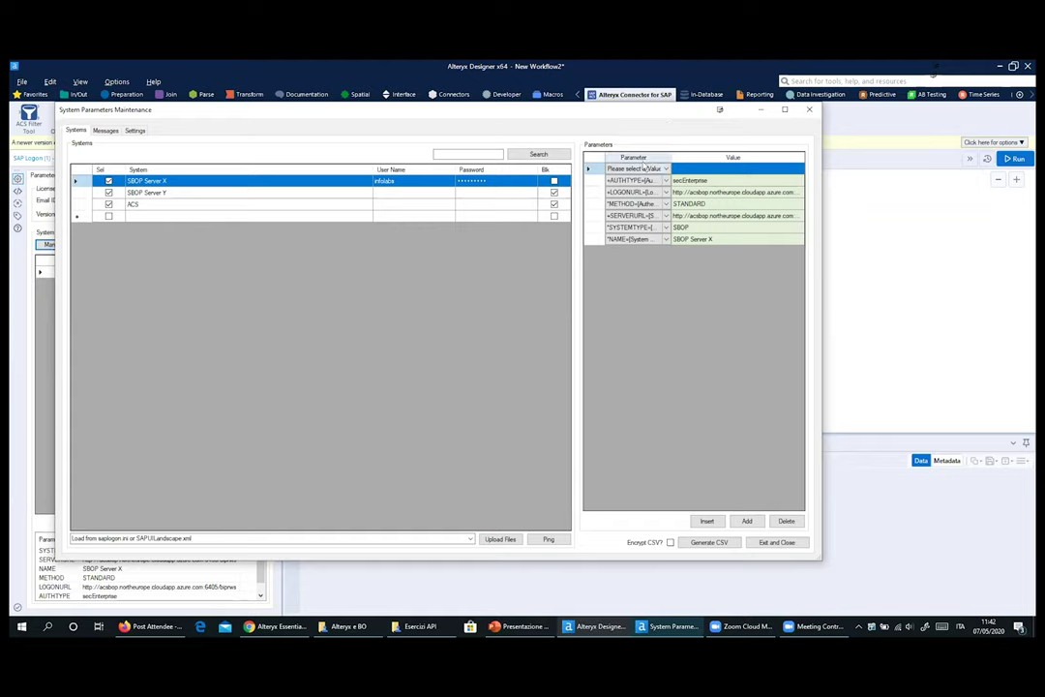
pyautogui.click(666, 170)
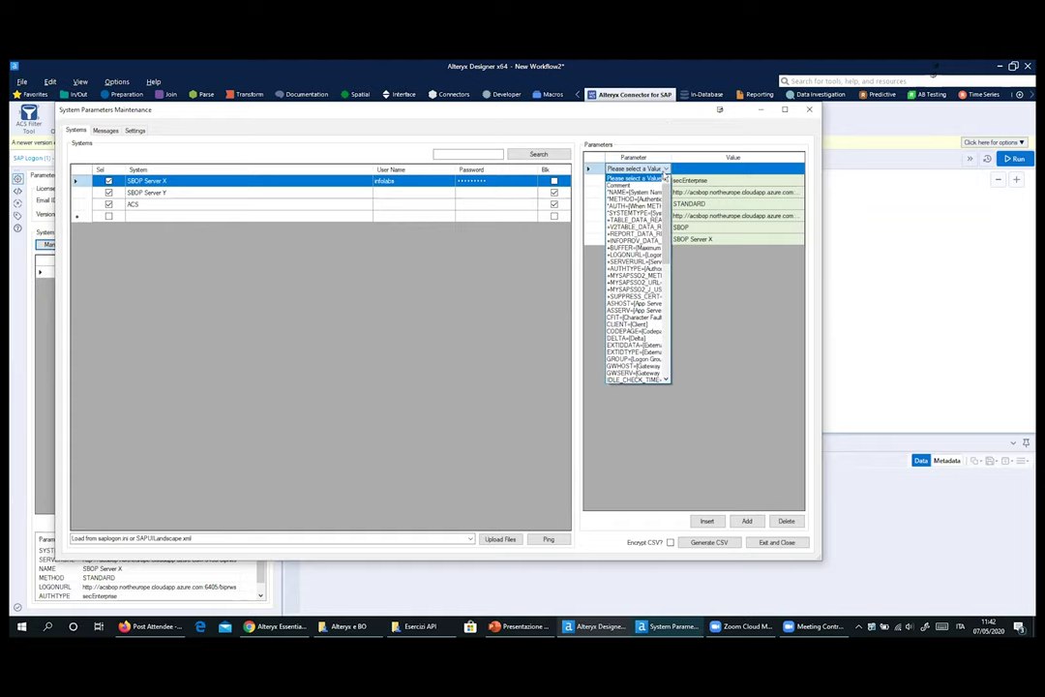
pyautogui.click(809, 110)
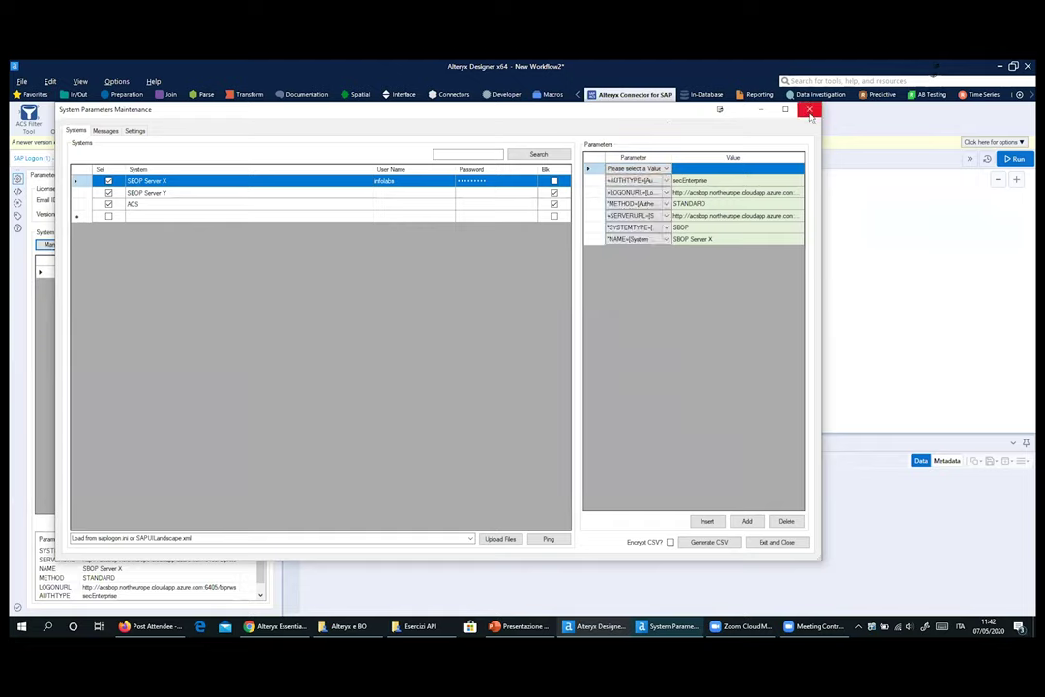
pyautogui.click(809, 109)
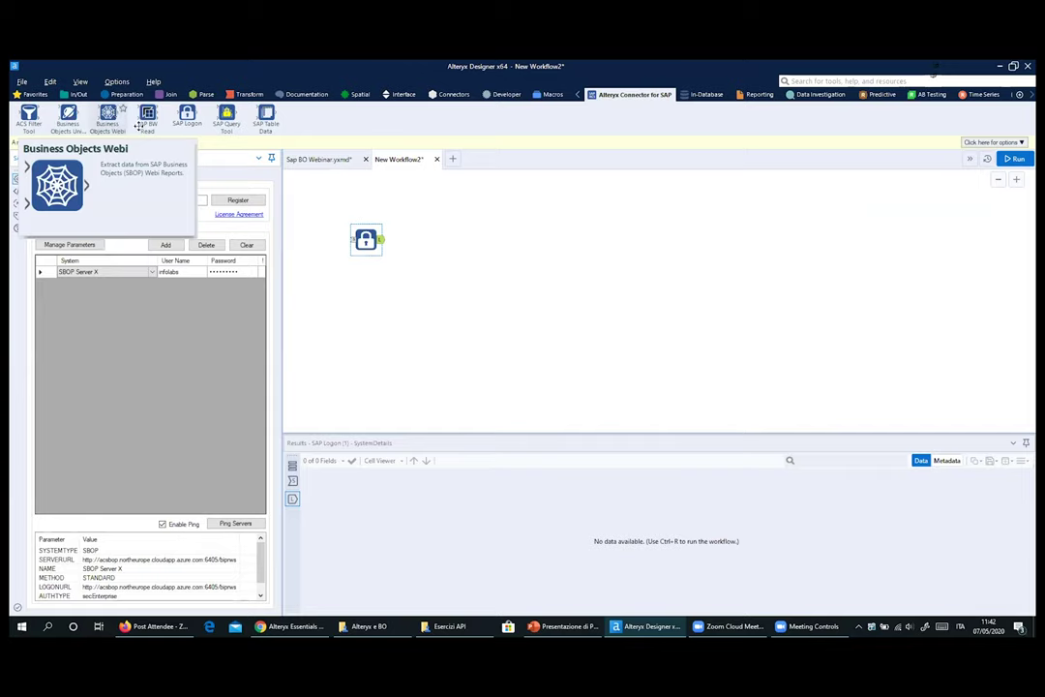
# Add a Business Objects Universe tool beside the SAP Logon tool and connect the SAP Logon output to its upper input
pyautogui.moveTo(106, 124); pyautogui.dragTo(469, 254)
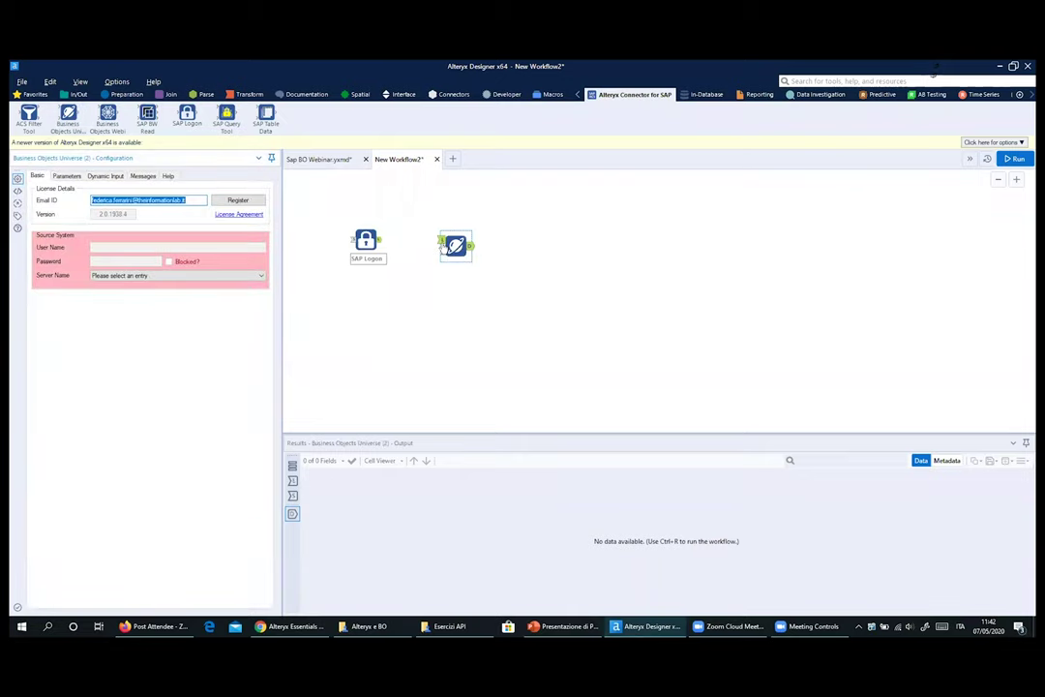
pyautogui.click(443, 241)
pyautogui.moveTo(443, 241); pyautogui.dragTo(382, 239)
pyautogui.click(440, 345)
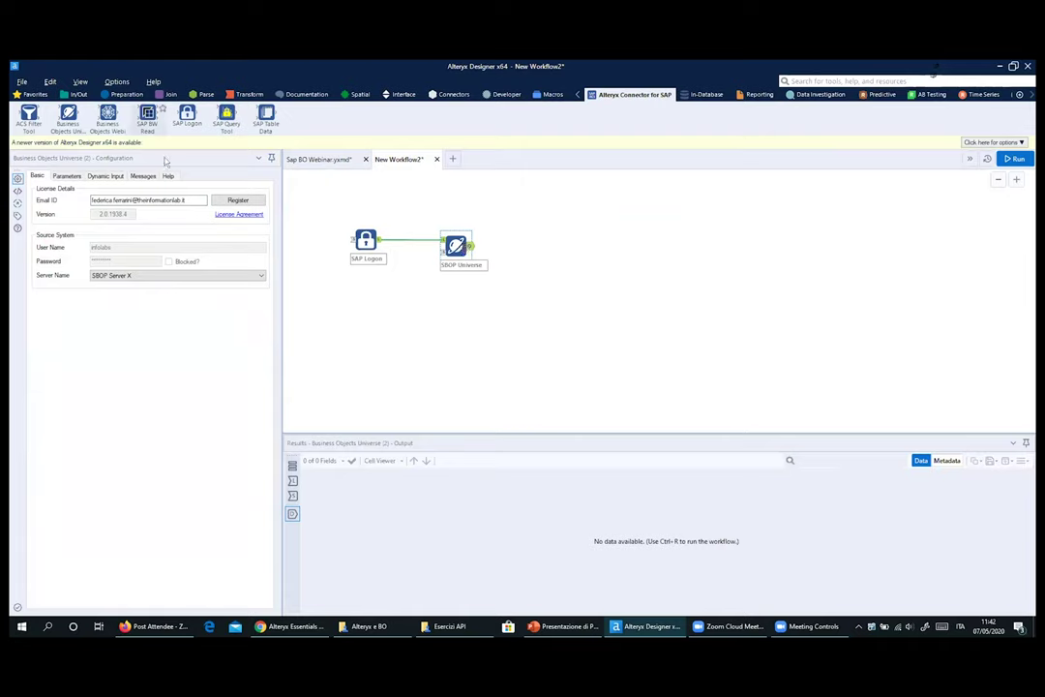
pyautogui.moveTo(457, 245); pyautogui.dragTo(438, 244)
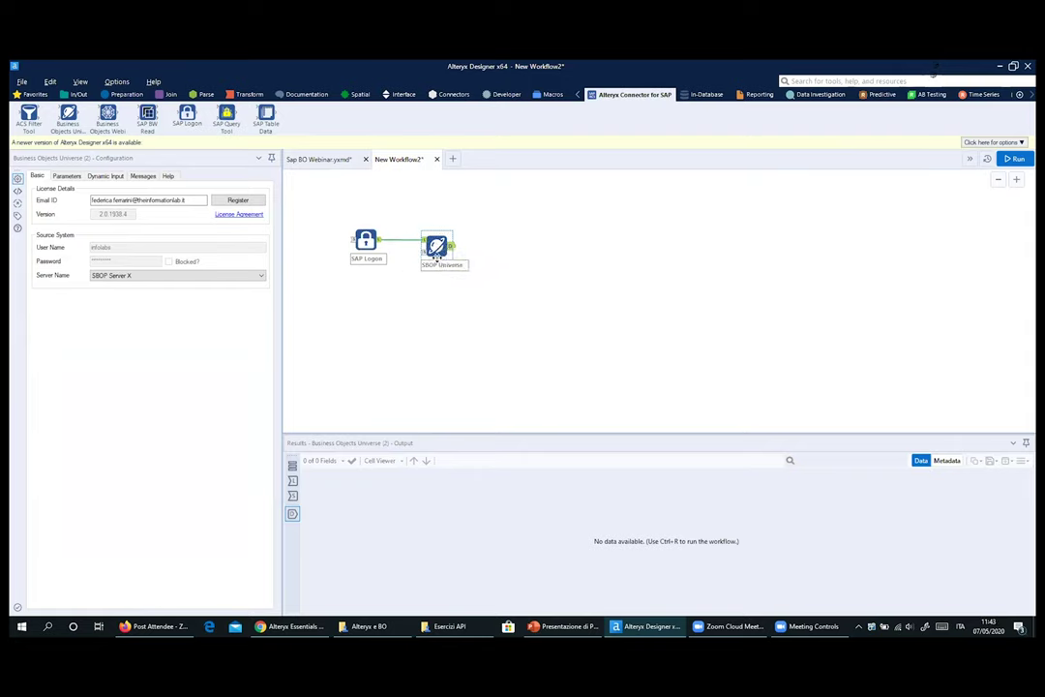
# Search the available SAP Business Objects and choose the eFashion.unx universe from the DdV Test folder
pyautogui.click(67, 175)
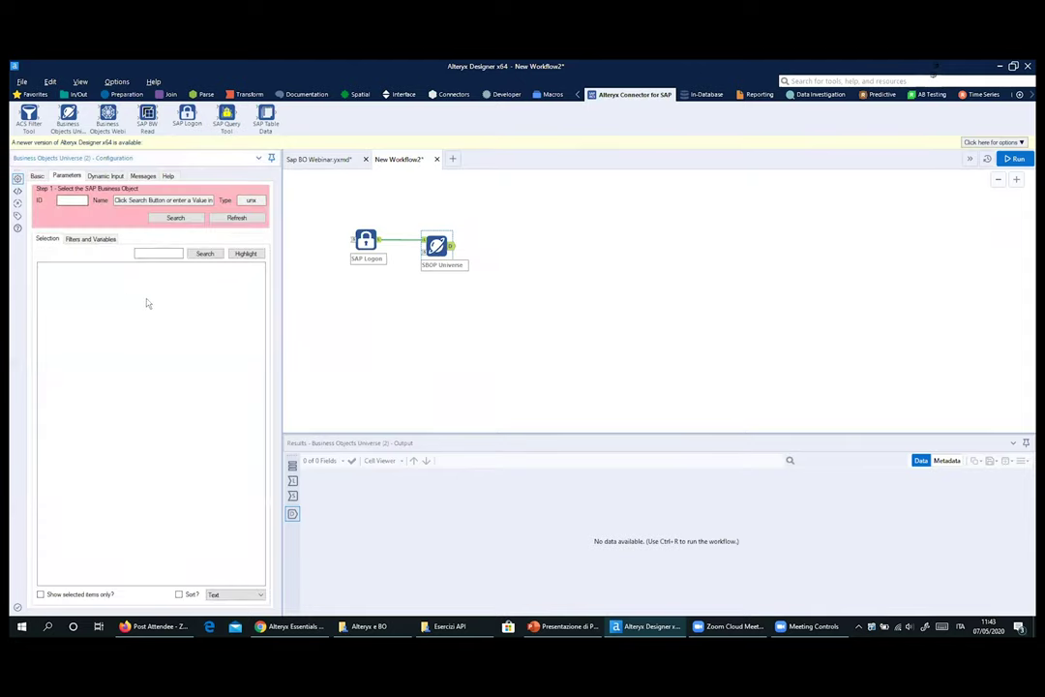
pyautogui.click(175, 218)
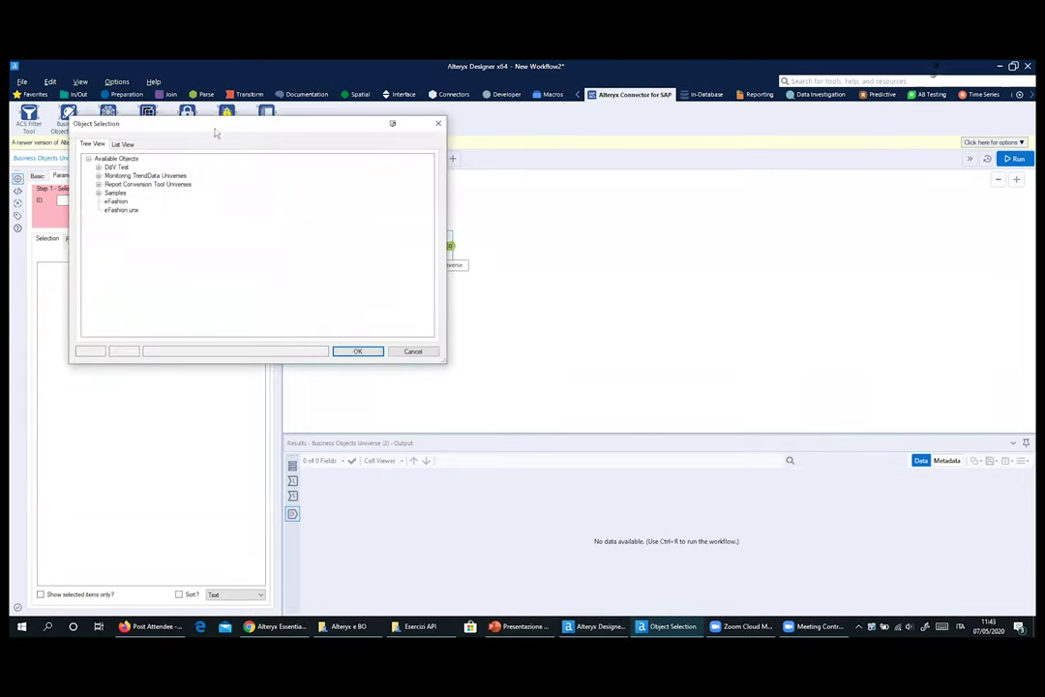
pyautogui.moveTo(217, 128); pyautogui.dragTo(256, 191)
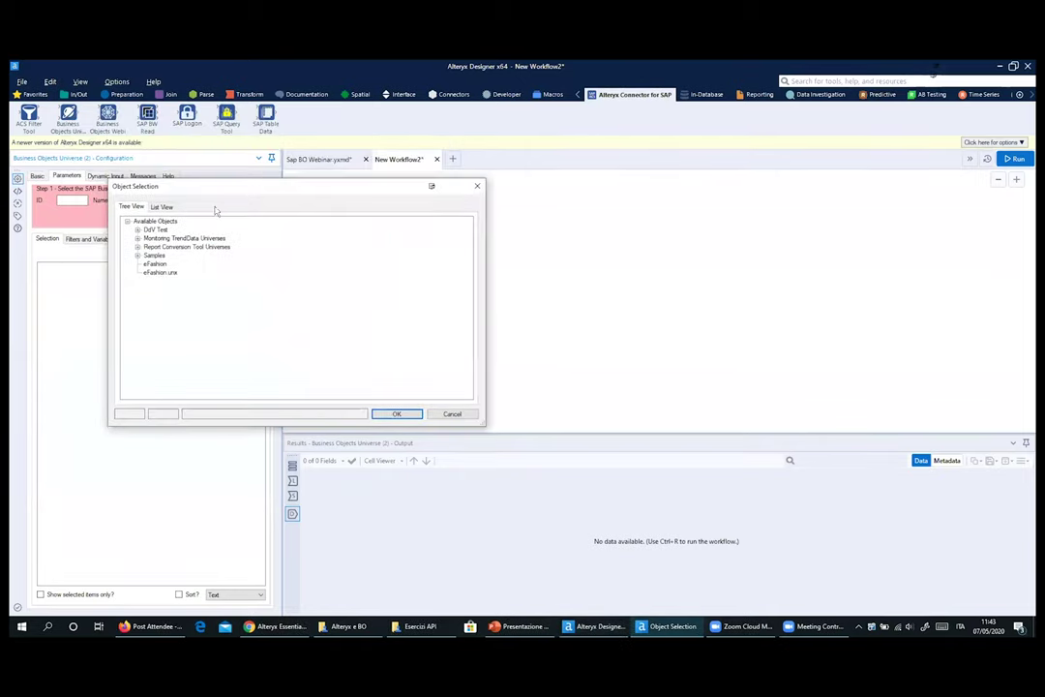
pyautogui.click(138, 230)
pyautogui.click(138, 262)
pyautogui.click(161, 206)
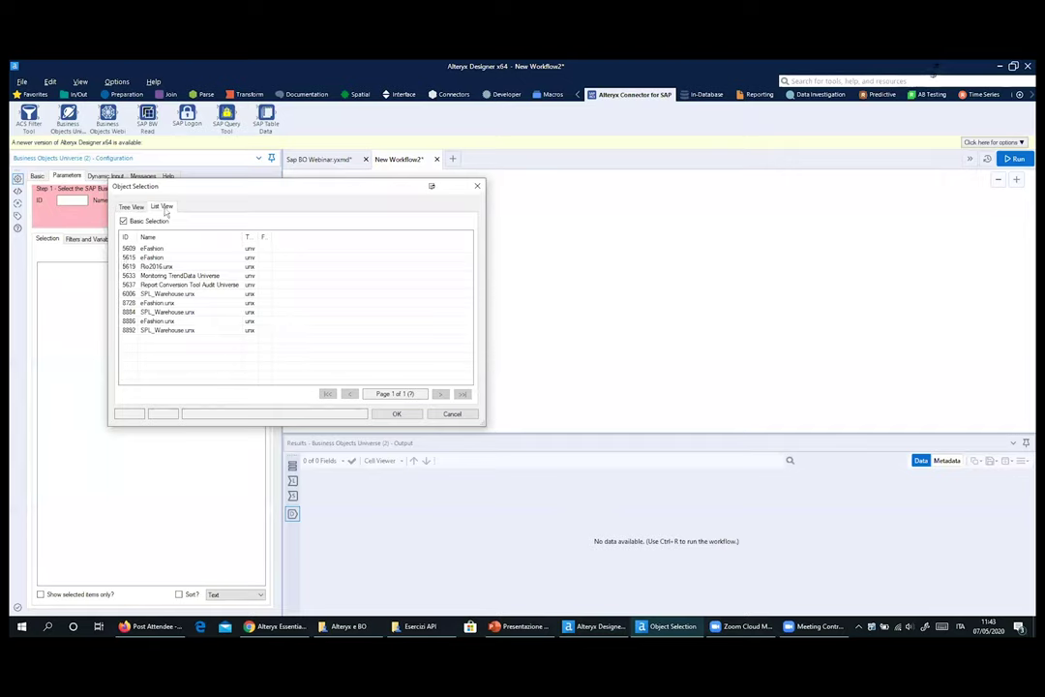
pyautogui.click(131, 207)
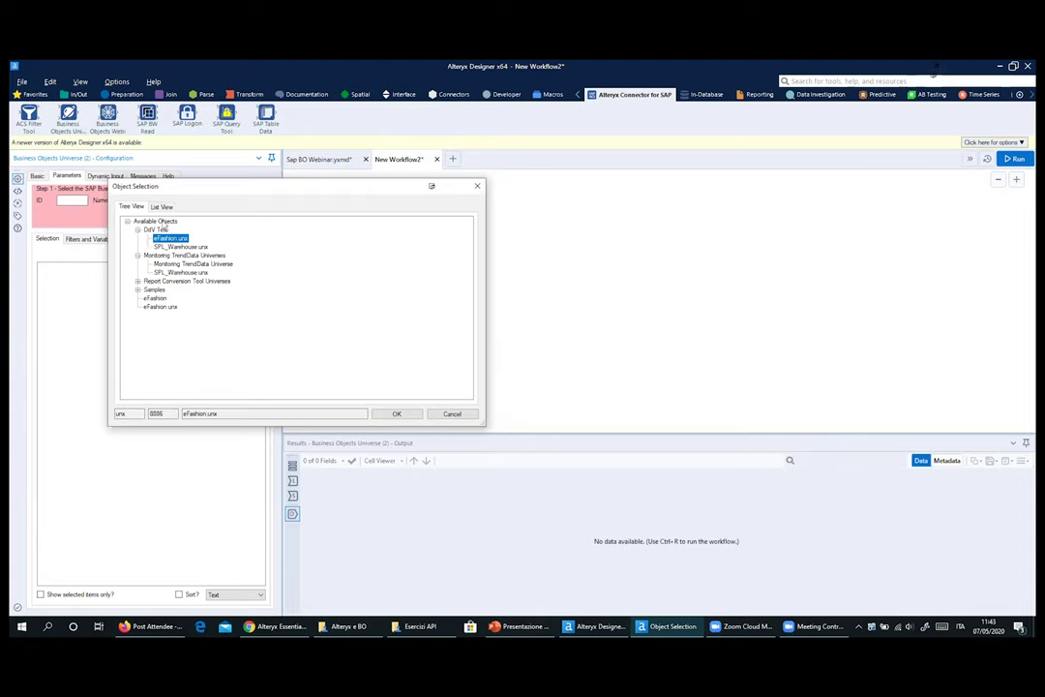
pyautogui.click(397, 414)
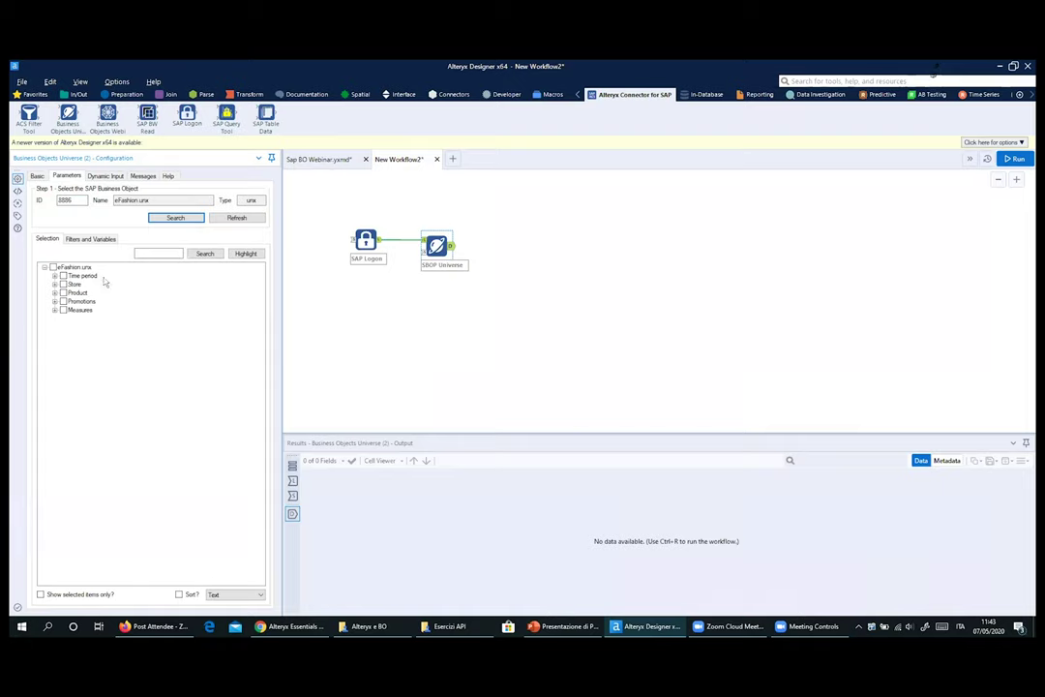
# Expand the Time period and Store folders in the eFashion.unx selection tree
pyautogui.click(259, 596)
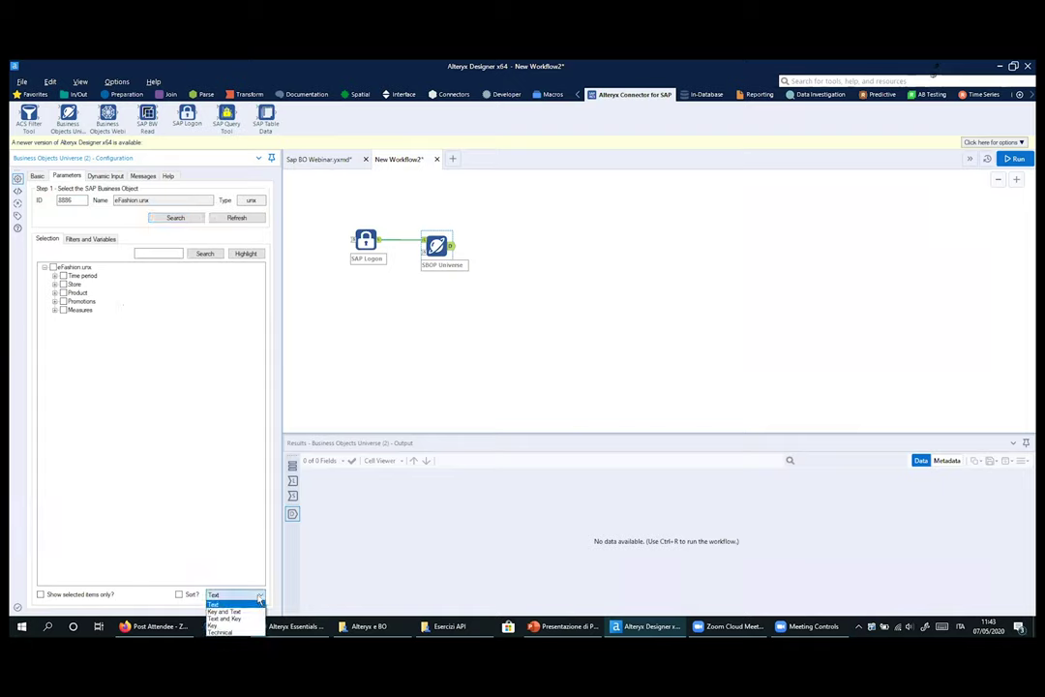
pyautogui.click(58, 280)
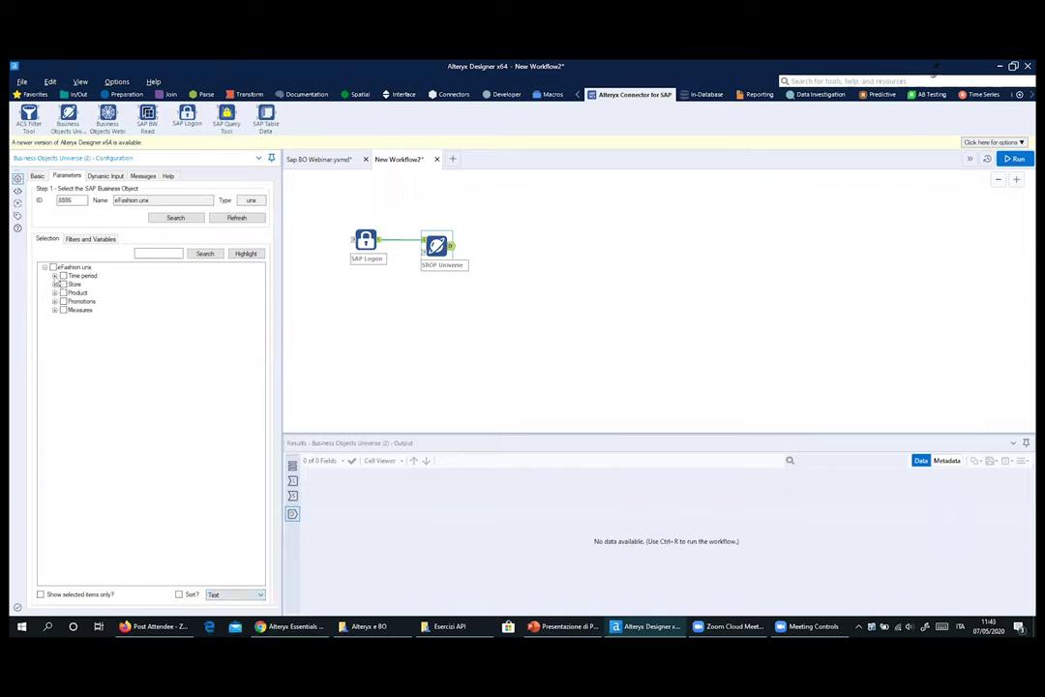
pyautogui.click(55, 276)
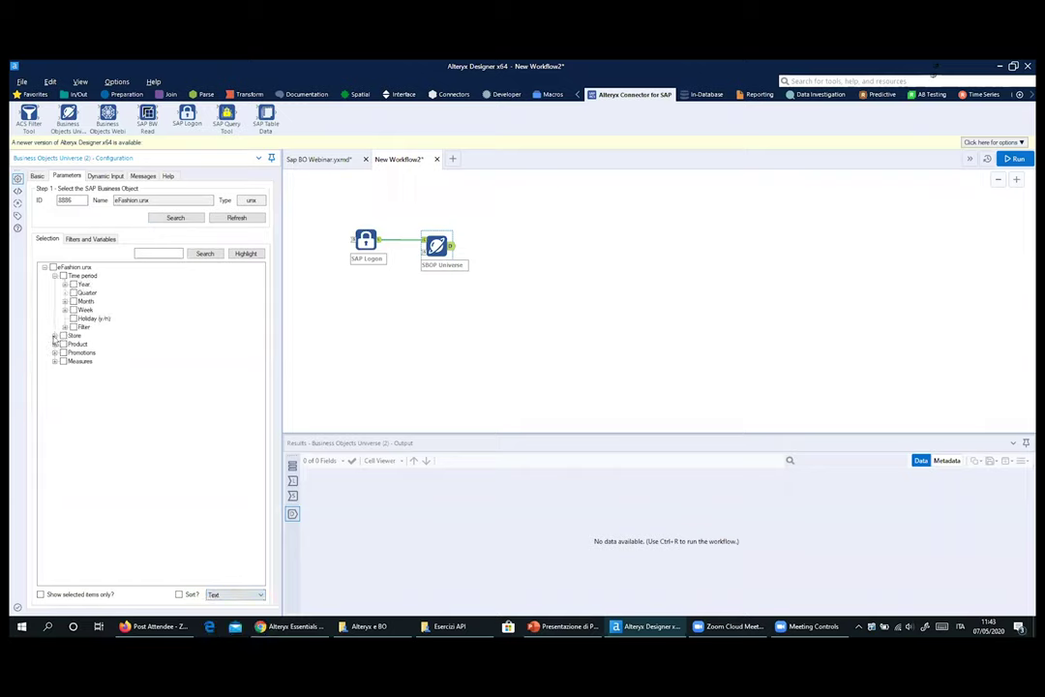
pyautogui.click(54, 336)
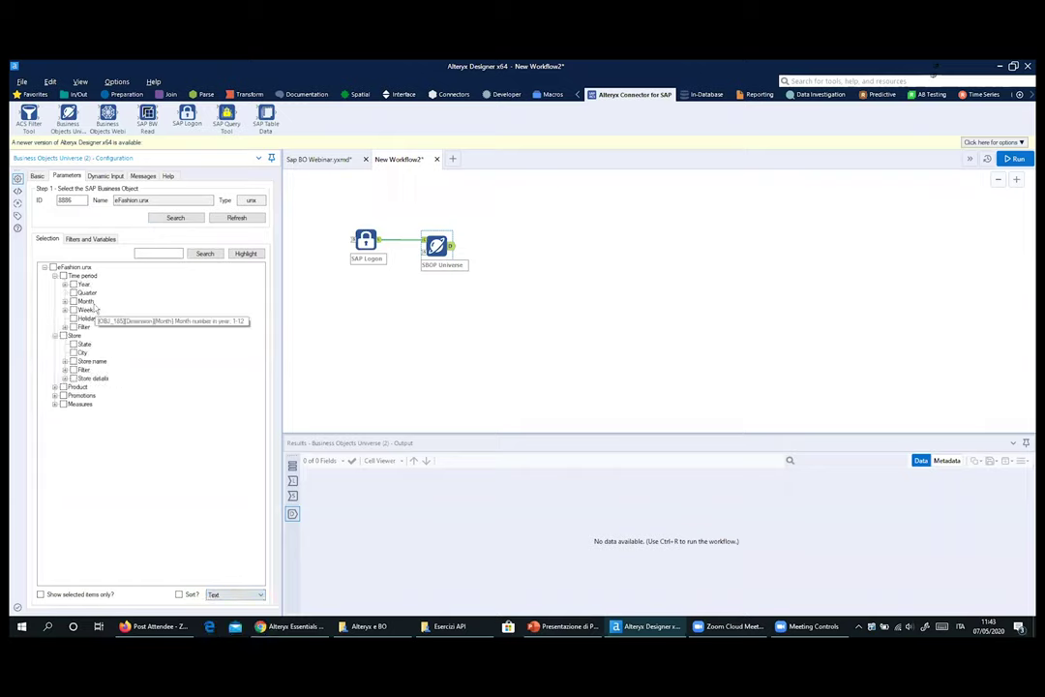
# Preview the universe tree labels as Key and Text and as Technical, and set the display back to Text
pyautogui.click(257, 594)
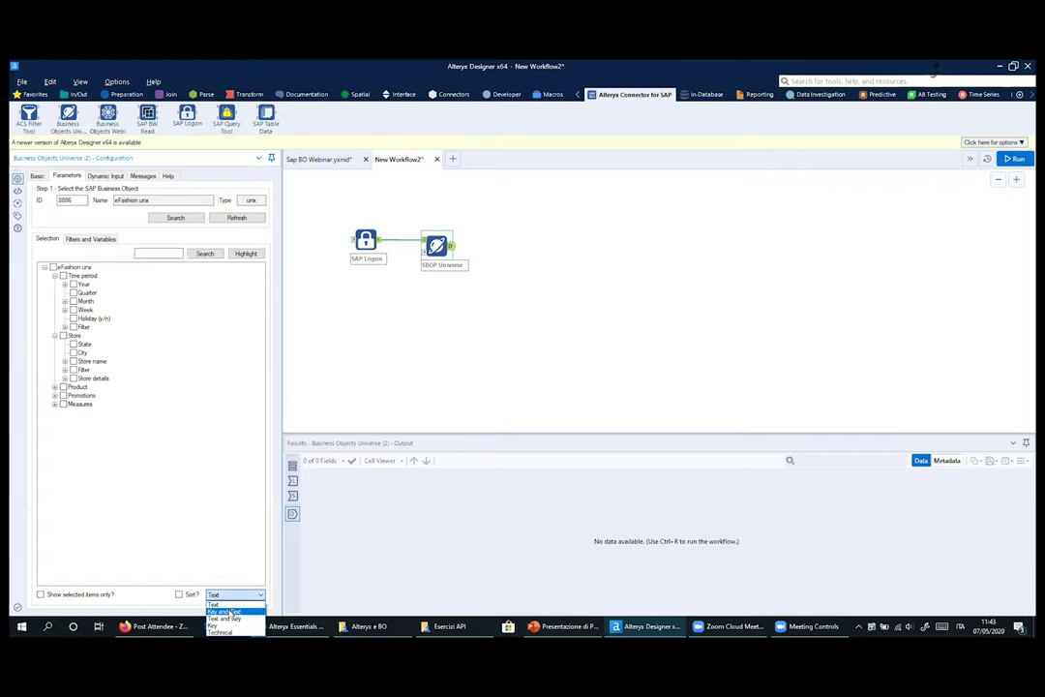
pyautogui.click(230, 611)
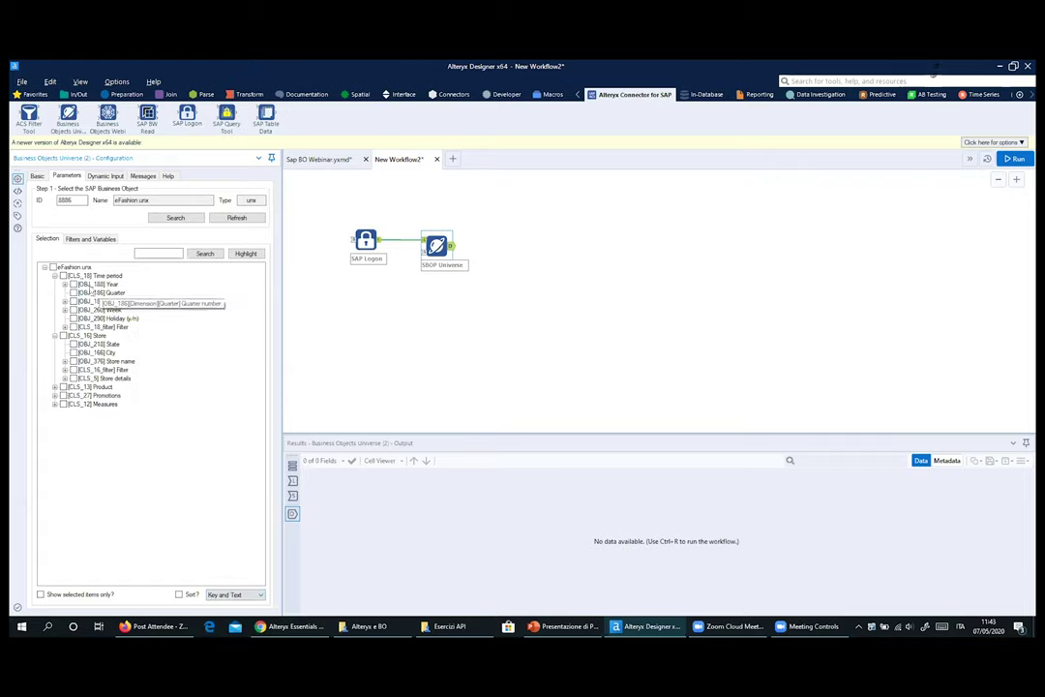
pyautogui.click(243, 603)
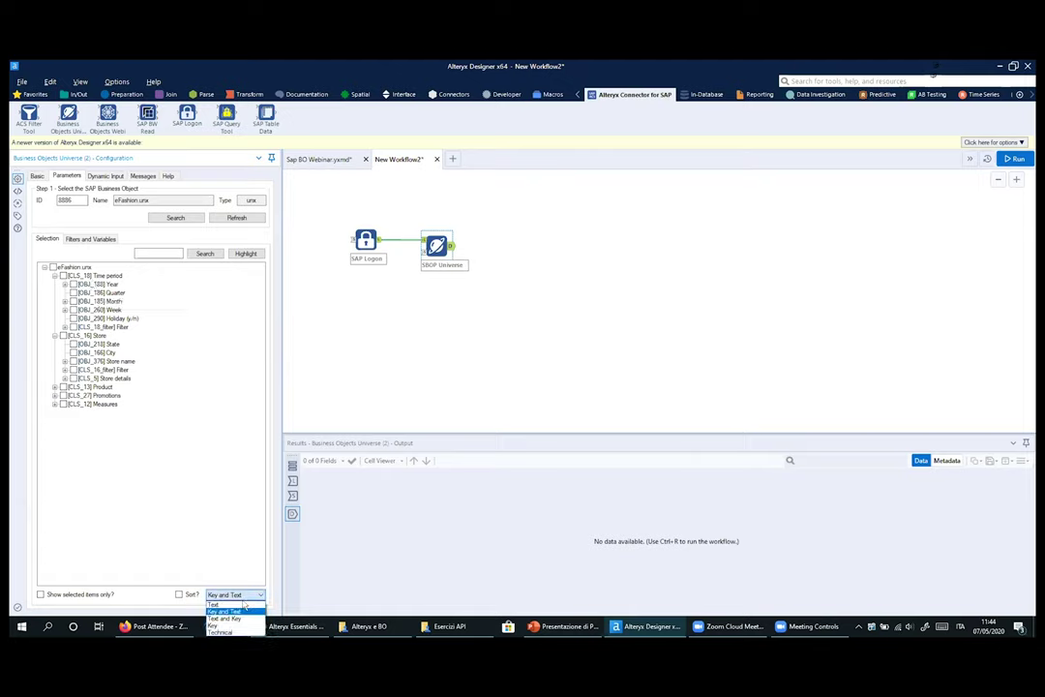
pyautogui.click(236, 611)
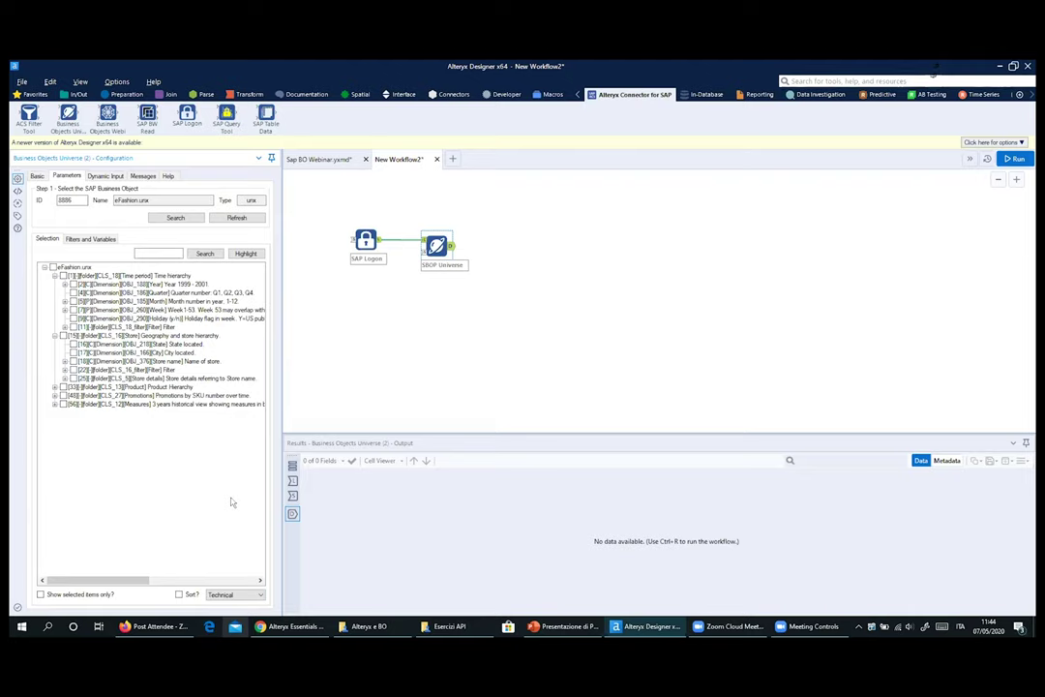
pyautogui.click(234, 595)
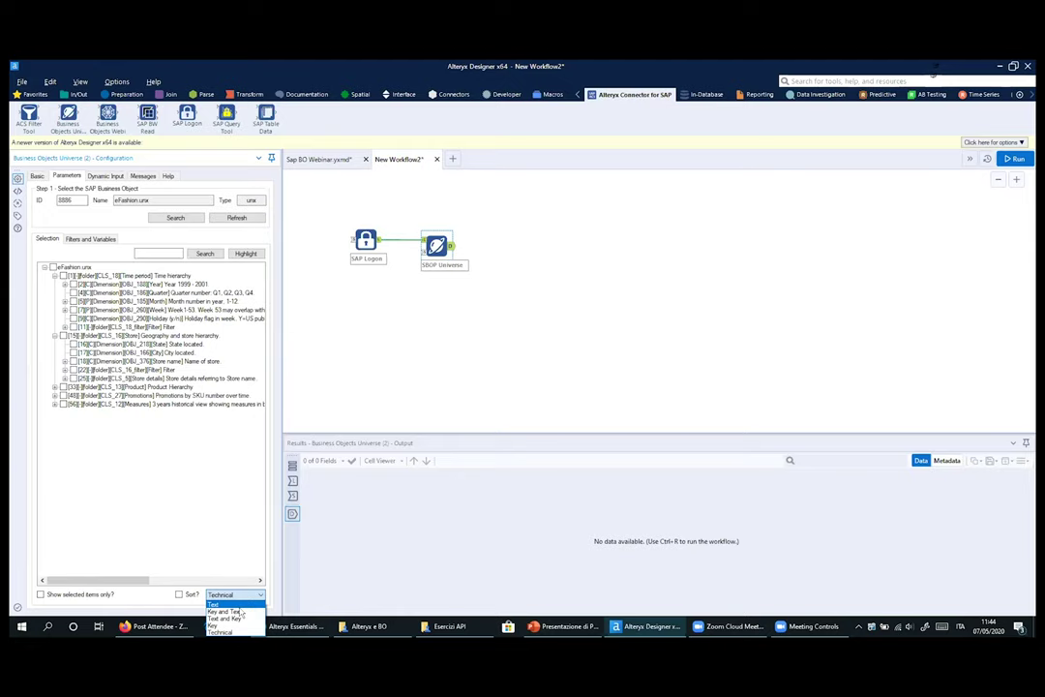
pyautogui.click(224, 604)
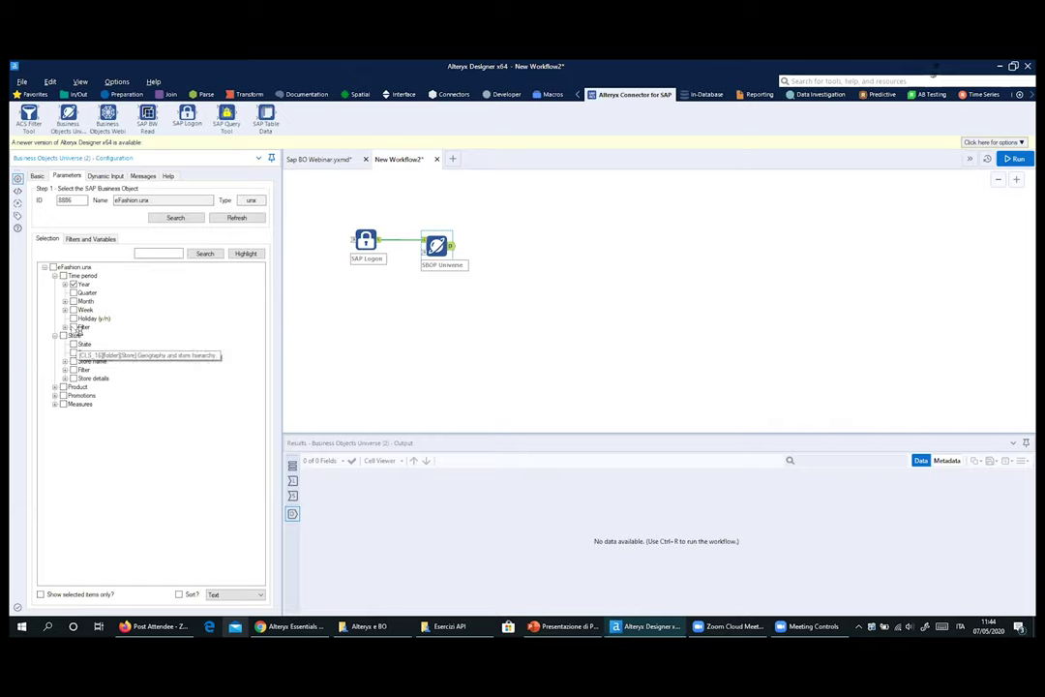
# Include Year and Sales revenue in the selection, and expand the Month, Week, Time period Filter and Store name nodes
pyautogui.click(65, 301)
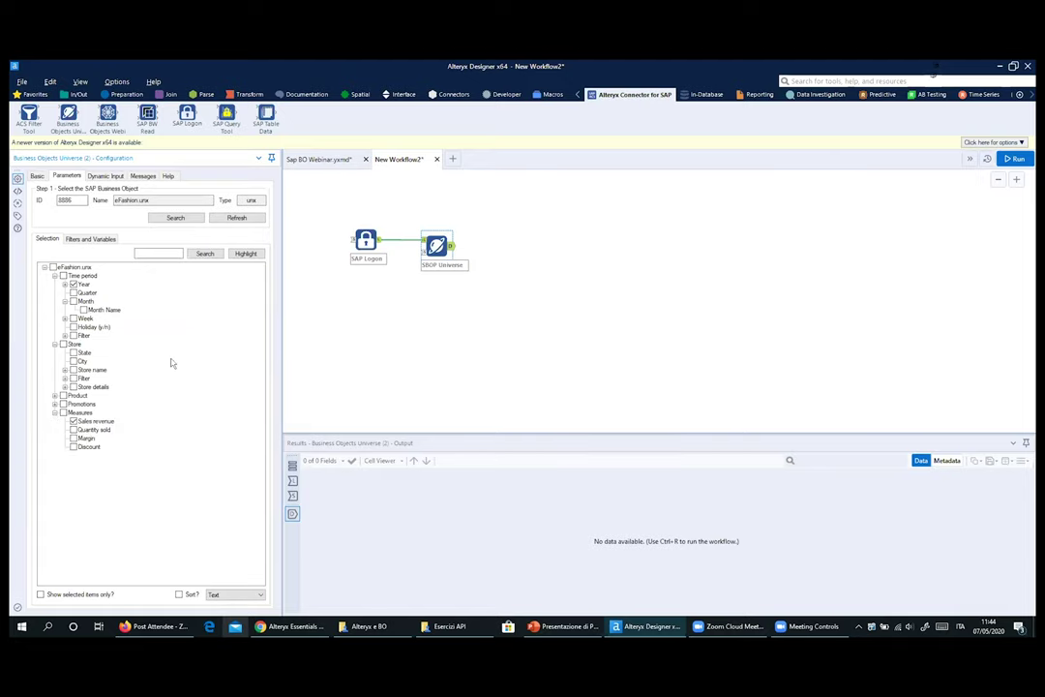
pyautogui.click(64, 318)
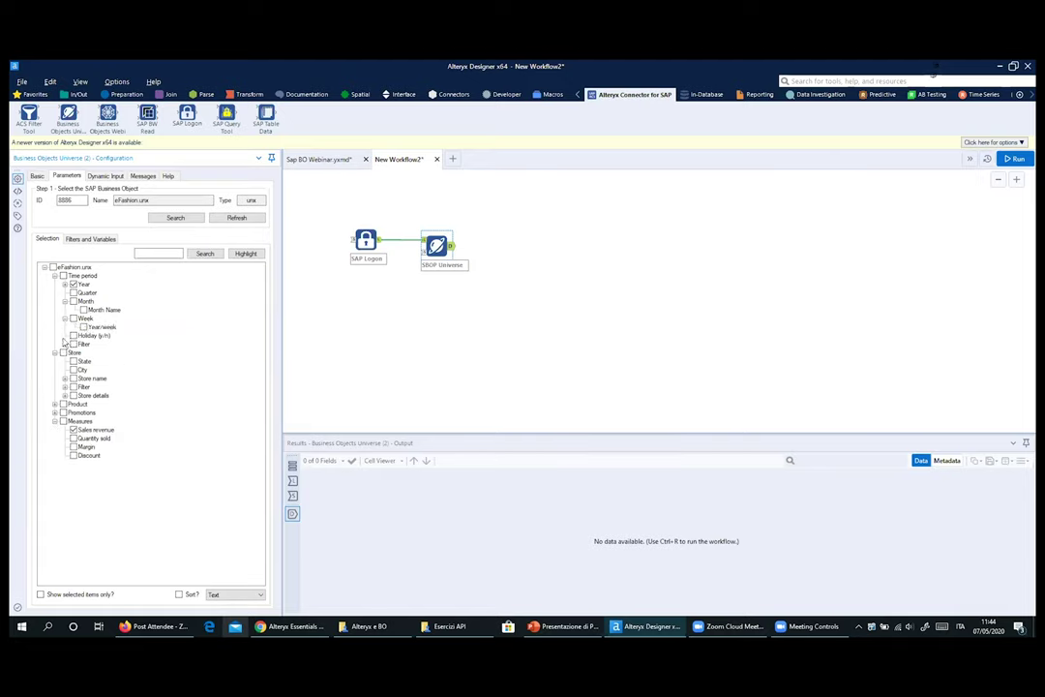
pyautogui.click(65, 344)
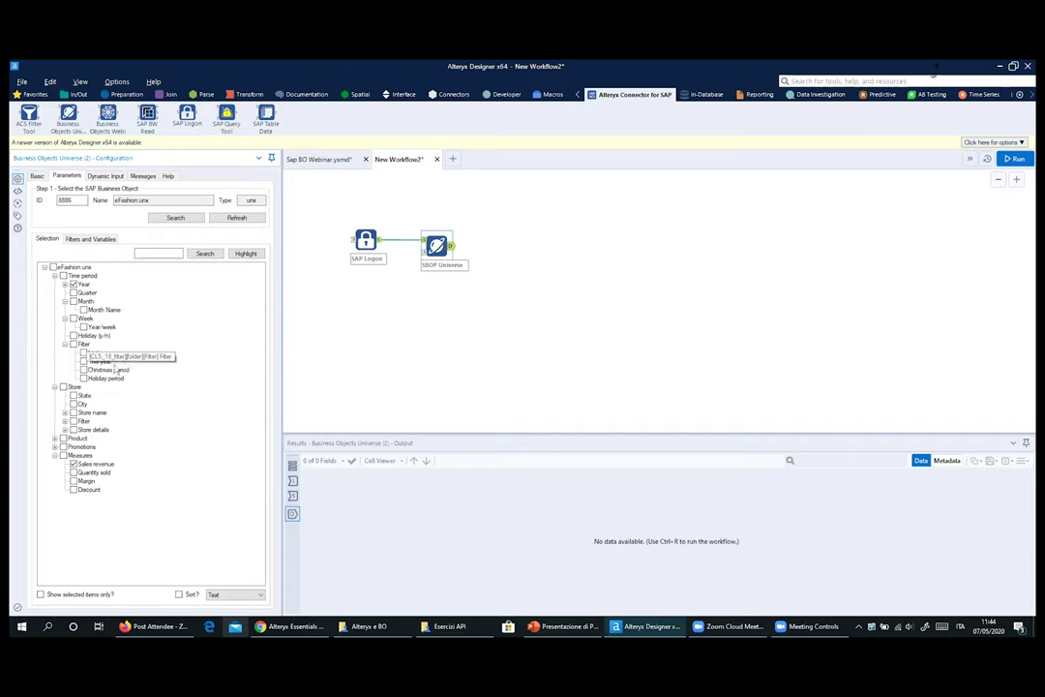
pyautogui.click(64, 413)
pyautogui.click(72, 404)
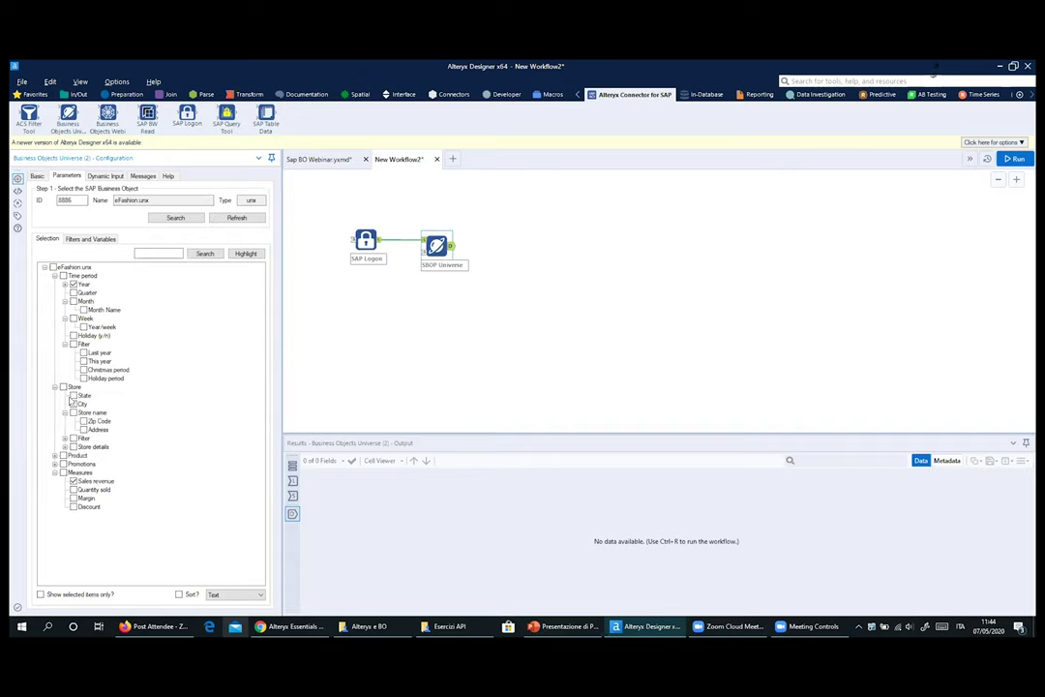
# Try to select all child nodes of the Filter folder under Time period
pyautogui.rightClick(81, 345)
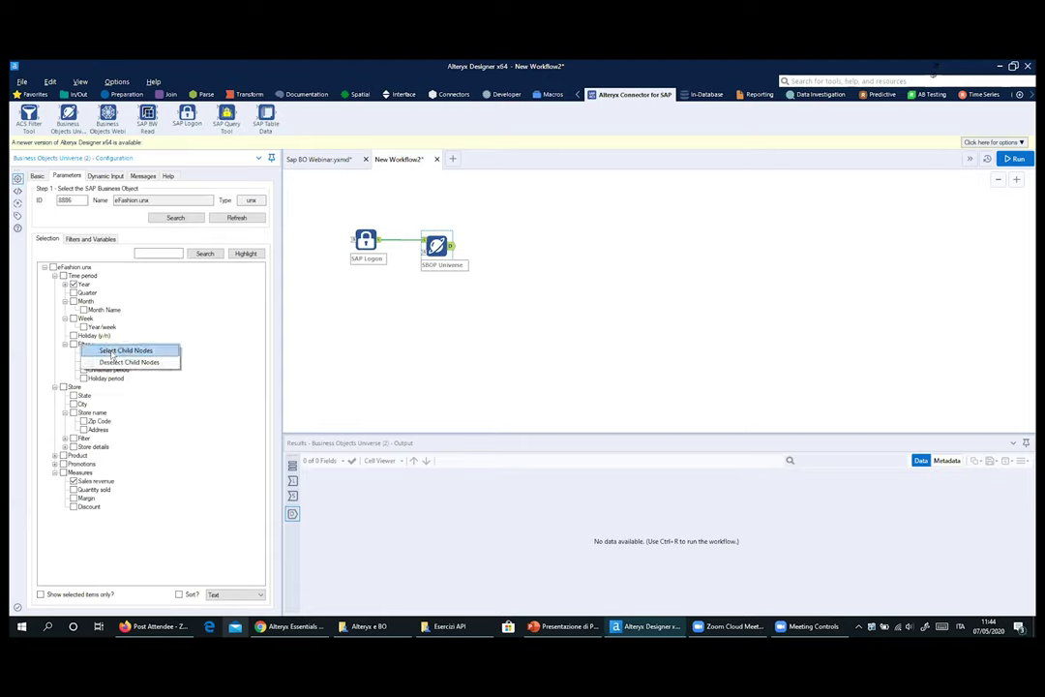
pyautogui.click(112, 352)
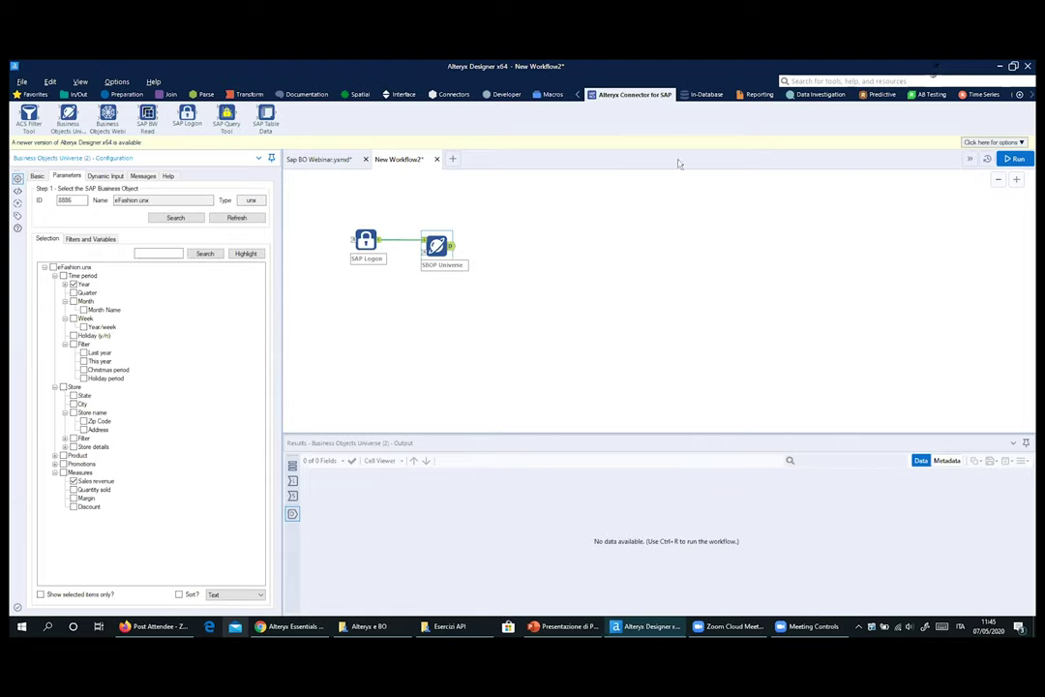
# Attach a Browse tool to the output of the SBOP Universe tool and run the workflow
pyautogui.click(76, 94)
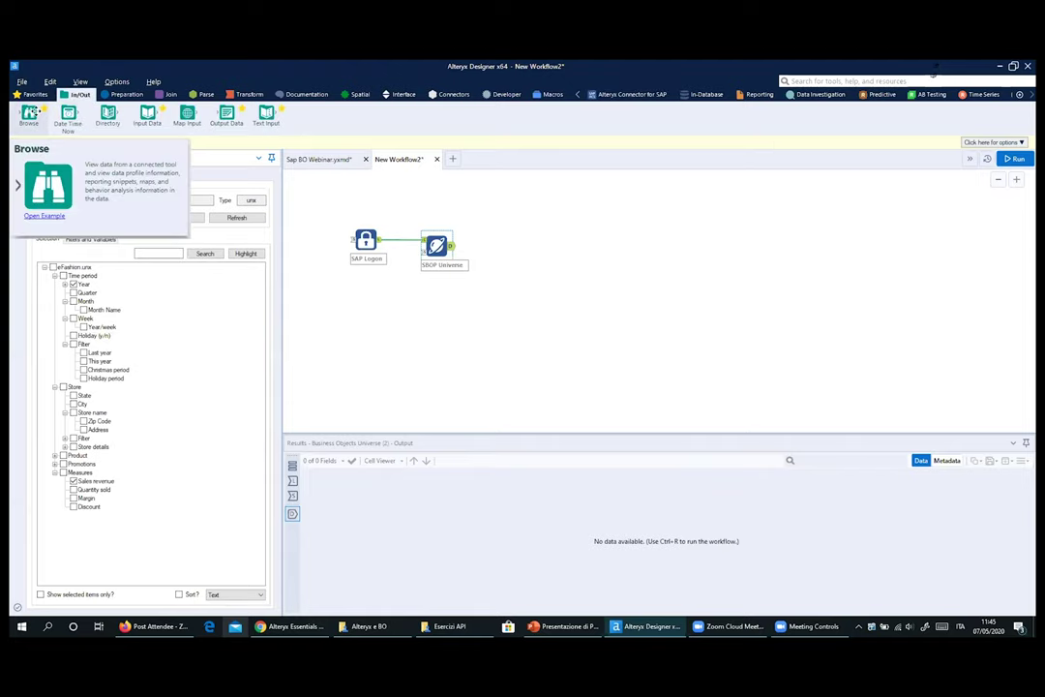
pyautogui.moveTo(29, 113); pyautogui.dragTo(493, 246)
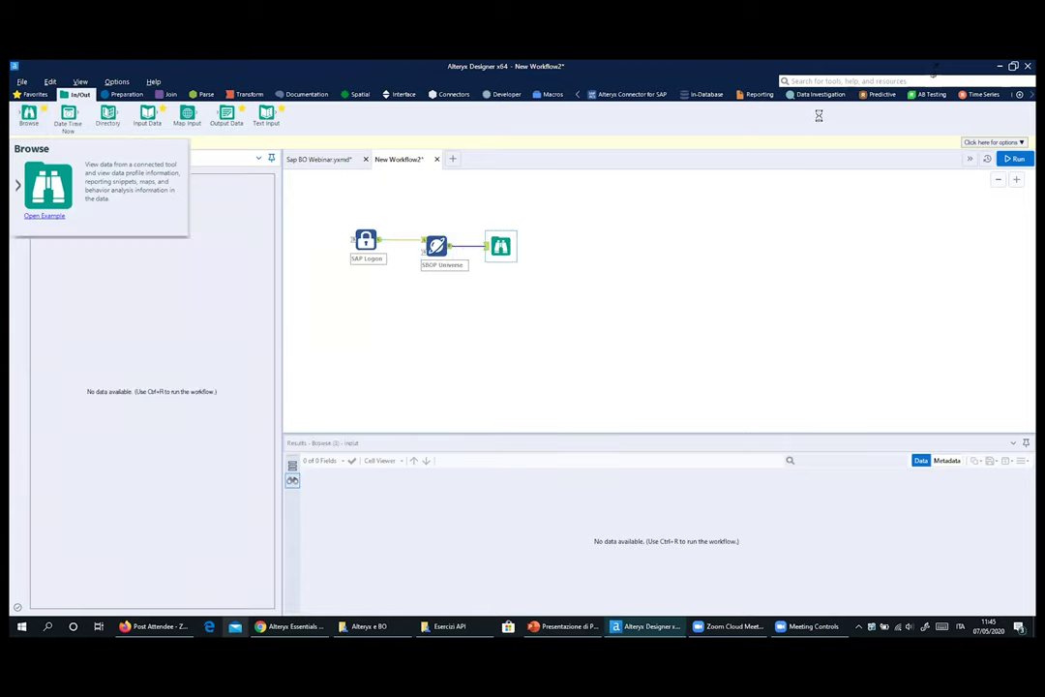
pyautogui.hotkey('ctrl', 'r')
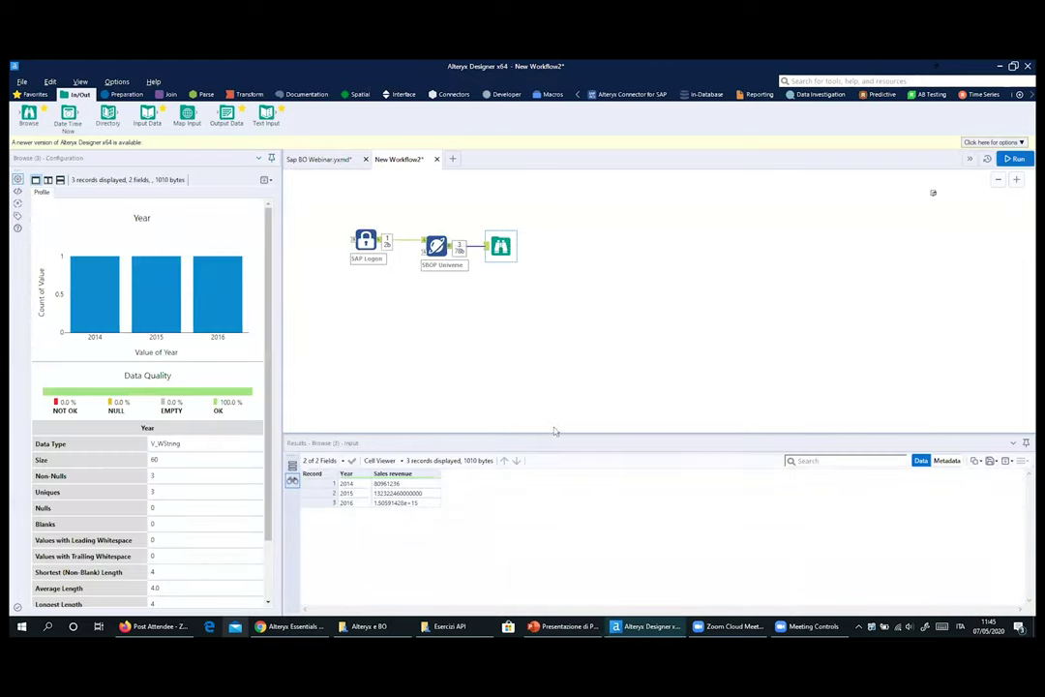
pyautogui.click(549, 385)
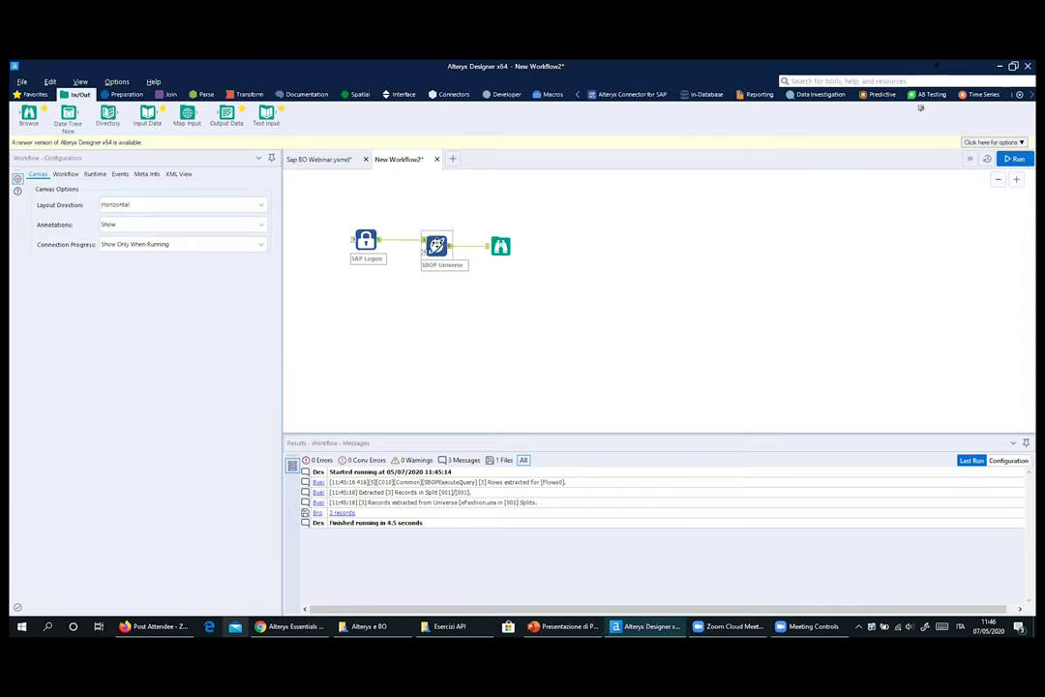
# Check the SBOP Universe tool's filters and variables and its available objects, and return to the field selection tree
pyautogui.click(429, 249)
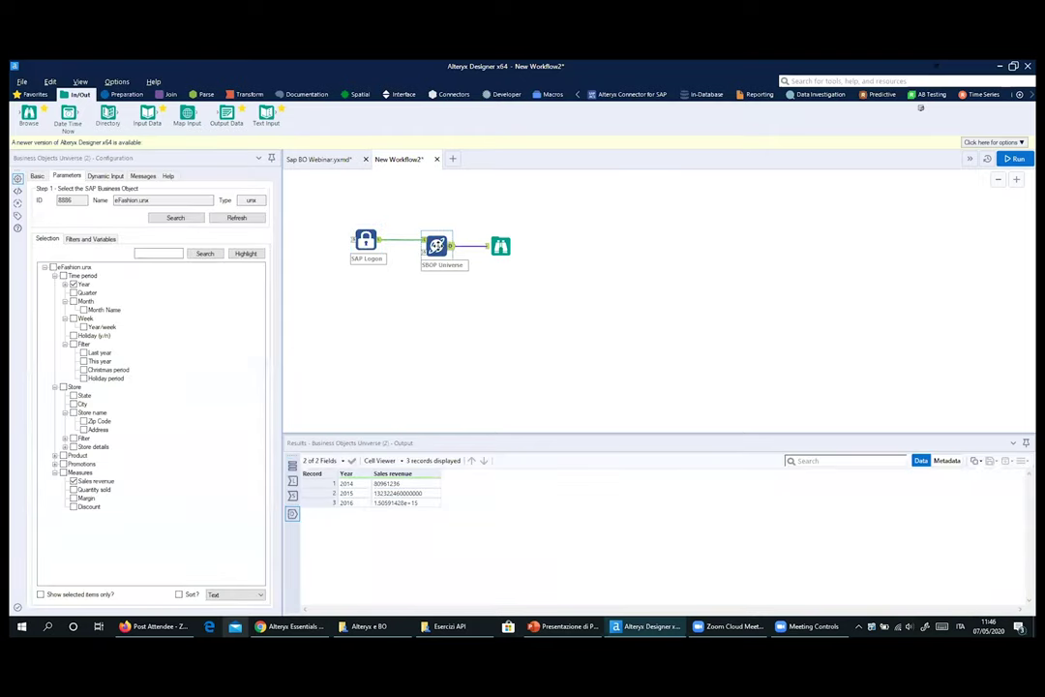
pyautogui.moveTo(282, 325); pyautogui.dragTo(289, 324)
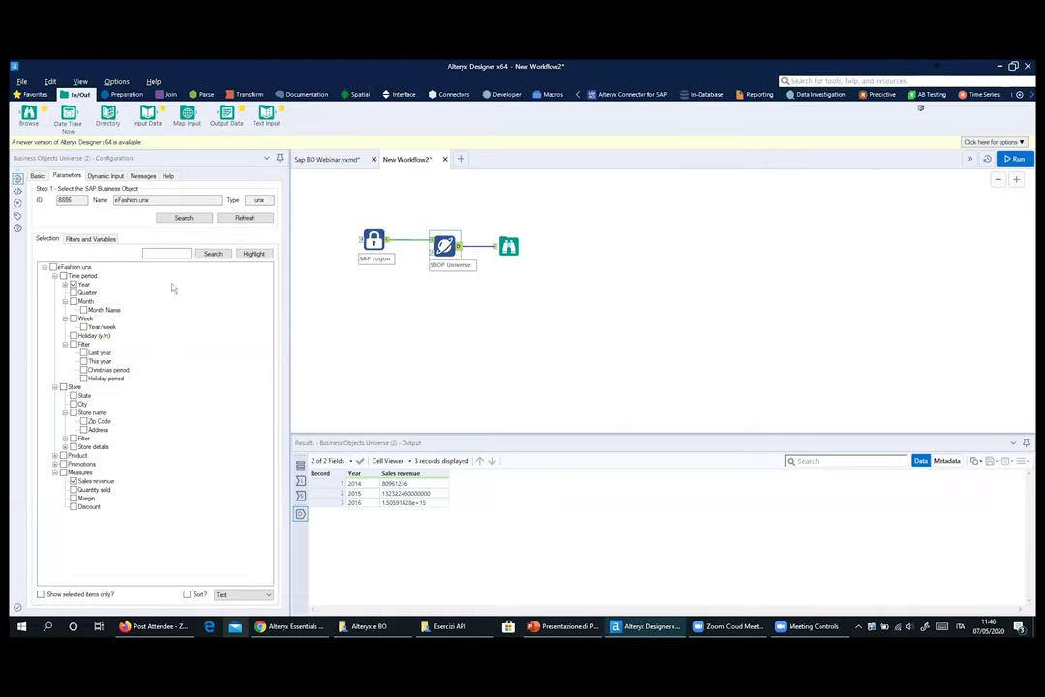
pyautogui.click(94, 240)
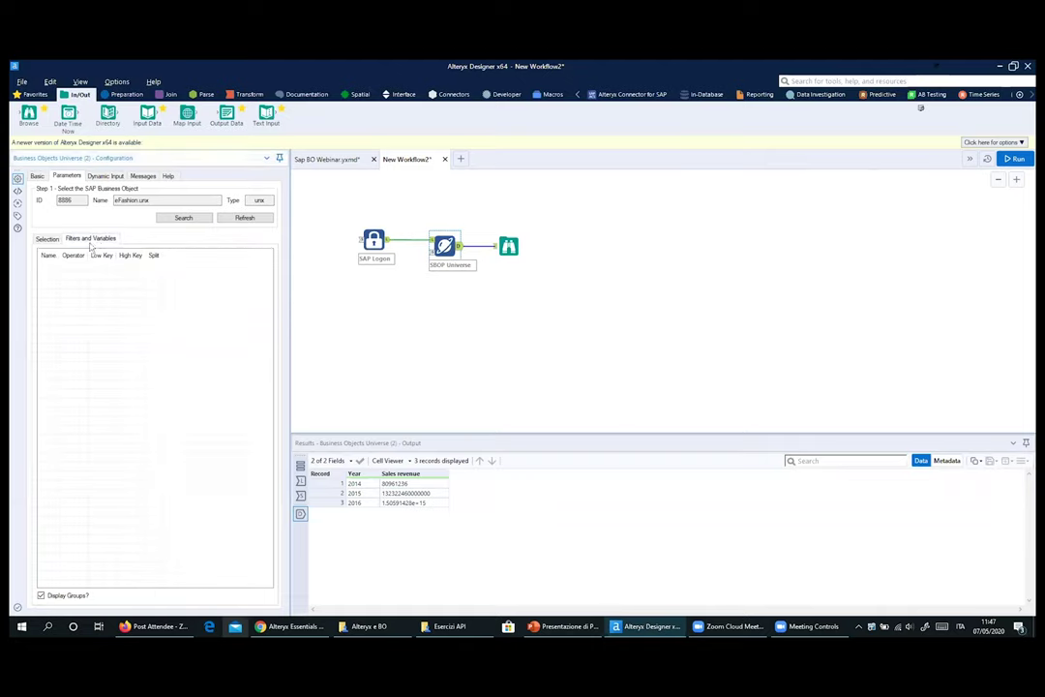
pyautogui.click(180, 217)
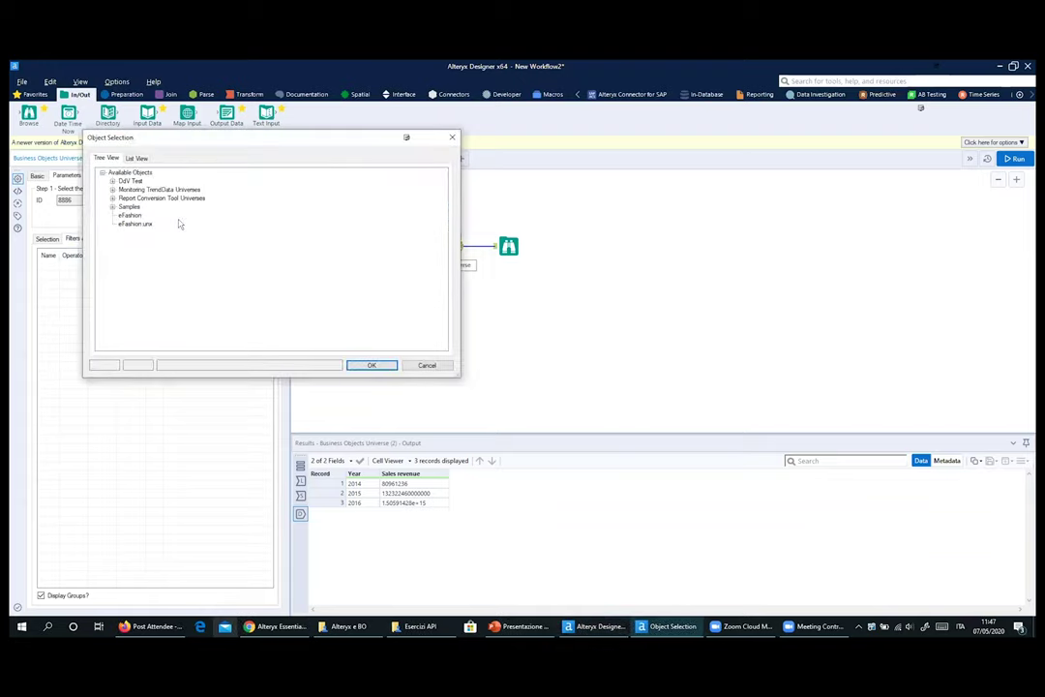
pyautogui.doubleClick(178, 223)
pyautogui.click(46, 239)
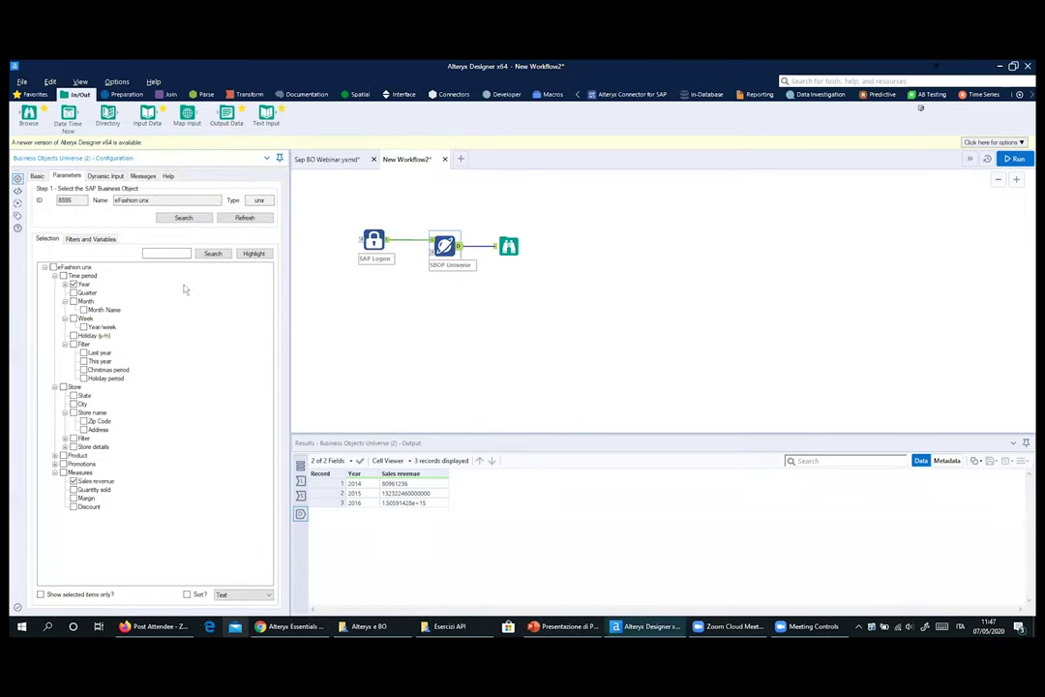
# Expand Year, start a new filter on Fiscal Period and load its available values
pyautogui.rightClick(86, 290)
pyautogui.click(65, 284)
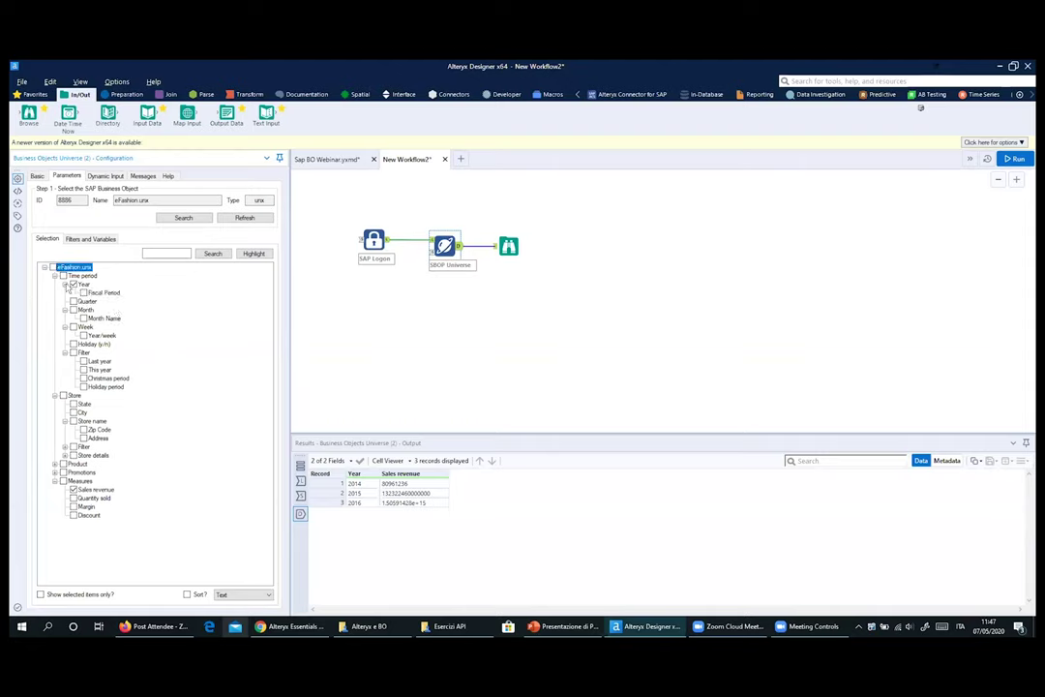
pyautogui.rightClick(101, 294)
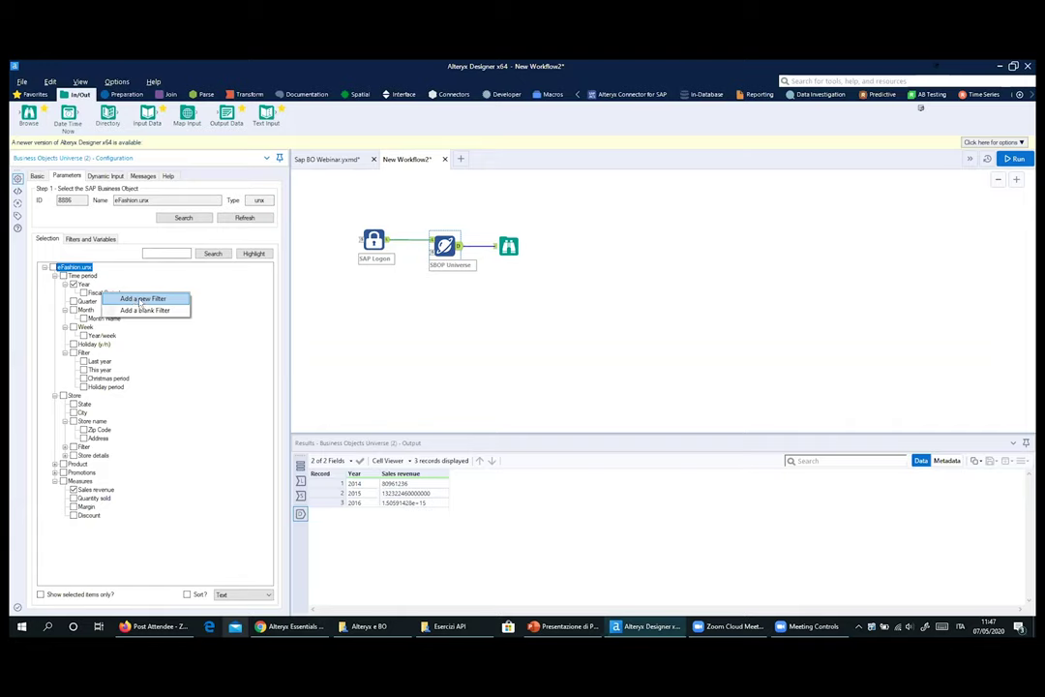
pyautogui.click(143, 299)
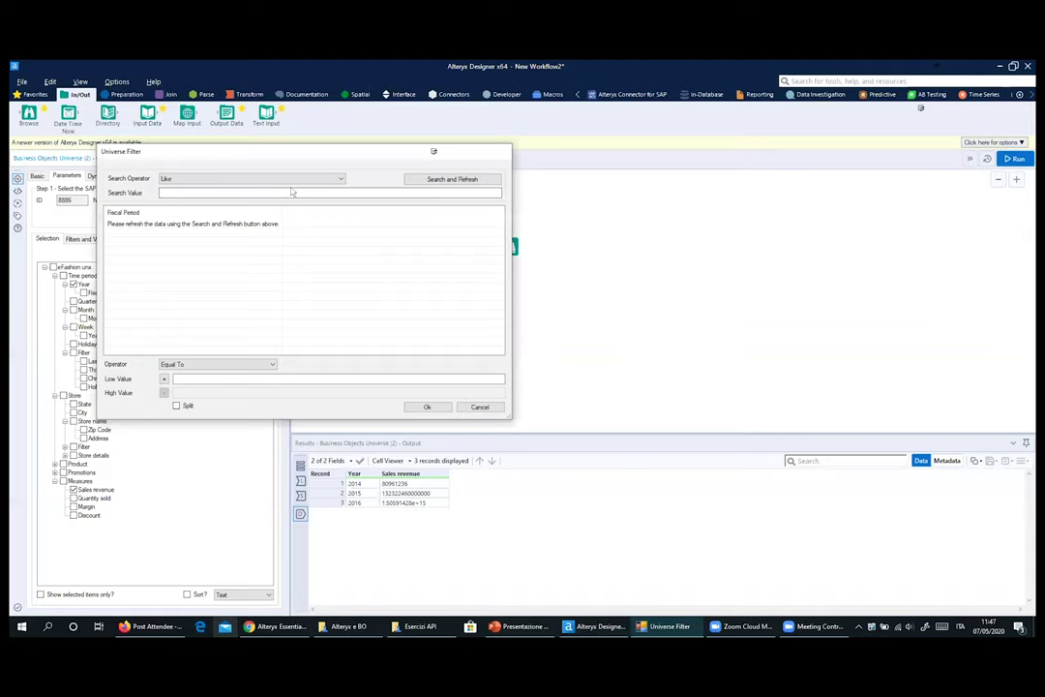
pyautogui.click(438, 180)
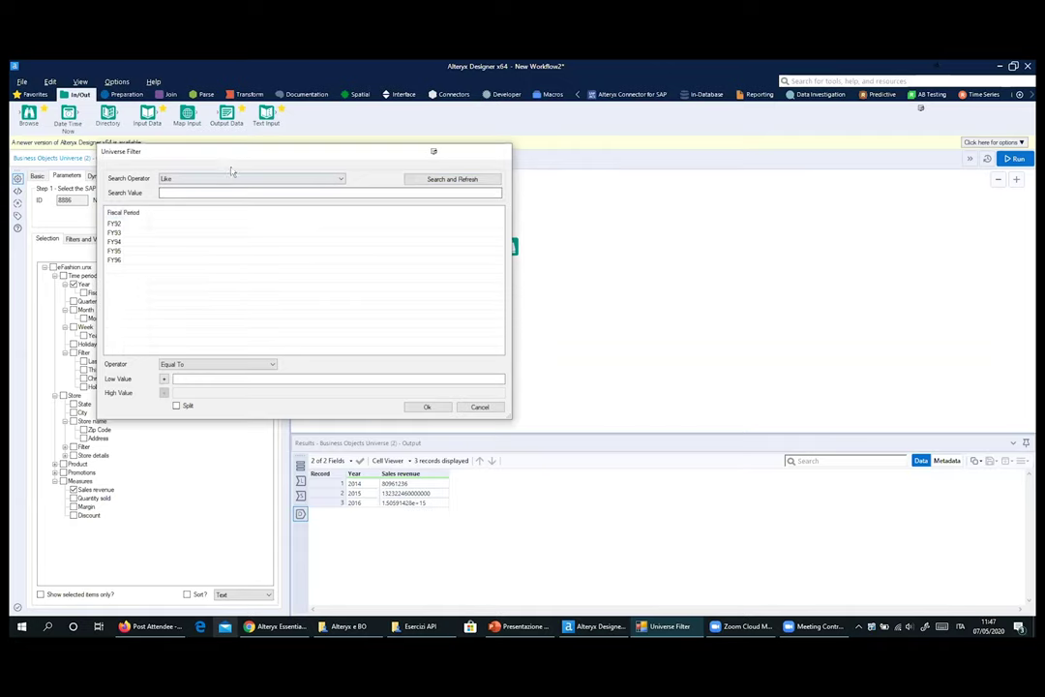
pyautogui.moveTo(227, 156); pyautogui.dragTo(279, 155)
# Set the Fiscal Period filter's operator to In List
pyautogui.click(292, 366)
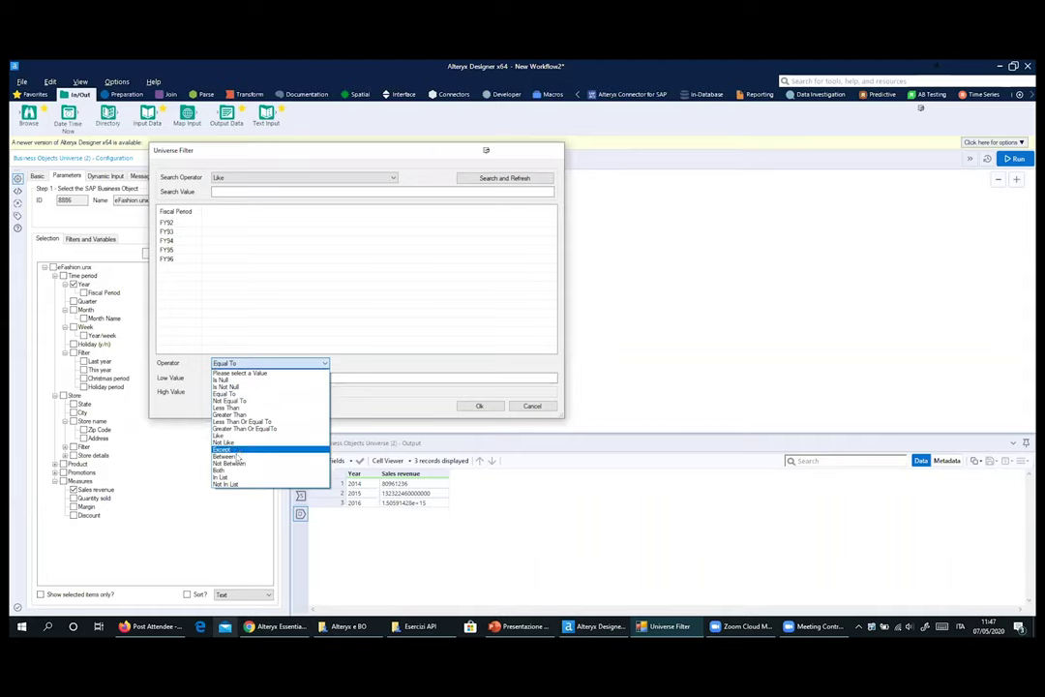
pyautogui.click(219, 395)
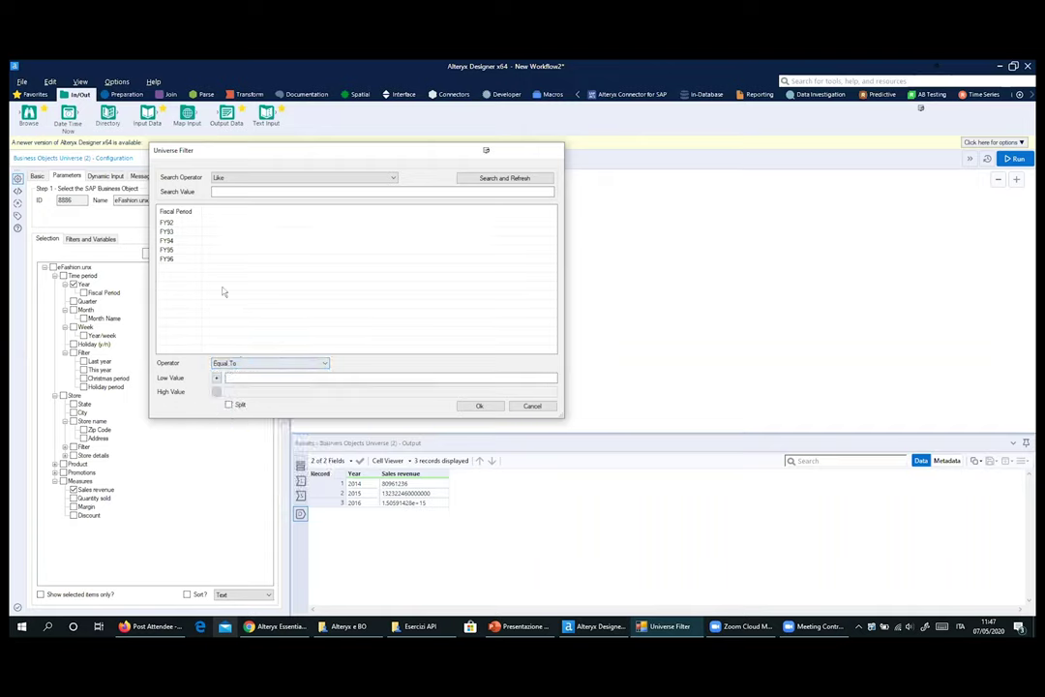
pyautogui.click(238, 364)
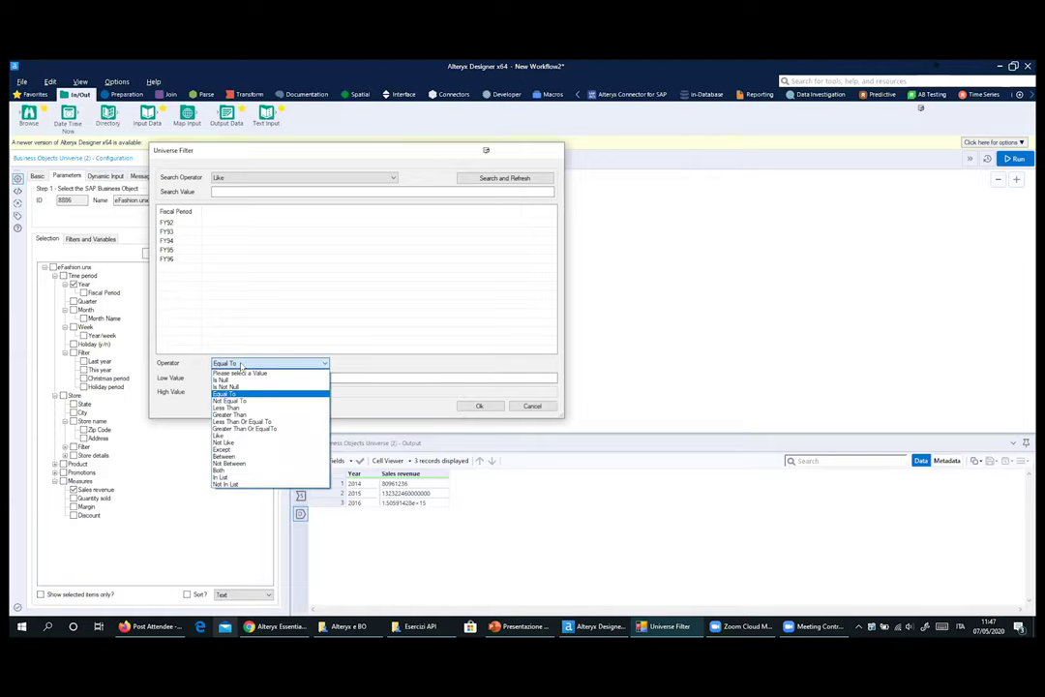
pyautogui.click(232, 478)
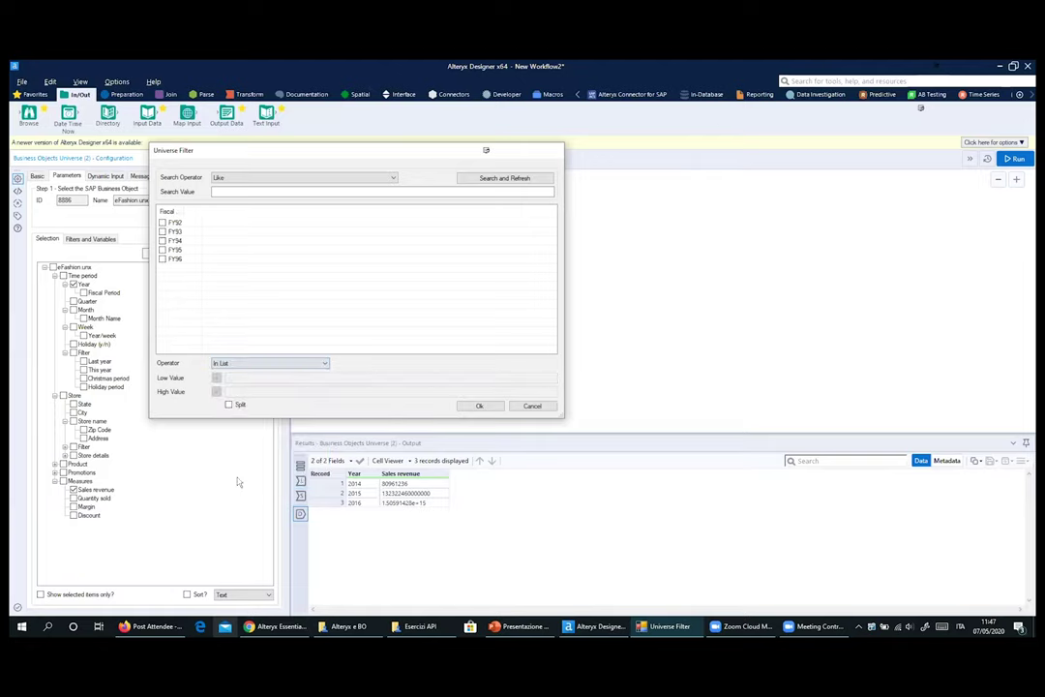
# Include FY94, FY95 and FY96 in the Fiscal Period filter, enable Split and save the filter
pyautogui.click(163, 259)
pyautogui.click(162, 249)
pyautogui.click(163, 240)
pyautogui.moveTo(183, 211); pyautogui.dragTo(190, 214)
pyautogui.click(227, 404)
pyautogui.click(173, 241)
pyautogui.click(176, 250)
pyautogui.click(176, 258)
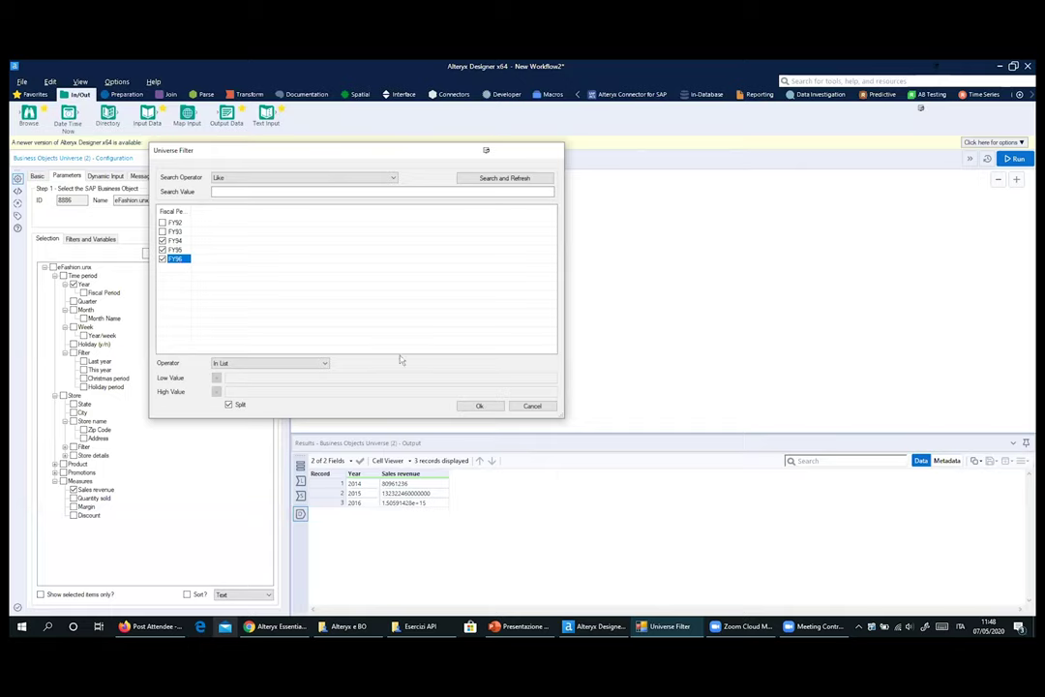
pyautogui.click(481, 407)
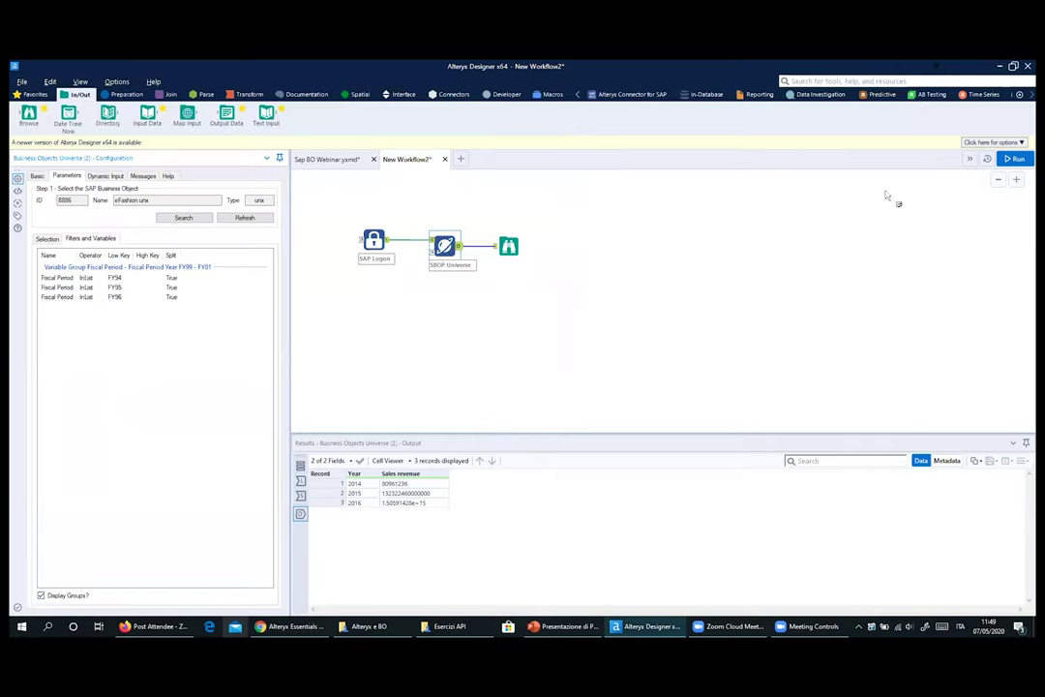
# Run the workflow with the Fiscal Period filter and inspect the output of the SBOP Universe and Browse tools
pyautogui.click(1019, 158)
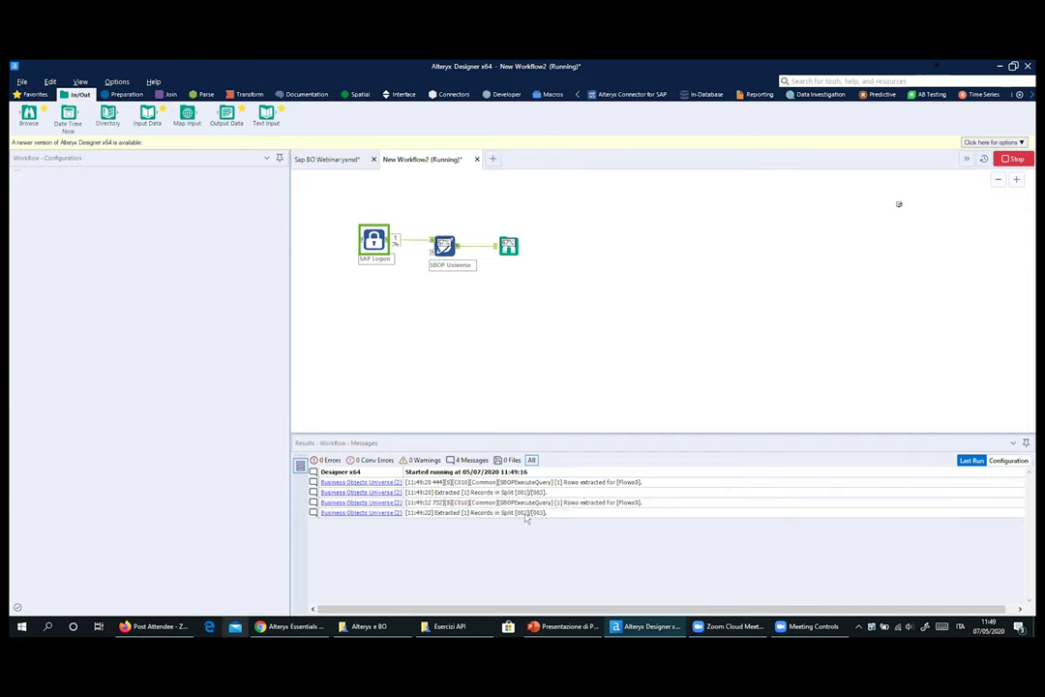
pyautogui.click(527, 517)
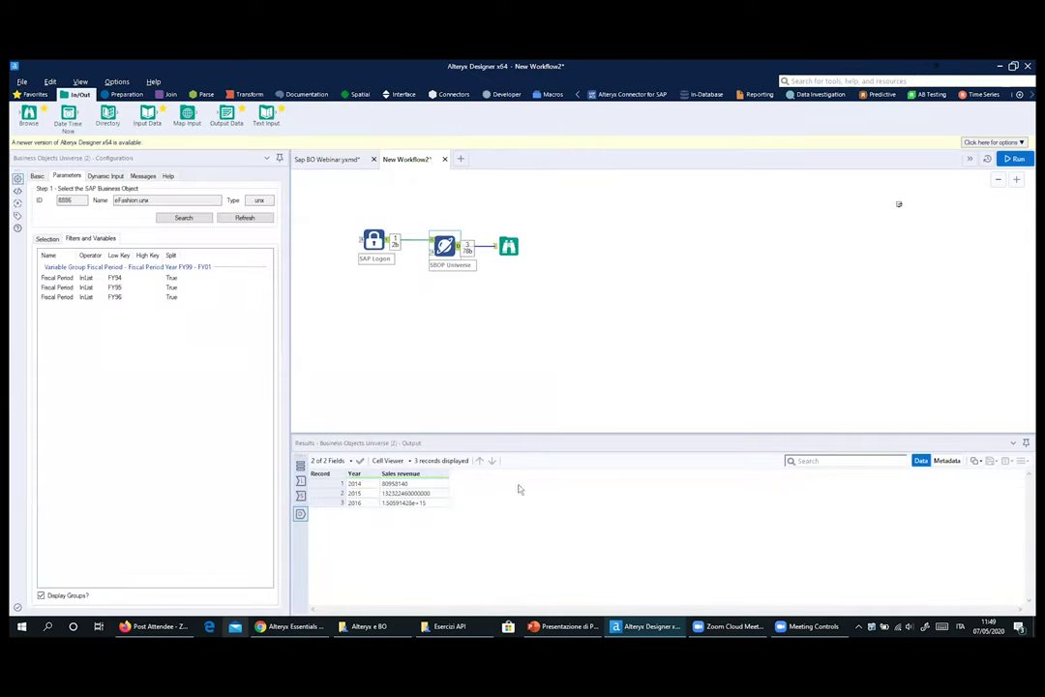
pyautogui.click(508, 249)
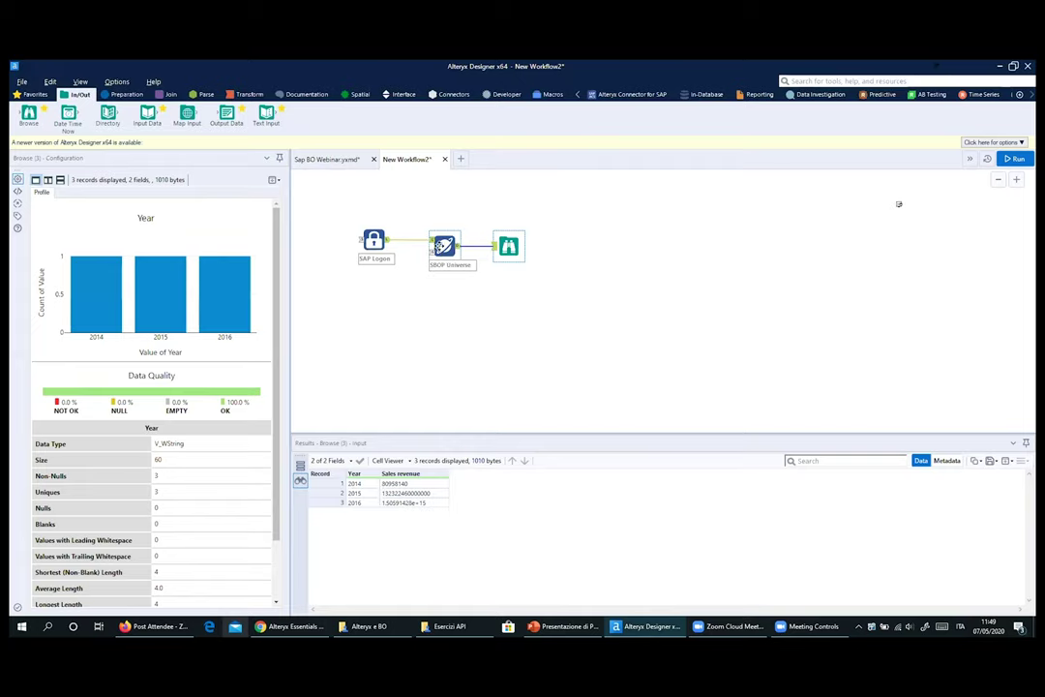
pyautogui.click(445, 245)
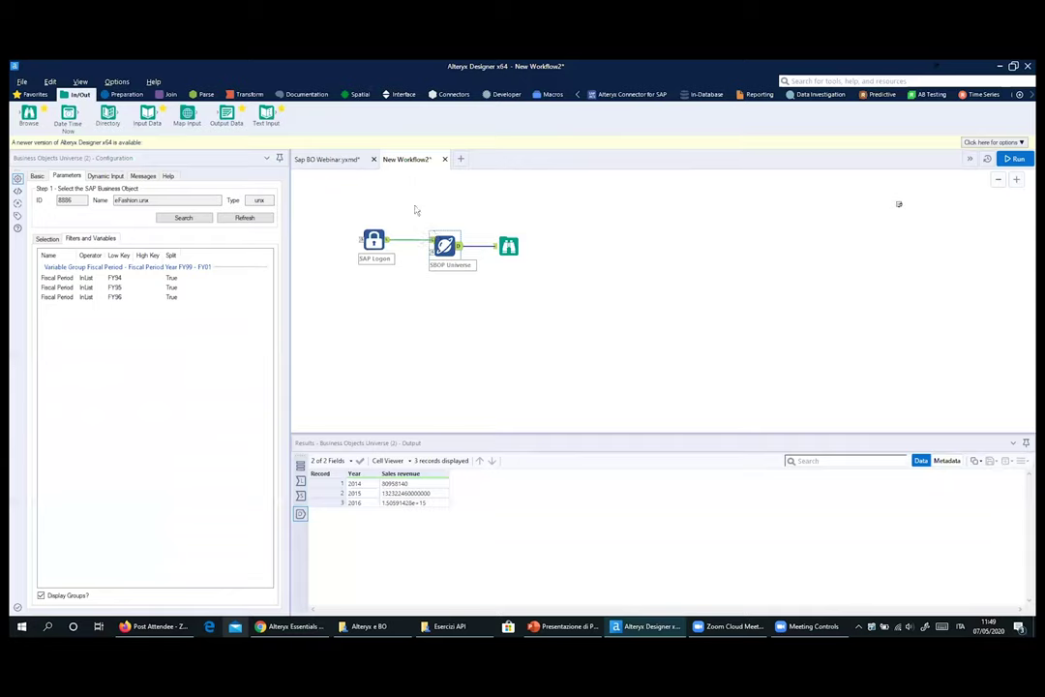
# Duplicate the SBOP Universe and Browse tools below the originals and connect the copied branch to SAP Logon
pyautogui.moveTo(415, 206); pyautogui.dragTo(569, 284)
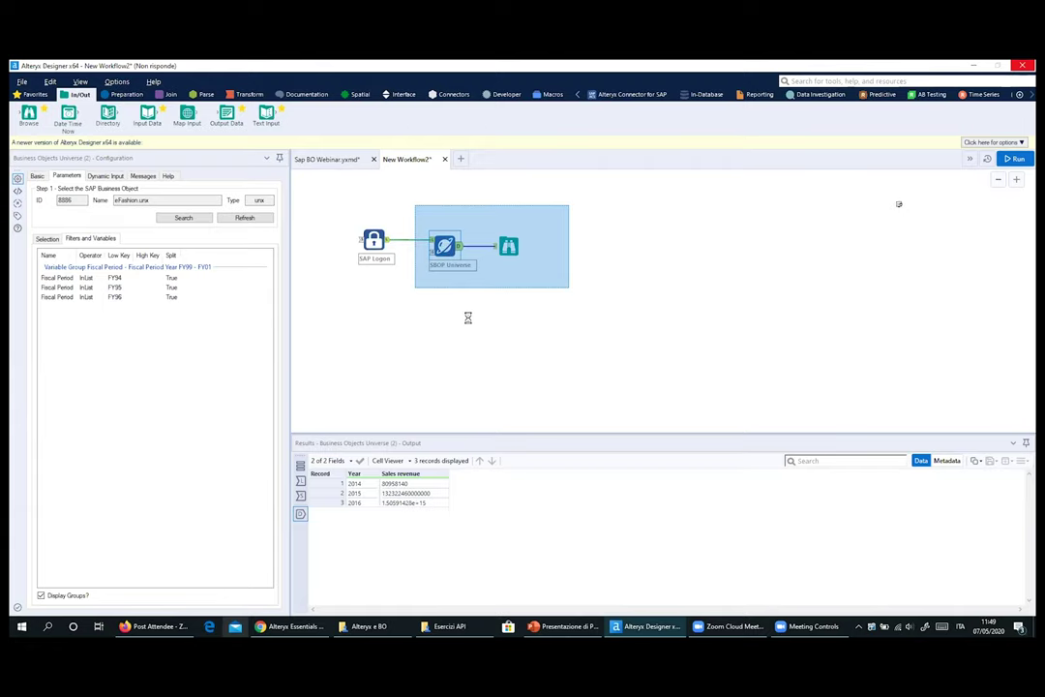
pyautogui.hotkey('alt', 'Tab')
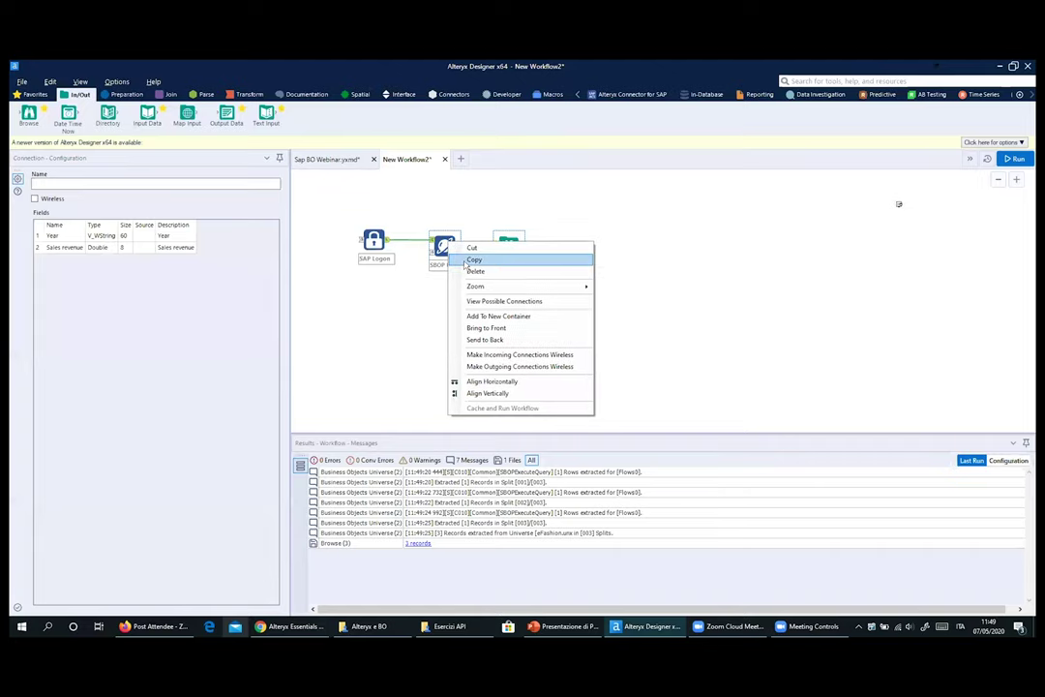
pyautogui.click(477, 262)
pyautogui.rightClick(460, 307)
pyautogui.click(481, 311)
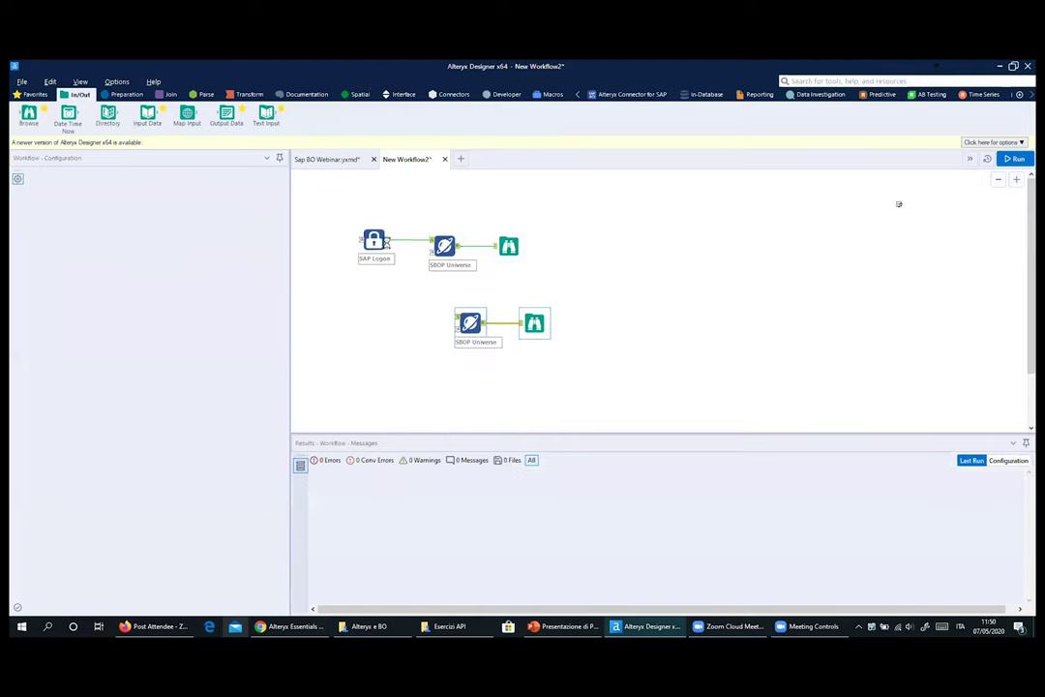
pyautogui.moveTo(458, 320); pyautogui.dragTo(387, 239)
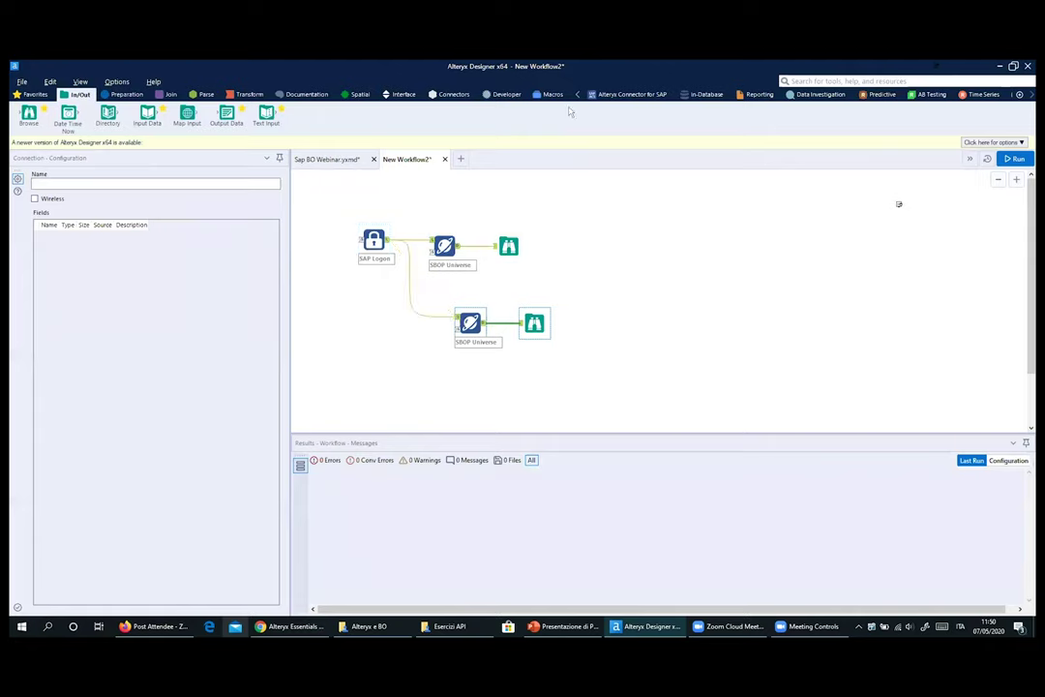
# Put the original SBOP Universe and Browse tools in a new Tool Container, and disable it beside SAP Logon
pyautogui.click(524, 94)
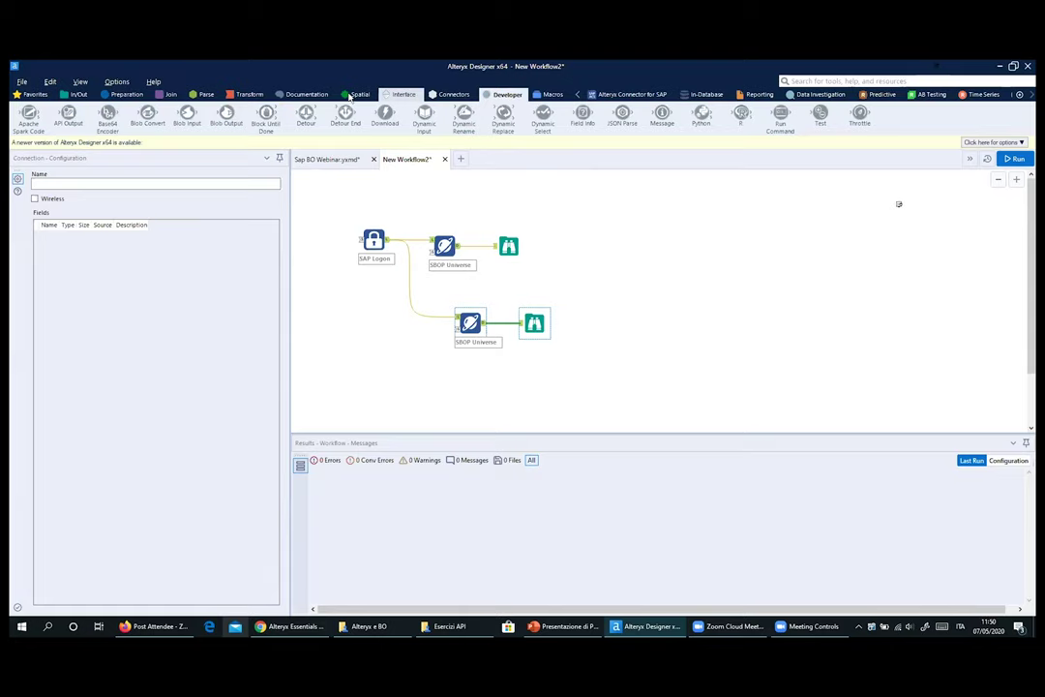
pyautogui.click(301, 95)
pyautogui.moveTo(107, 112); pyautogui.dragTo(558, 225)
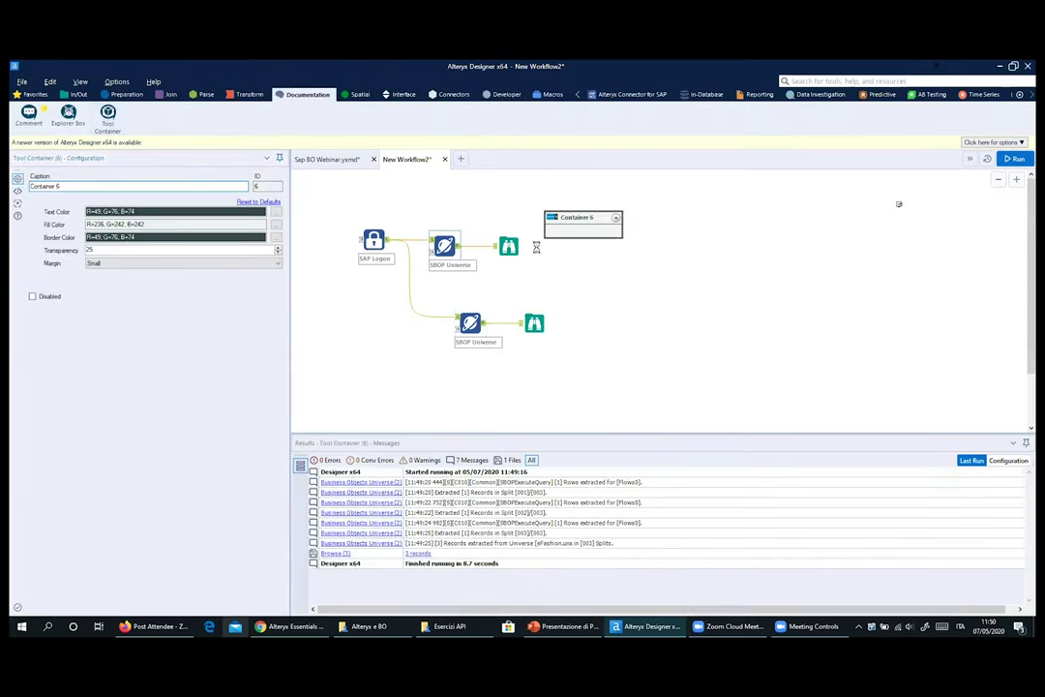
pyautogui.moveTo(444, 244); pyautogui.dragTo(573, 232)
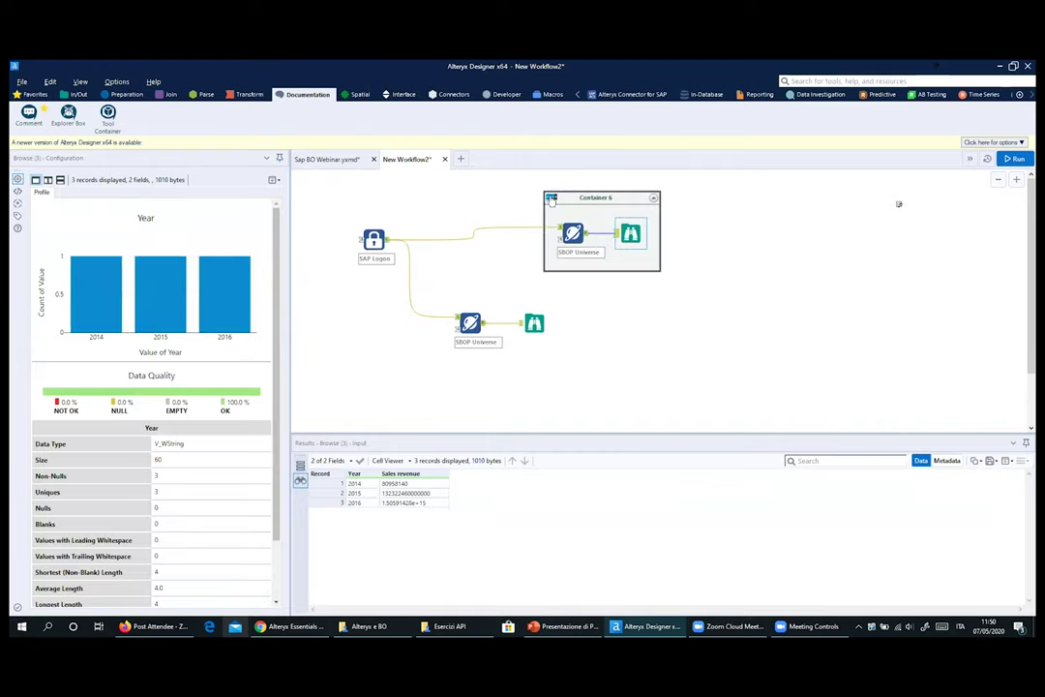
pyautogui.click(551, 197)
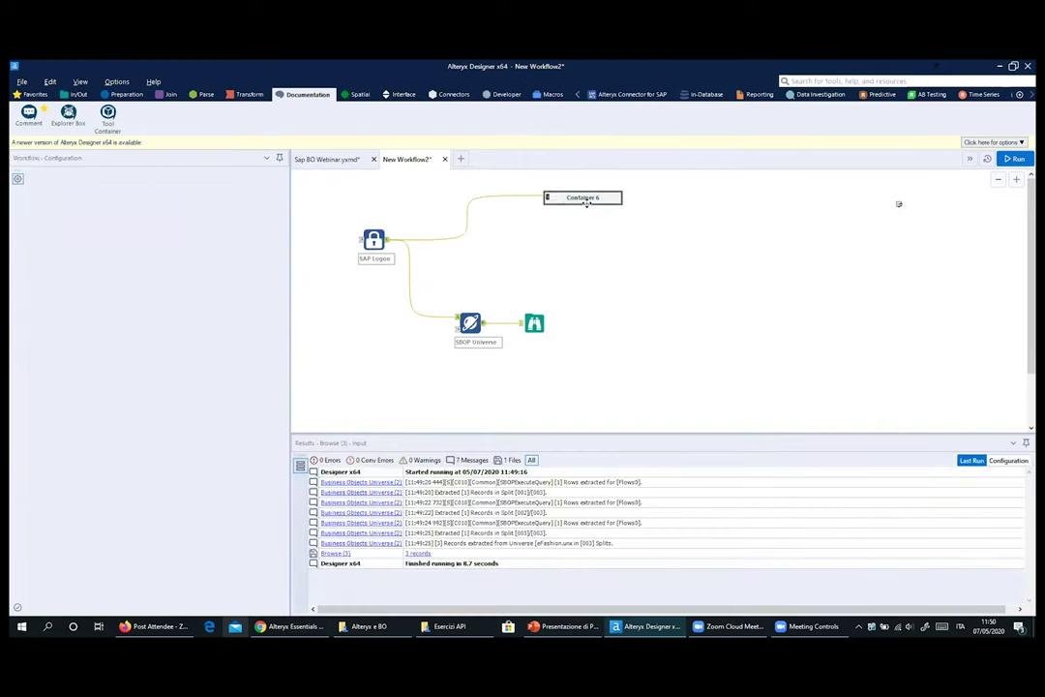
pyautogui.moveTo(574, 198); pyautogui.dragTo(491, 242)
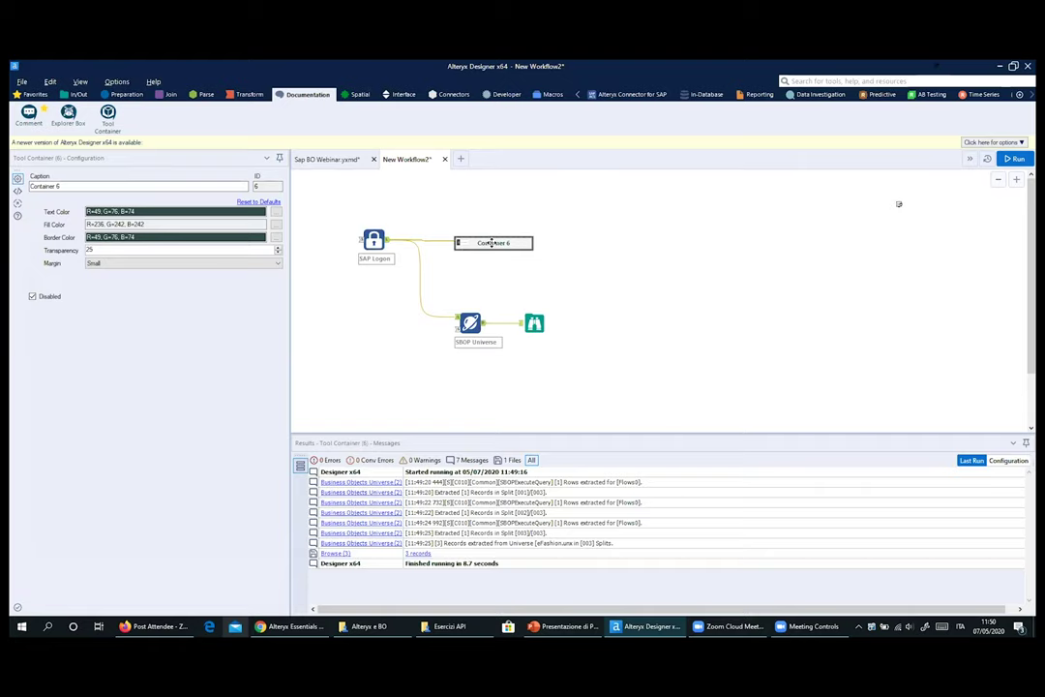
# Add the State and City fields to the eFashion.unx selection of the copied SBOP Universe tool
pyautogui.click(470, 323)
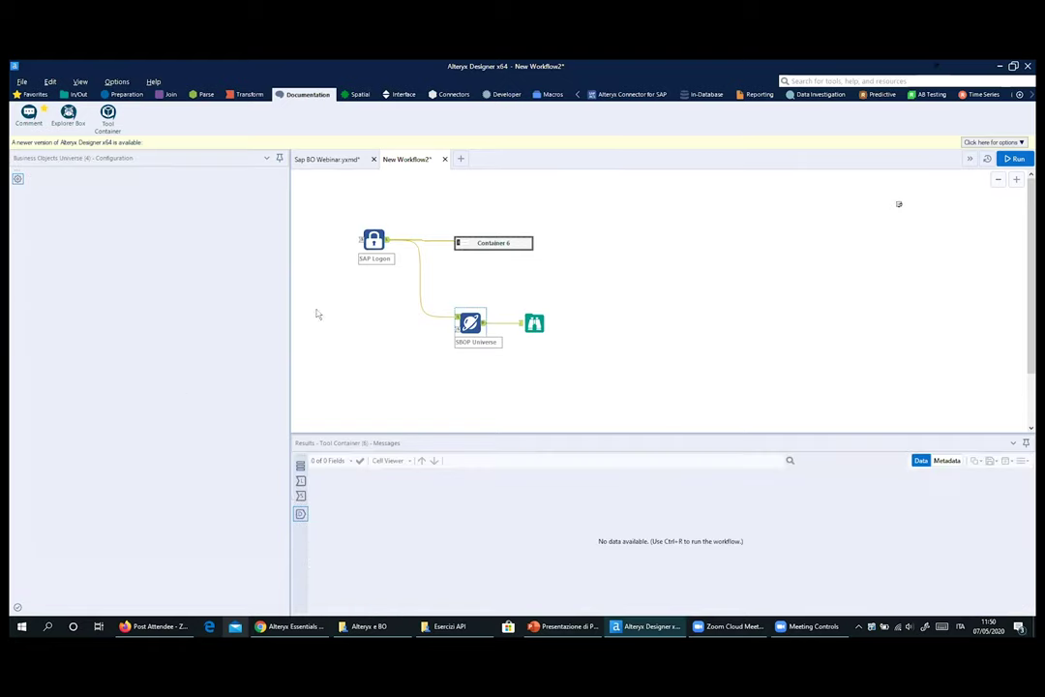
pyautogui.click(38, 175)
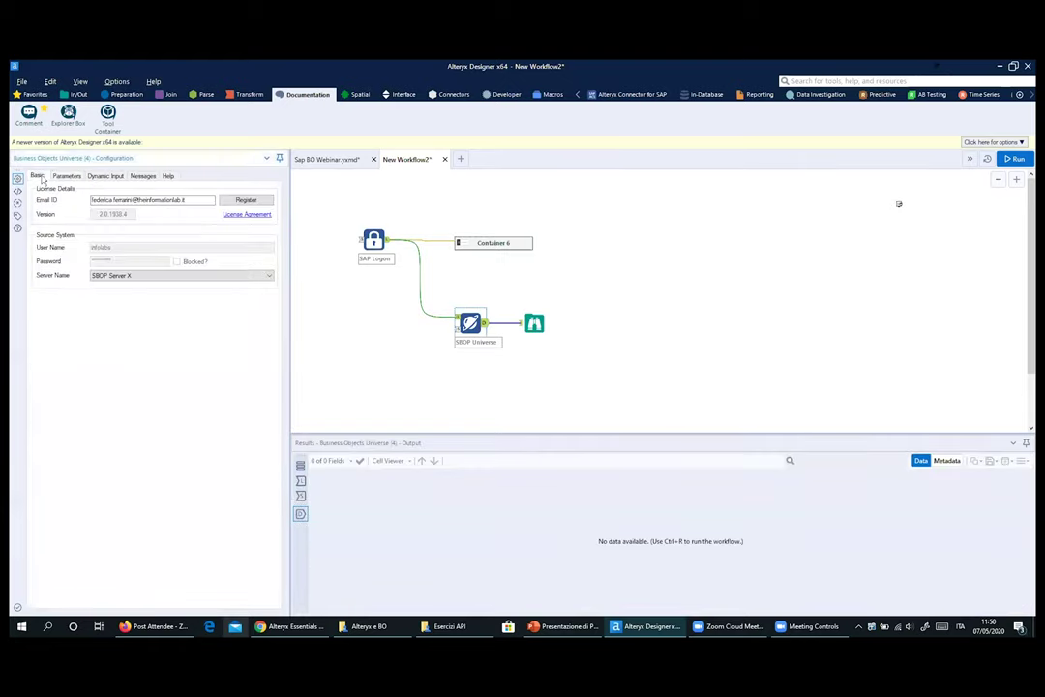
pyautogui.click(66, 175)
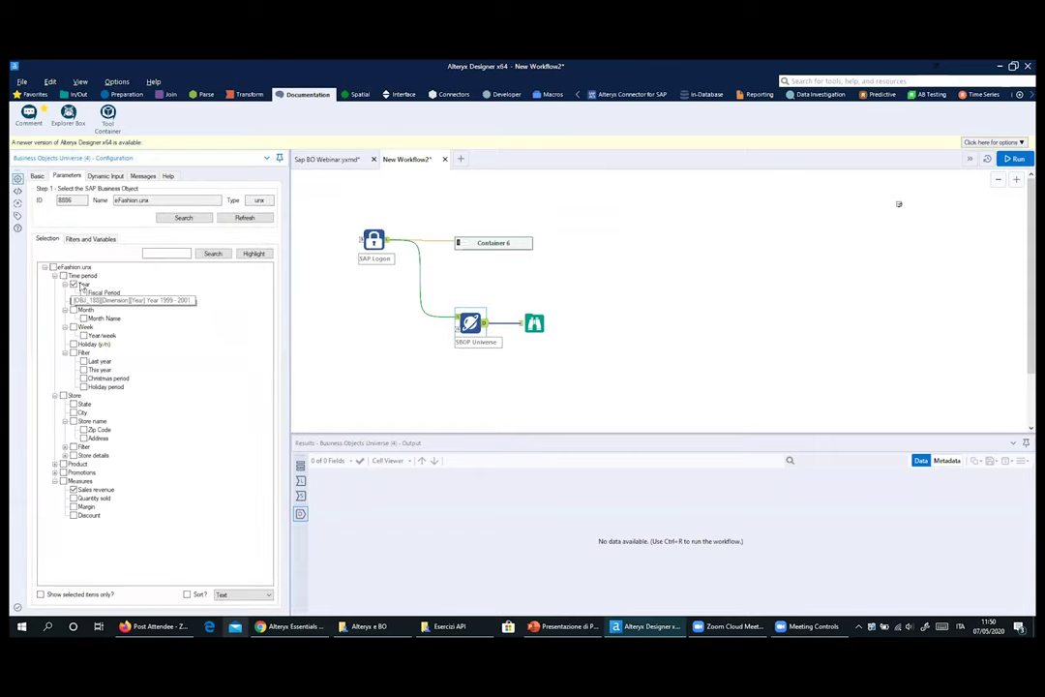
pyautogui.click(74, 403)
pyautogui.click(74, 413)
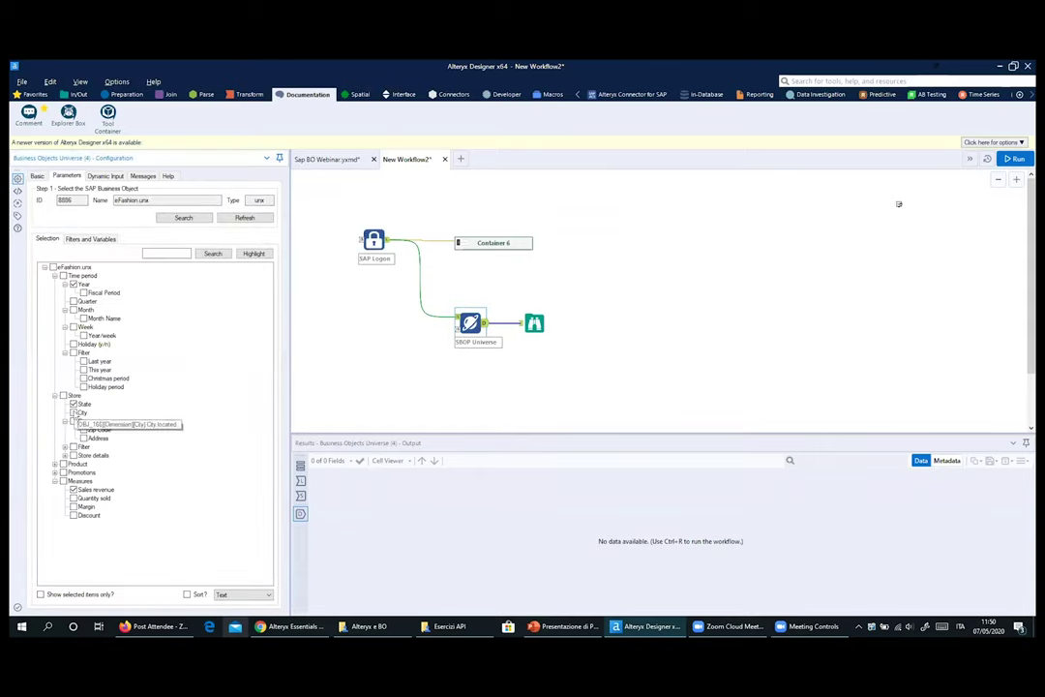
pyautogui.rightClick(81, 285)
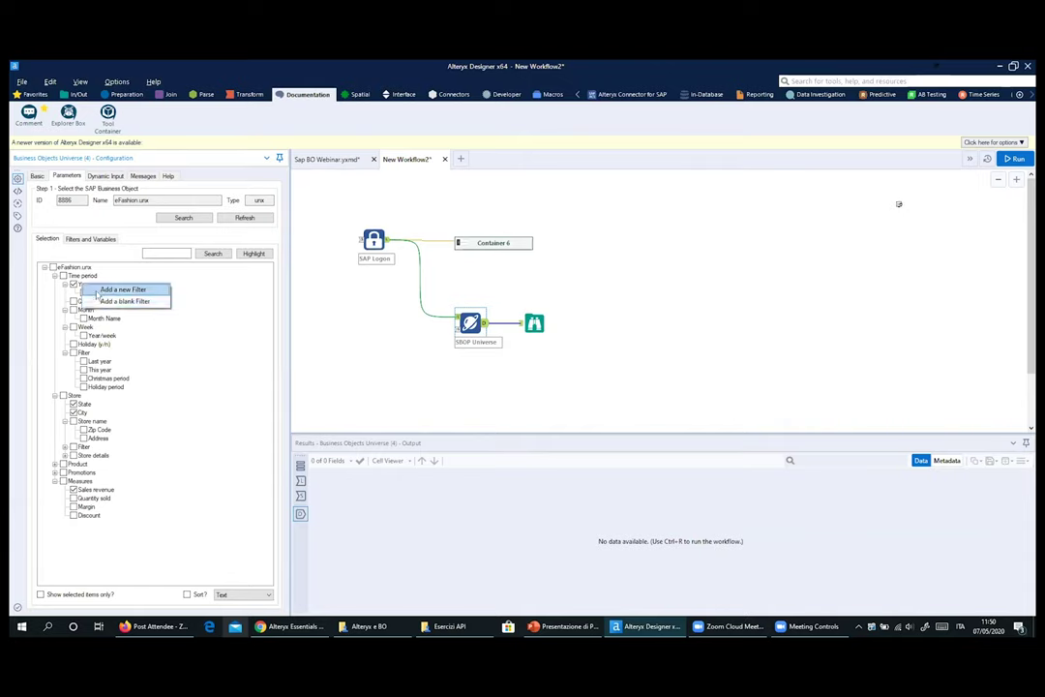
pyautogui.press('Escape')
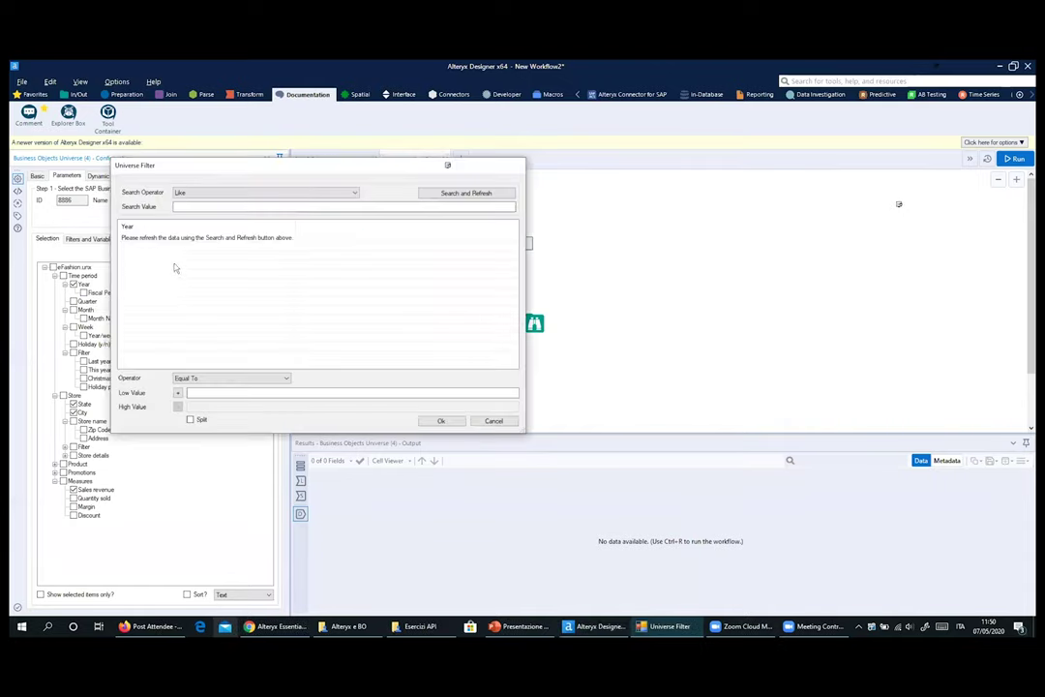
pyautogui.click(466, 192)
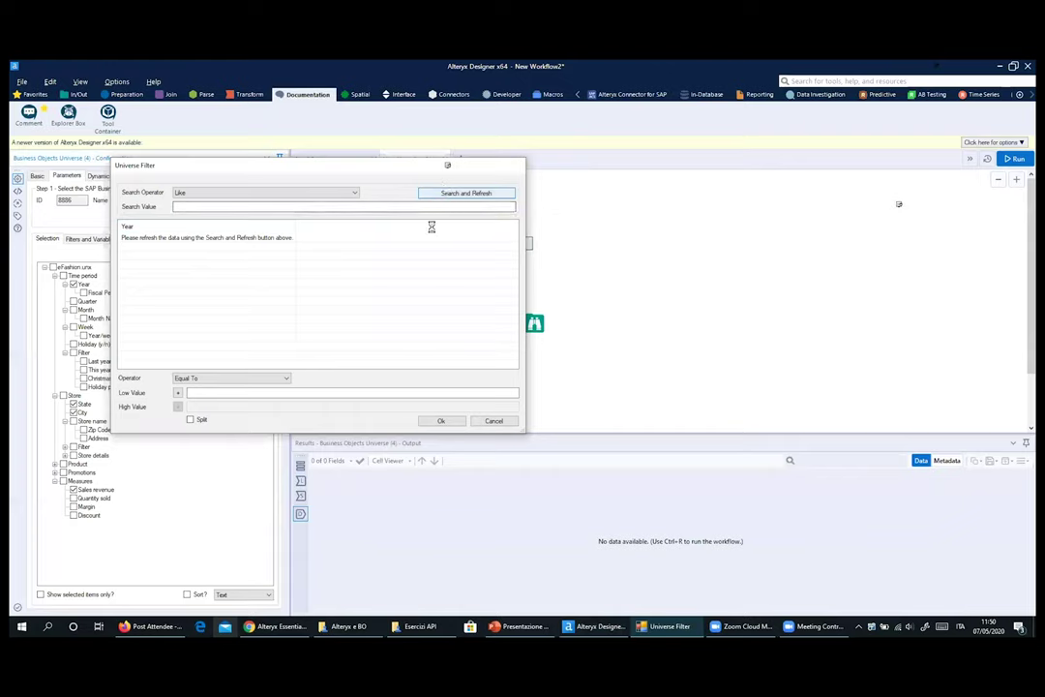
pyautogui.click(127, 257)
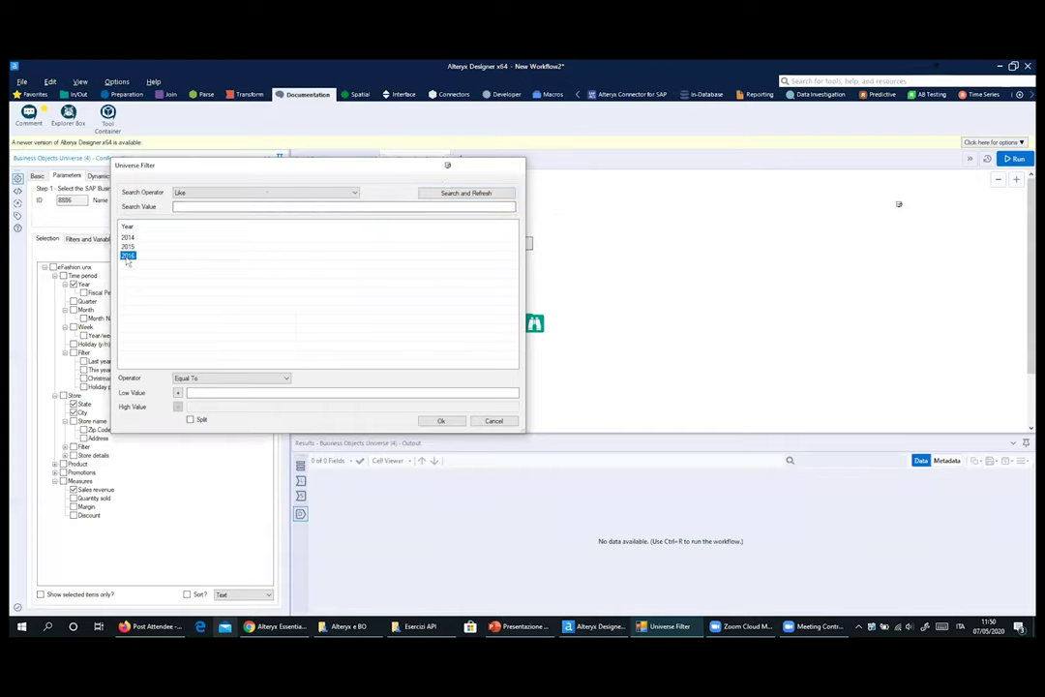
pyautogui.moveTo(136, 225); pyautogui.dragTo(159, 224)
pyautogui.click(789, 195)
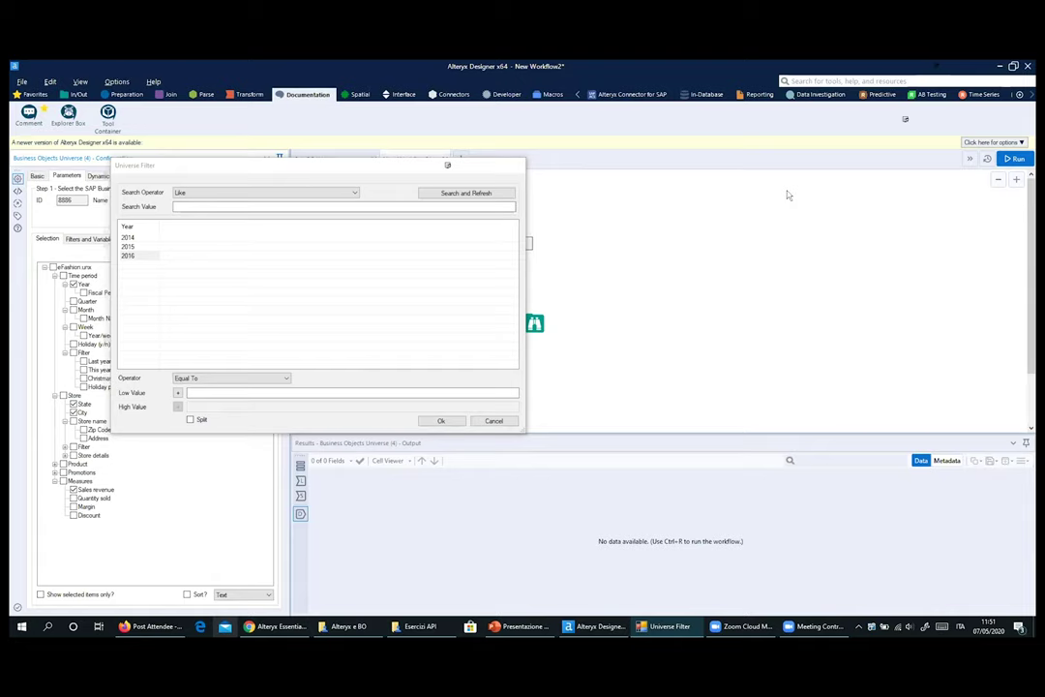
pyautogui.click(494, 422)
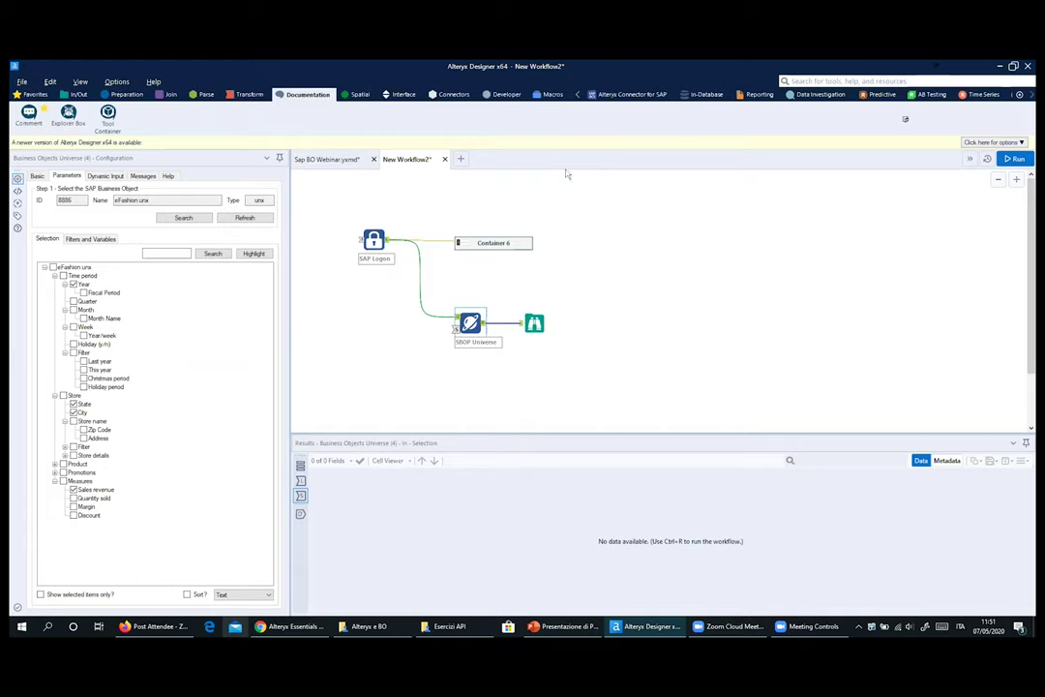
# Run the workflow with the added State and City fields and inspect the Browse tool's output
pyautogui.click(631, 94)
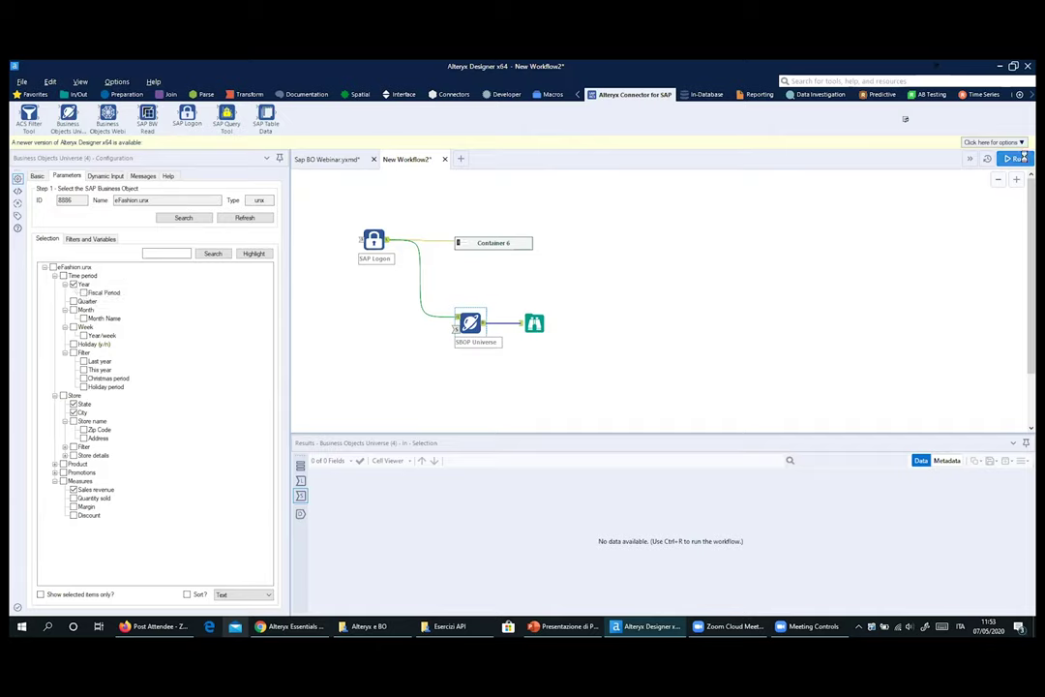
pyautogui.click(672, 264)
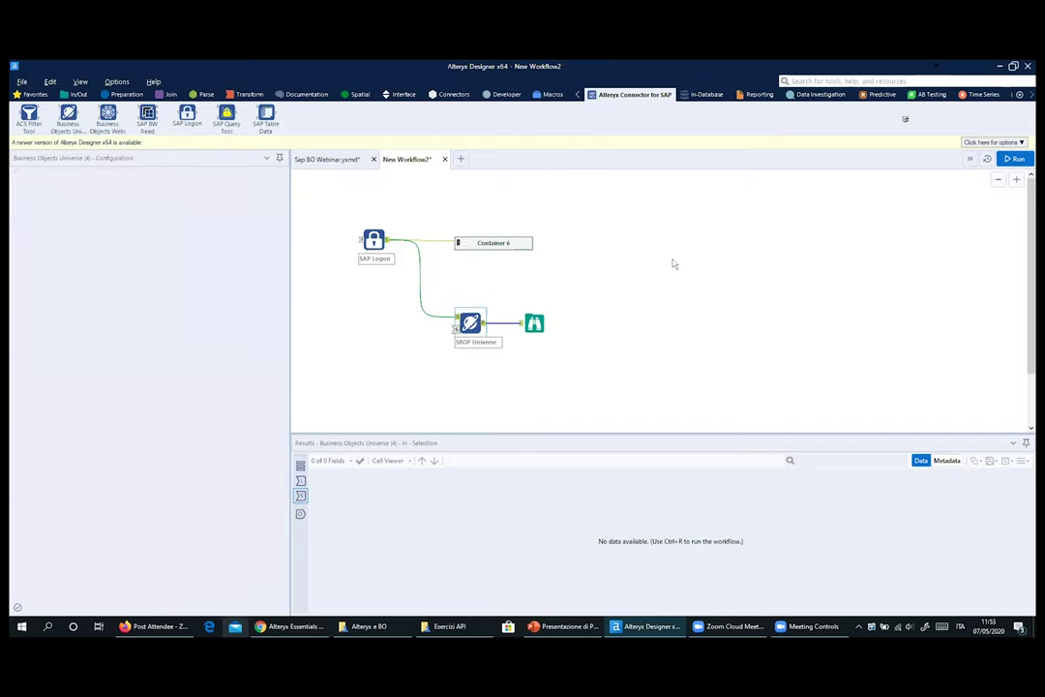
pyautogui.click(1013, 159)
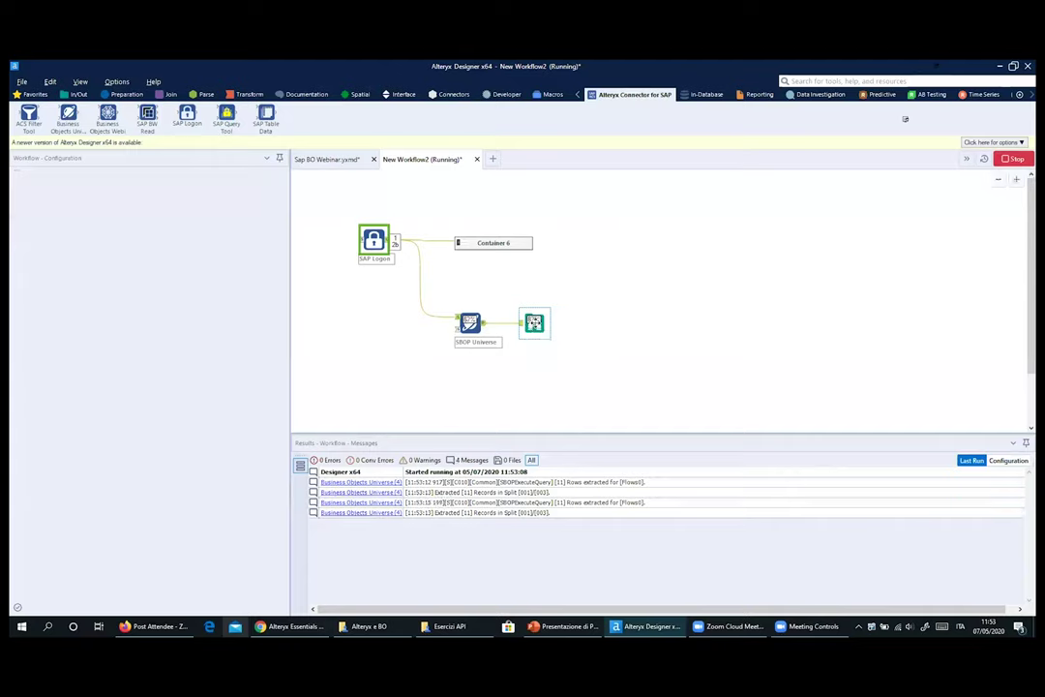
pyautogui.click(420, 276)
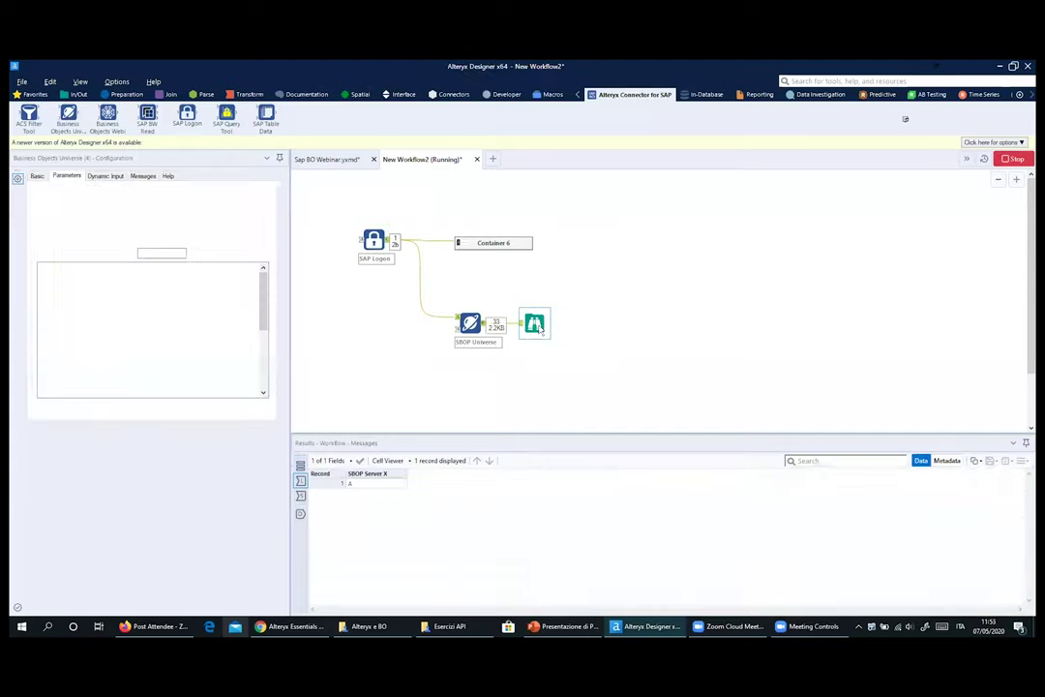
pyautogui.click(535, 324)
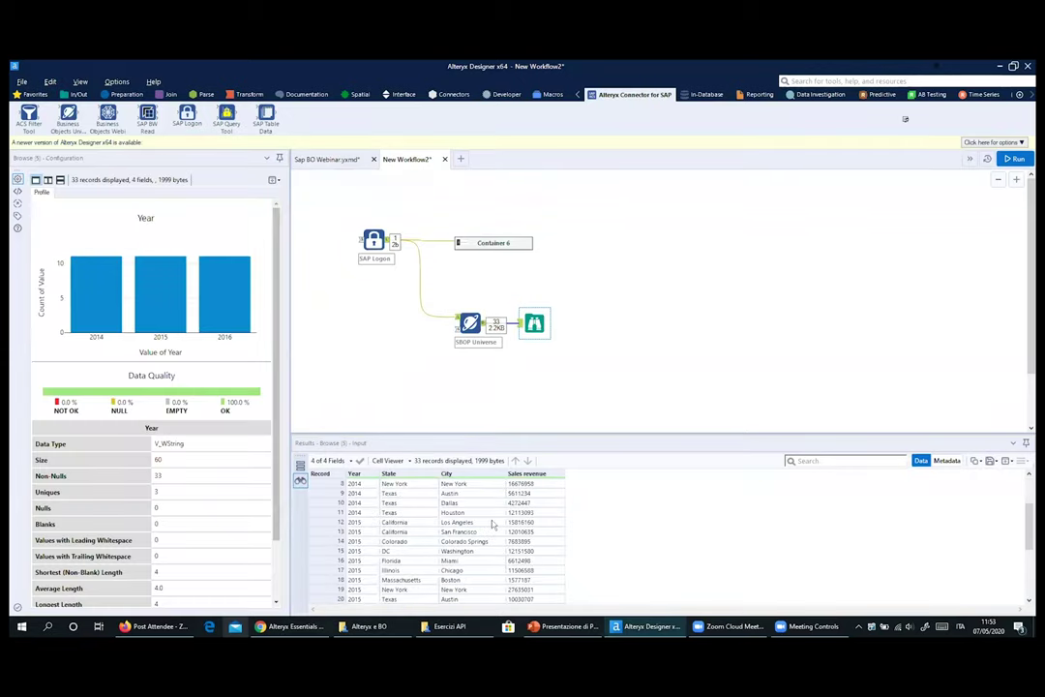
# Add a Month filter with the operator Equal To and the low value 2.0 to the SBOP Universe tool
pyautogui.click(471, 328)
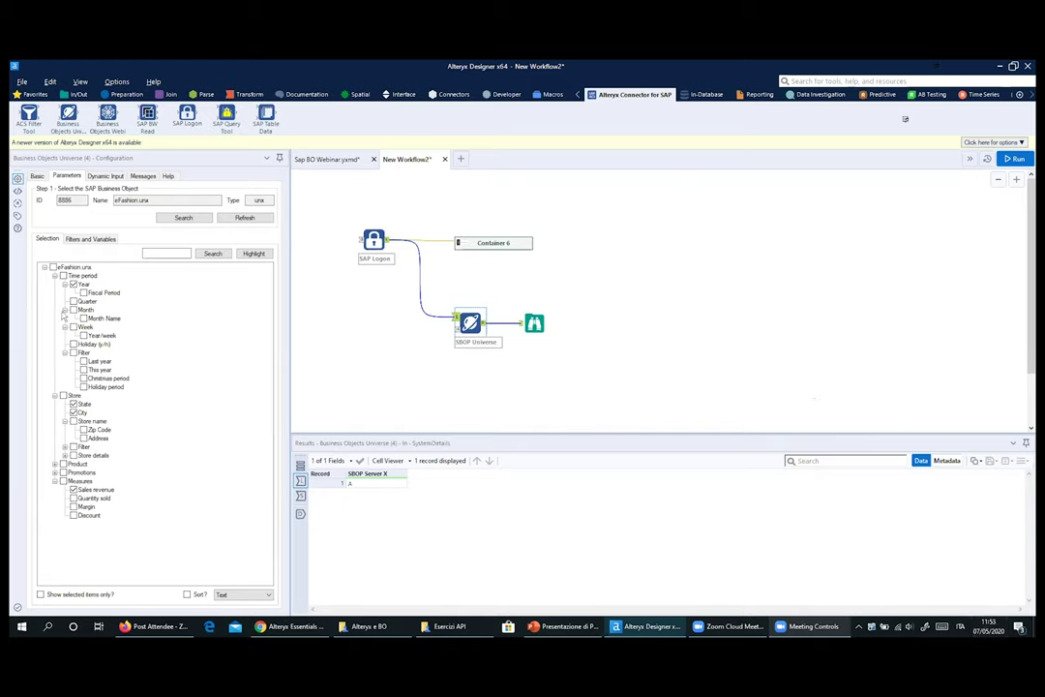
pyautogui.rightClick(87, 317)
pyautogui.click(116, 315)
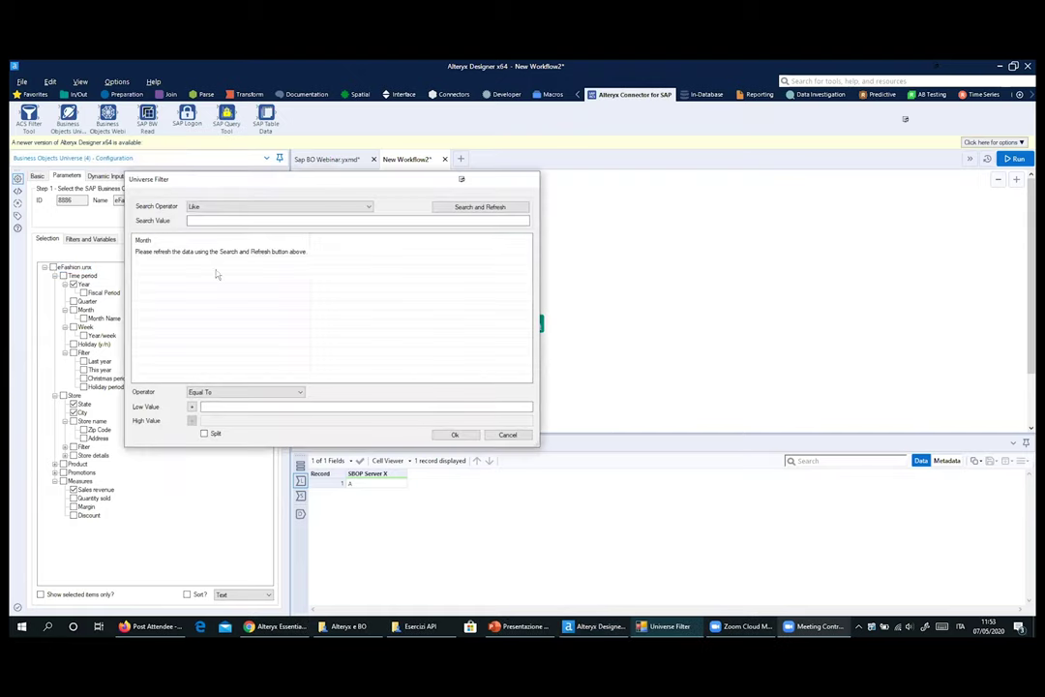
pyautogui.click(451, 209)
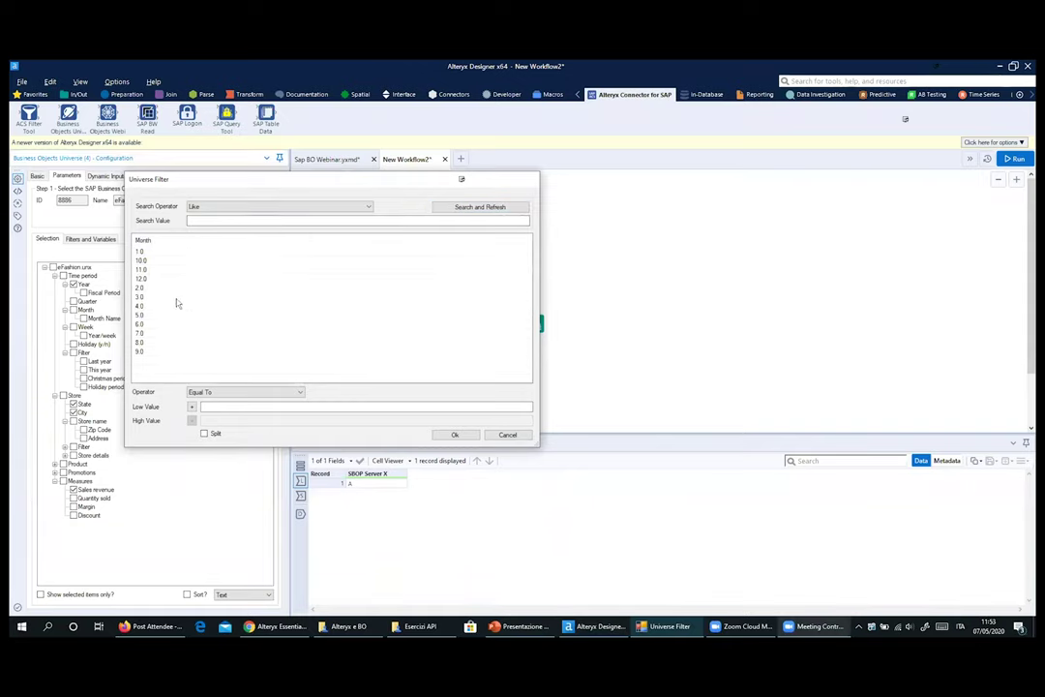
pyautogui.click(141, 315)
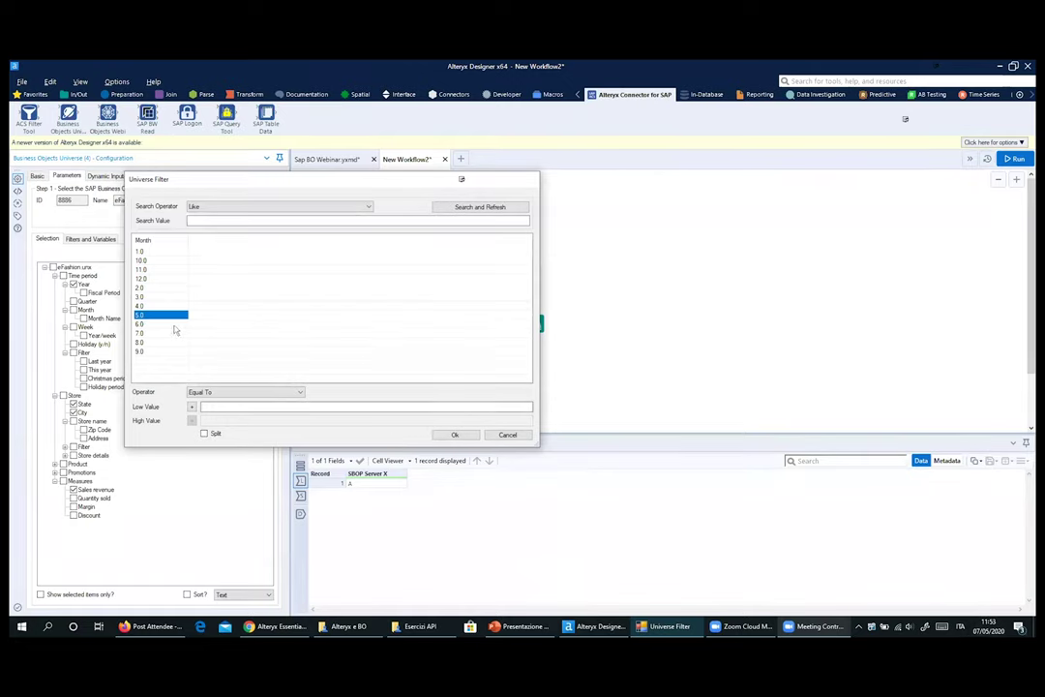
pyautogui.click(142, 288)
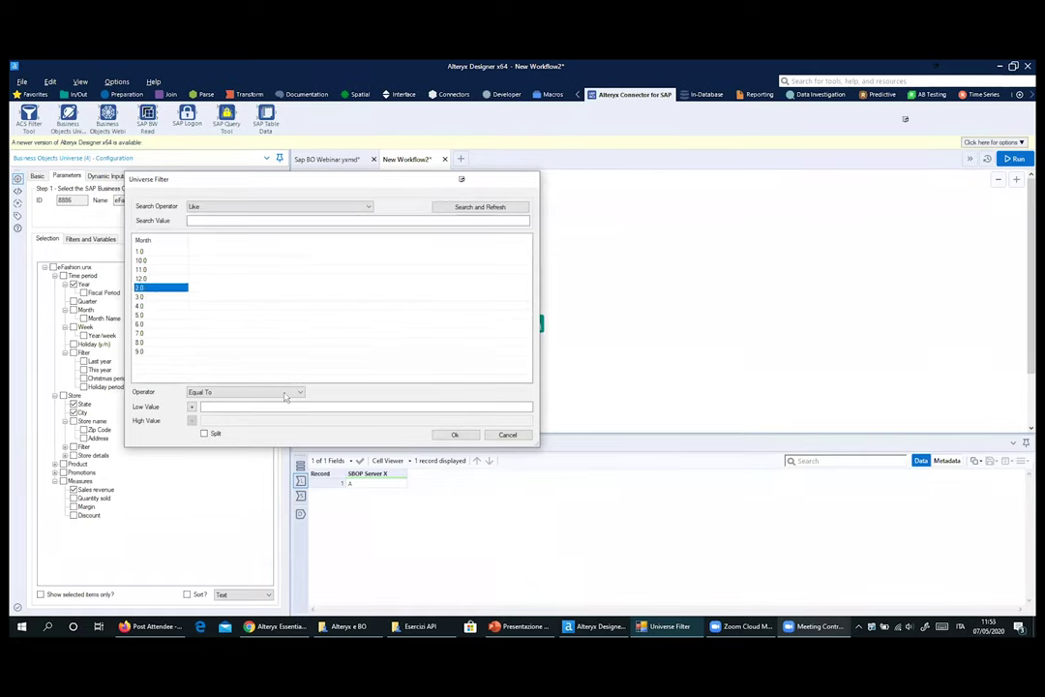
pyautogui.click(192, 406)
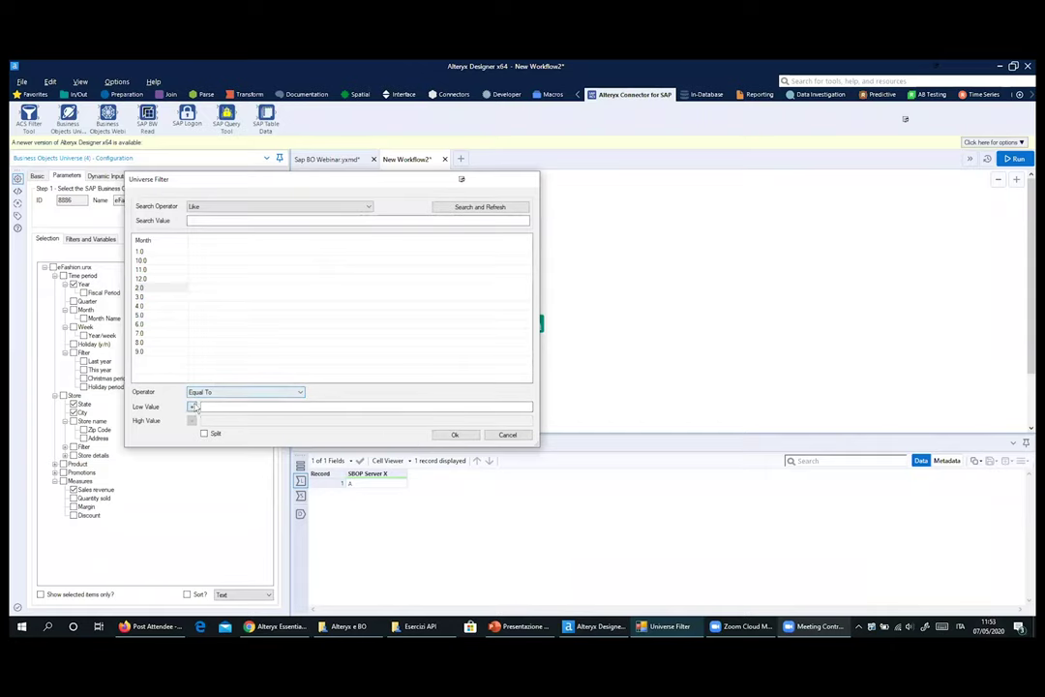
pyautogui.click(454, 435)
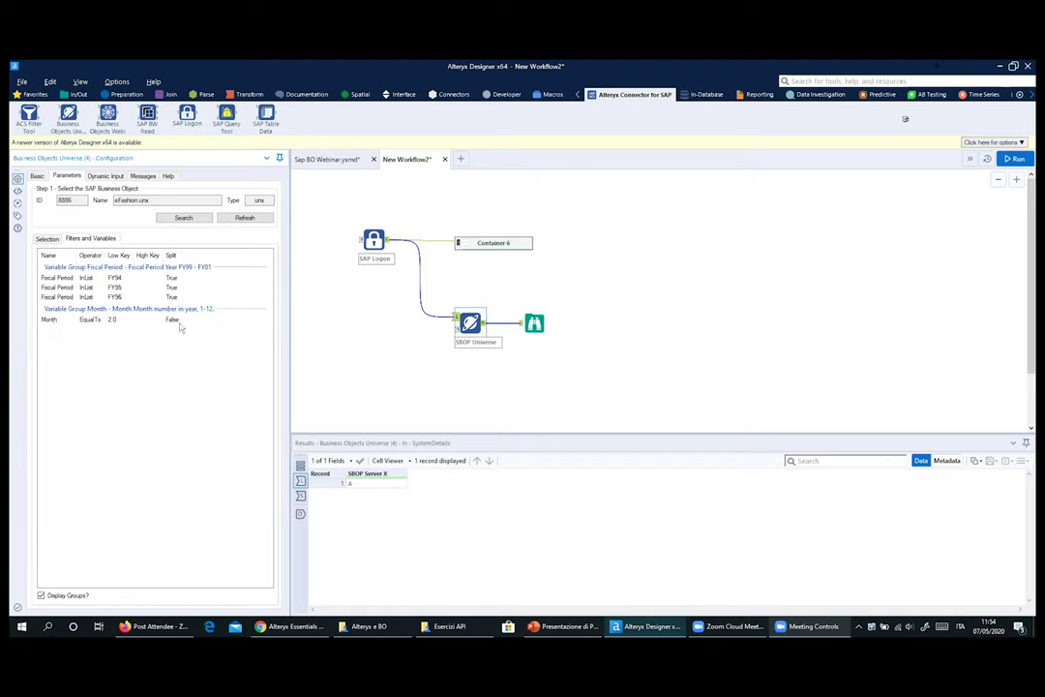
# Copy the headers and values of the Month filter item from the SBOP Universe tool's filter list
pyautogui.moveTo(32, 118)
pyautogui.click(49, 322)
pyautogui.rightClick(49, 322)
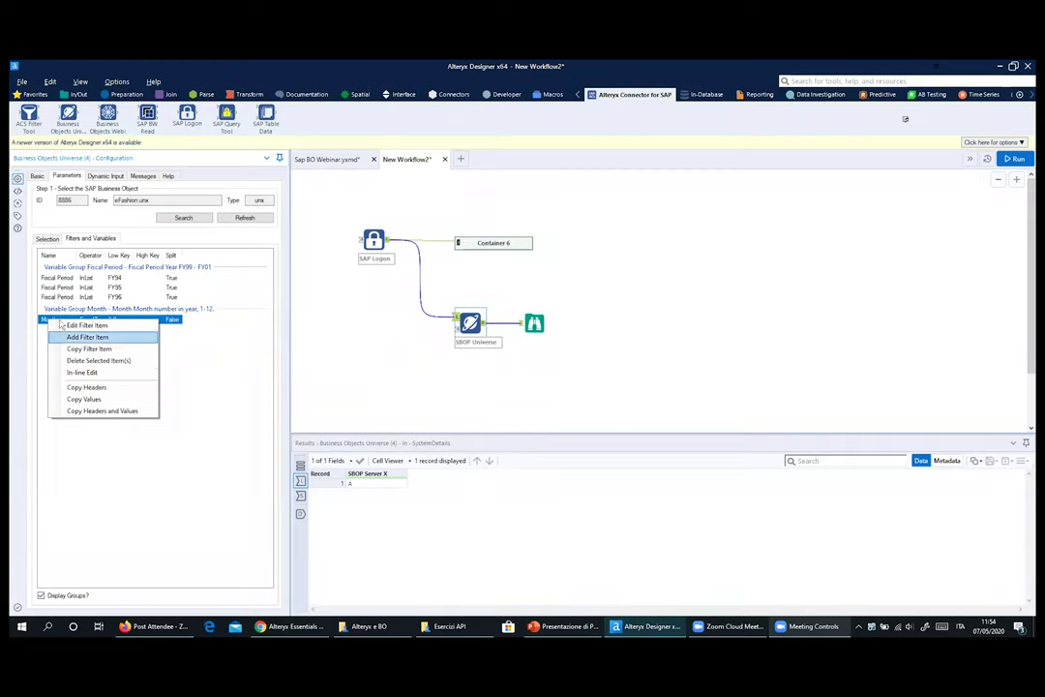
pyautogui.click(90, 420)
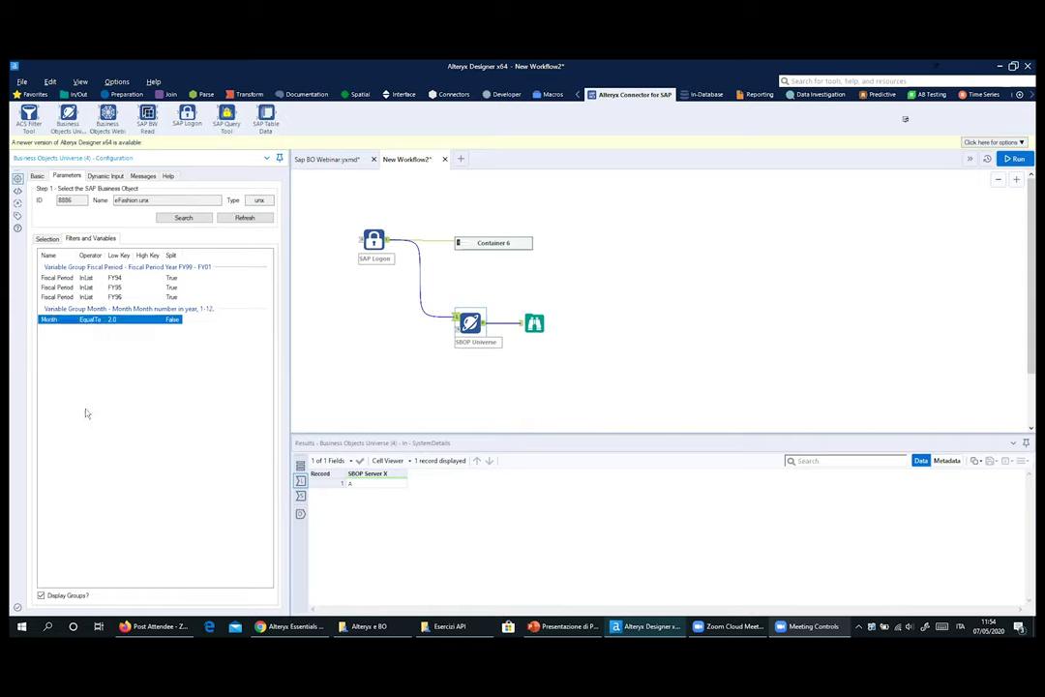
# Place a Text Input tool below SAP Logon, paste the copied filter headers and values into it, and widen the configuration area
pyautogui.click(78, 94)
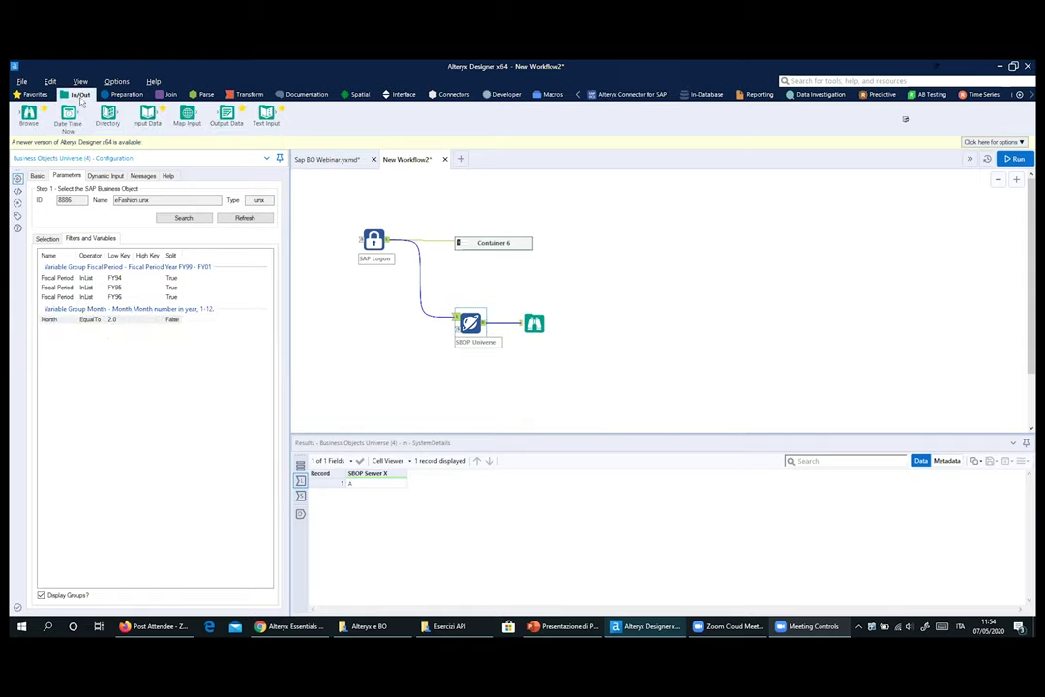
pyautogui.moveTo(227, 114); pyautogui.dragTo(342, 343)
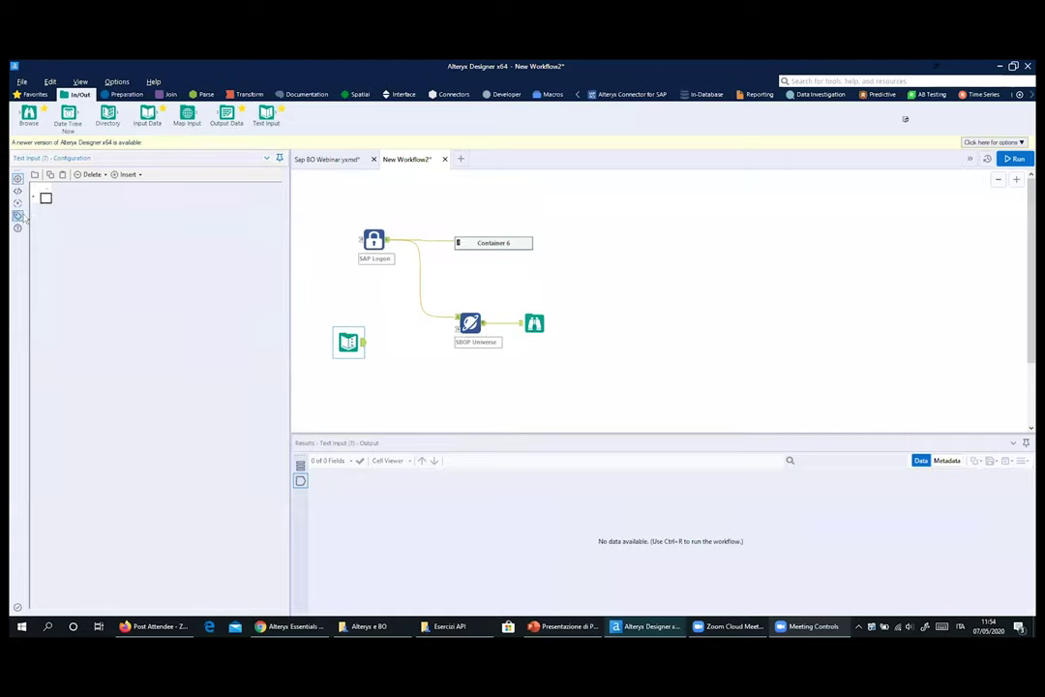
pyautogui.hotkey('ctrl', 'v')
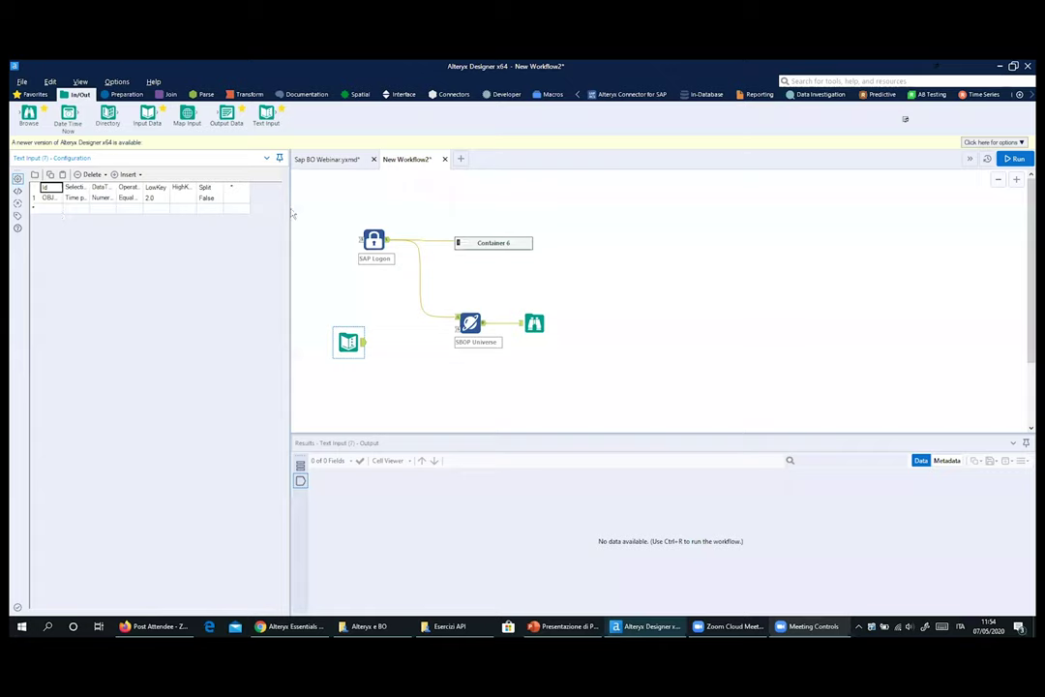
pyautogui.moveTo(290, 211); pyautogui.dragTo(362, 208)
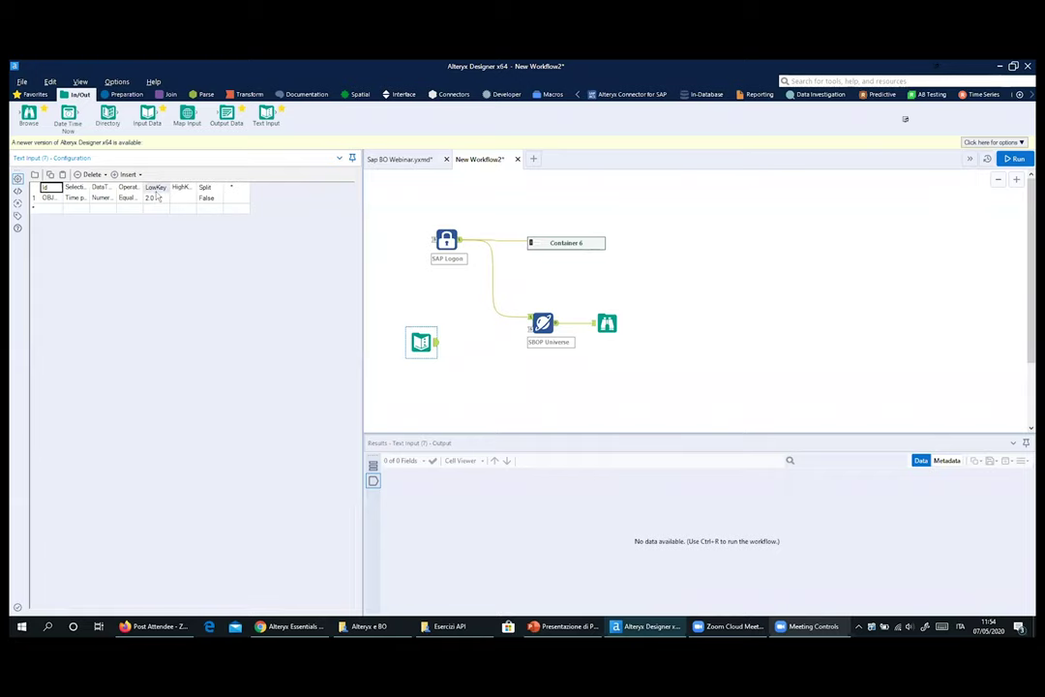
# Connect a Formula tool after the Text Input and give it a new output column named "Mese di oggi"
pyautogui.click(124, 94)
pyautogui.moveTo(186, 113); pyautogui.dragTo(459, 343)
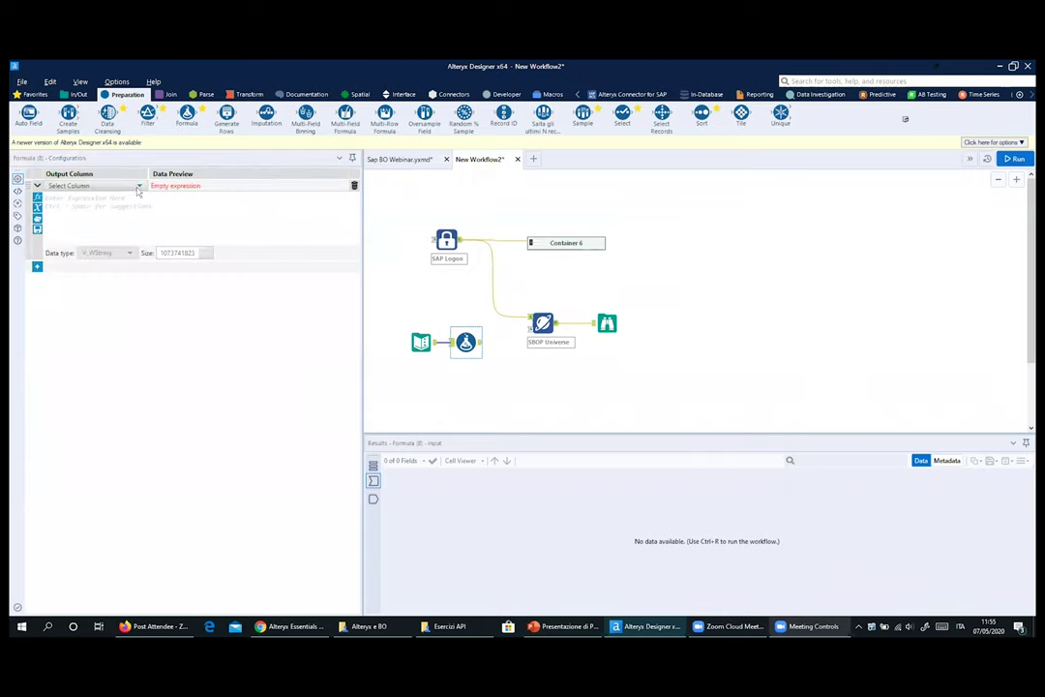
pyautogui.click(138, 188)
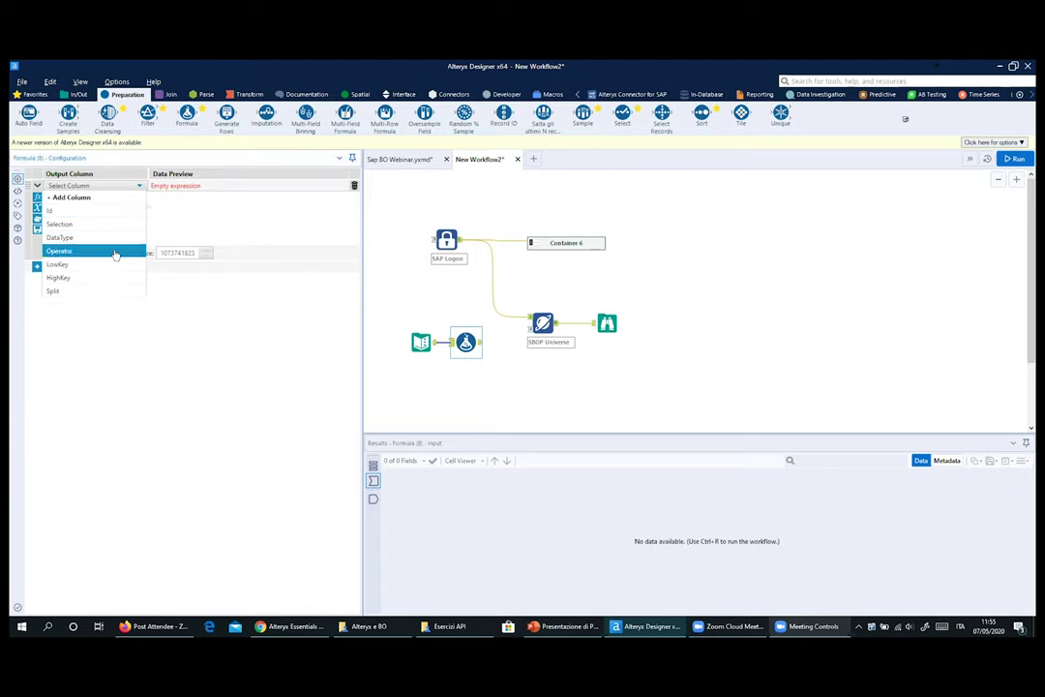
pyautogui.click(189, 237)
pyautogui.click(138, 185)
pyautogui.click(70, 196)
pyautogui.write('Mese di oggi')
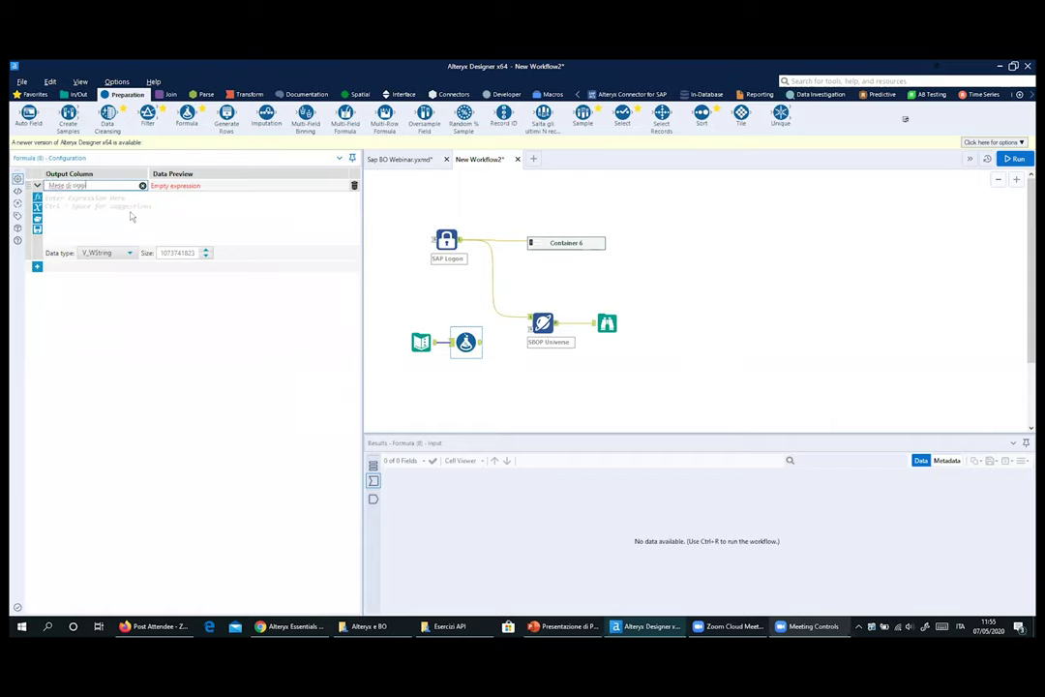
# Enter the DateTimeToday() function as the expression of the "Mese di oggi" column
pyautogui.click(128, 220)
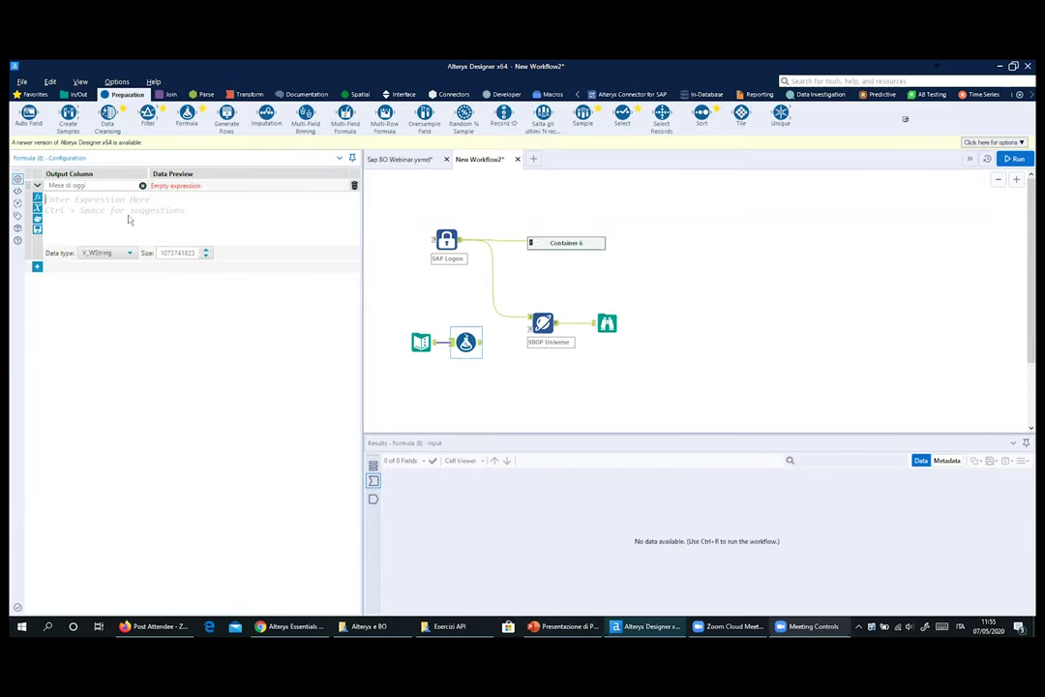
pyautogui.write('date')
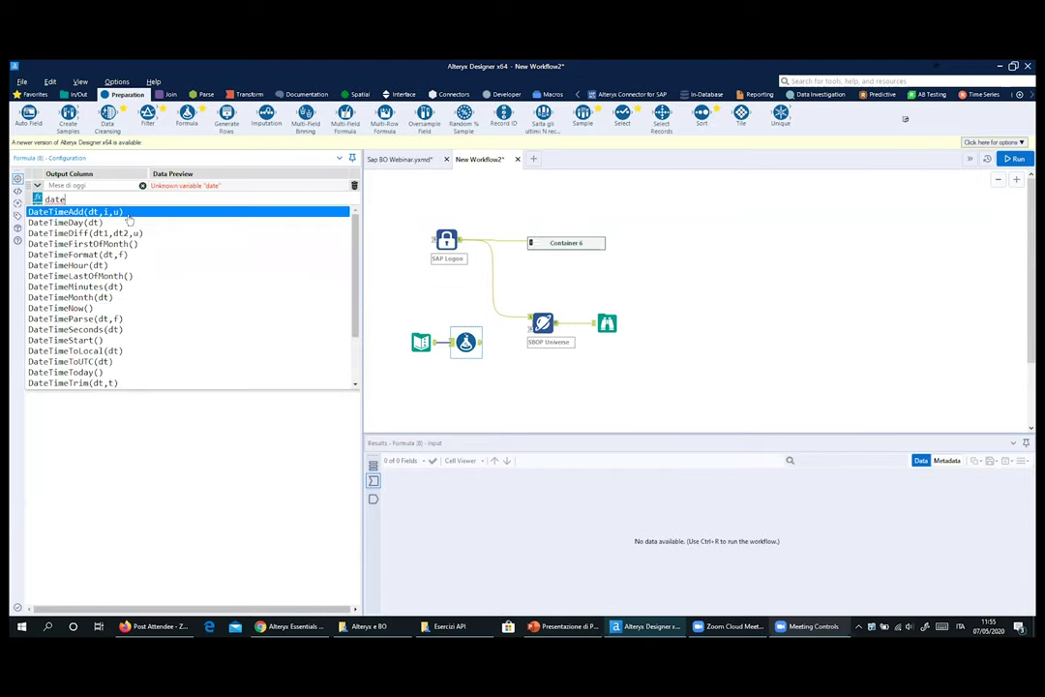
pyautogui.press('Down')
pyautogui.press('Down')
pyautogui.press('Down')
pyautogui.press('Down')
pyautogui.press('Down')
pyautogui.press('Down')
pyautogui.press('Down')
pyautogui.press('Down')
pyautogui.press('Down')
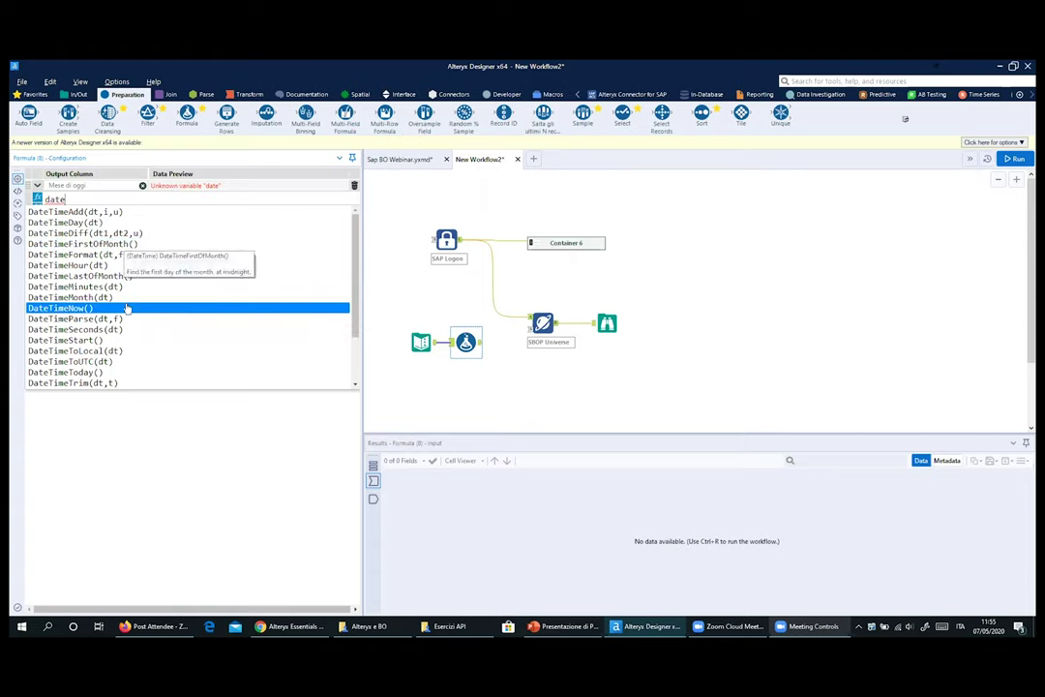
pyautogui.press('Down')
pyautogui.press('Down')
pyautogui.press('Down')
pyautogui.press('Down')
pyautogui.press('Down')
pyautogui.press('Down')
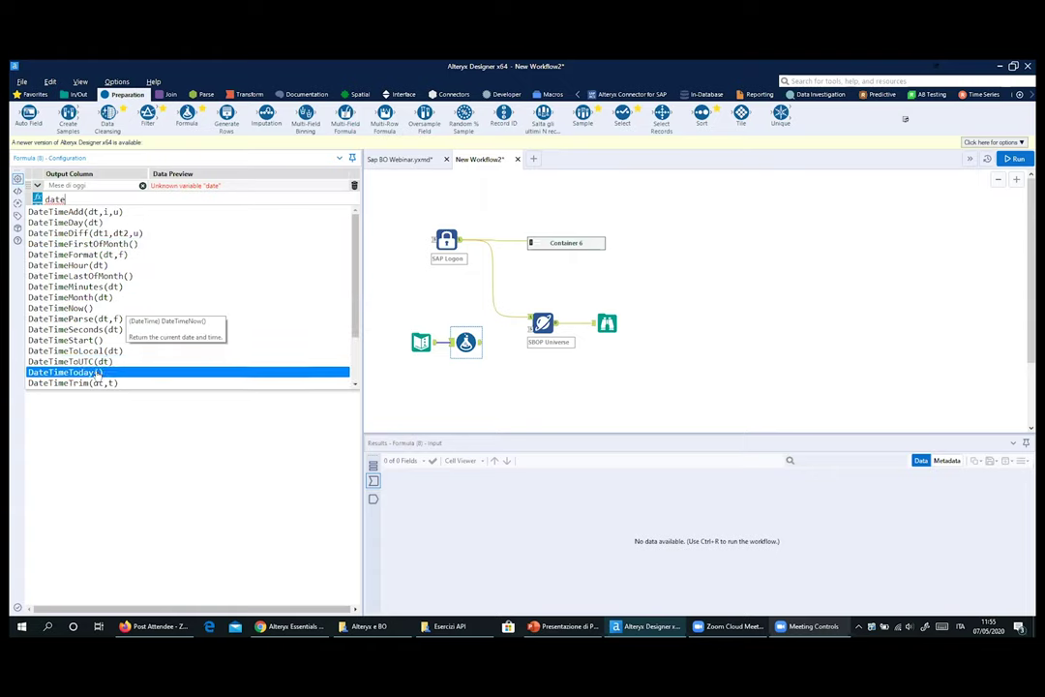
pyautogui.press('Return')
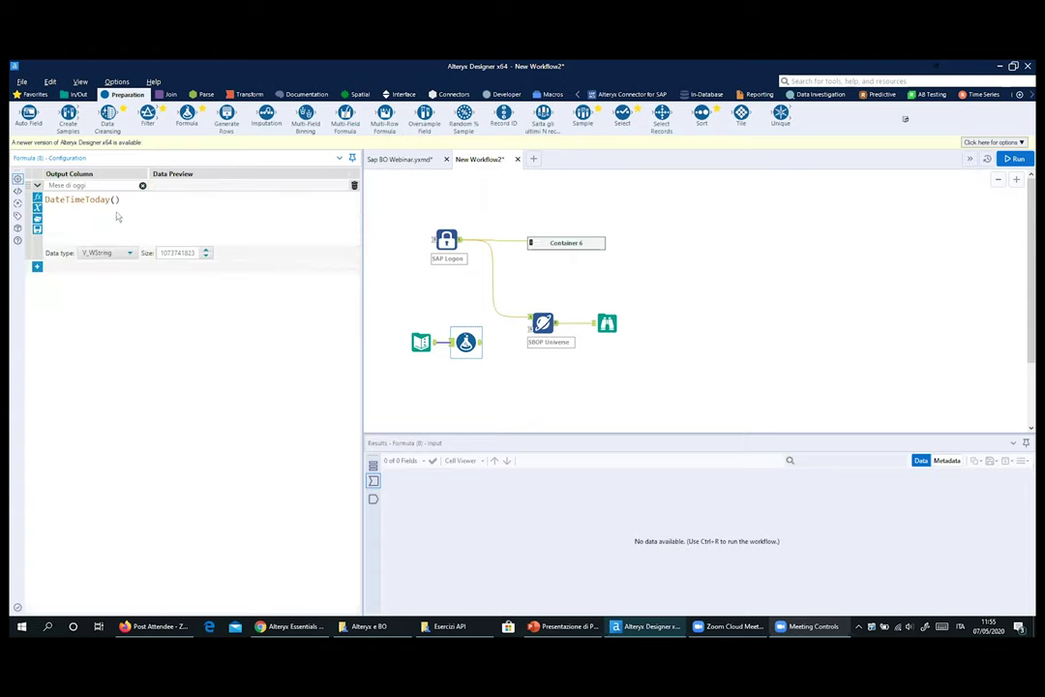
# Wrap the expression in the month function so that it reads DateTimeMonth(DateTimeToday())
pyautogui.press('Return')
pyautogui.press('Return')
pyautogui.write('mon')
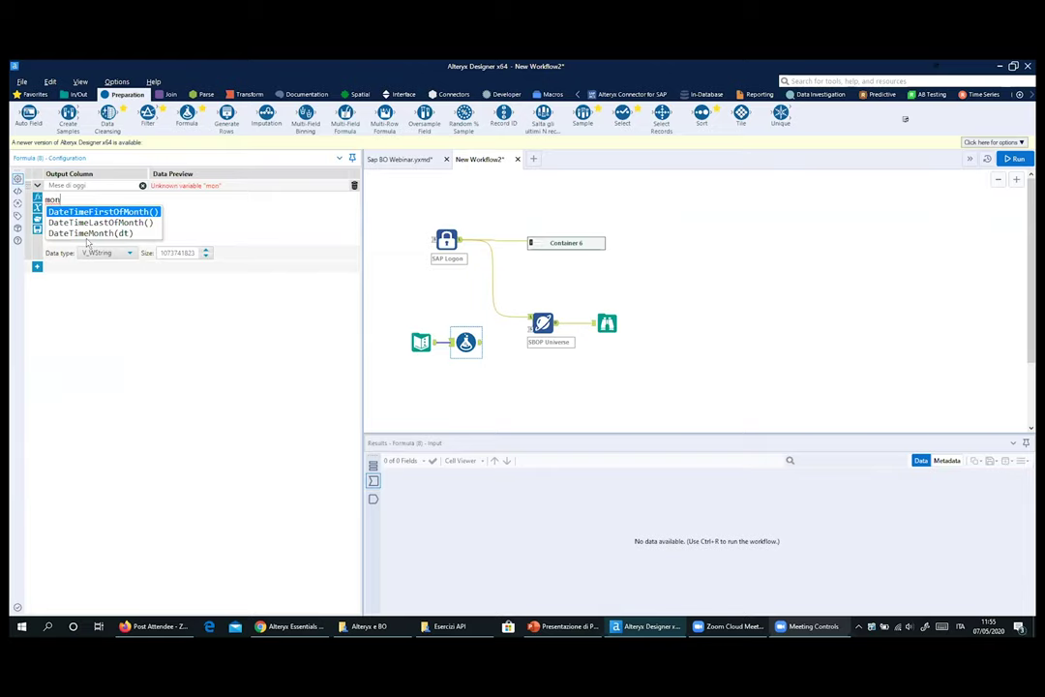
pyautogui.press('Down')
pyautogui.press('Down')
pyautogui.press('Return')
pyautogui.press('BackSpace')
pyautogui.press('Delete')
pyautogui.press('Delete')
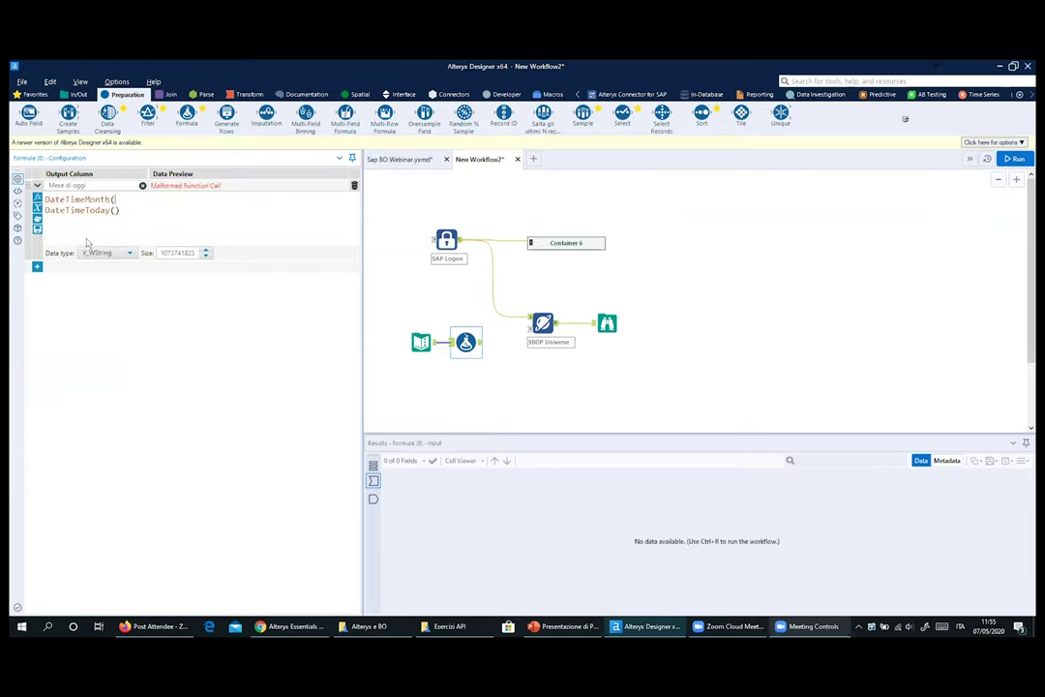
pyautogui.press('Delete')
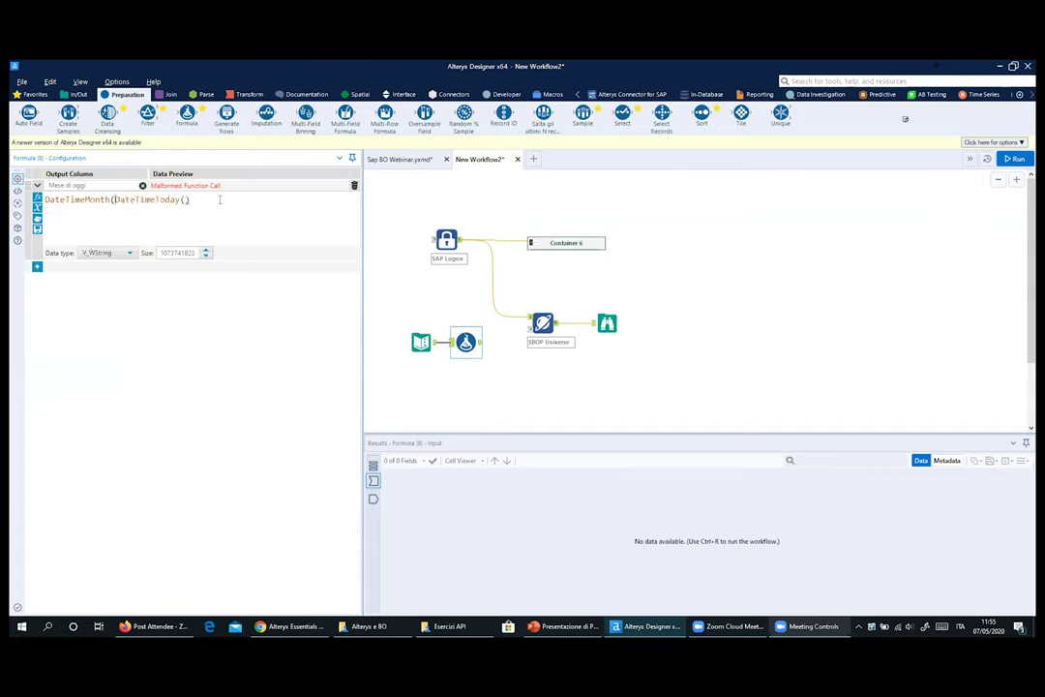
pyautogui.write(')')
# Move the Text Input and Formula tools out of this workflow into a new one and run it
pyautogui.moveTo(403, 316); pyautogui.dragTo(475, 353)
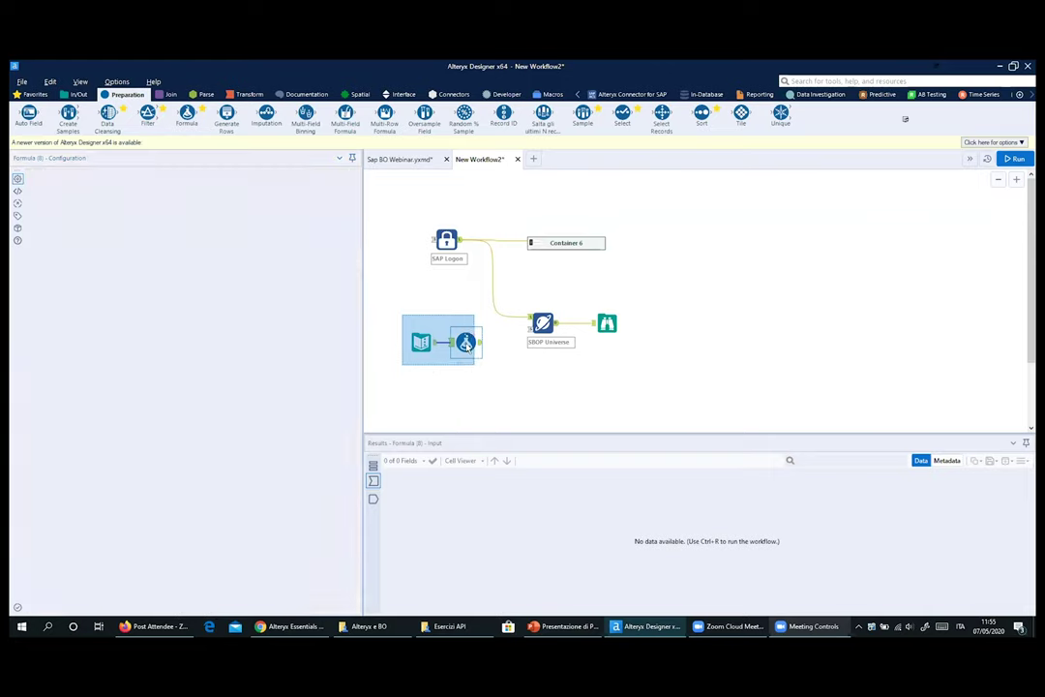
pyautogui.rightClick(474, 343)
pyautogui.click(525, 201)
pyautogui.click(539, 190)
pyautogui.click(534, 158)
pyautogui.rightClick(450, 221)
pyautogui.click(462, 227)
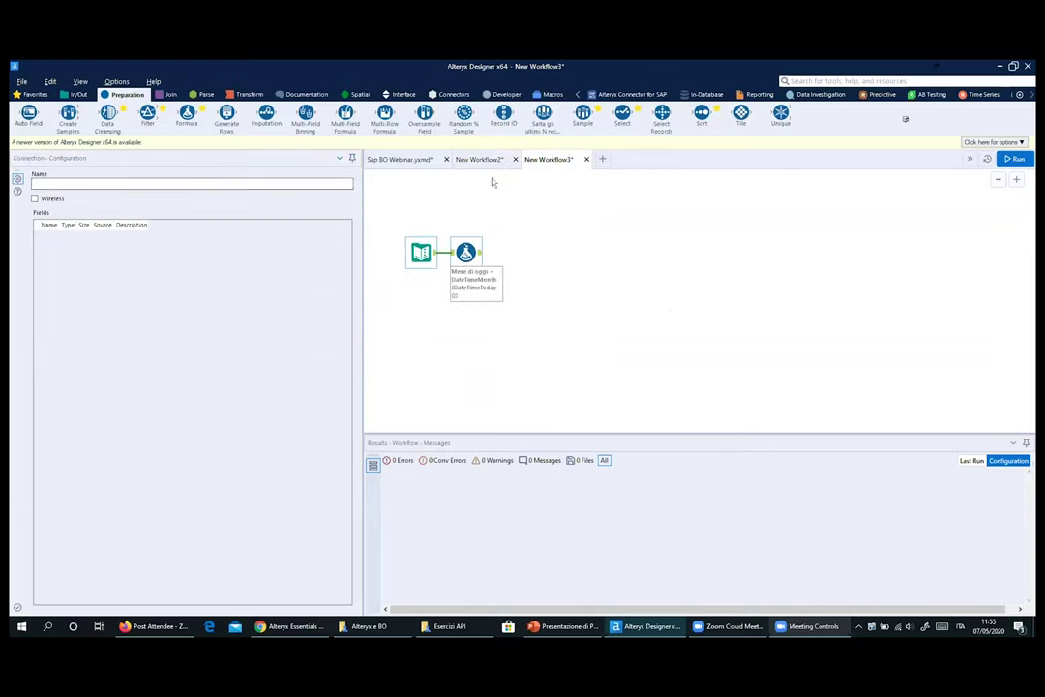
pyautogui.click(1015, 160)
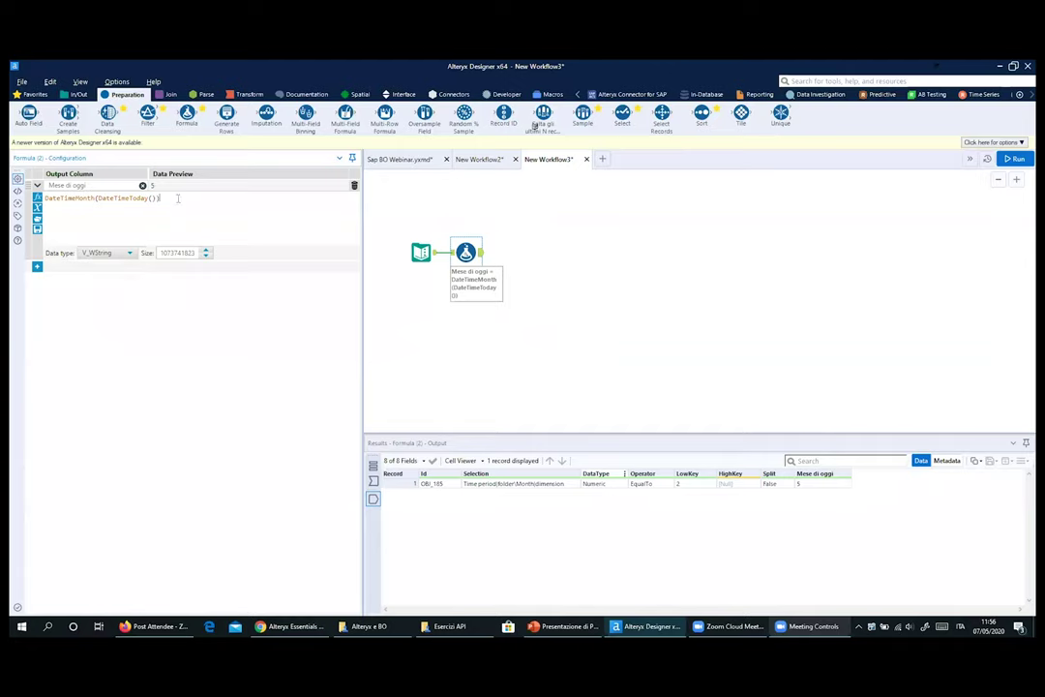
# Divide the "Mese di oggi" expression by 10, set its data type to FixedDecimal with scale 1, and rerun the workflow
pyautogui.write('/10')
pyautogui.click(102, 253)
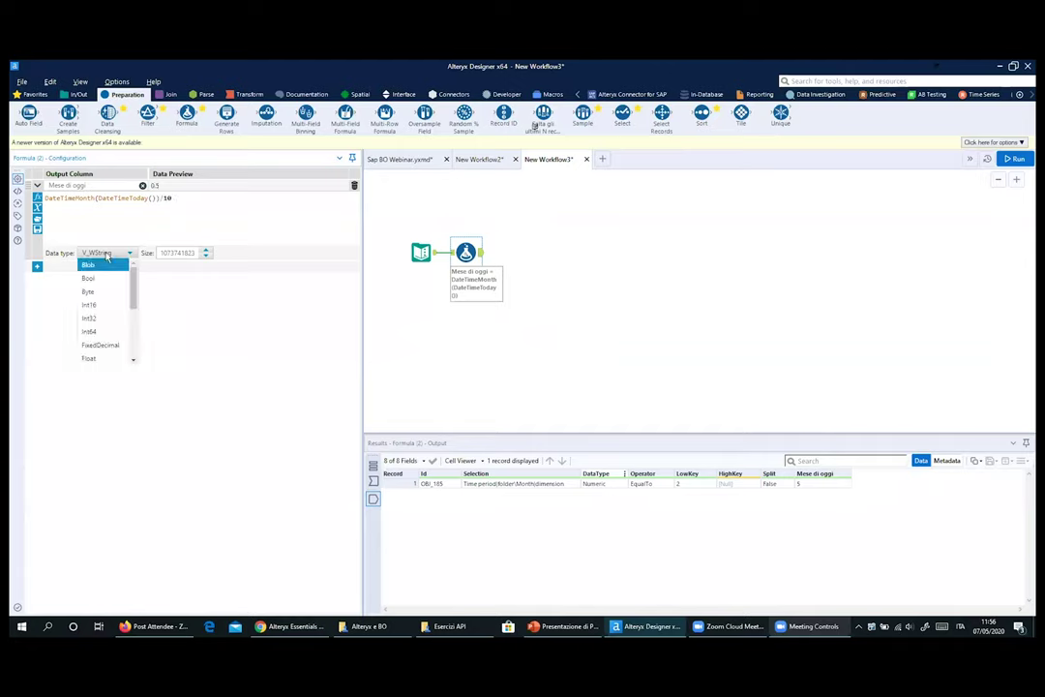
pyautogui.click(92, 342)
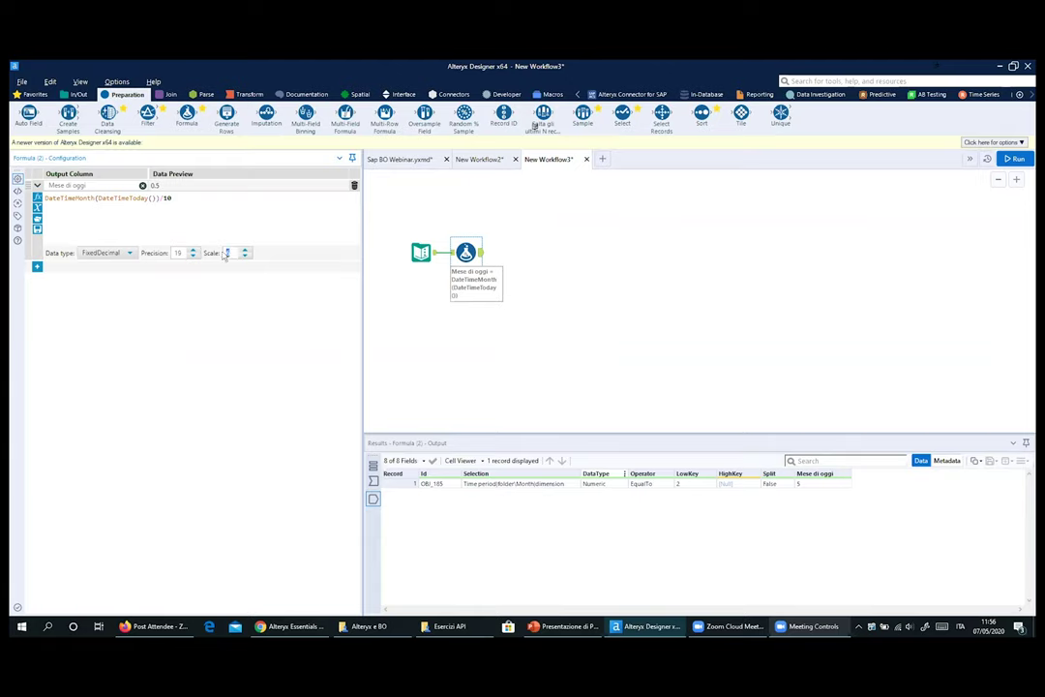
pyautogui.write('1')
pyautogui.click(1013, 158)
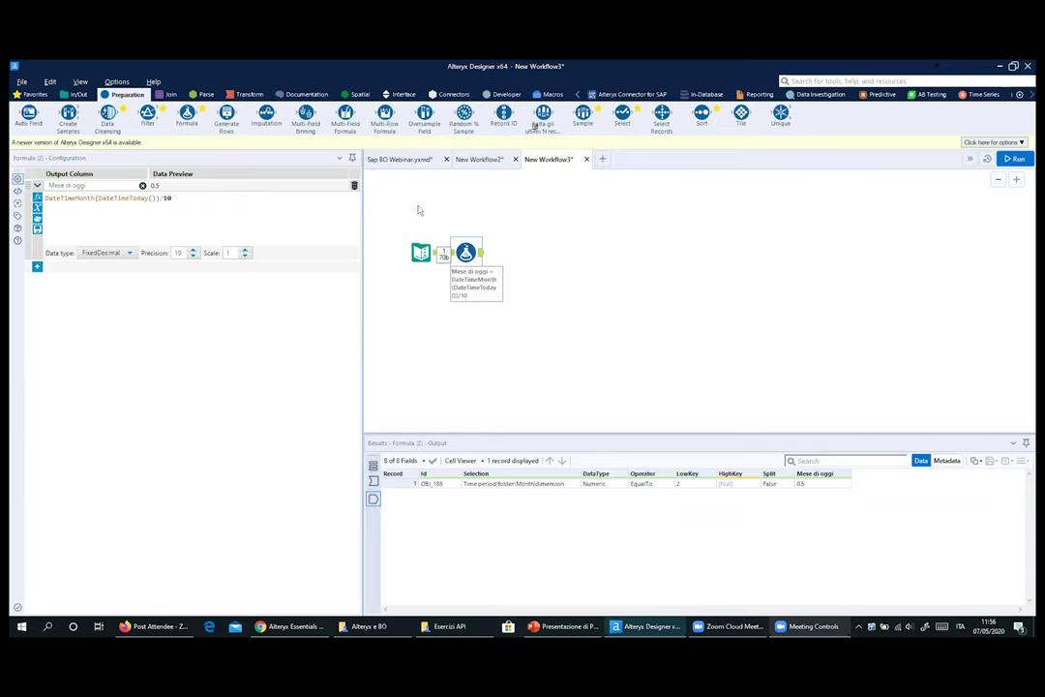
# Copy the Text Input and Formula tools back into New Workflow2 and connect the Formula output to the SBOP Universe tool's second input
pyautogui.moveTo(392, 224); pyautogui.dragTo(518, 294)
pyautogui.rightClick(470, 253)
pyautogui.press('Escape')
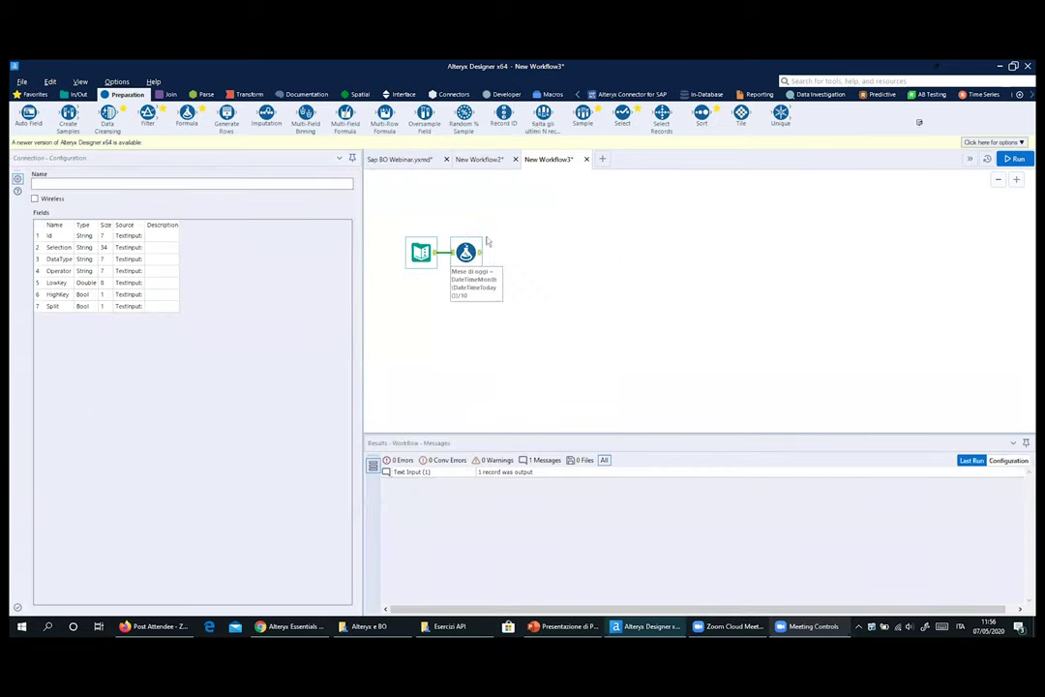
pyautogui.click(477, 160)
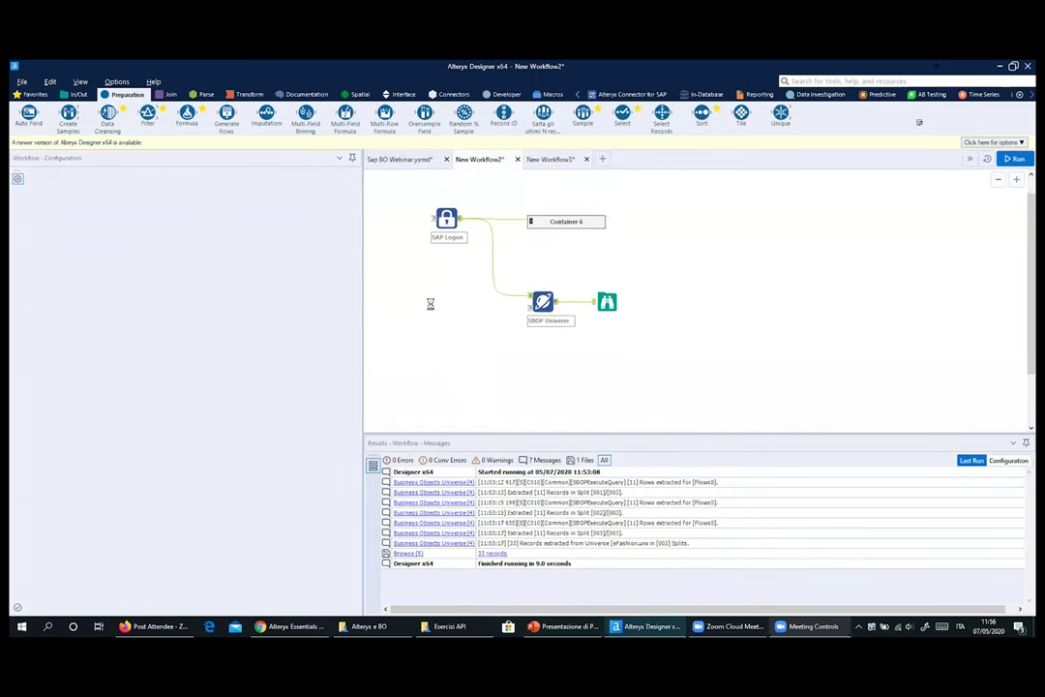
pyautogui.hotkey('ctrl', 'v')
pyautogui.moveTo(487, 328); pyautogui.dragTo(531, 305)
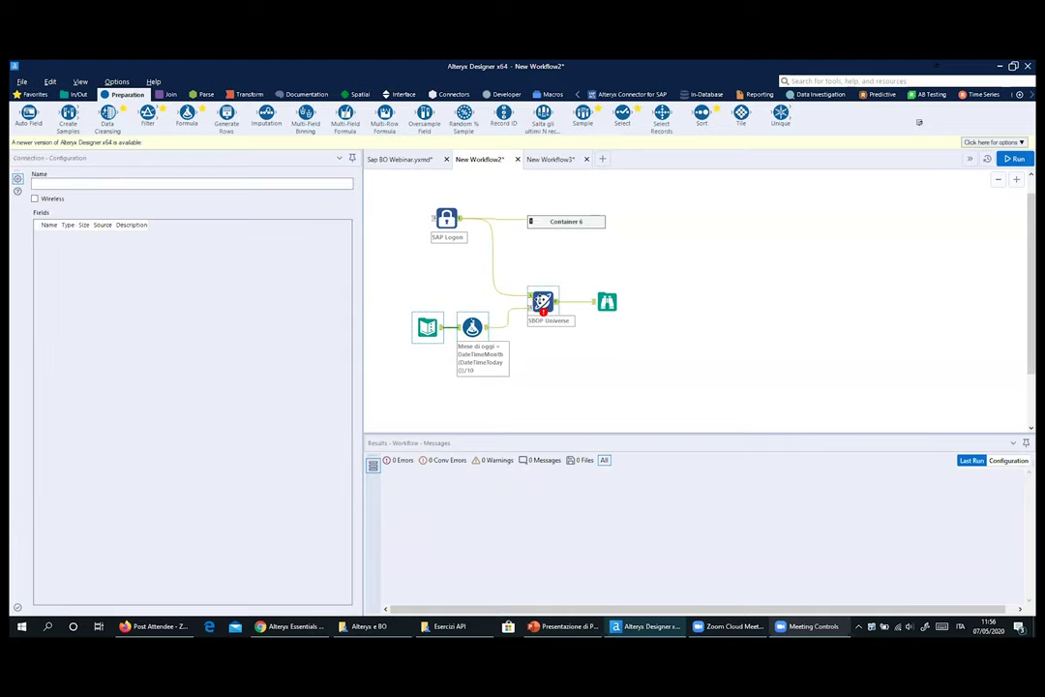
# Review the SBOP Universe tool's dynamic input mapping, keeping Id mapped to Id, and check the Formula and Text Input configurations
pyautogui.click(542, 302)
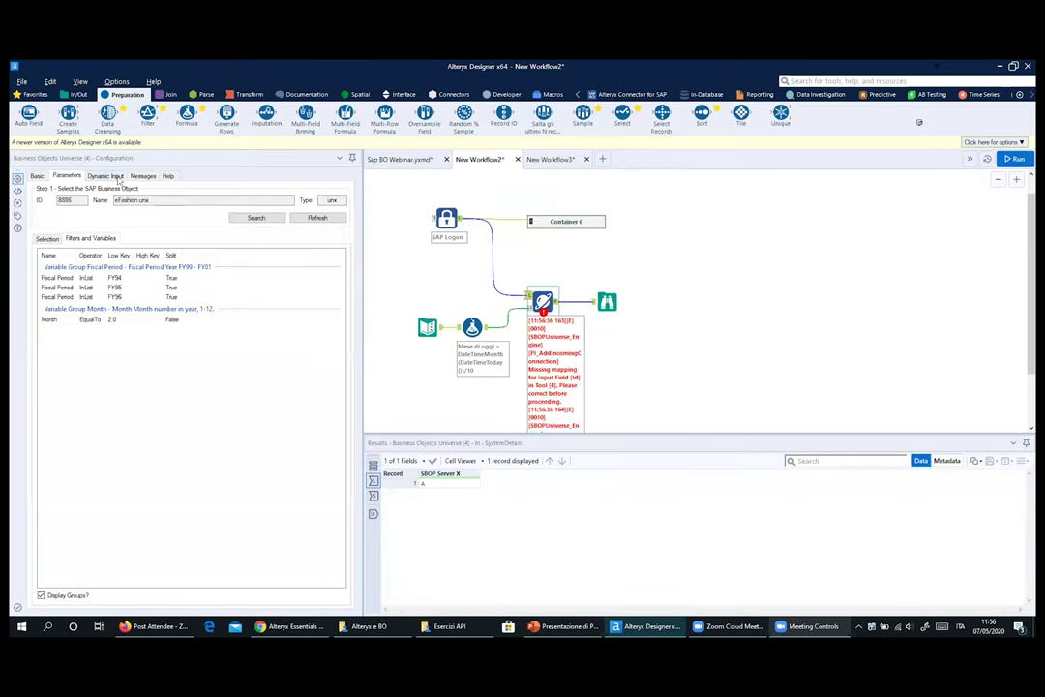
pyautogui.click(106, 176)
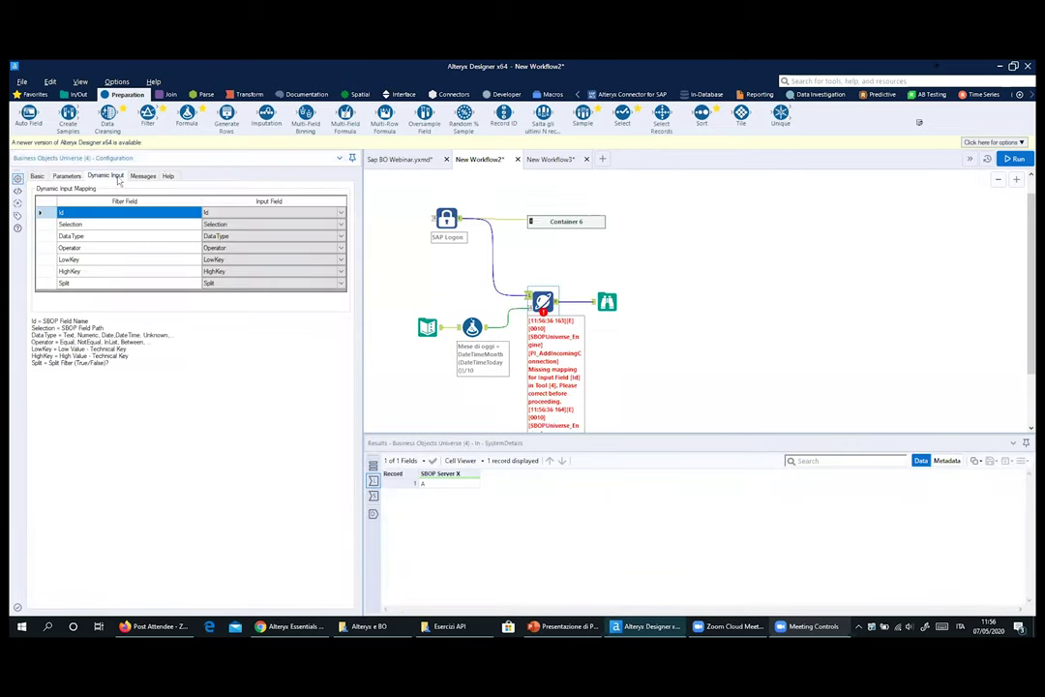
pyautogui.click(232, 215)
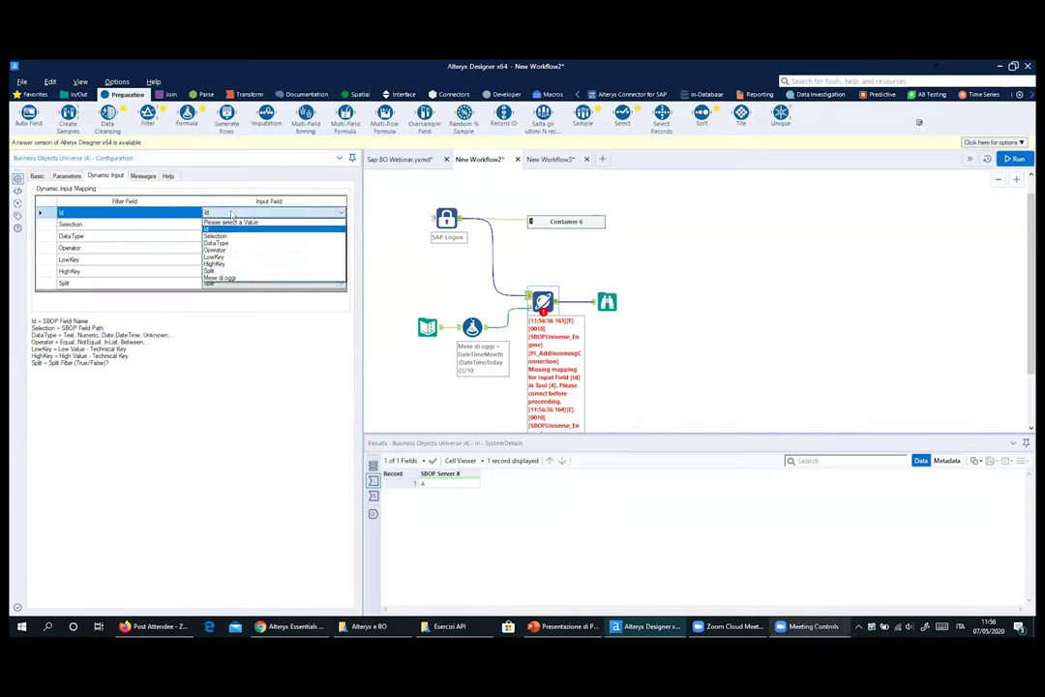
pyautogui.click(218, 228)
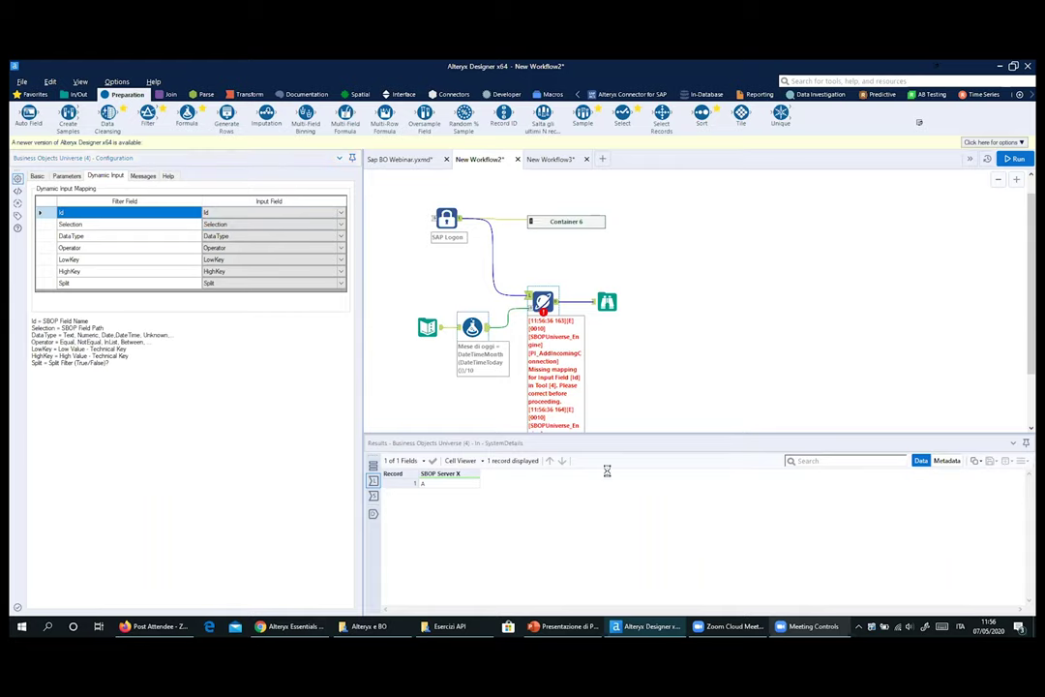
pyautogui.click(462, 329)
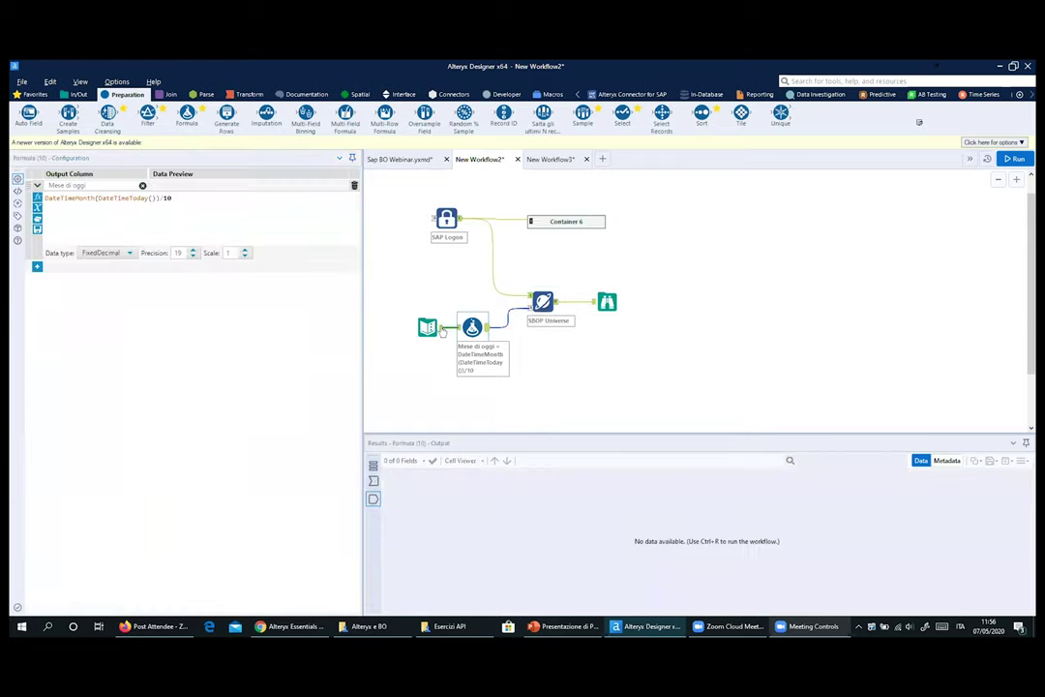
pyautogui.click(427, 327)
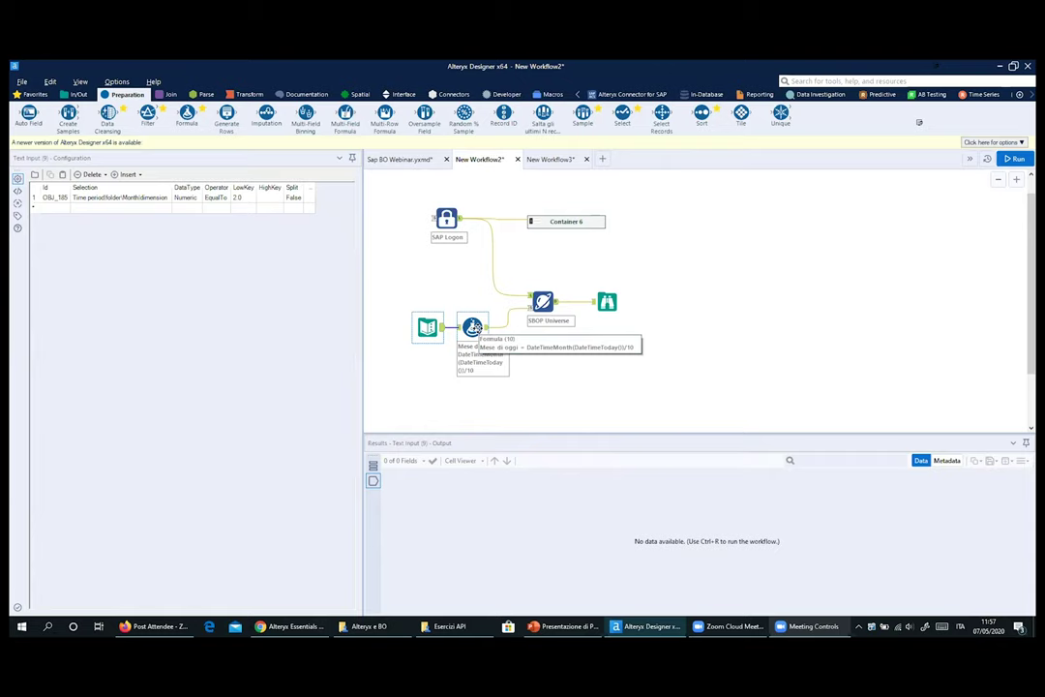
# Map the LowKey filter field of the SBOP Universe tool's dynamic input to "Mese di oggi"
pyautogui.click(542, 302)
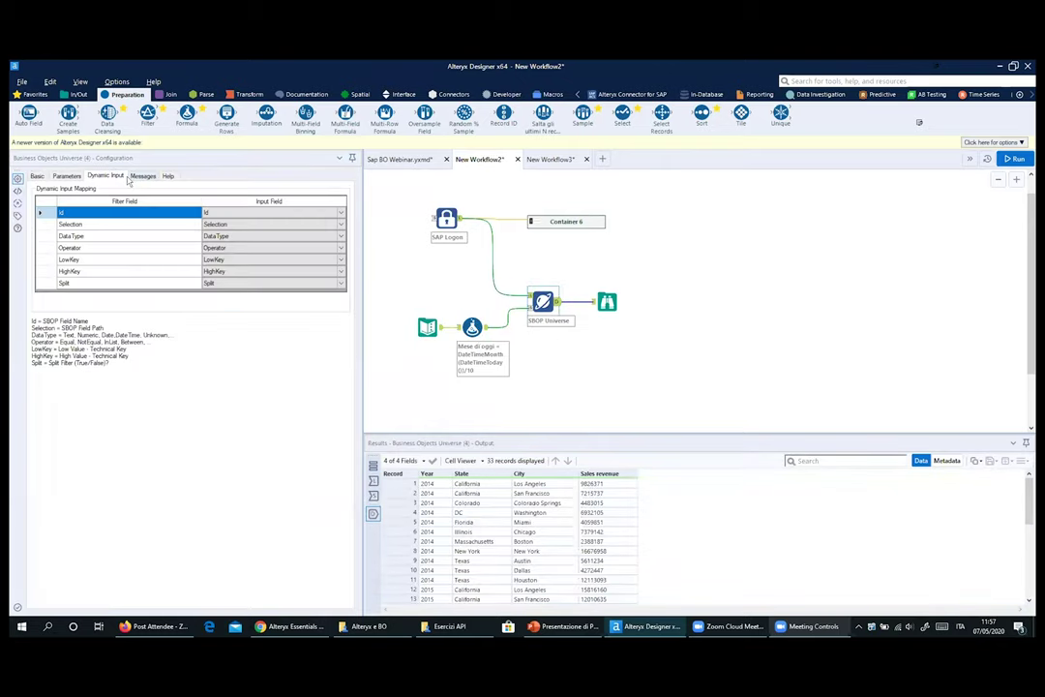
pyautogui.click(231, 259)
pyautogui.click(231, 260)
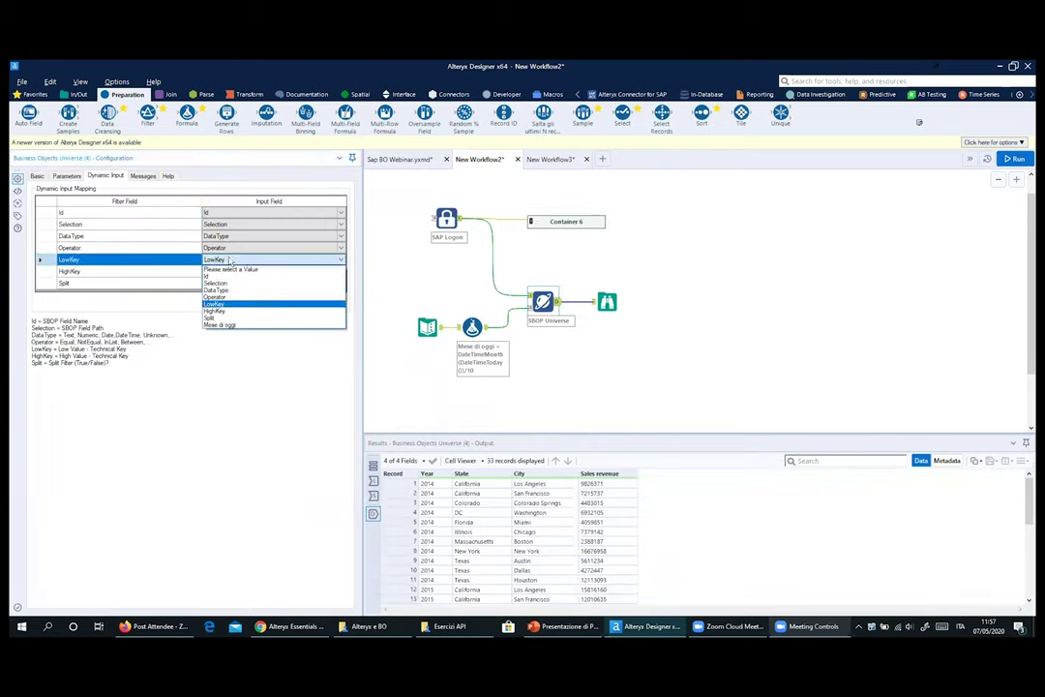
pyautogui.click(230, 325)
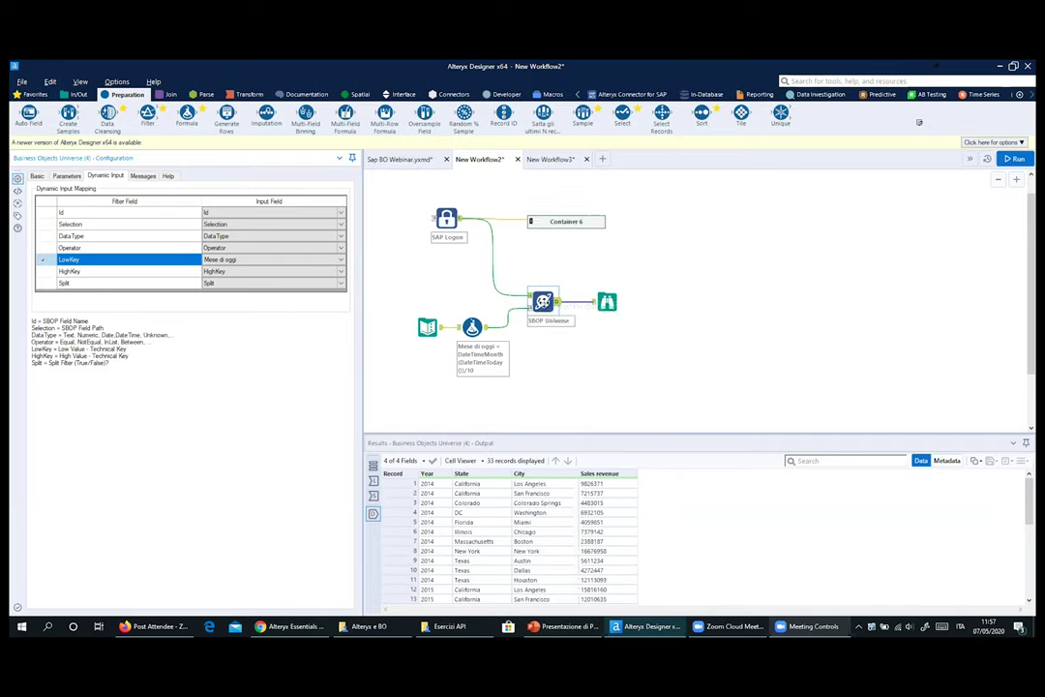
# Add Month and Month Name to the eFashion.unx fields selected in the SBOP Universe tool and run the workflow
pyautogui.click(66, 176)
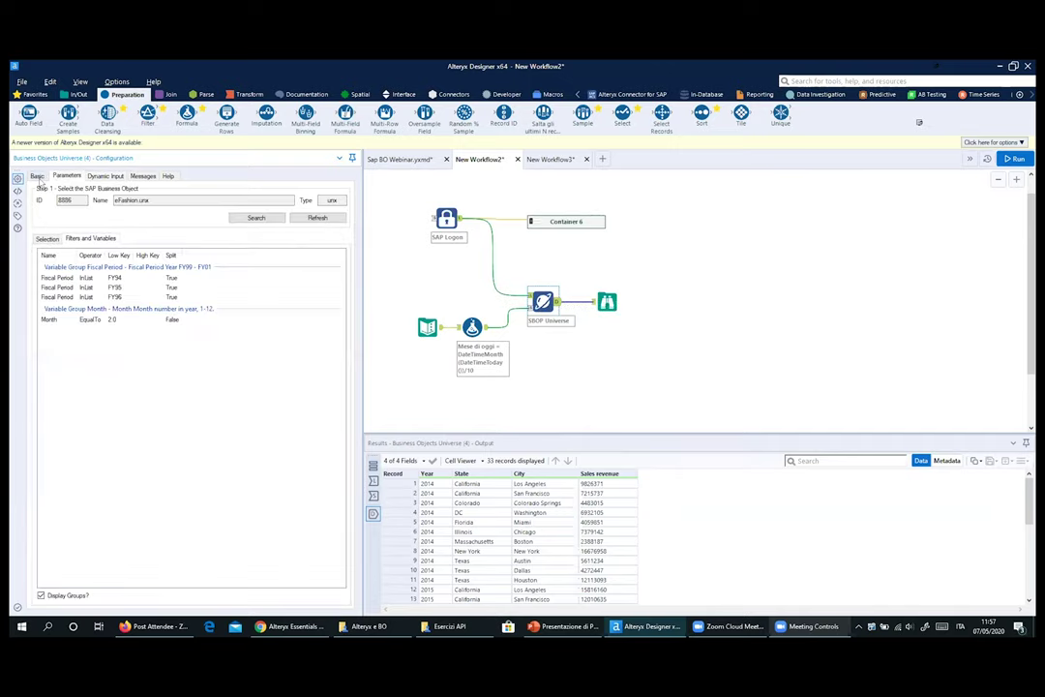
pyautogui.click(47, 239)
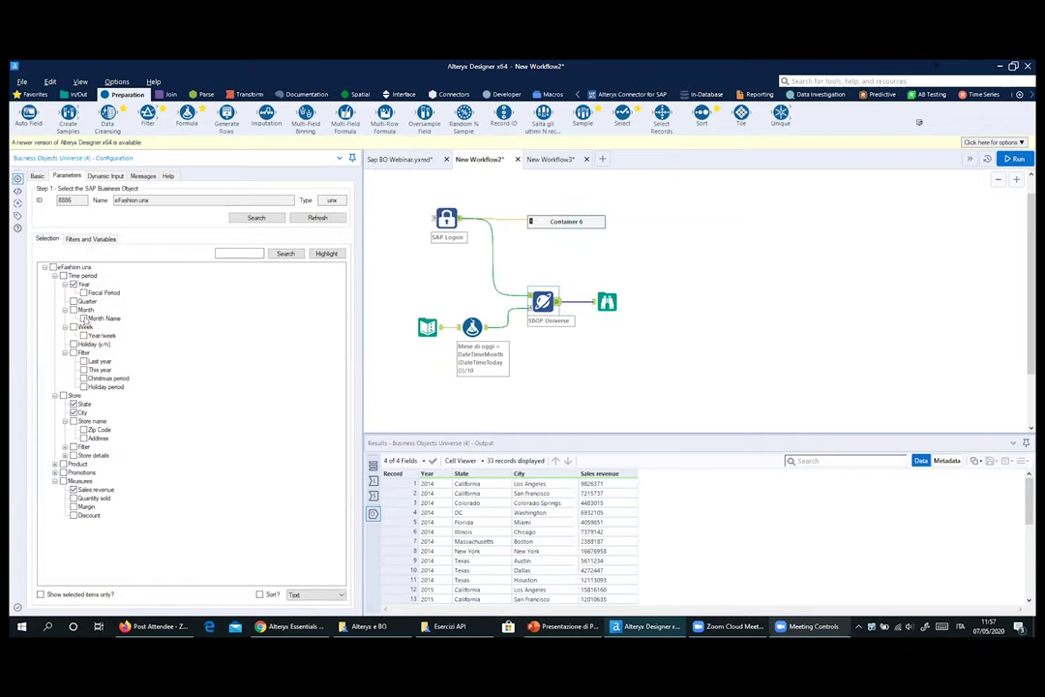
pyautogui.click(74, 309)
pyautogui.click(65, 310)
pyautogui.click(65, 310)
pyautogui.click(84, 318)
pyautogui.click(1015, 161)
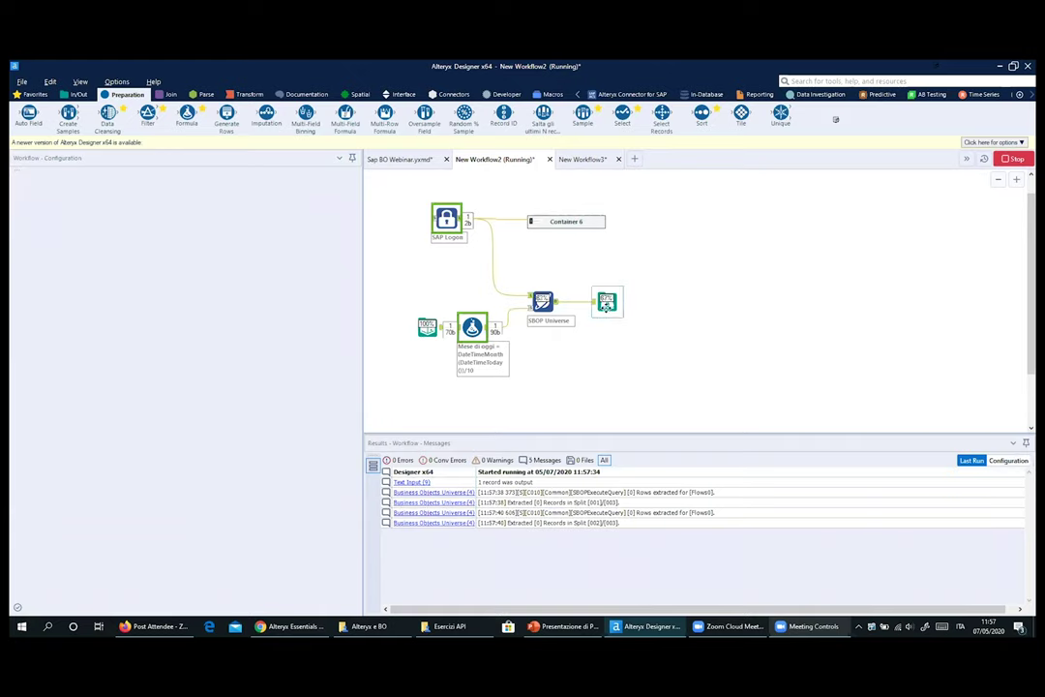
# Inspect the run results of the SBOP Universe, Browse and Formula tools
pyautogui.click(542, 302)
pyautogui.click(607, 304)
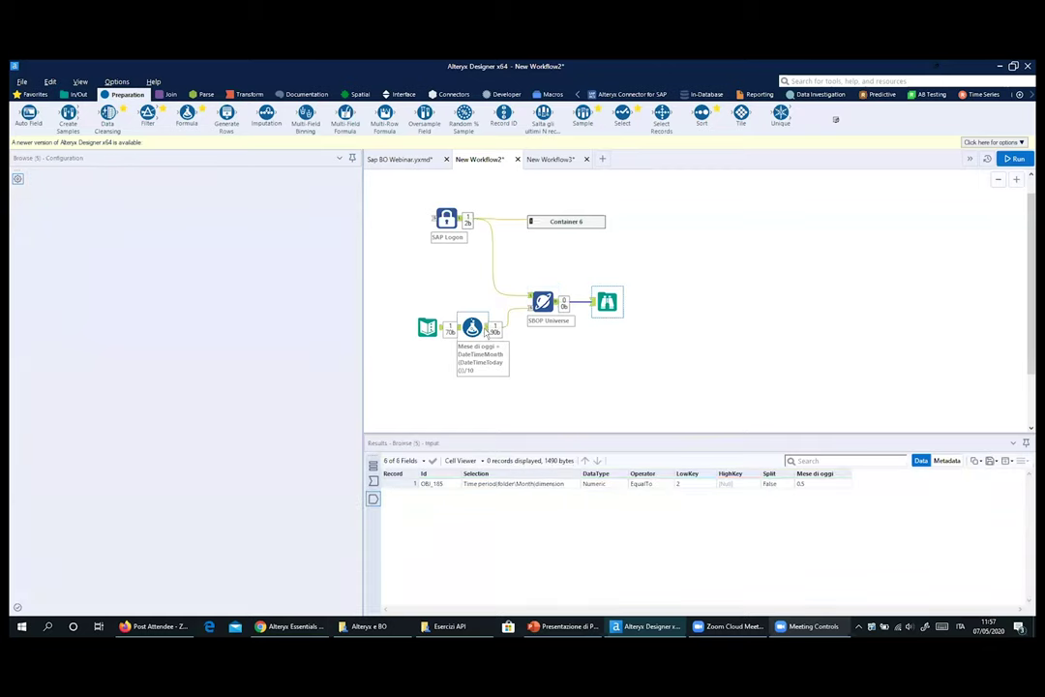
pyautogui.click(484, 331)
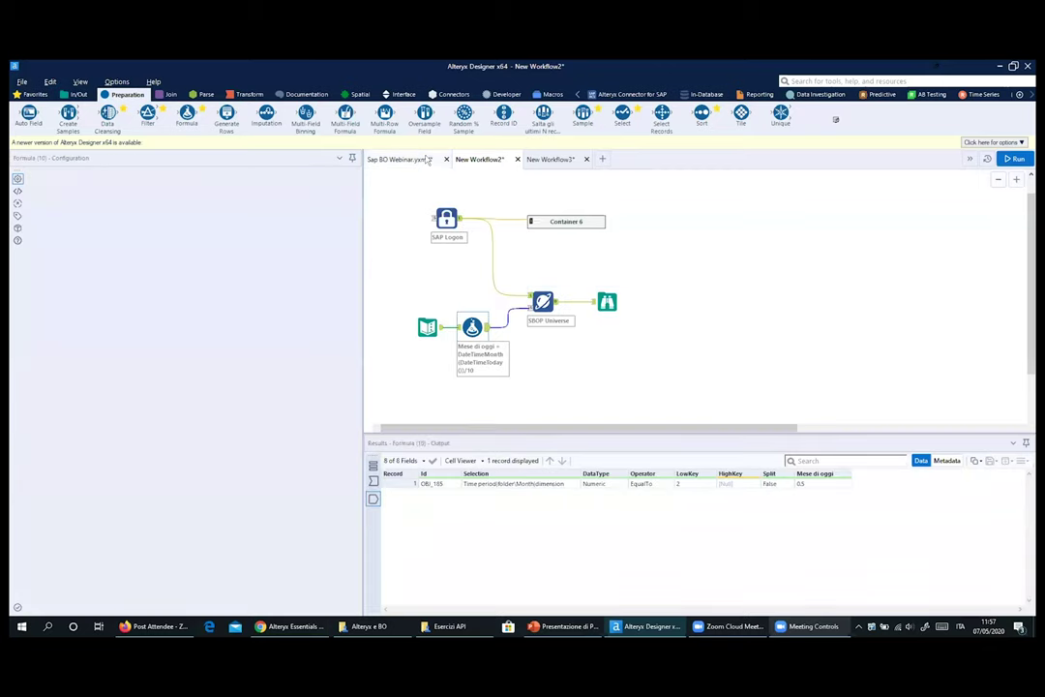
# Switch to the Sap BO Webinar.yxmd workflow and review the parameters and selected fields of its dynamically filtered SBOP Universe eFashion.unx tool
pyautogui.click(427, 160)
pyautogui.scroll(-2, 686, 206)
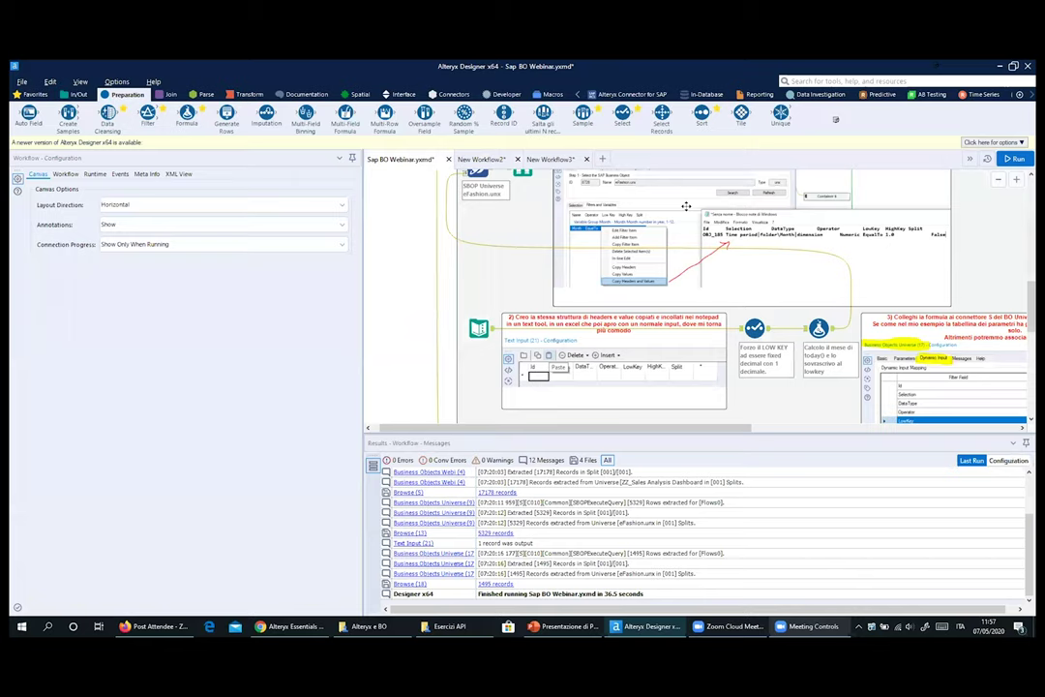
pyautogui.scroll(1, 587, 280)
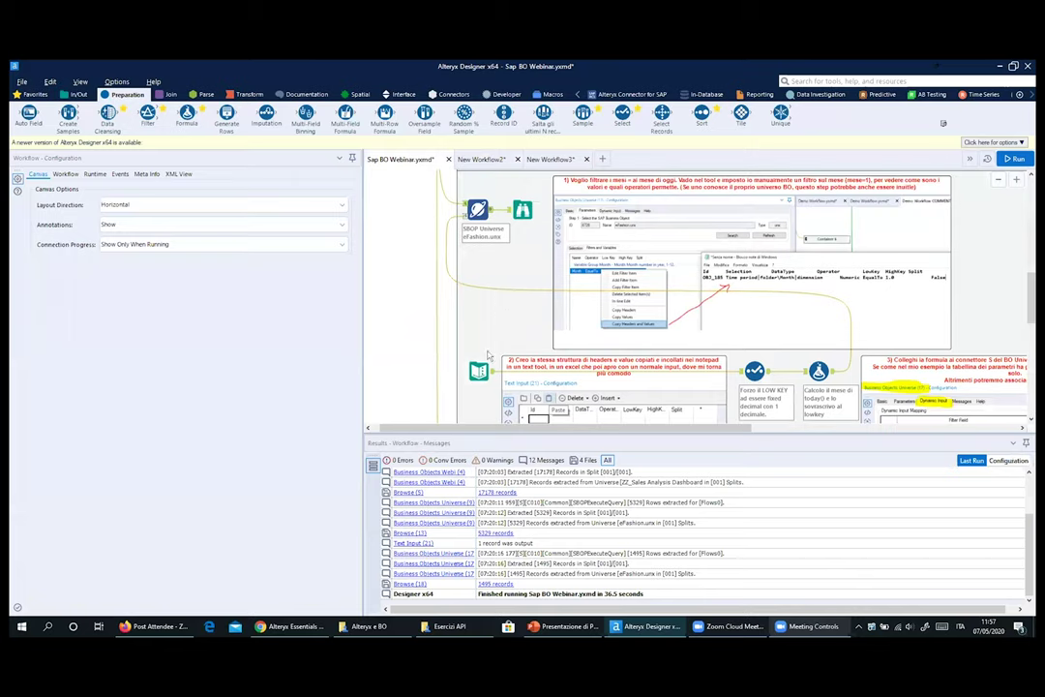
pyautogui.click(477, 209)
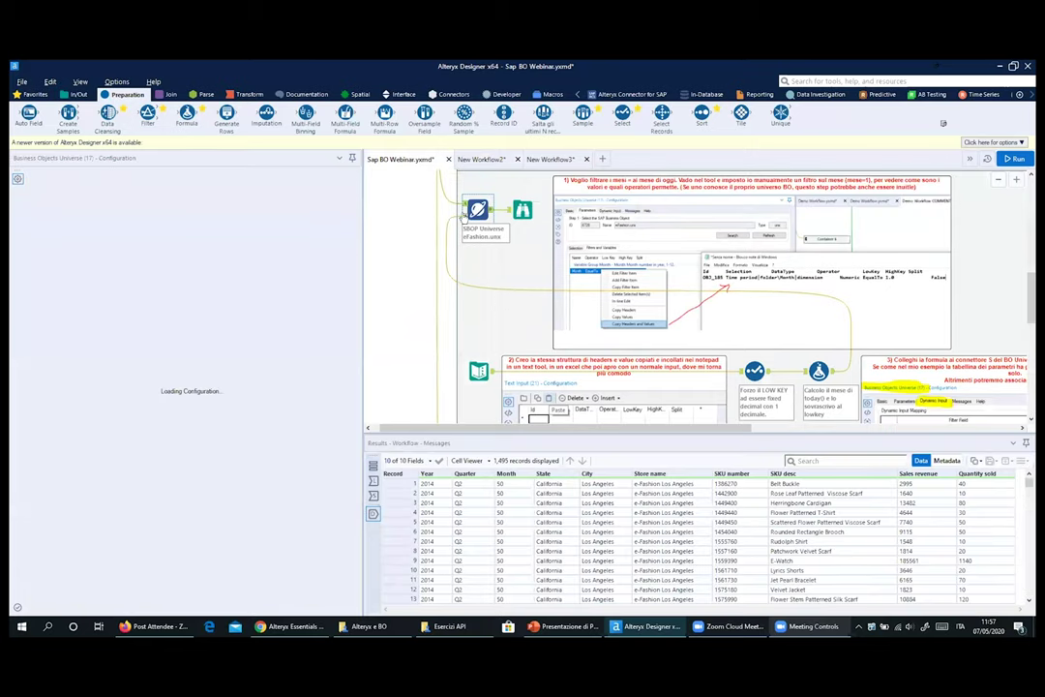
pyautogui.click(38, 176)
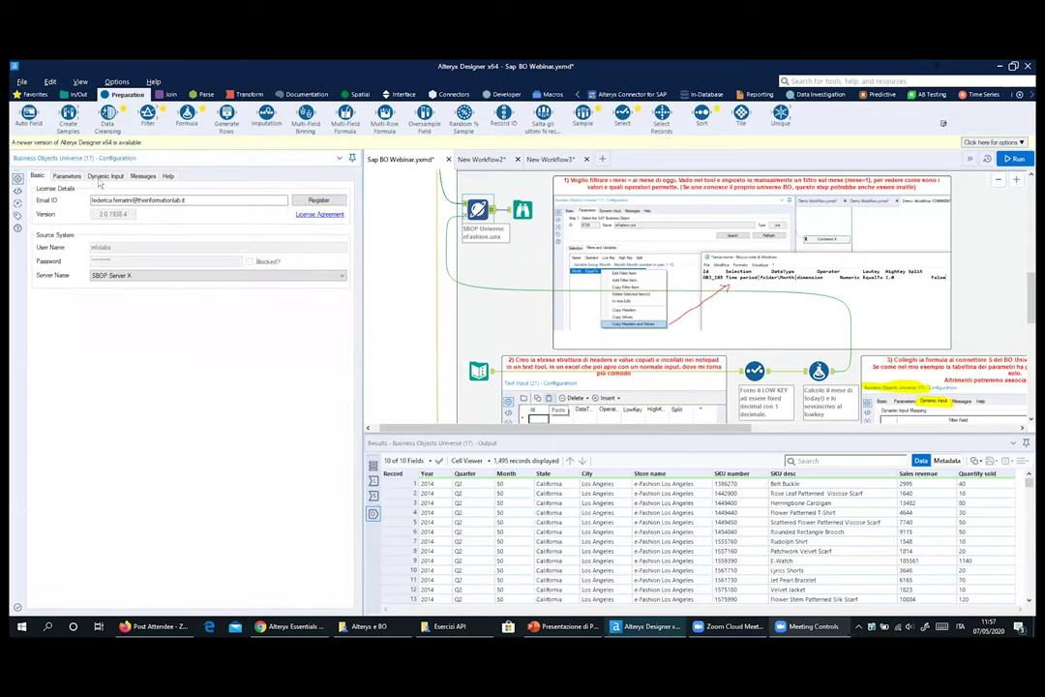
pyautogui.click(67, 176)
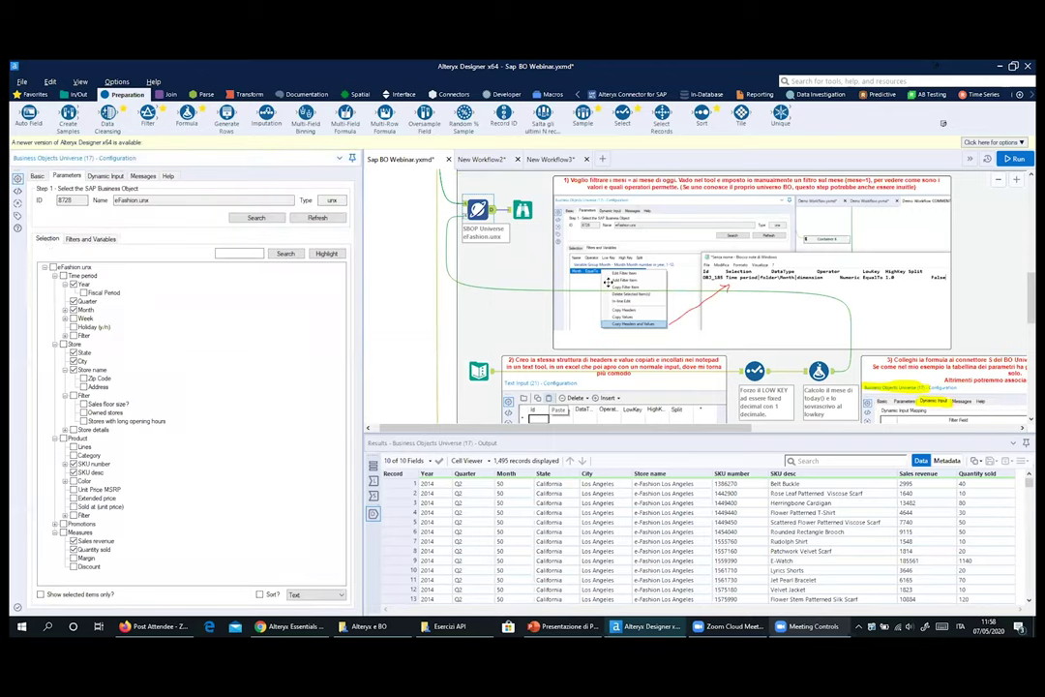
pyautogui.scroll(-1, 513, 242)
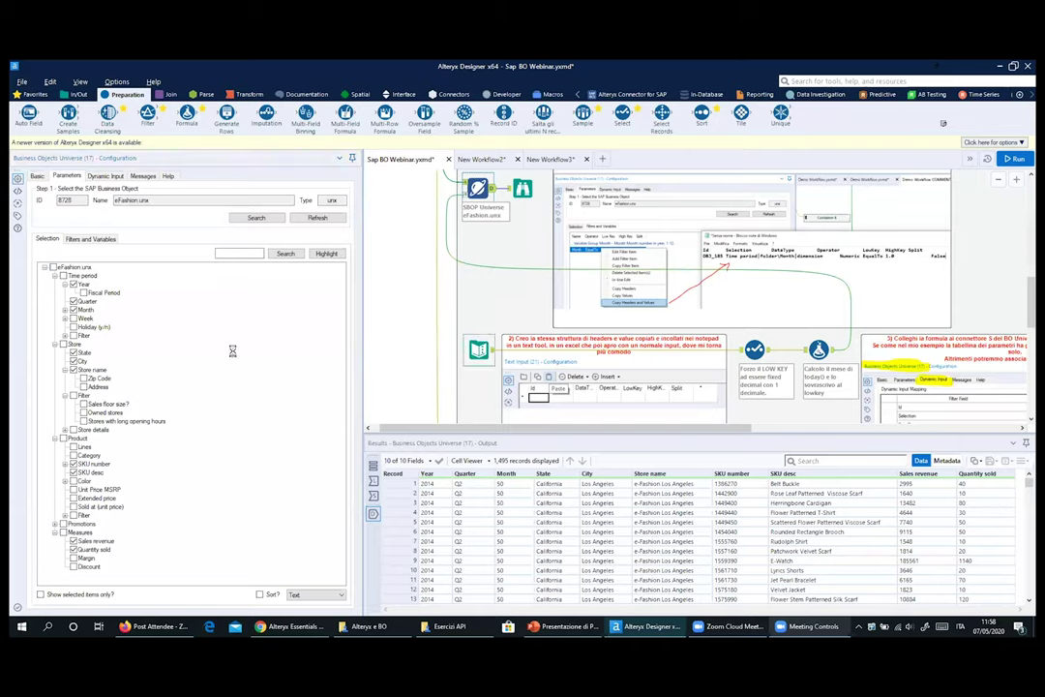
# Check the Text Input, Select and Formula tool configurations that feed the LowKey value in Sap BO Webinar.yxmd
pyautogui.click(478, 350)
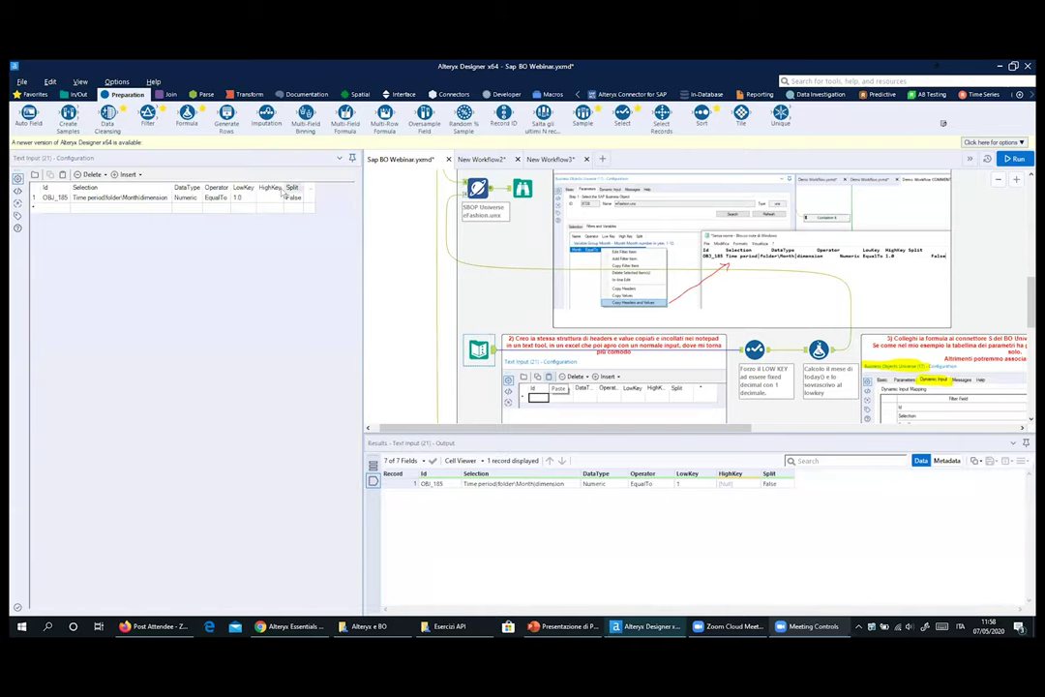
pyautogui.click(755, 349)
pyautogui.moveTo(692, 430); pyautogui.dragTo(785, 429)
pyautogui.click(658, 350)
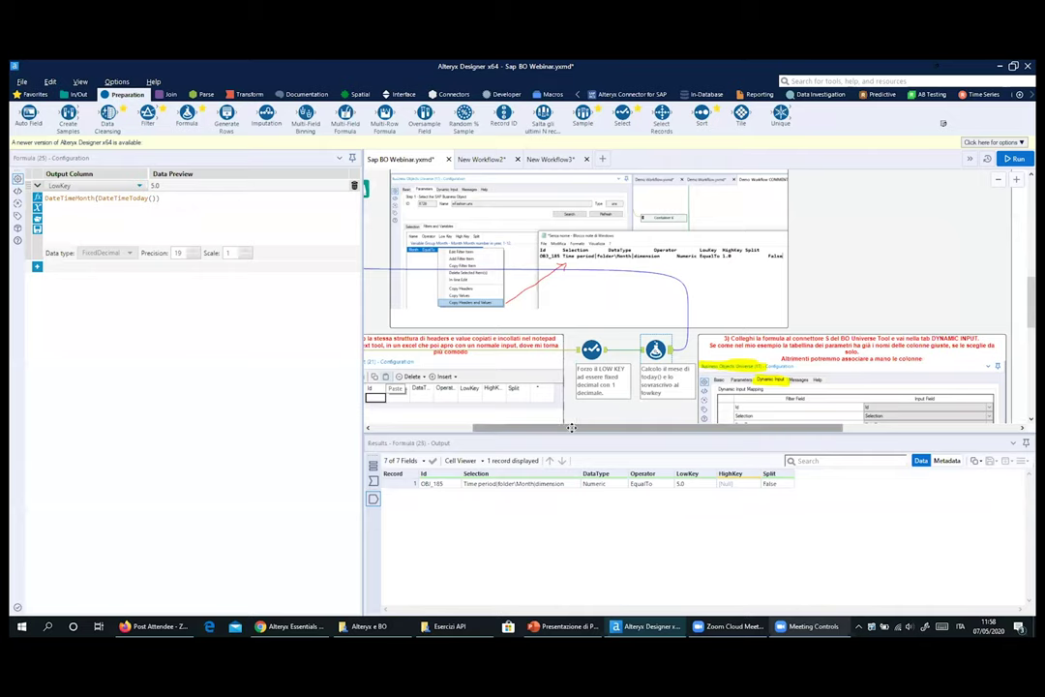
pyautogui.moveTo(568, 427); pyautogui.dragTo(503, 427)
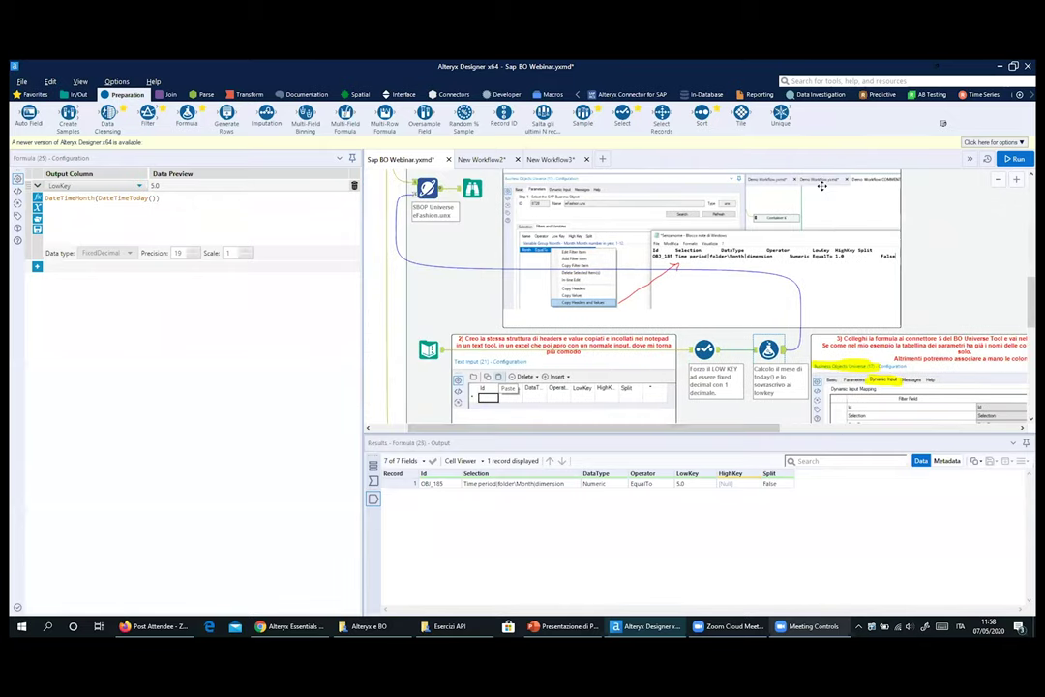
# Run Sap BO Webinar.yxmd and examine the Month values in the Browse results of the filtered eFashion.unx extraction
pyautogui.hotkey('ctrl', 'r')
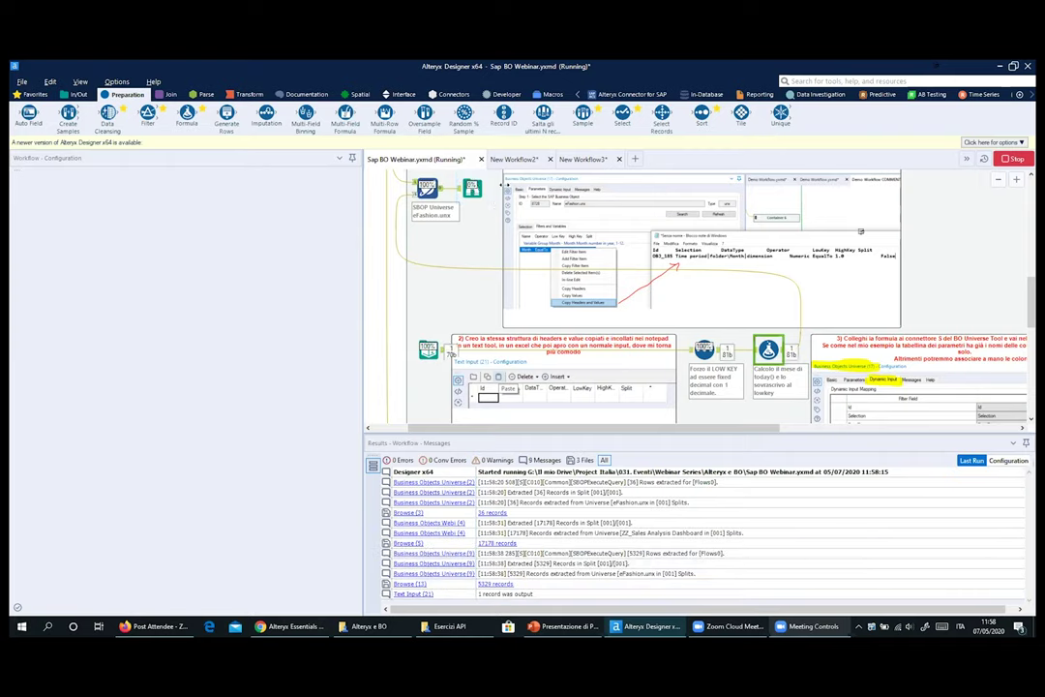
pyautogui.click(472, 189)
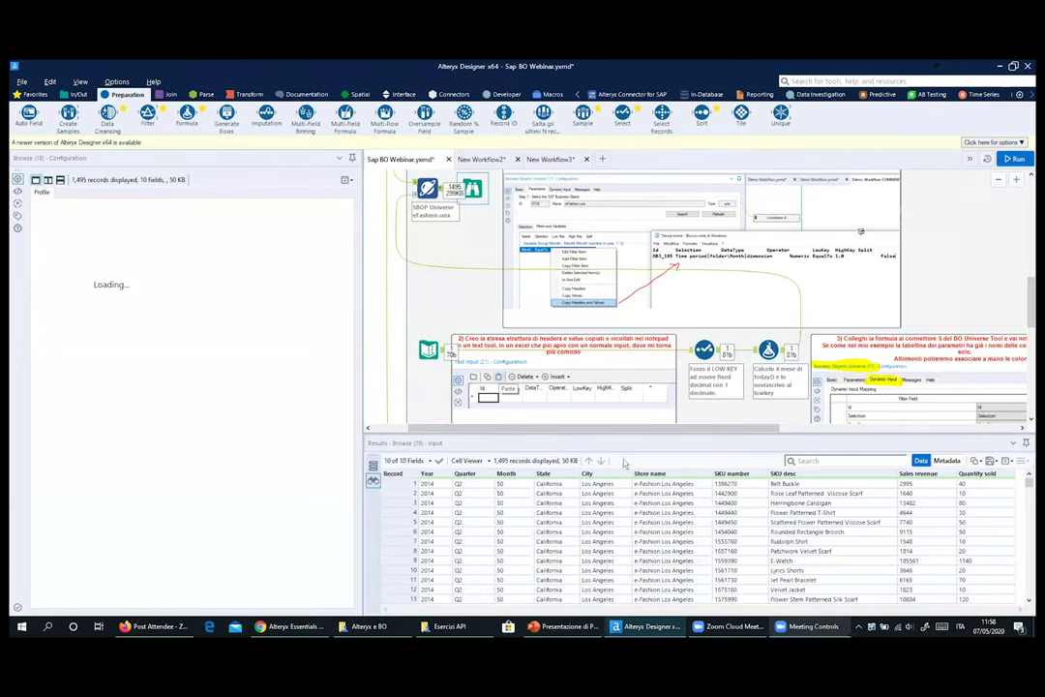
pyautogui.click(520, 489)
pyautogui.scroll(-7, 522, 503)
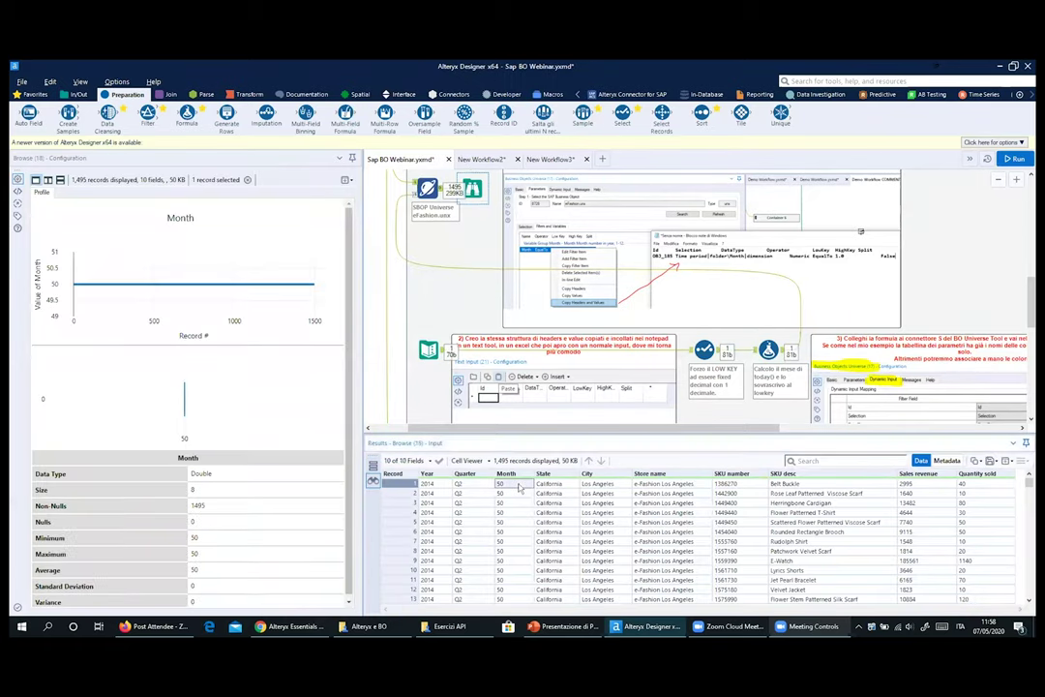
pyautogui.scroll(-10, 527, 518)
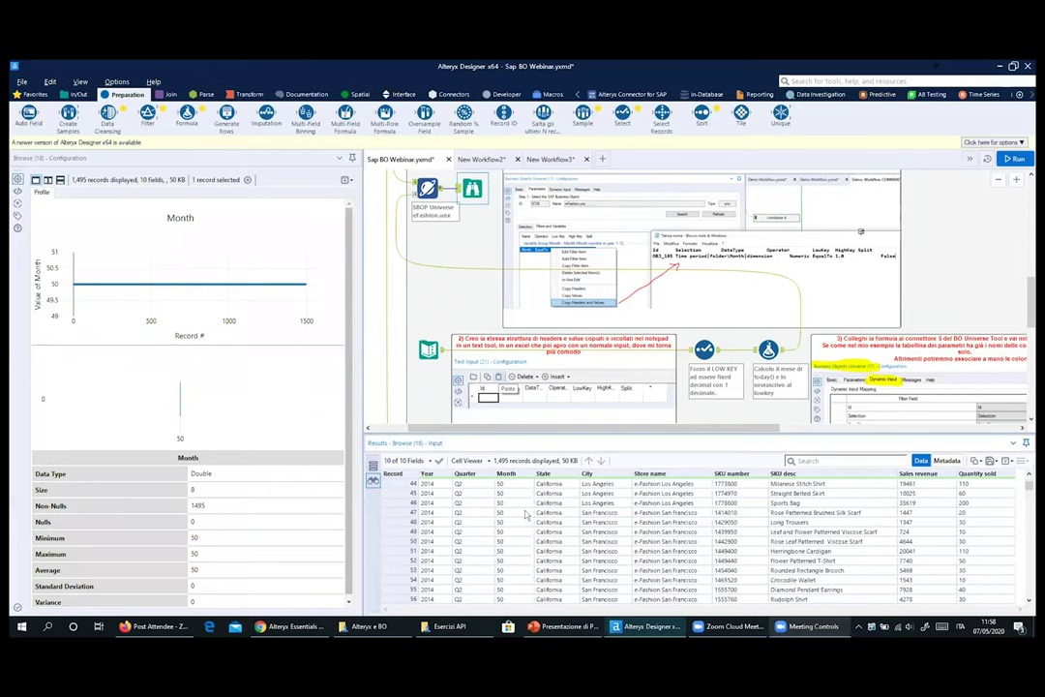
pyautogui.scroll(-20, 529, 517)
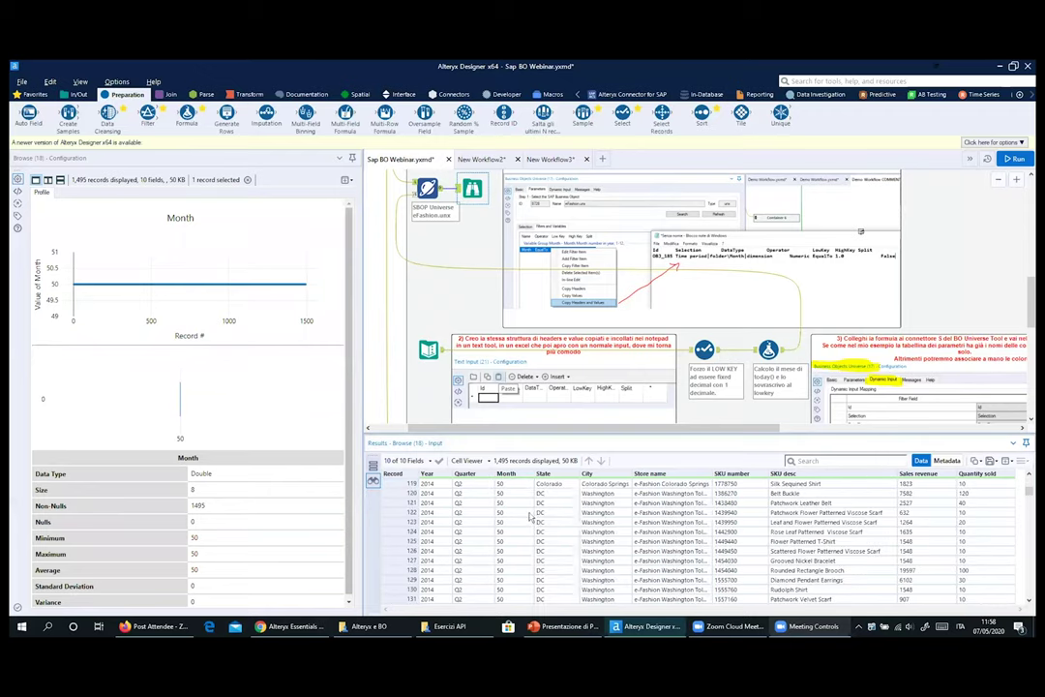
pyautogui.scroll(-20, 526, 515)
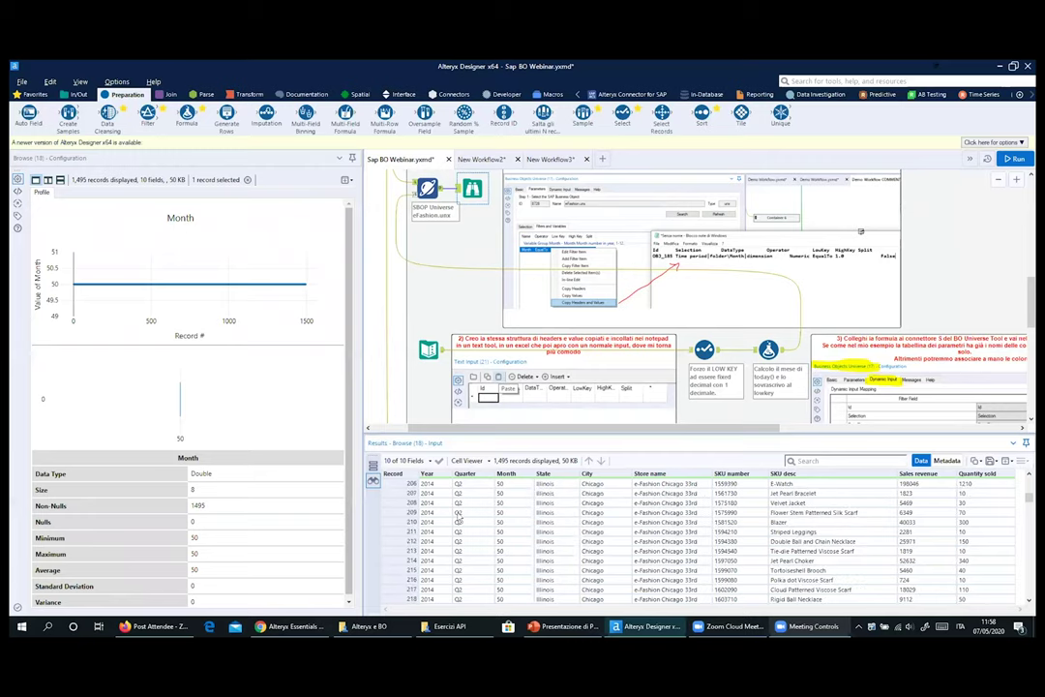
pyautogui.scroll(-6, 503, 511)
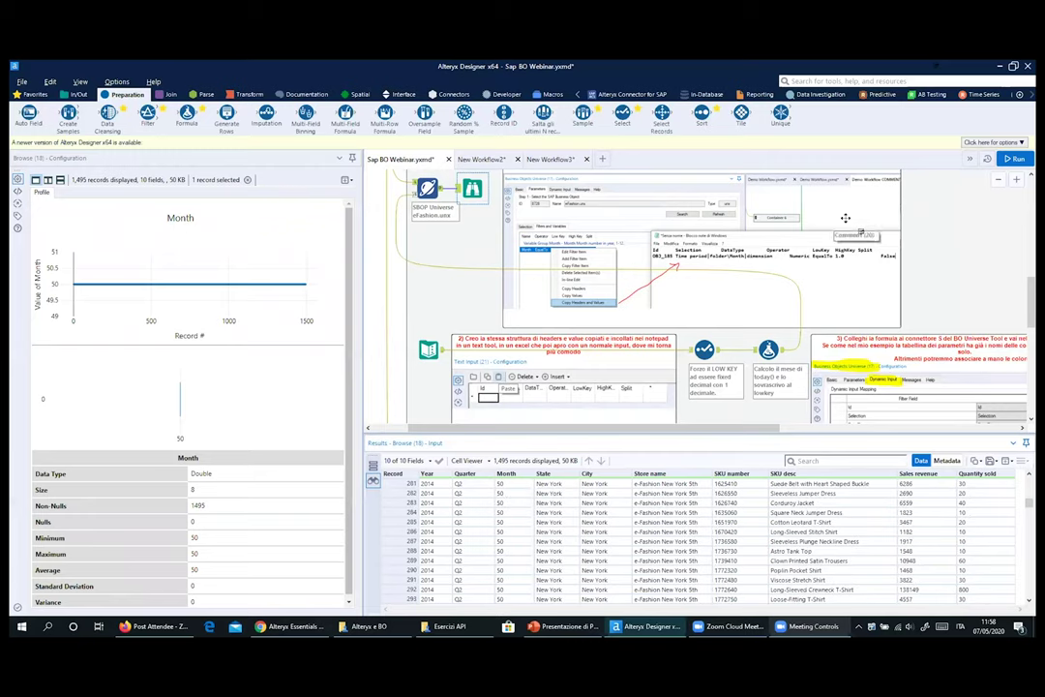
# Compare with the webinar formula, remove /10 from New Workflow2's "Mese di oggi" formula, leaving DateTimeMonth(DateTimeToday()), and run the workflow
pyautogui.click(769, 348)
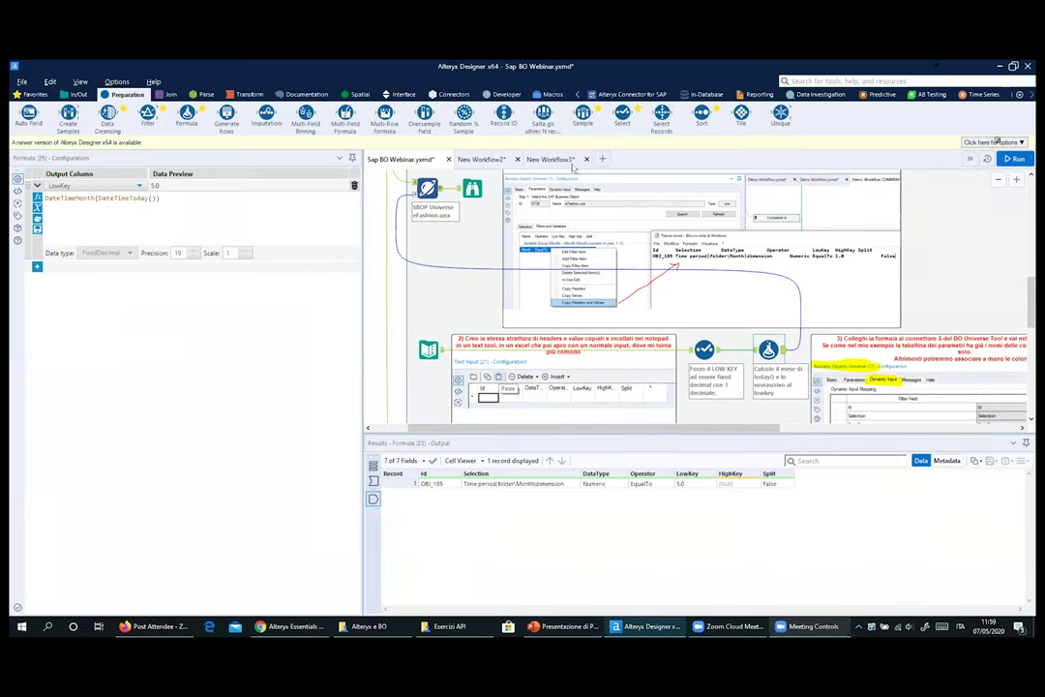
pyautogui.click(481, 159)
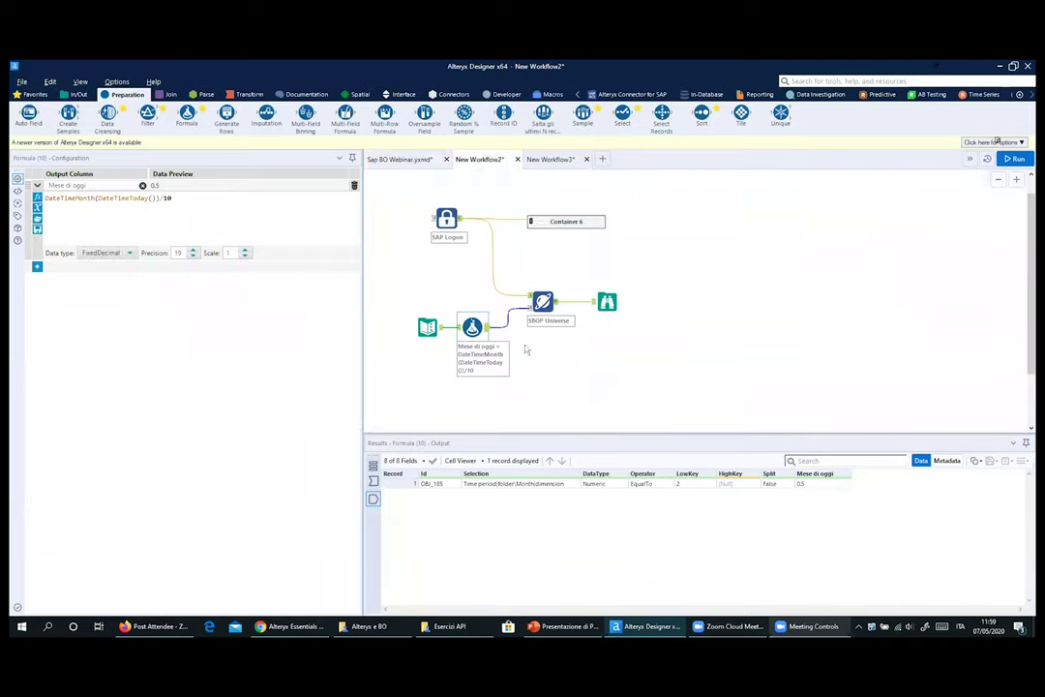
pyautogui.moveTo(160, 197); pyautogui.dragTo(187, 200)
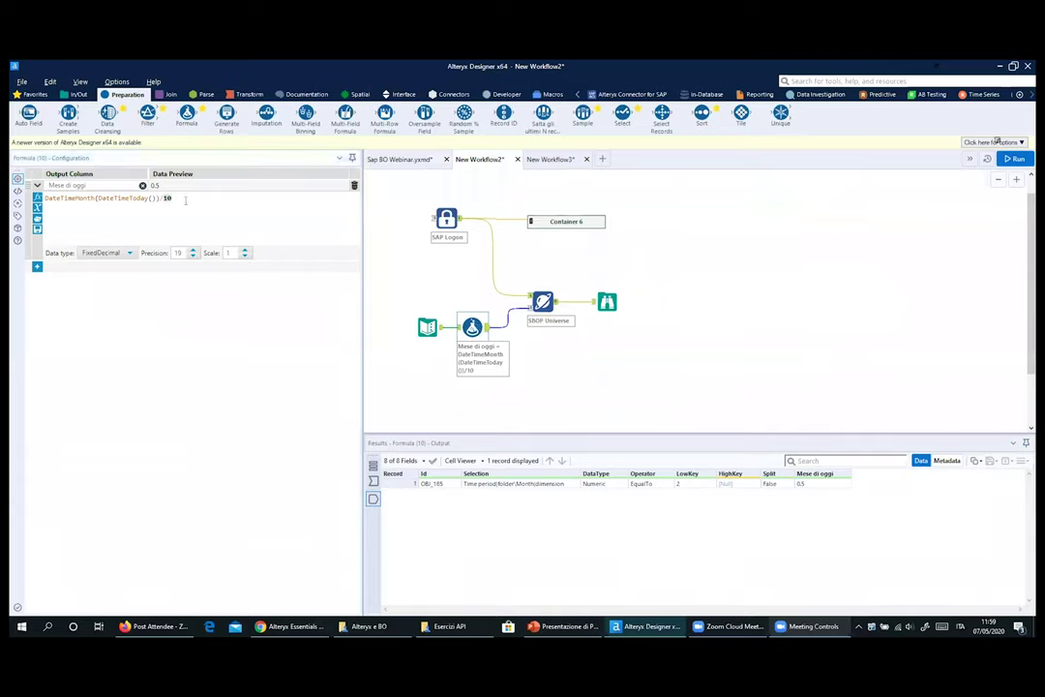
pyautogui.press('BackSpace')
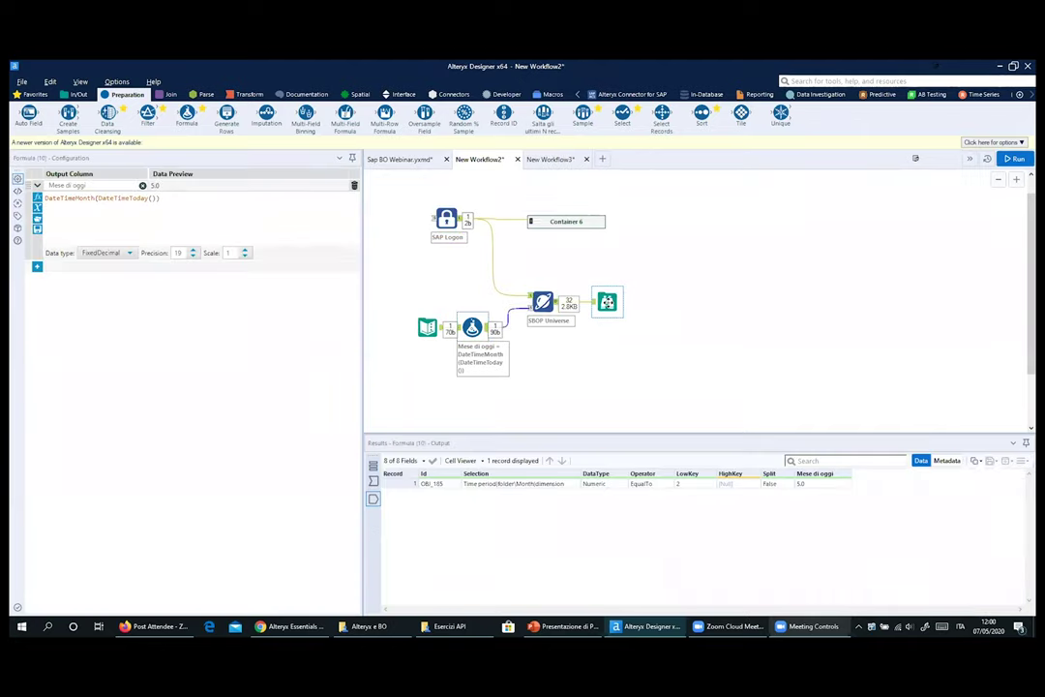
# Inspect the Month and Month Name values in New Workflow2's Browse results
pyautogui.click(607, 302)
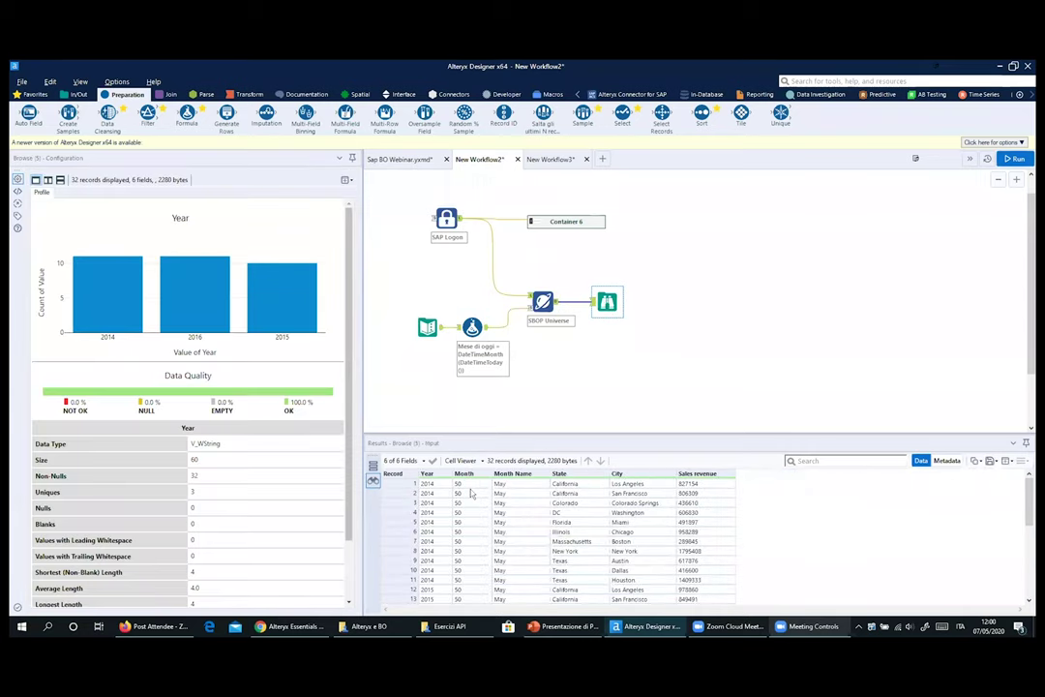
pyautogui.scroll(-6, 472, 493)
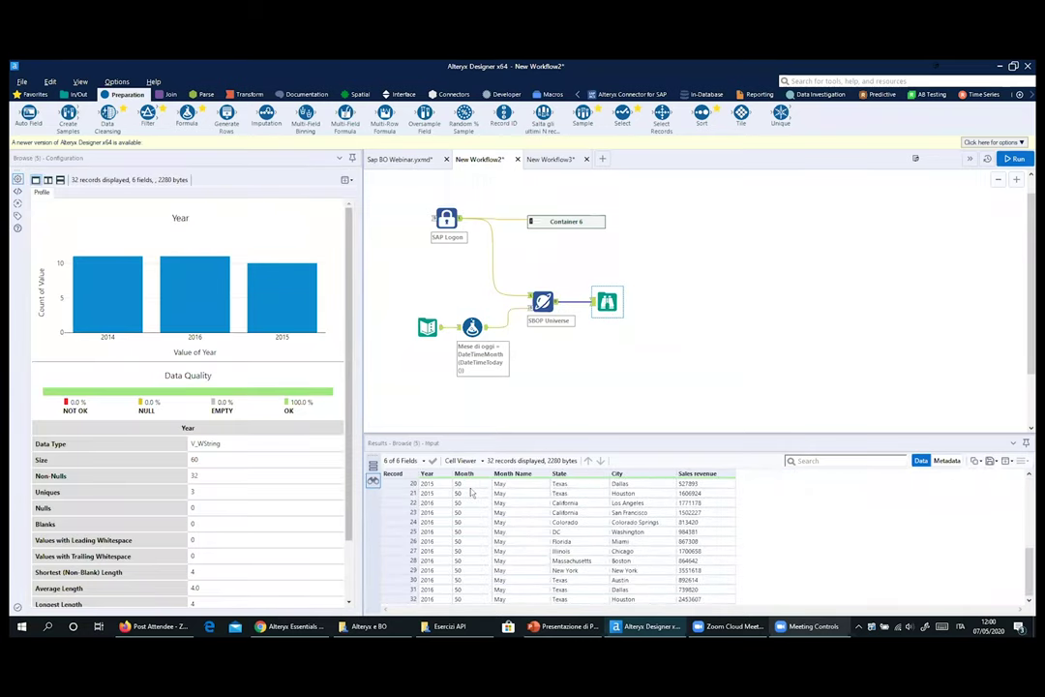
pyautogui.scroll(2, 471, 494)
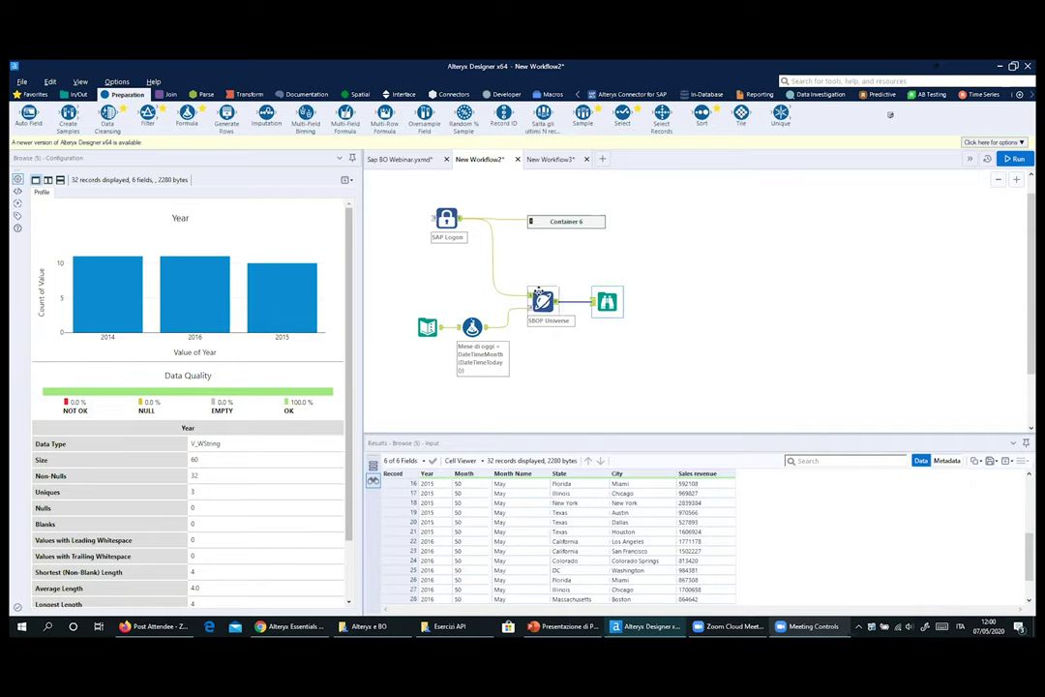
# Move the Browse tool farther from SBOP Universe and insert a Select tool on the connection between them
pyautogui.click(251, 94)
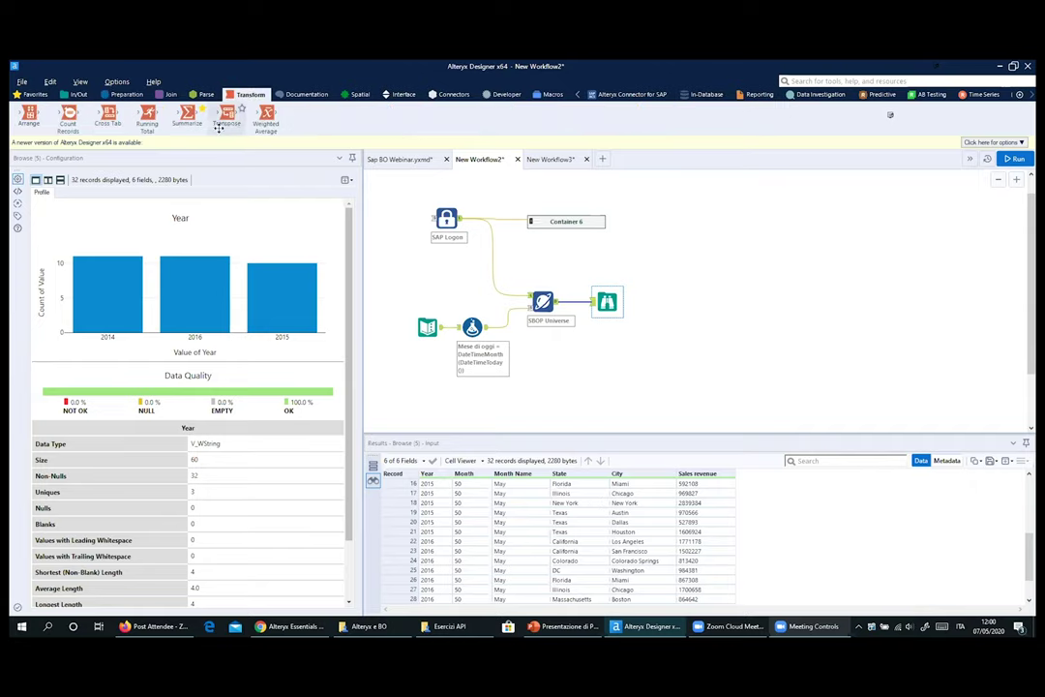
pyautogui.moveTo(115, 113)
pyautogui.moveTo(605, 301); pyautogui.dragTo(700, 301)
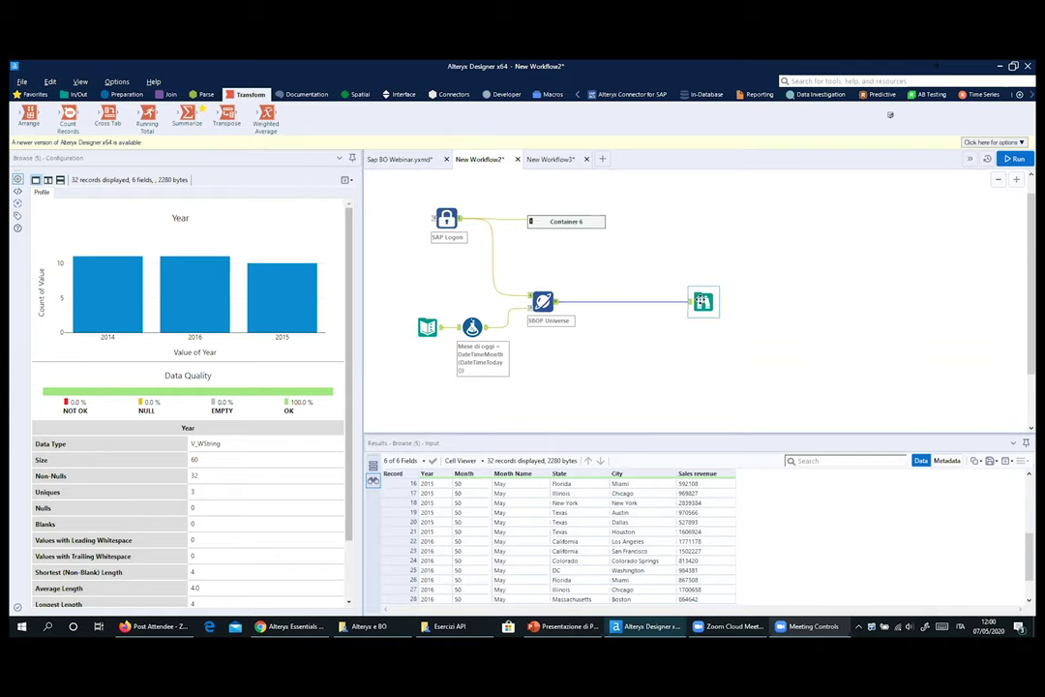
pyautogui.click(136, 94)
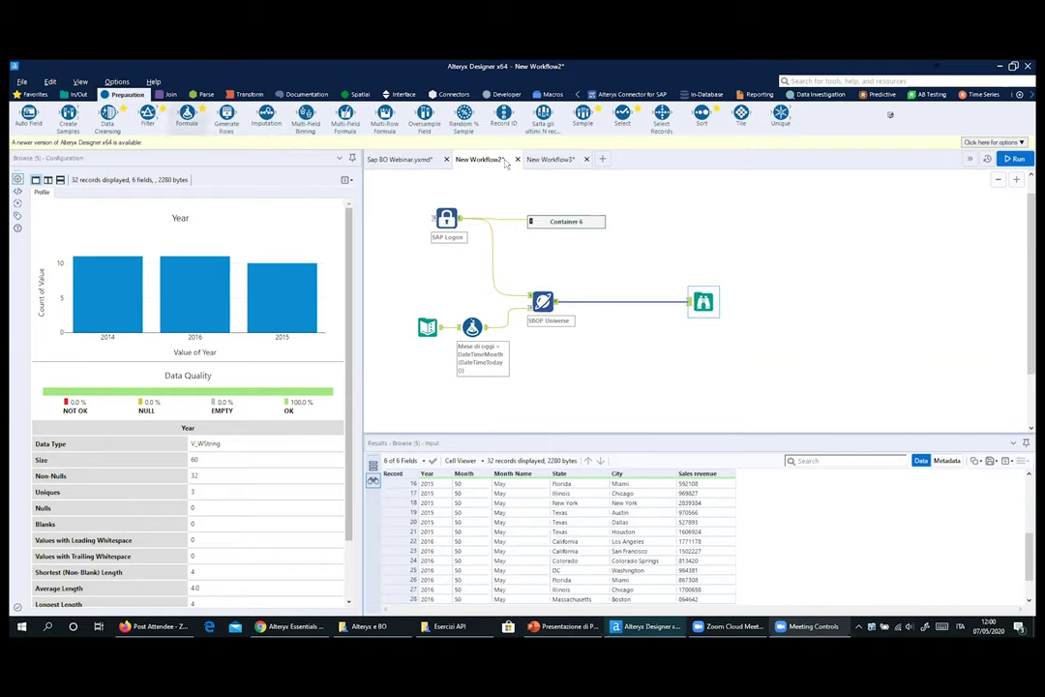
pyautogui.moveTo(622, 113); pyautogui.dragTo(594, 303)
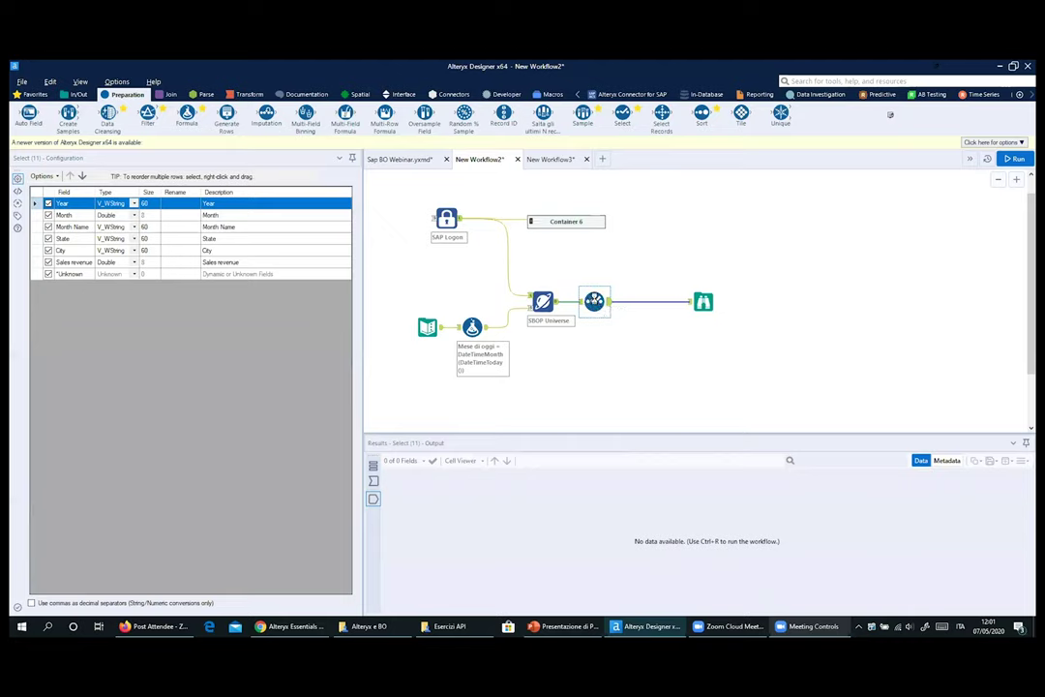
# Cache and run the workflow at the Select tool
pyautogui.rightClick(597, 304)
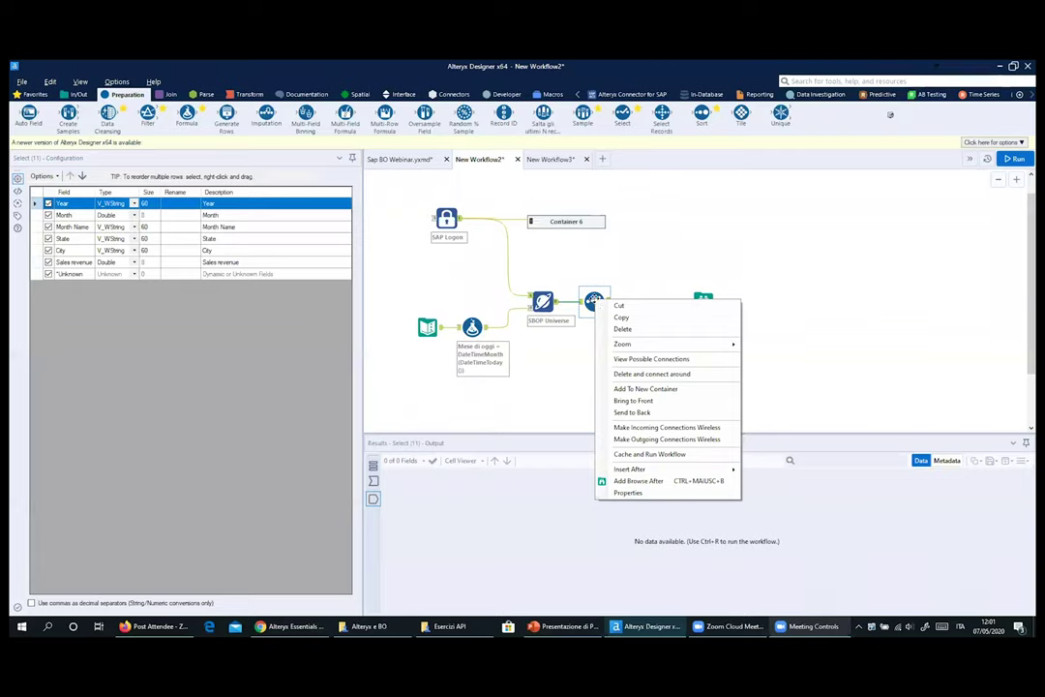
pyautogui.click(645, 454)
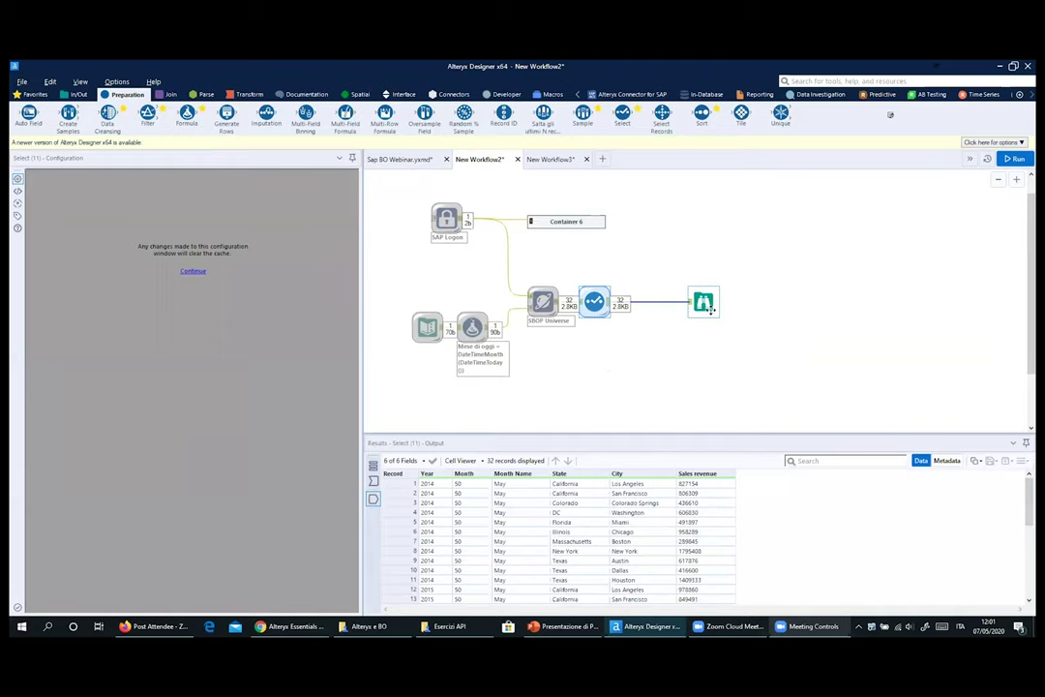
pyautogui.click(621, 374)
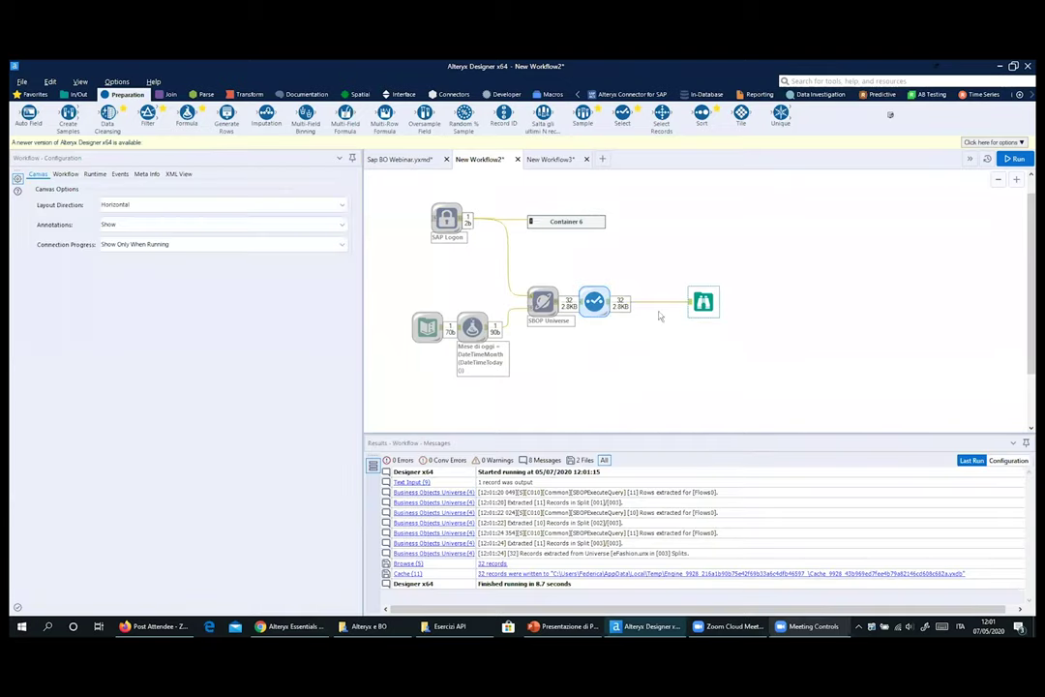
# Move the Browse tool farther along and insert a Cross Tab tool between the Select and Browse tools
pyautogui.click(710, 305)
pyautogui.moveTo(725, 308); pyautogui.dragTo(783, 307)
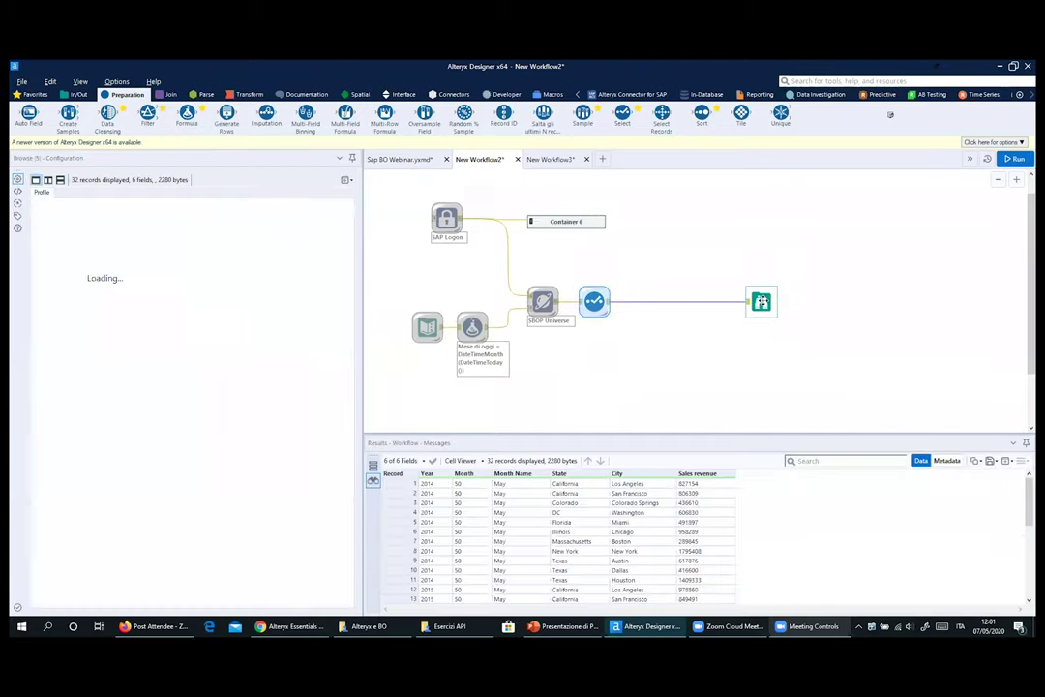
pyautogui.click(630, 397)
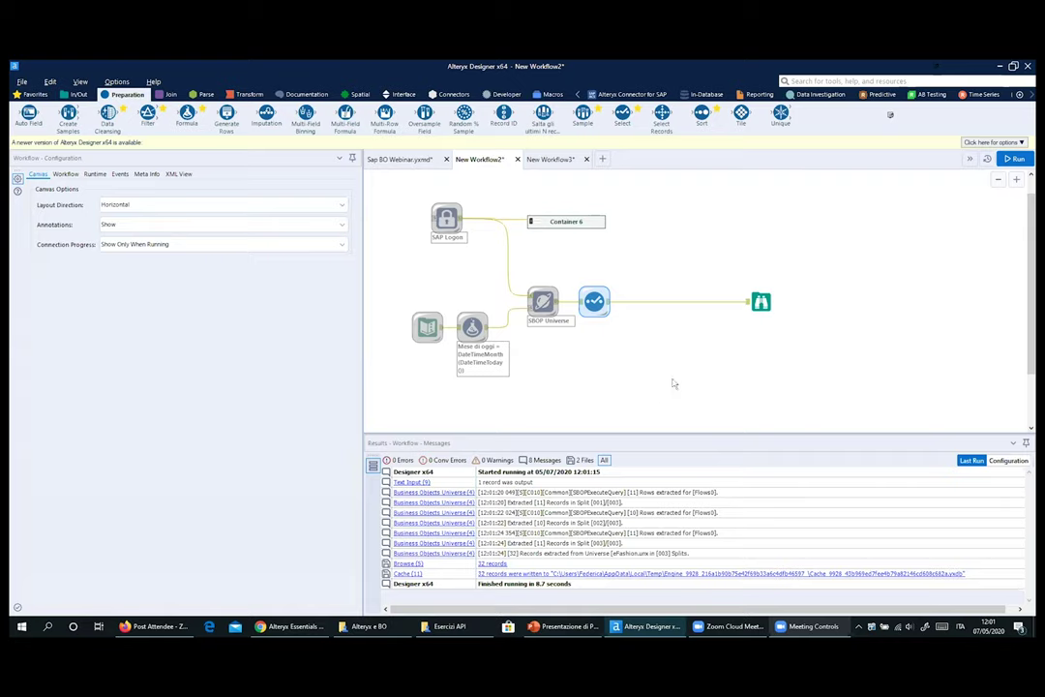
pyautogui.click(250, 94)
pyautogui.moveTo(108, 115); pyautogui.dragTo(646, 301)
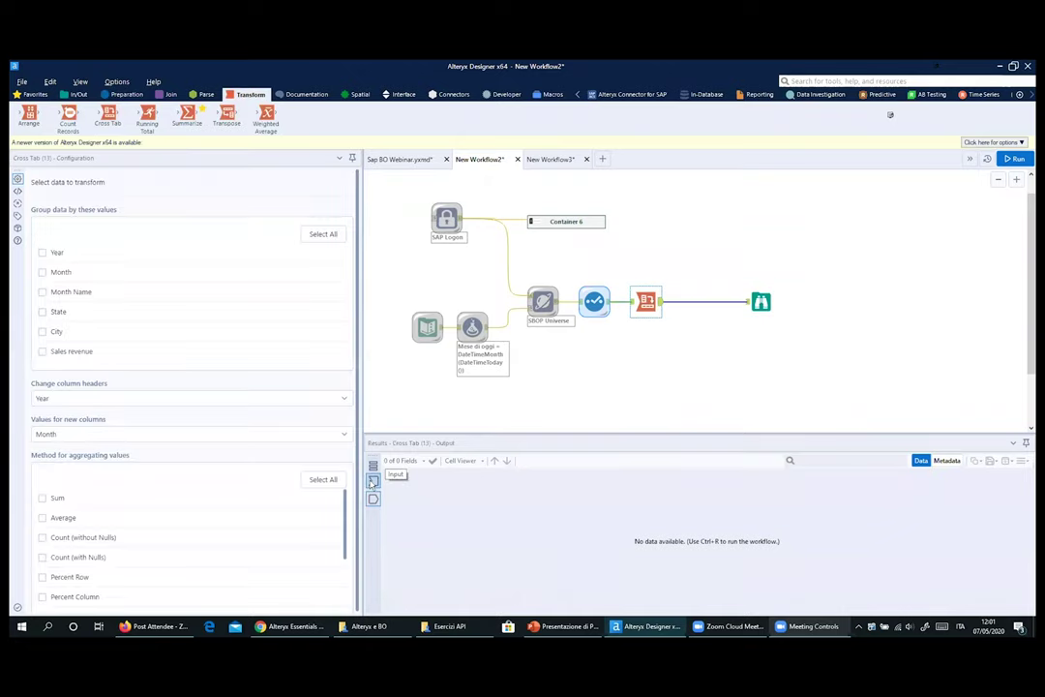
# Group the Cross Tab by State and City with Sum of Sales revenue as values, and run the workflow to view the Browse results
pyautogui.click(42, 312)
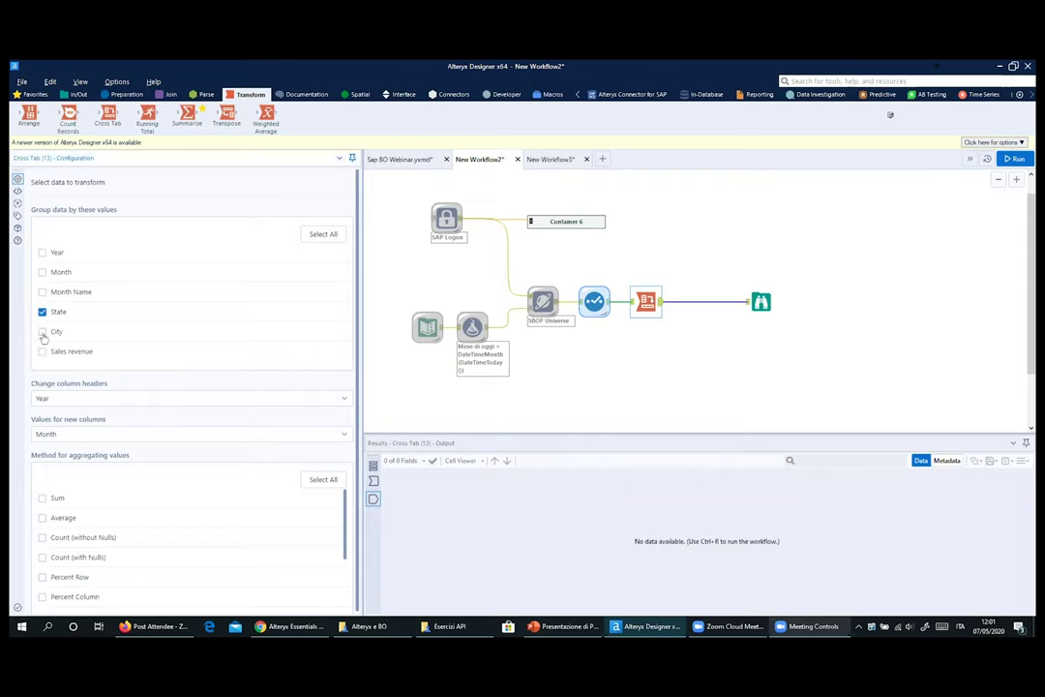
pyautogui.click(43, 333)
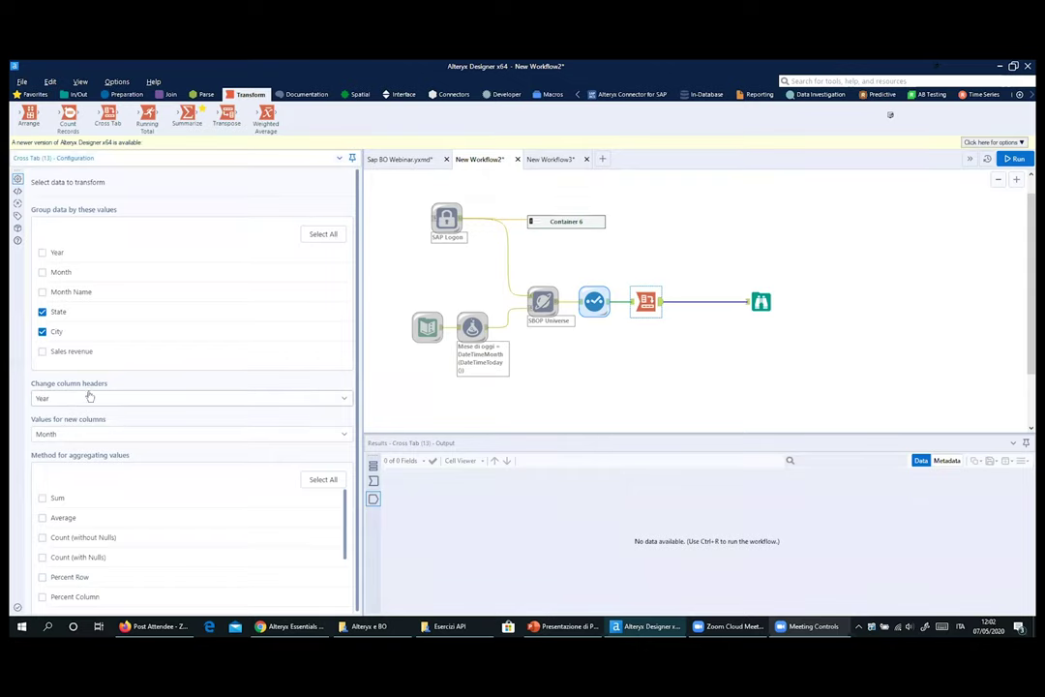
pyautogui.click(97, 434)
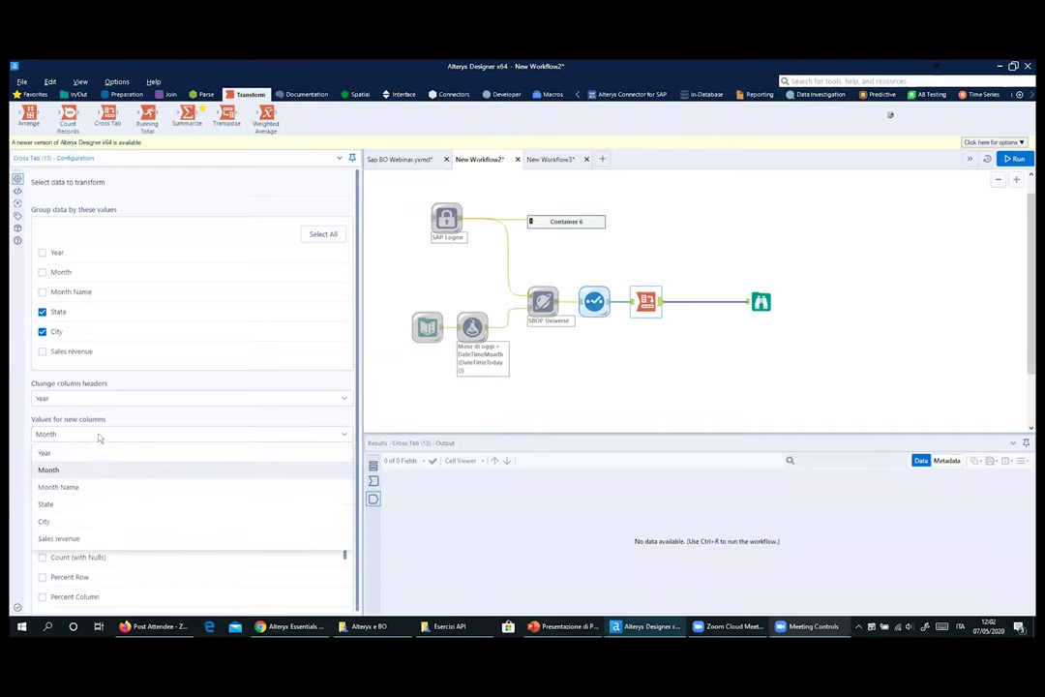
pyautogui.click(60, 539)
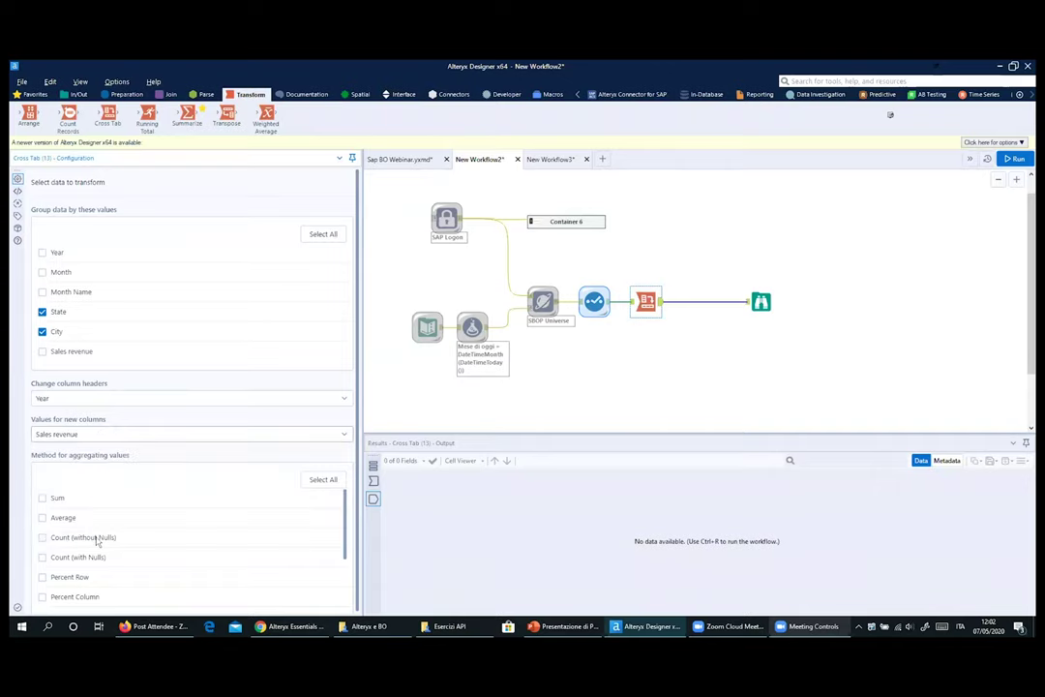
pyautogui.click(43, 498)
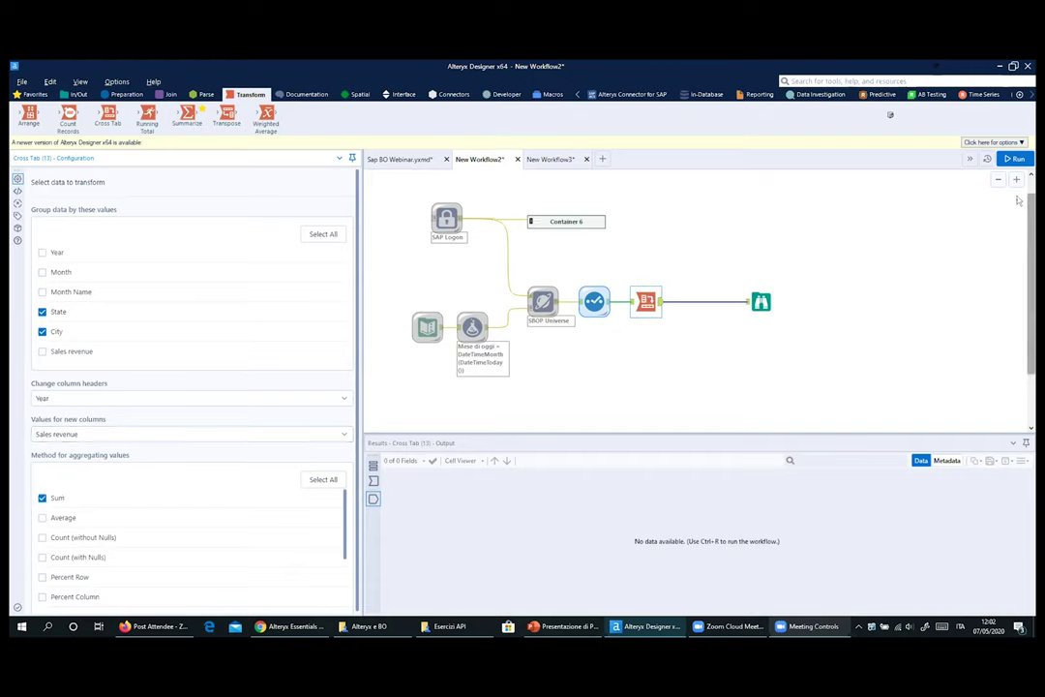
pyautogui.click(1013, 158)
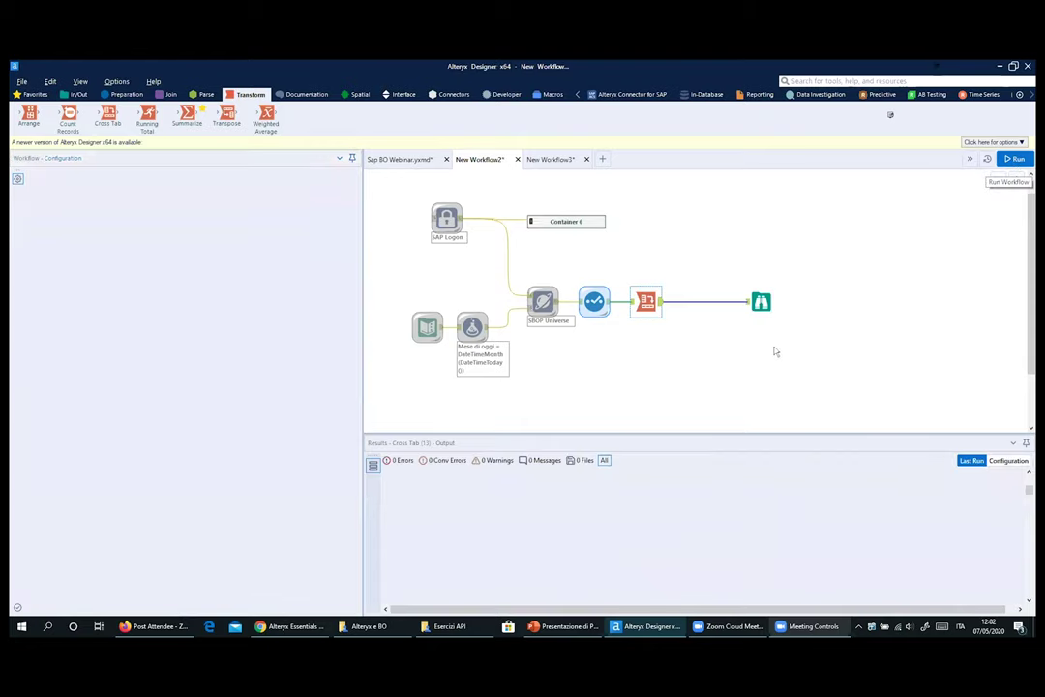
pyautogui.click(762, 301)
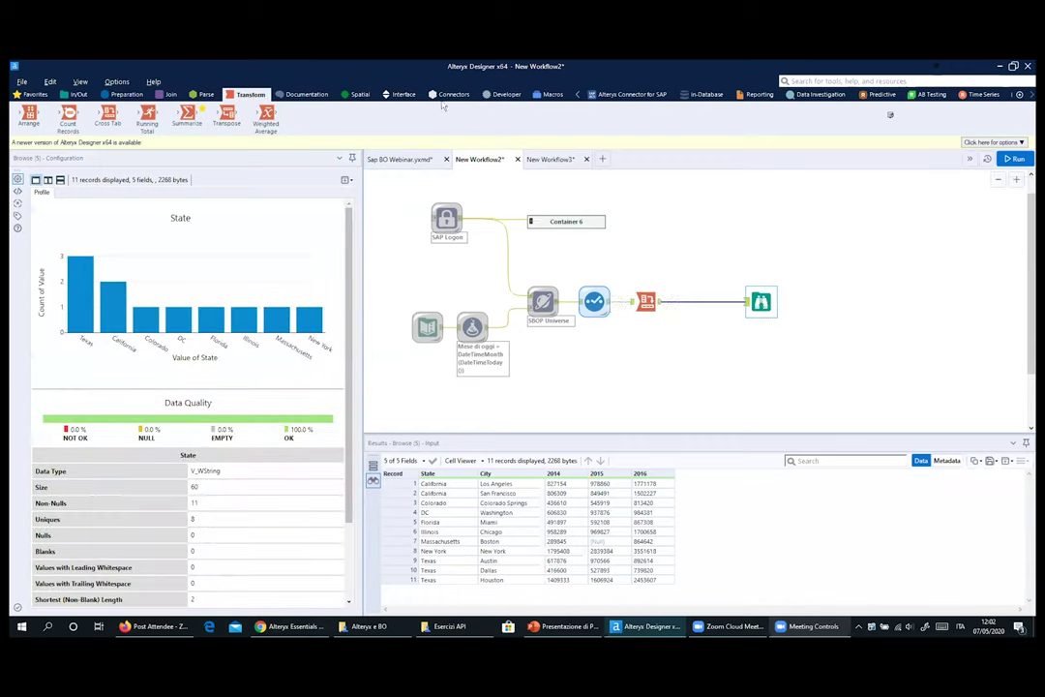
# Insert a Formula tool between the Cross Tab and Browse tools and name its new output column Differenza
pyautogui.click(124, 94)
pyautogui.moveTo(183, 115); pyautogui.dragTo(687, 305)
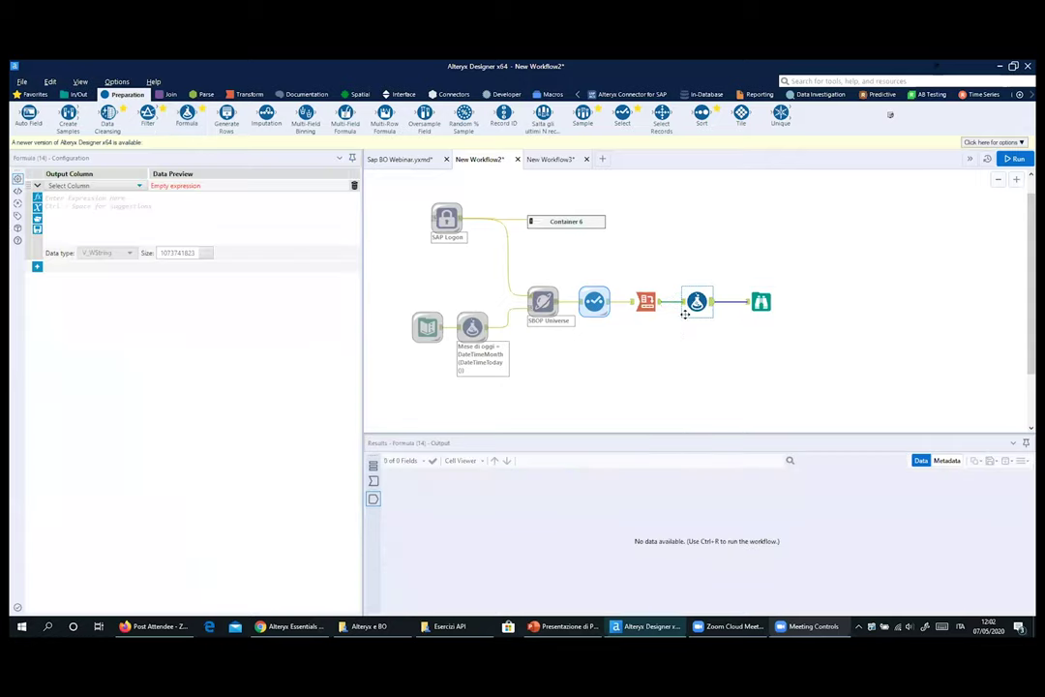
pyautogui.click(99, 185)
pyautogui.click(100, 197)
pyautogui.write('Differenza')
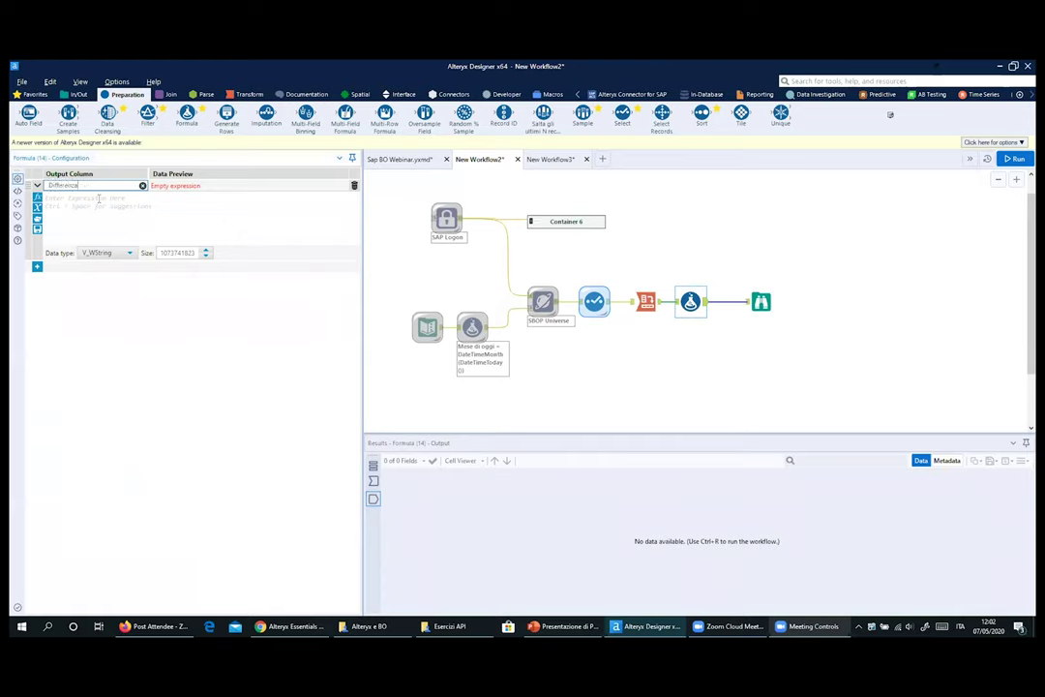
# Enter [2016]-[2015] as the expression for the Differenza column
pyautogui.click(99, 198)
pyautogui.write('200')
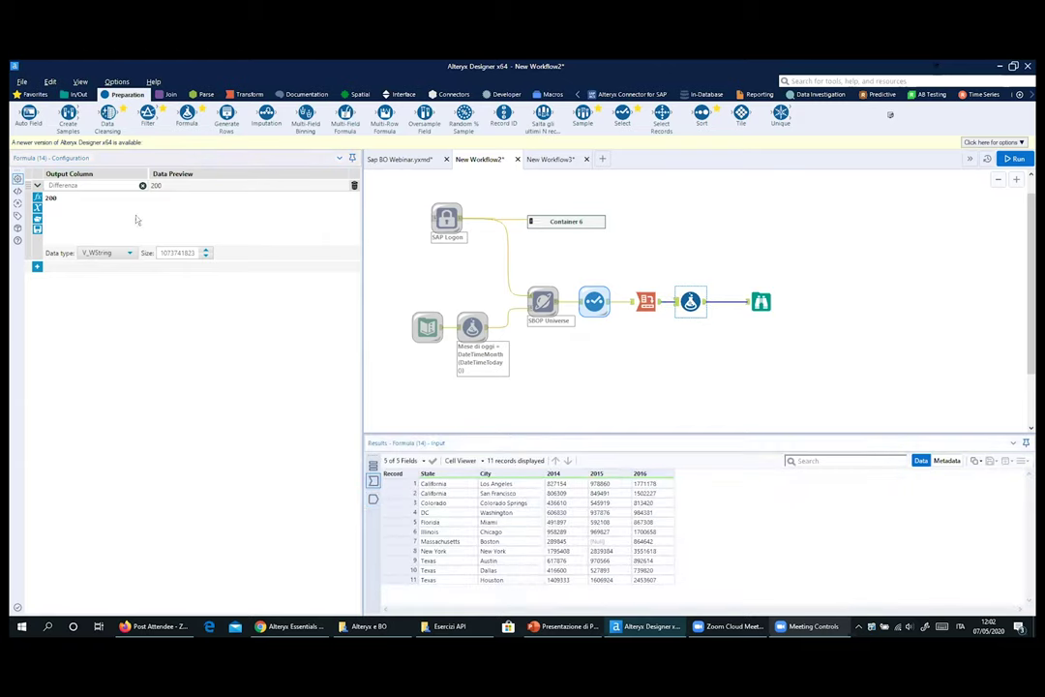
pyautogui.press('BackSpace')
pyautogui.press('BackSpace')
pyautogui.press('BackSpace')
pyautogui.write('[2')
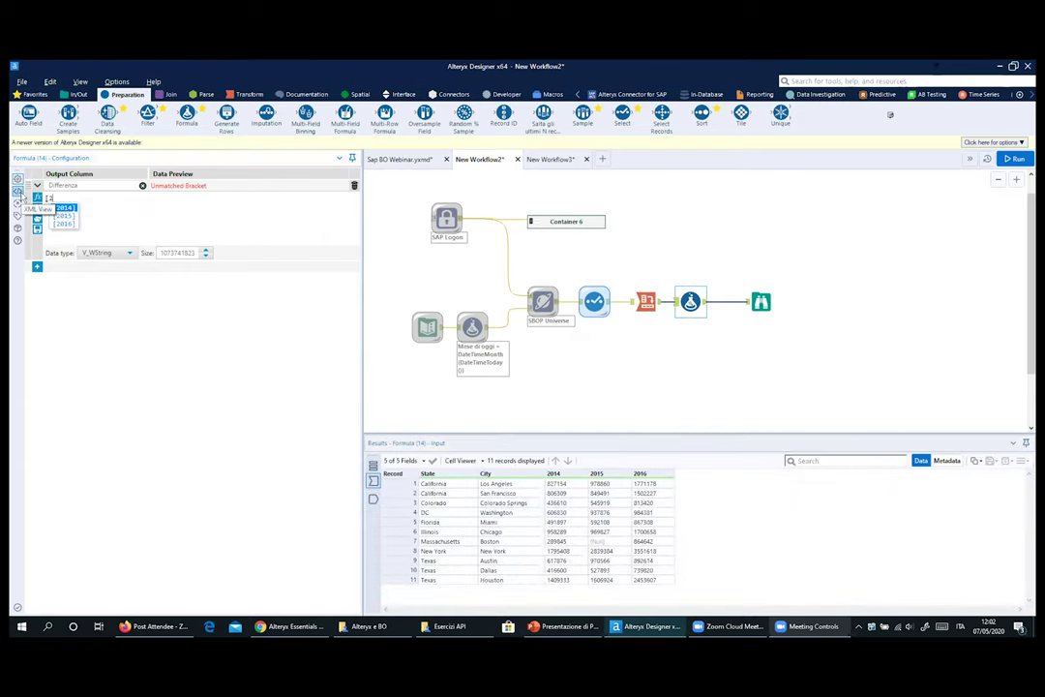
pyautogui.click(63, 224)
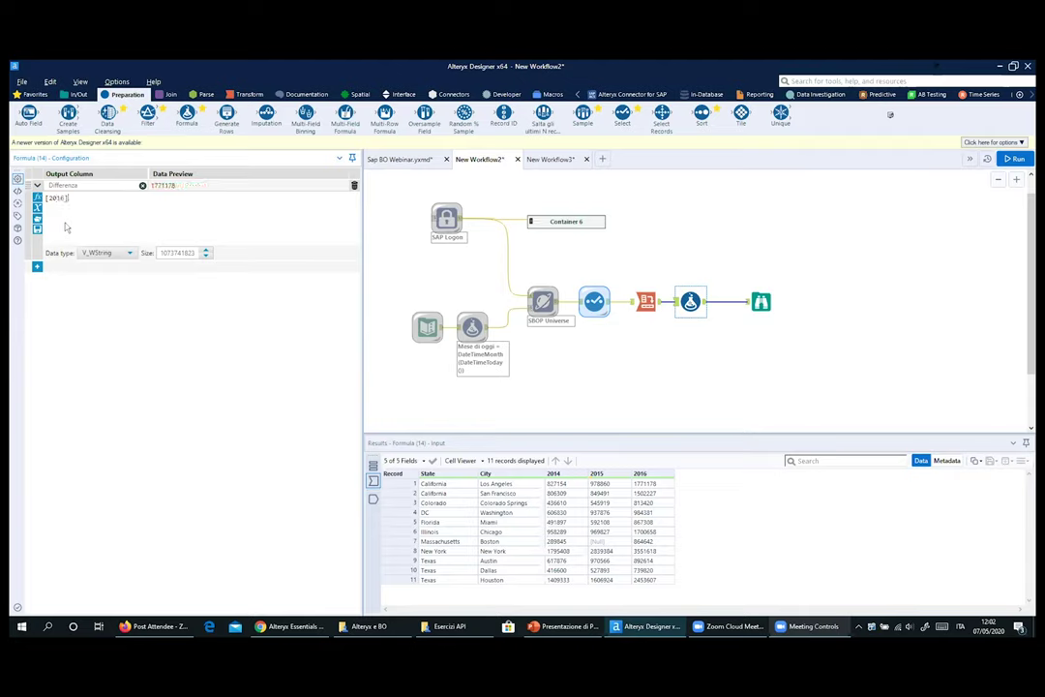
pyautogui.write('-')
pyautogui.write(' [20')
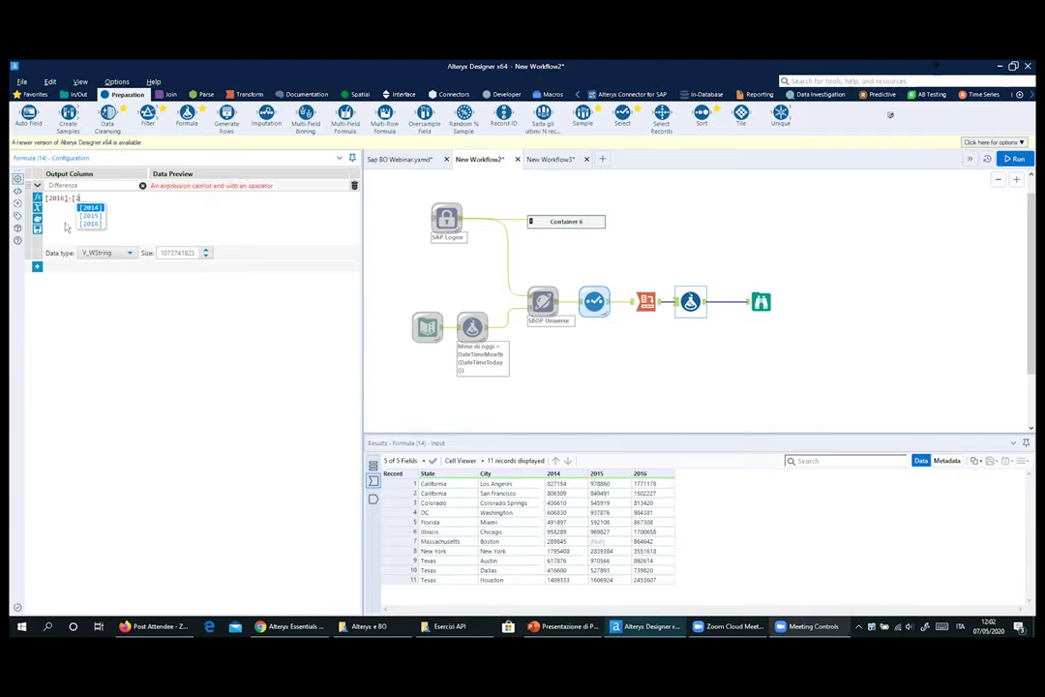
pyautogui.click(97, 221)
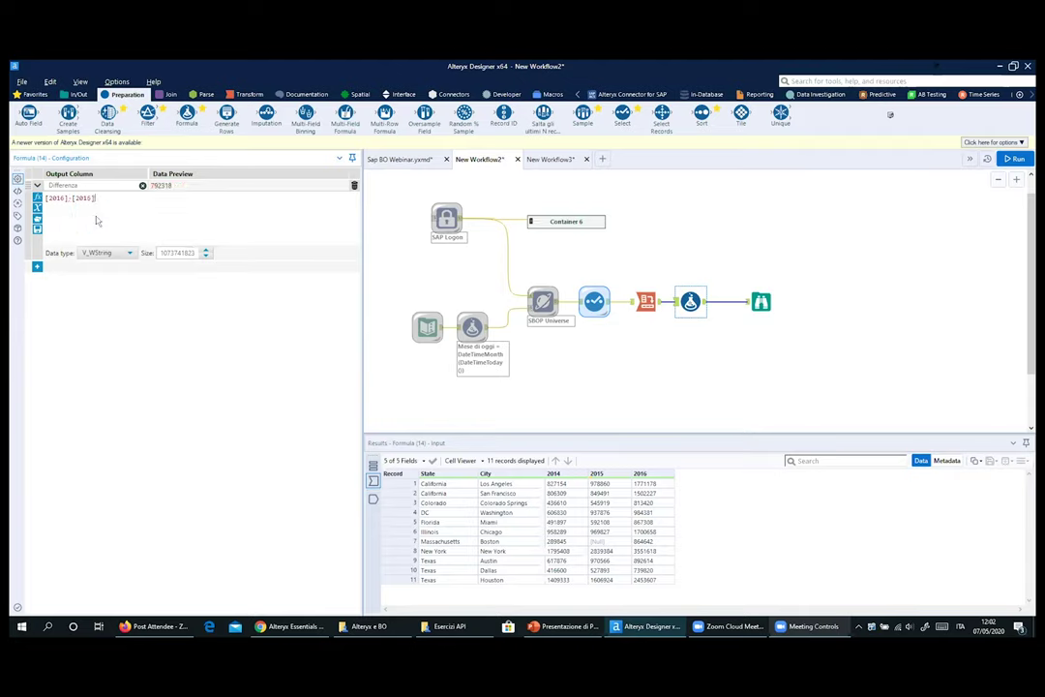
# Set the Differenza column's data type to Int64 and run the workflow to view the Browse results
pyautogui.click(129, 252)
pyautogui.click(92, 318)
pyautogui.click(1013, 159)
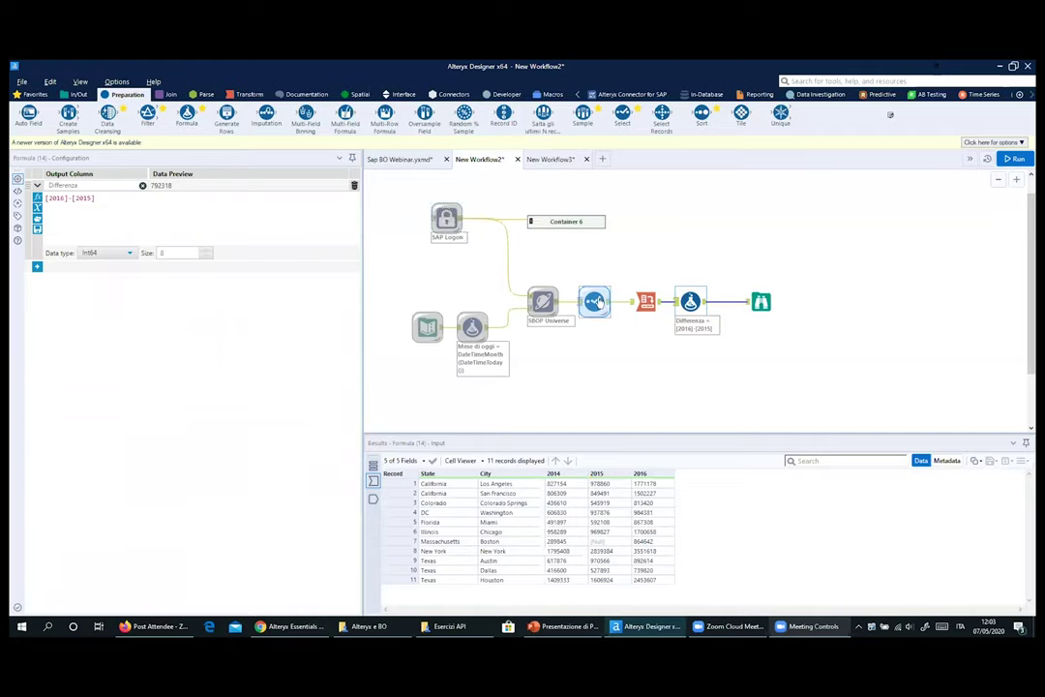
pyautogui.click(762, 304)
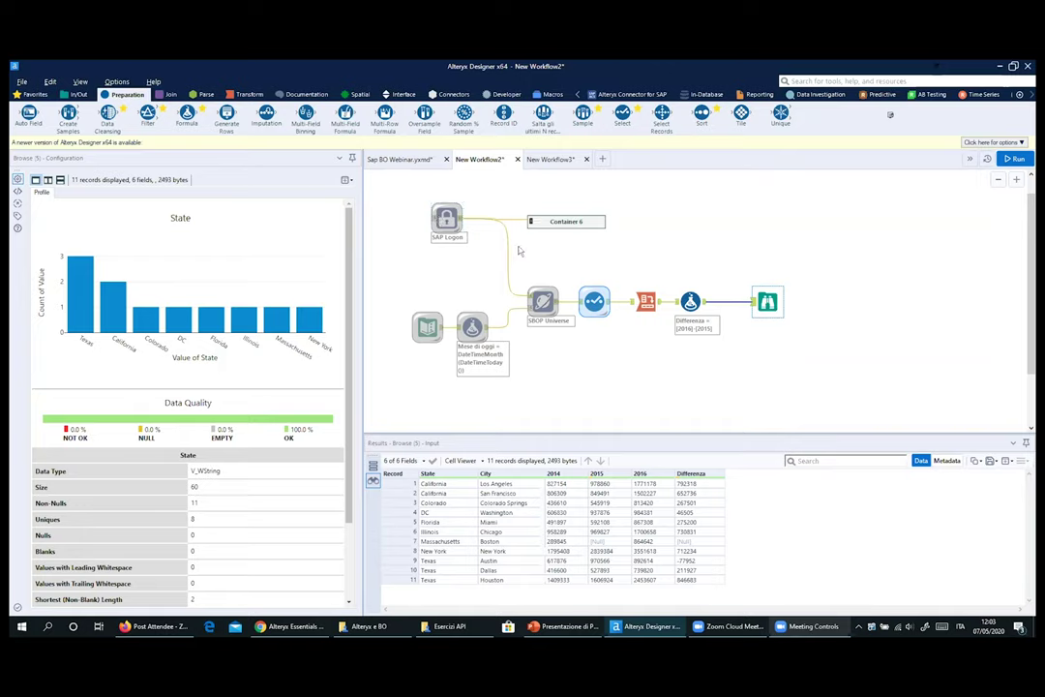
# Add a Business Objects Webi tool below the SBOP Universe branch and connect the SAP Logon output to it
pyautogui.scroll(-3, 526, 252)
pyautogui.scroll(2, 526, 251)
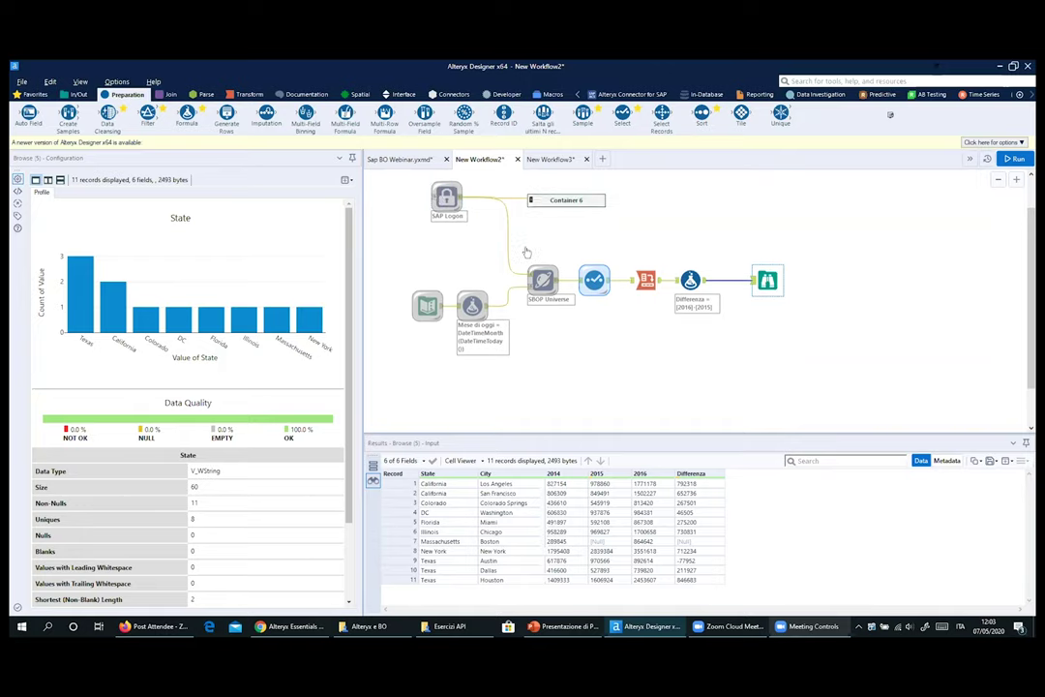
pyautogui.scroll(-1, 528, 252)
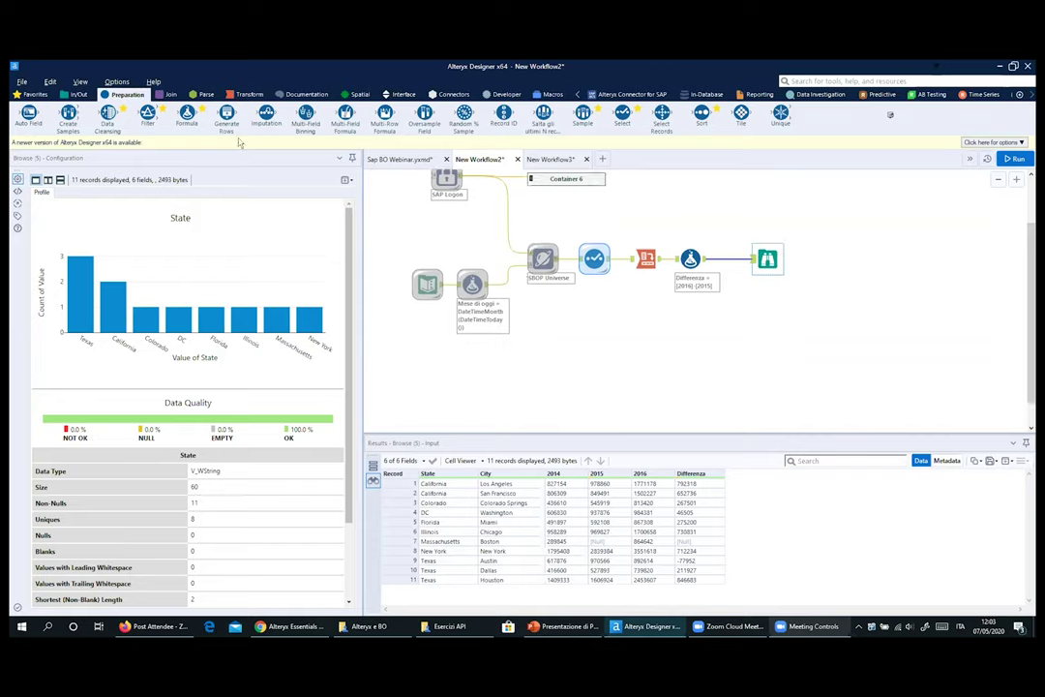
pyautogui.click(624, 94)
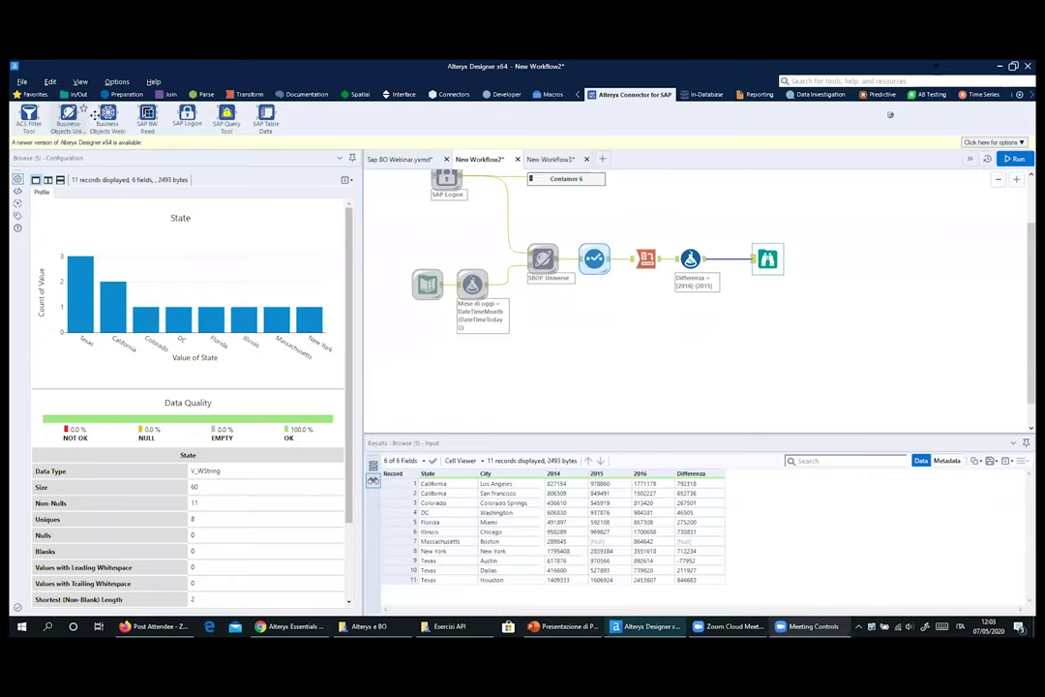
pyautogui.moveTo(122, 109)
pyautogui.moveTo(107, 116); pyautogui.dragTo(598, 372)
pyautogui.moveTo(463, 177); pyautogui.dragTo(600, 377)
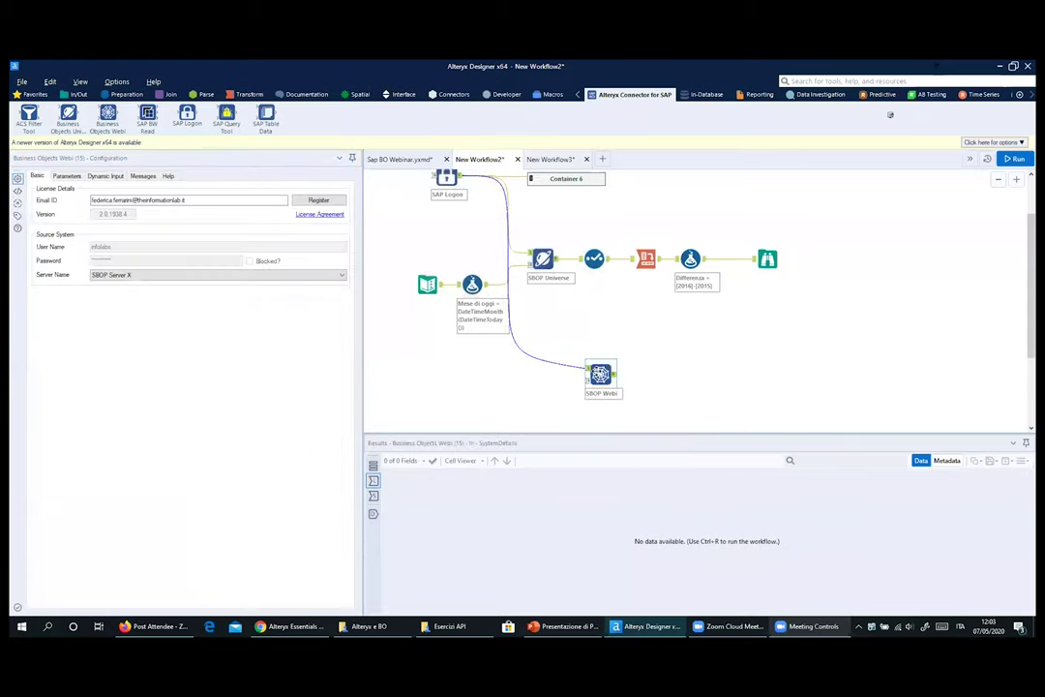
# Enclose the whole SBOP Universe branch in a new container, disable the container, and move the SBOP Webi tool up into the freed space
pyautogui.moveTo(404, 217); pyautogui.dragTo(784, 333)
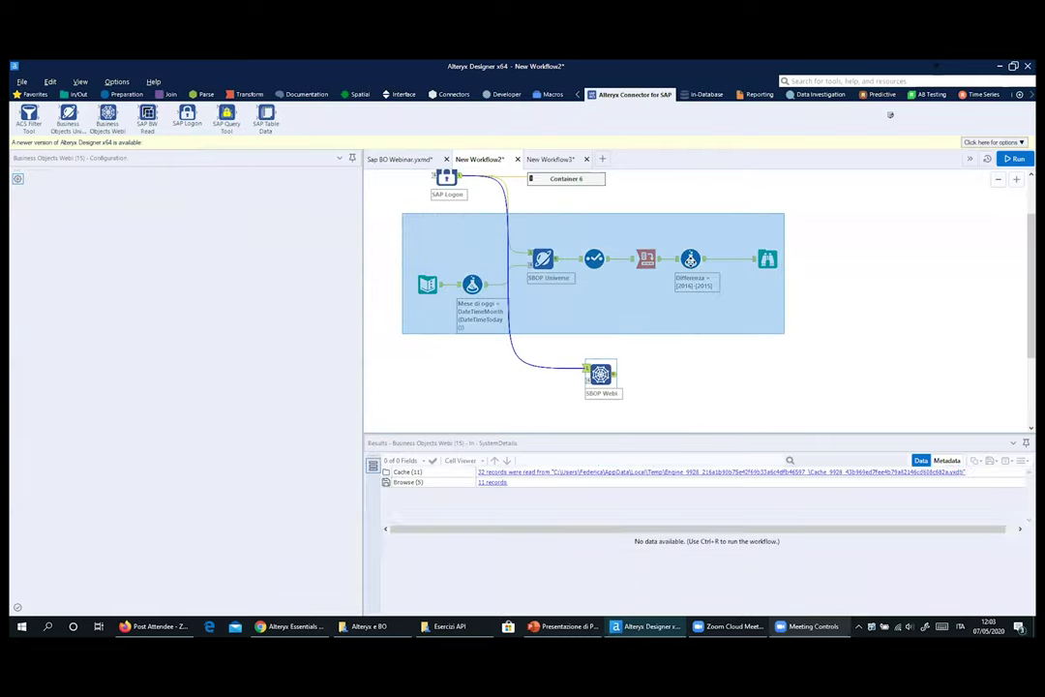
pyautogui.rightClick(707, 264)
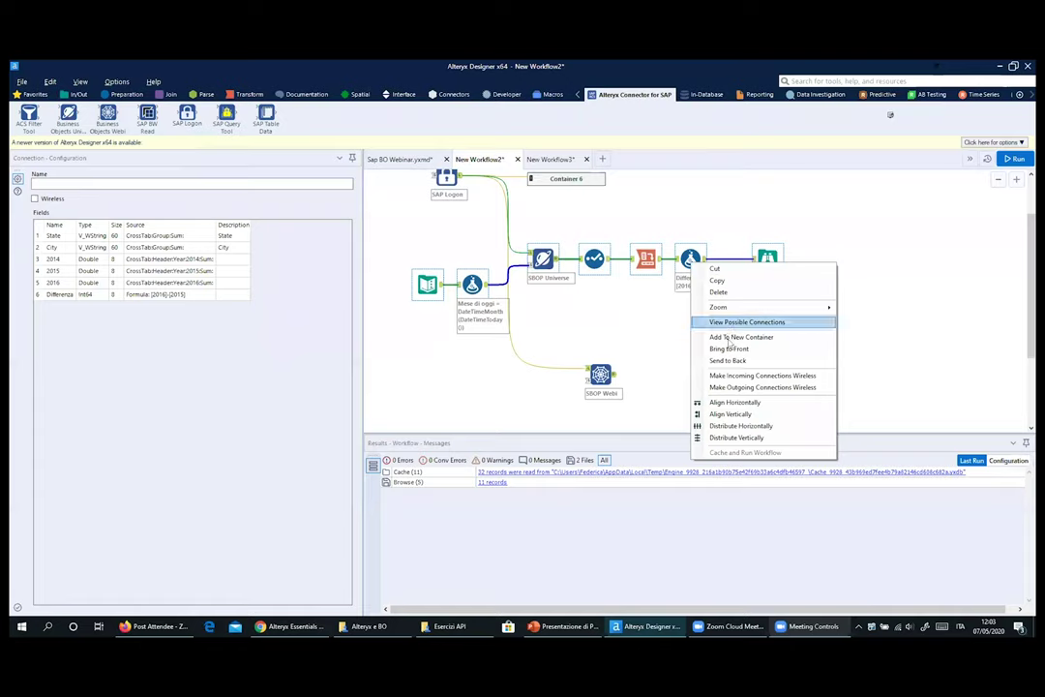
pyautogui.click(734, 337)
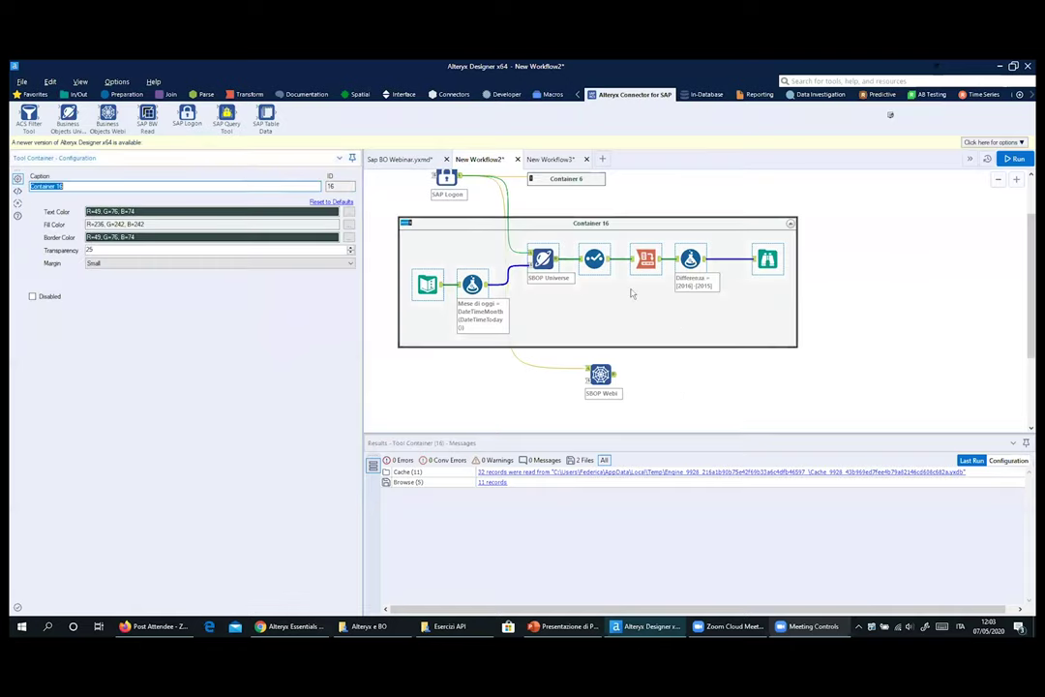
pyautogui.click(407, 223)
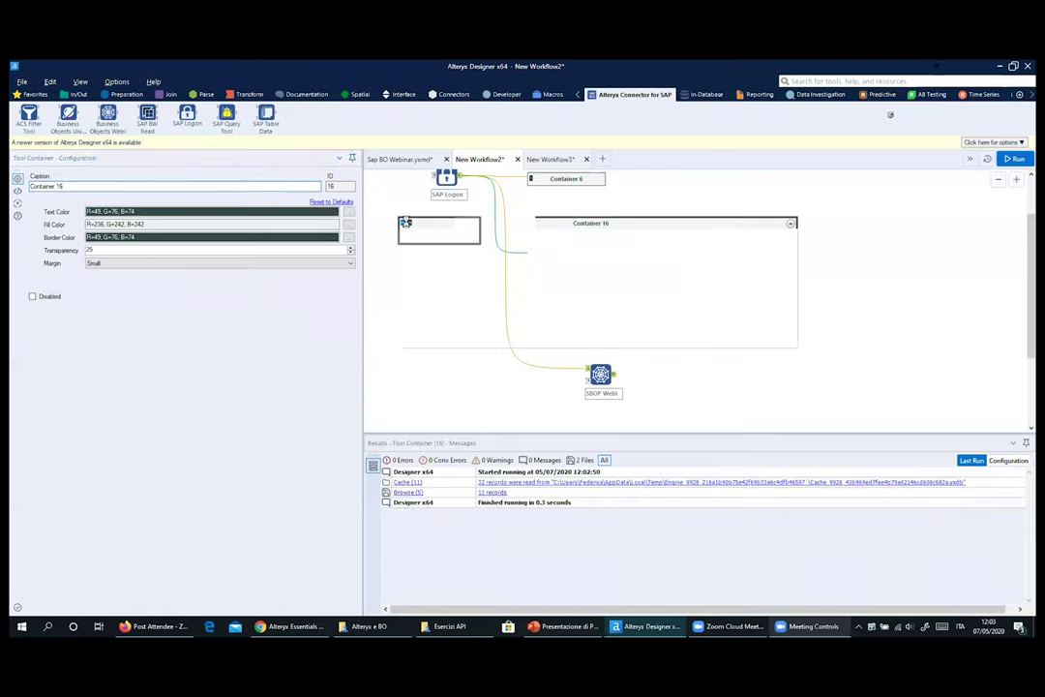
pyautogui.click(468, 243)
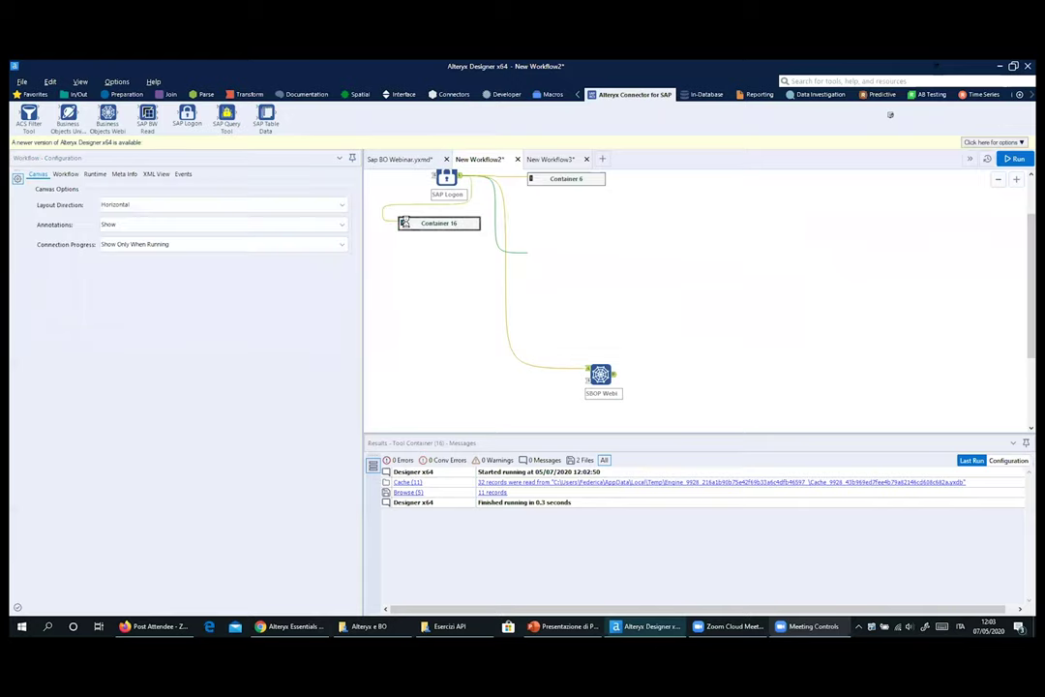
pyautogui.moveTo(600, 373); pyautogui.dragTo(575, 272)
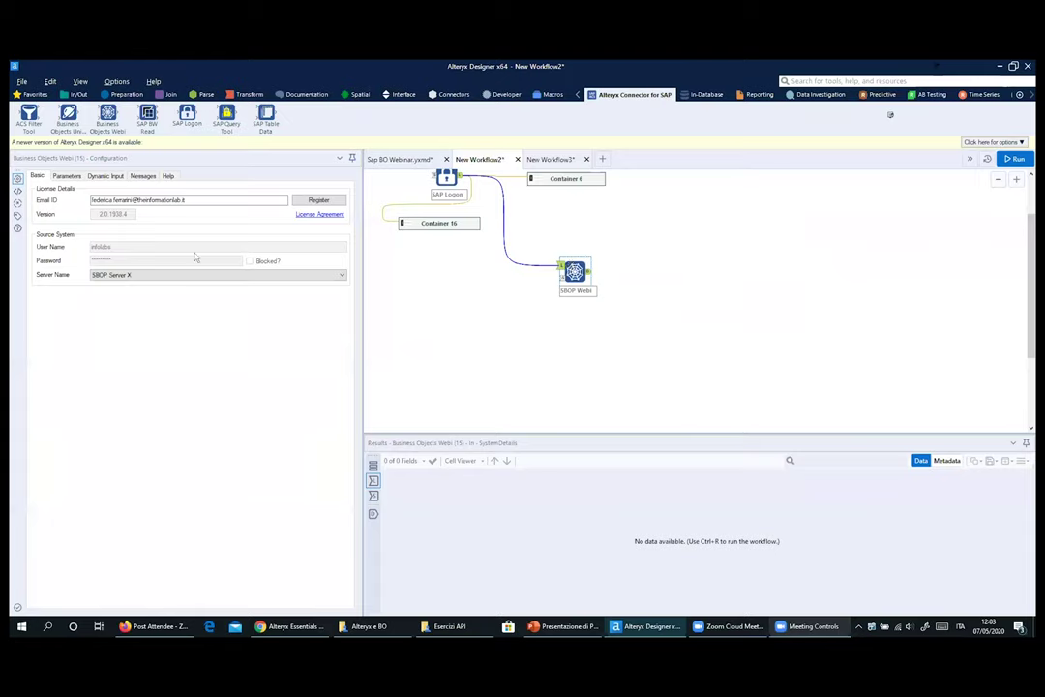
# Browse the SBOP Webi source objects in My Favorites and Public Folders, including Probes, Report Samples, Feature Samples and Auditing
pyautogui.click(66, 176)
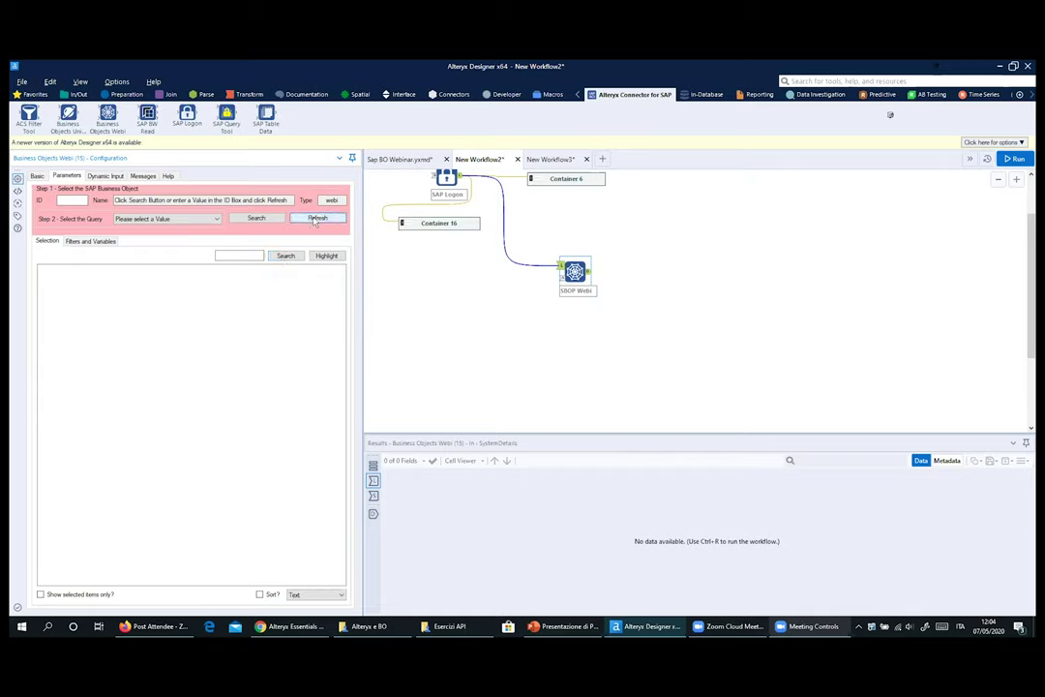
pyautogui.click(267, 219)
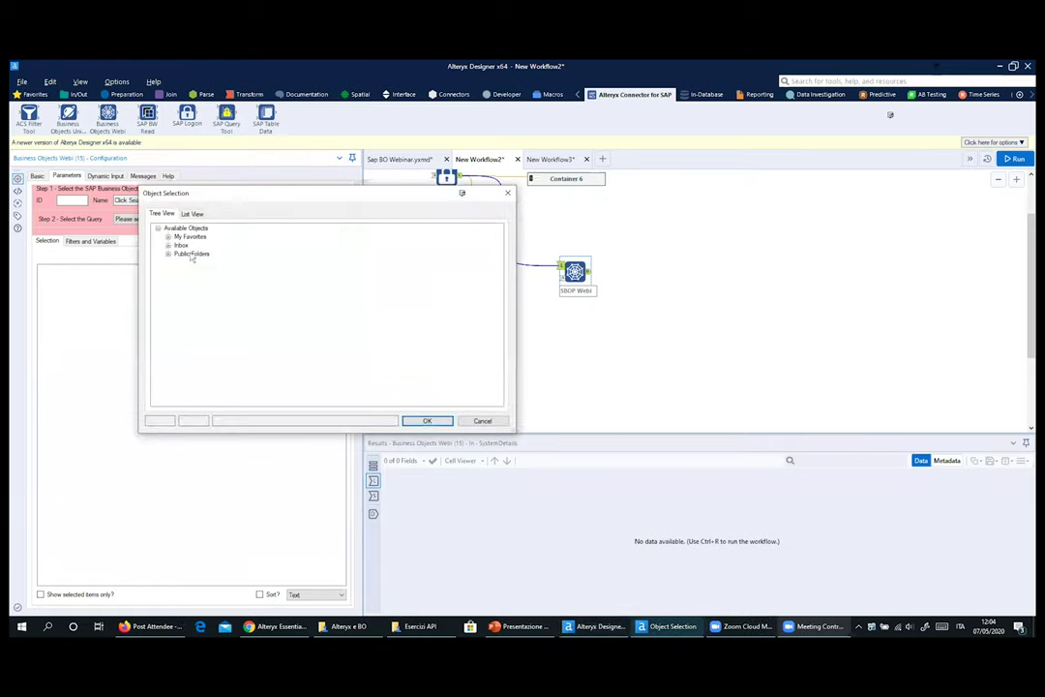
pyautogui.click(167, 236)
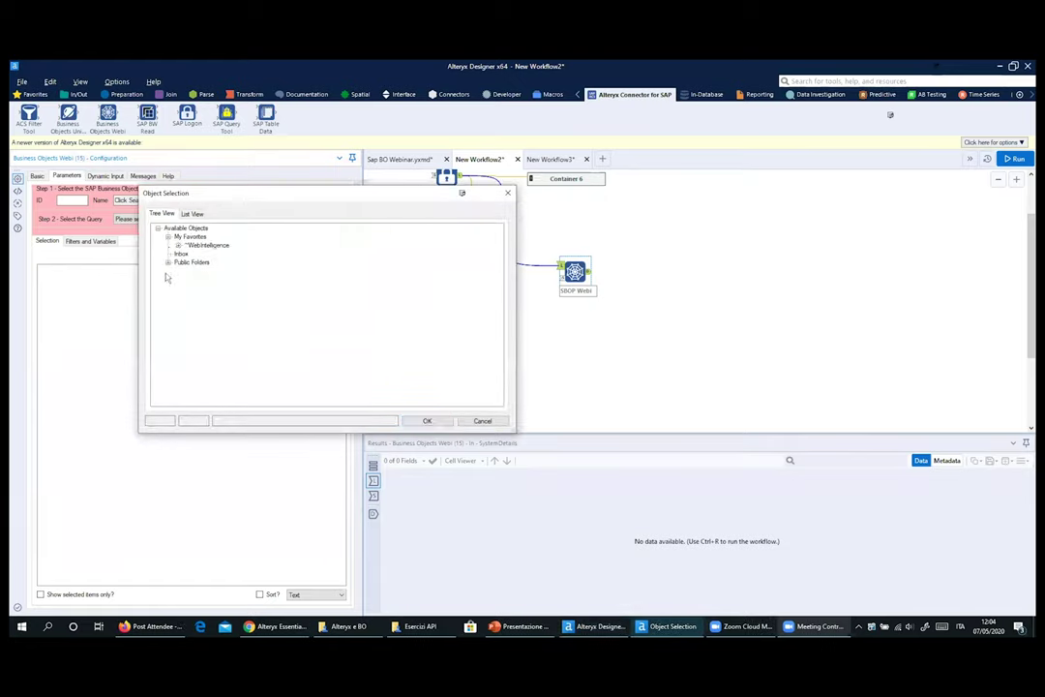
pyautogui.click(167, 262)
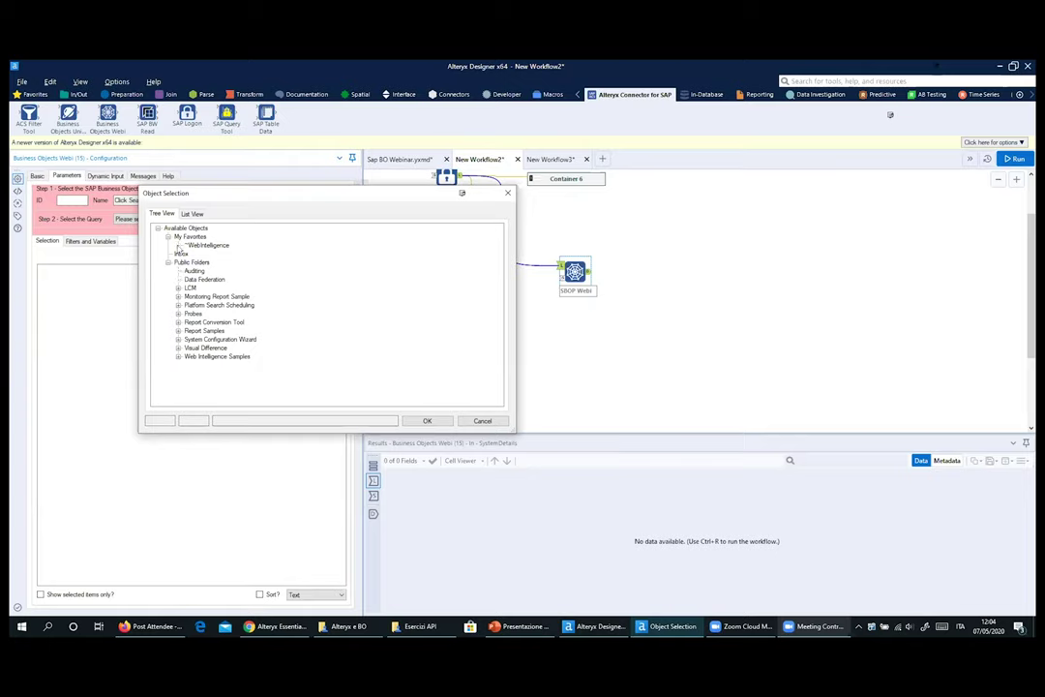
pyautogui.click(178, 313)
pyautogui.moveTo(310, 201); pyautogui.dragTo(324, 246)
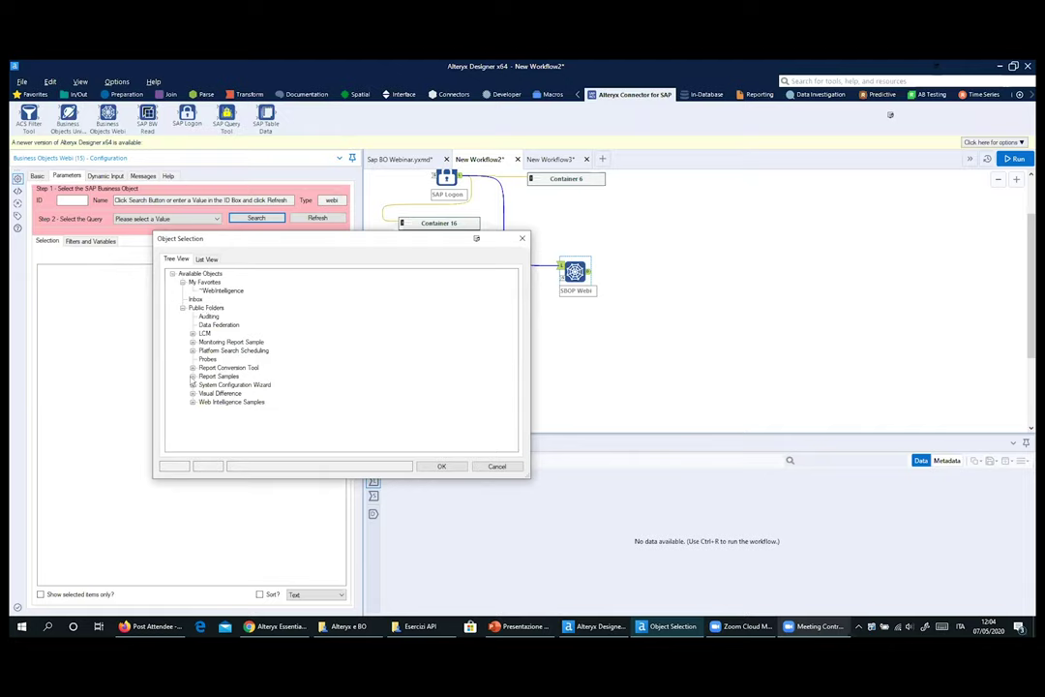
pyautogui.click(193, 377)
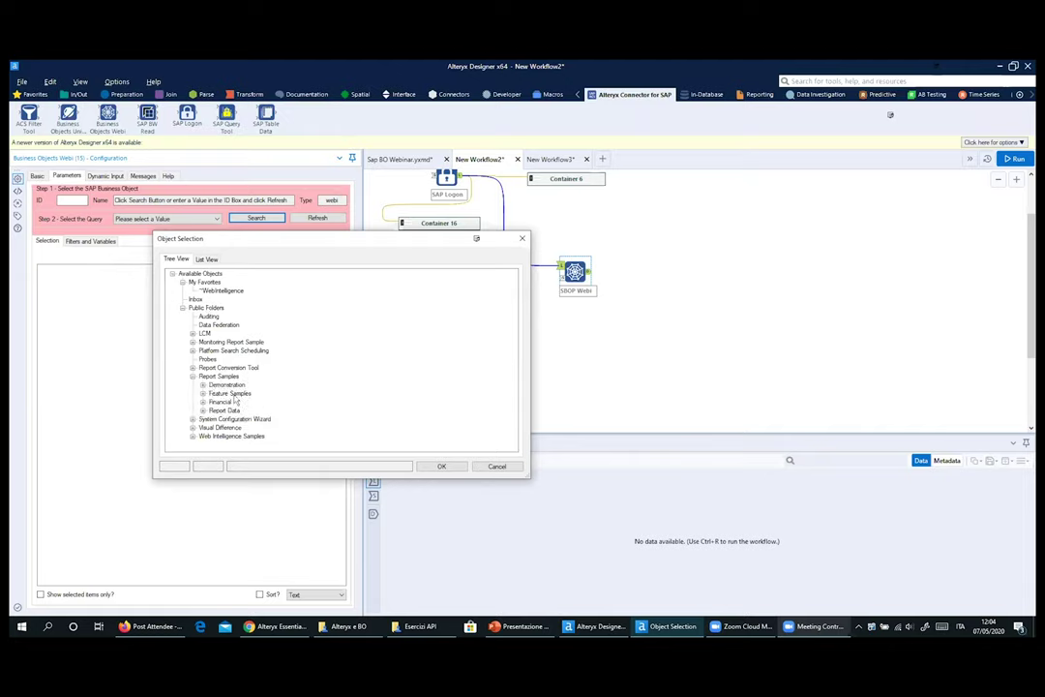
pyautogui.click(225, 412)
pyautogui.click(203, 394)
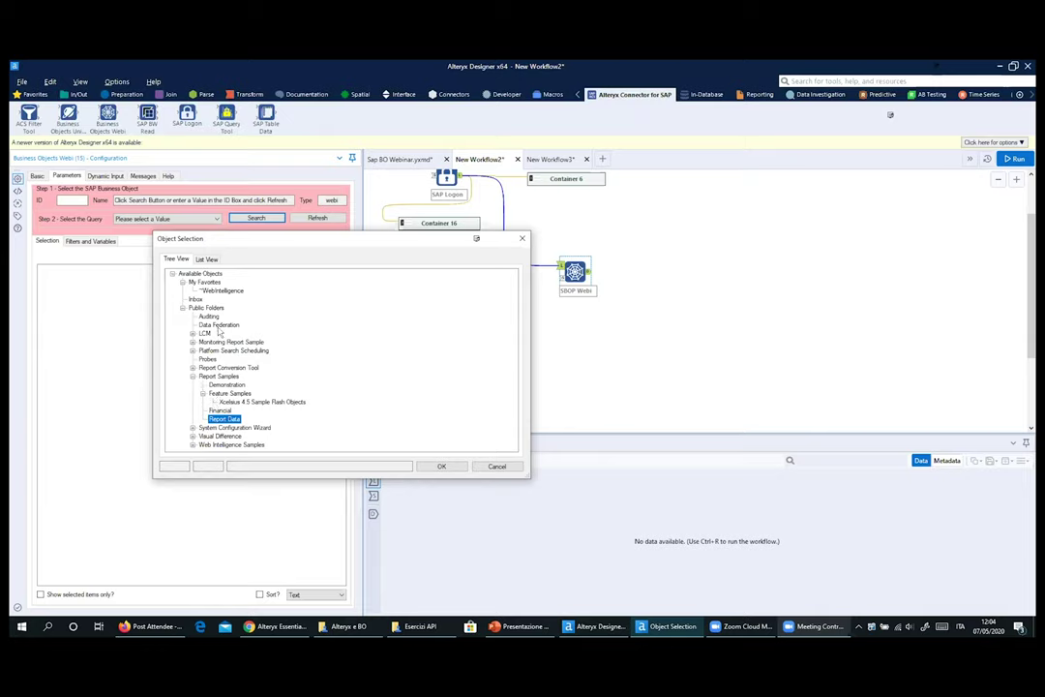
pyautogui.click(213, 317)
pyautogui.click(442, 465)
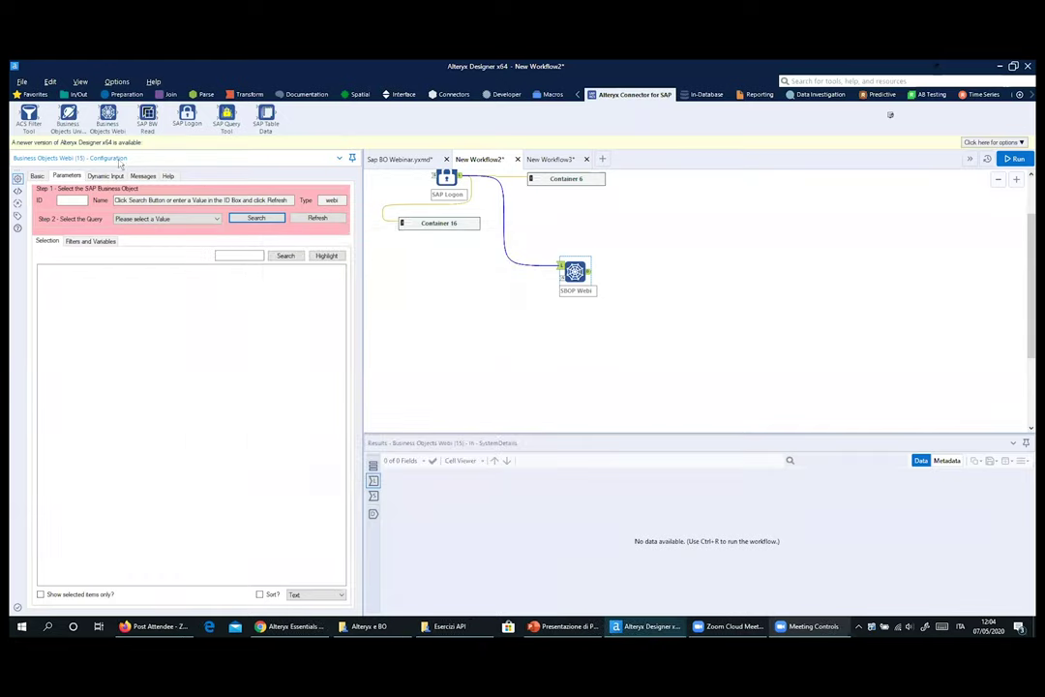
# Attach a Browse tool to the output of the SBOP Webi tool
pyautogui.click(78, 94)
pyautogui.moveTo(29, 112); pyautogui.dragTo(625, 270)
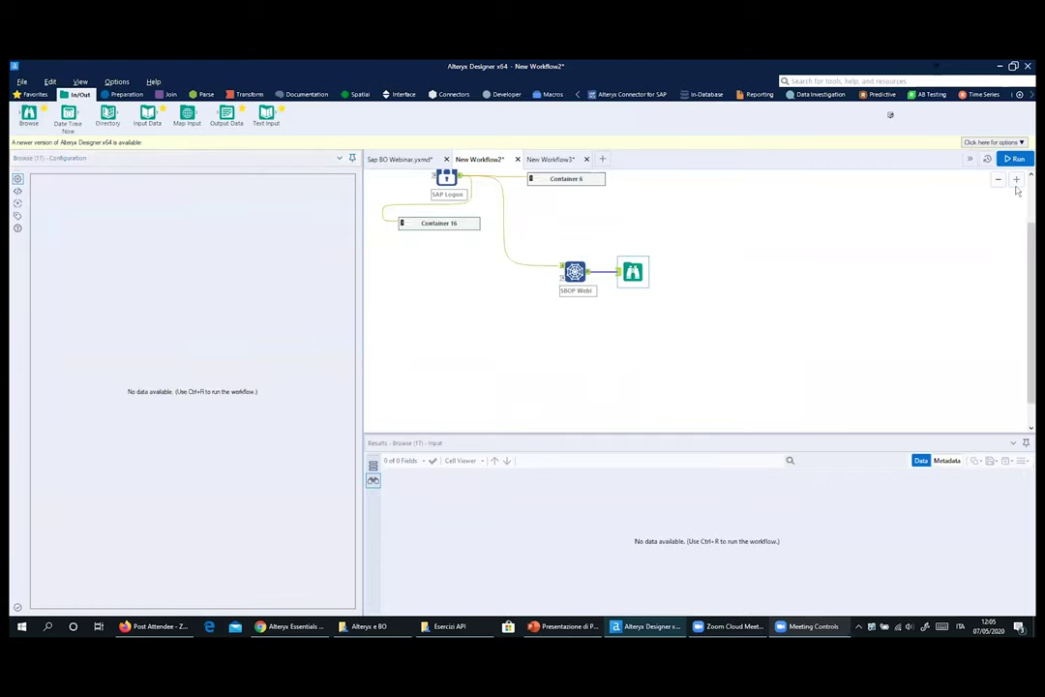
# Run the workflow and check how the SBOP Webi tool is configured in the Sap BO Webinar workflow
pyautogui.click(1013, 159)
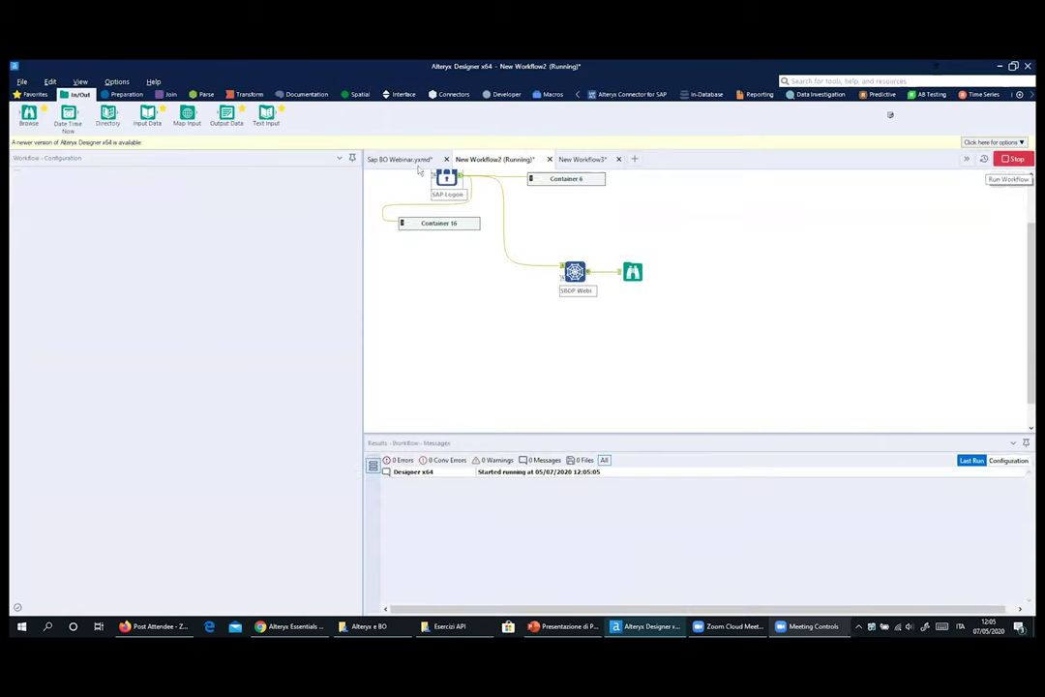
pyautogui.click(401, 159)
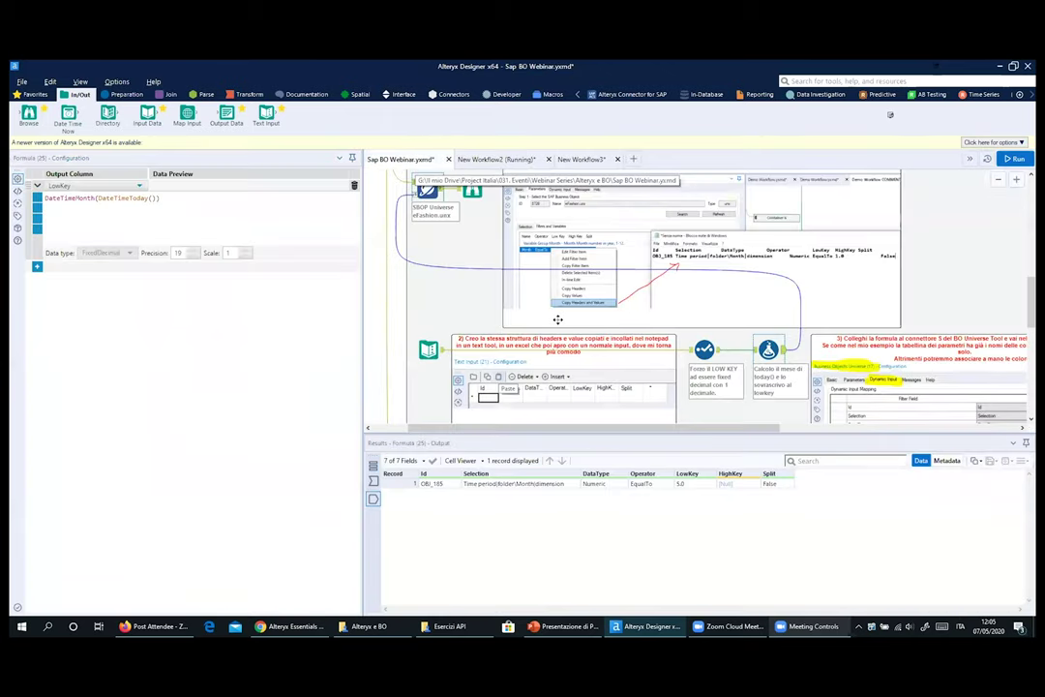
pyautogui.scroll(-3, 557, 320)
pyautogui.click(428, 311)
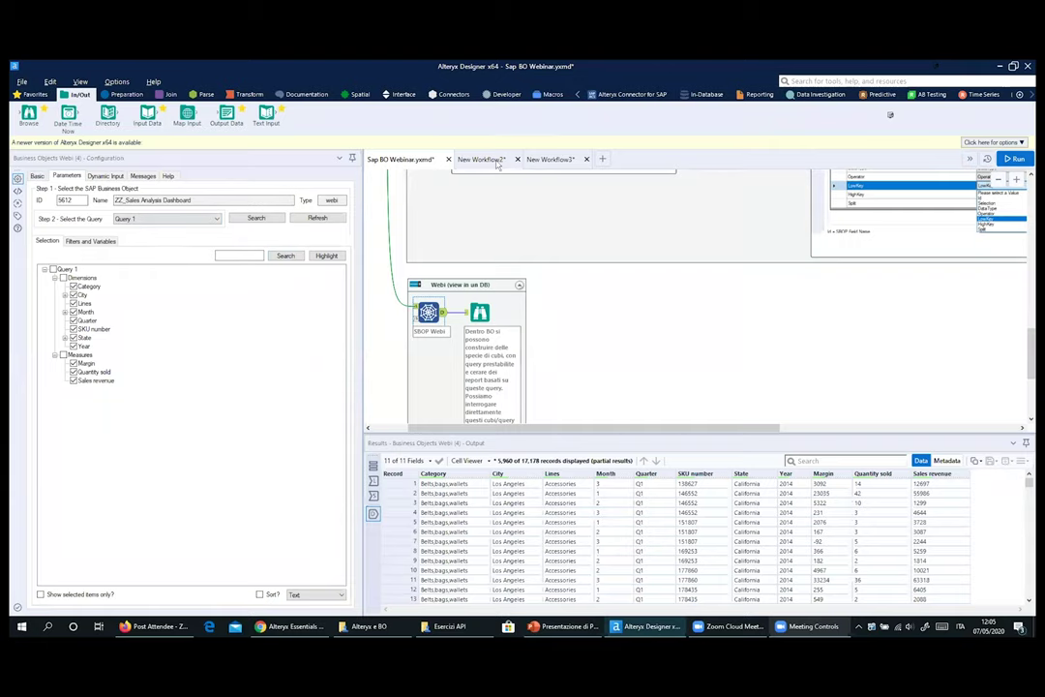
pyautogui.click(607, 296)
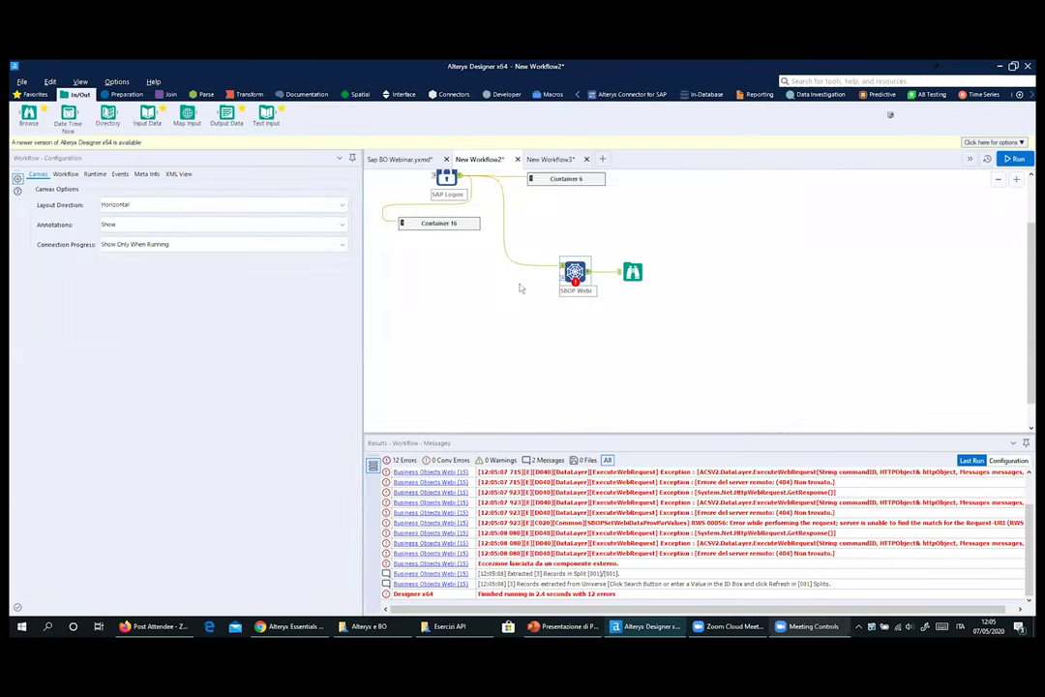
# Choose ZZ_Sales Analysis Dashboard_Variables as the SBOP Webi tool's source object and run the workflow
pyautogui.click(567, 272)
pyautogui.click(255, 218)
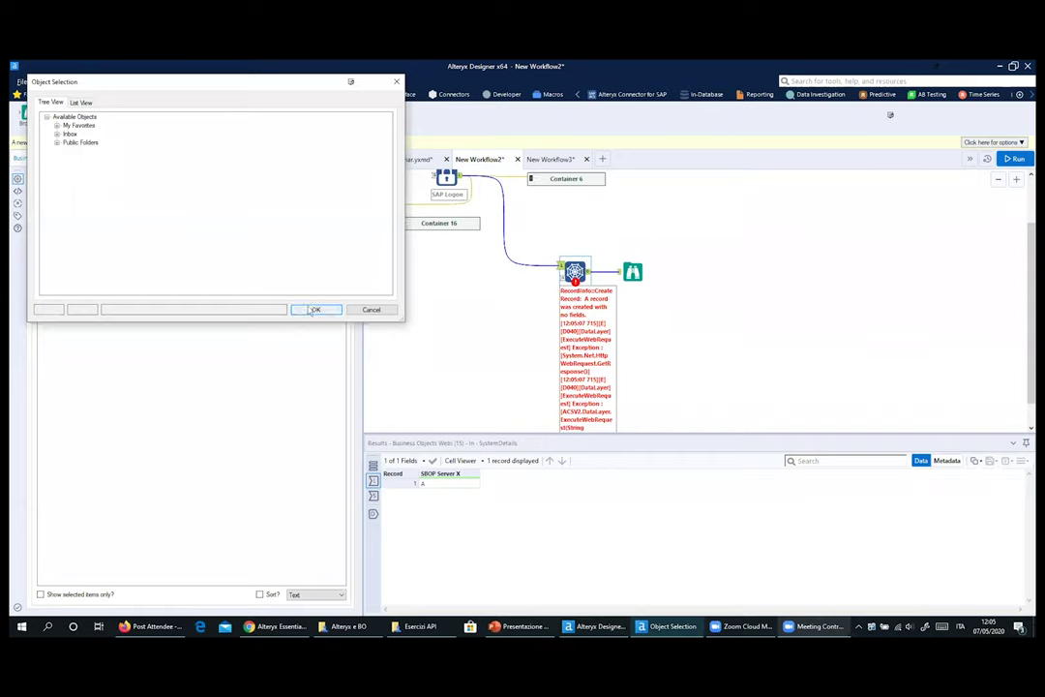
pyautogui.click(78, 102)
pyautogui.doubleClick(133, 145)
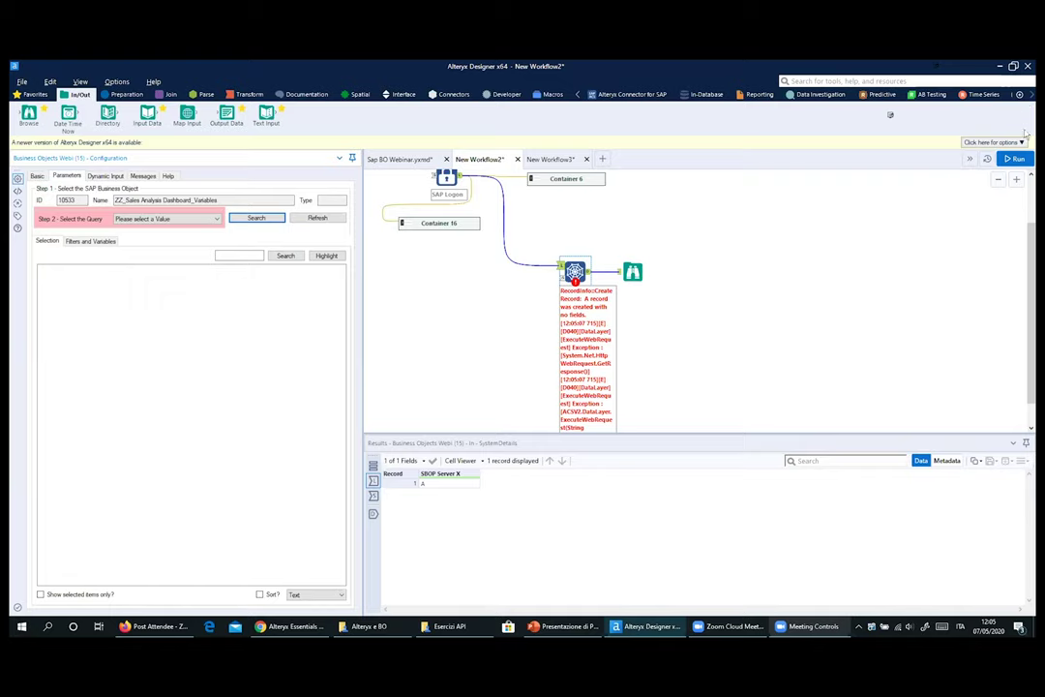
pyautogui.click(616, 274)
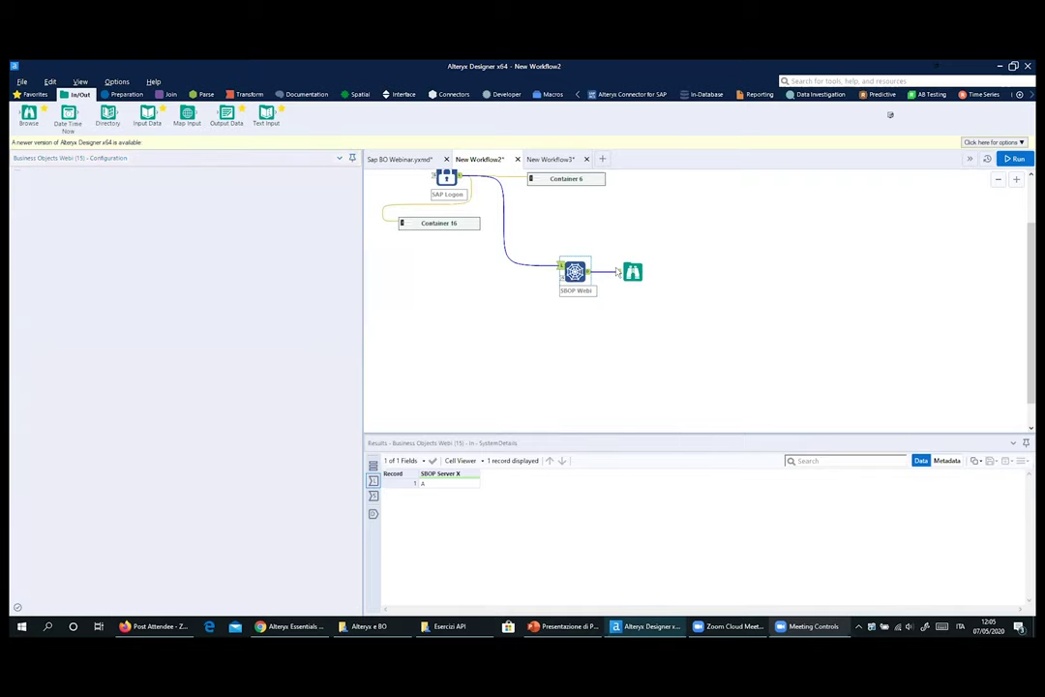
pyautogui.hotkey('ctrl', 'r')
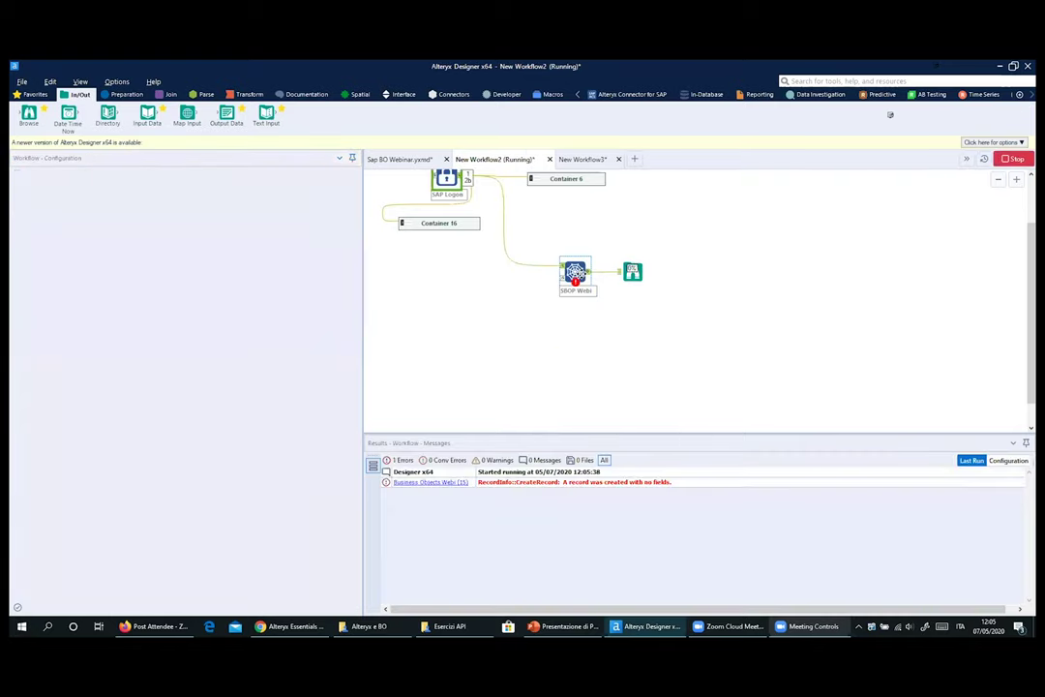
# Review the SBOP Webi parameters, the LowKey month formula and the dynamic filter's Browse output in the Sap BO Webinar workflow
pyautogui.click(407, 162)
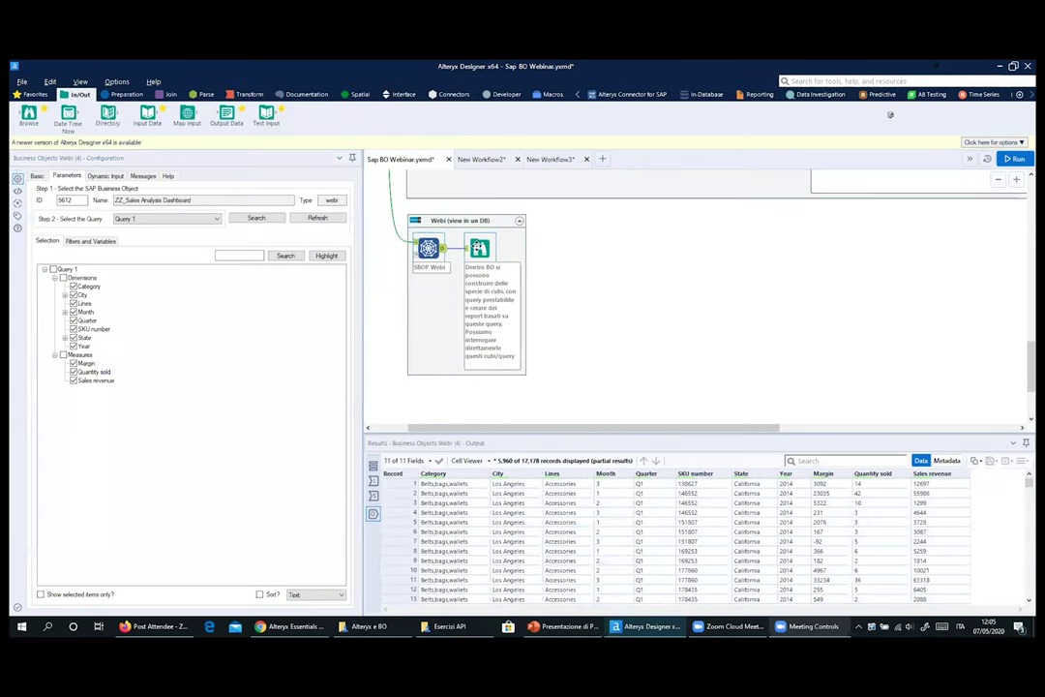
pyautogui.moveTo(124, 200); pyautogui.dragTo(166, 201)
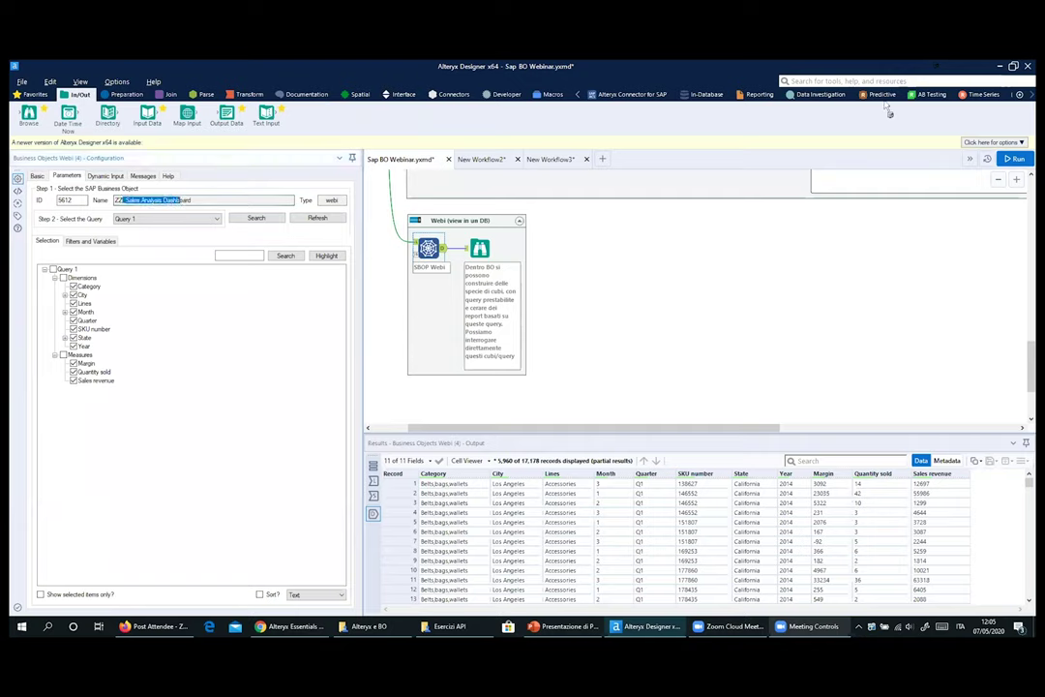
pyautogui.click(831, 466)
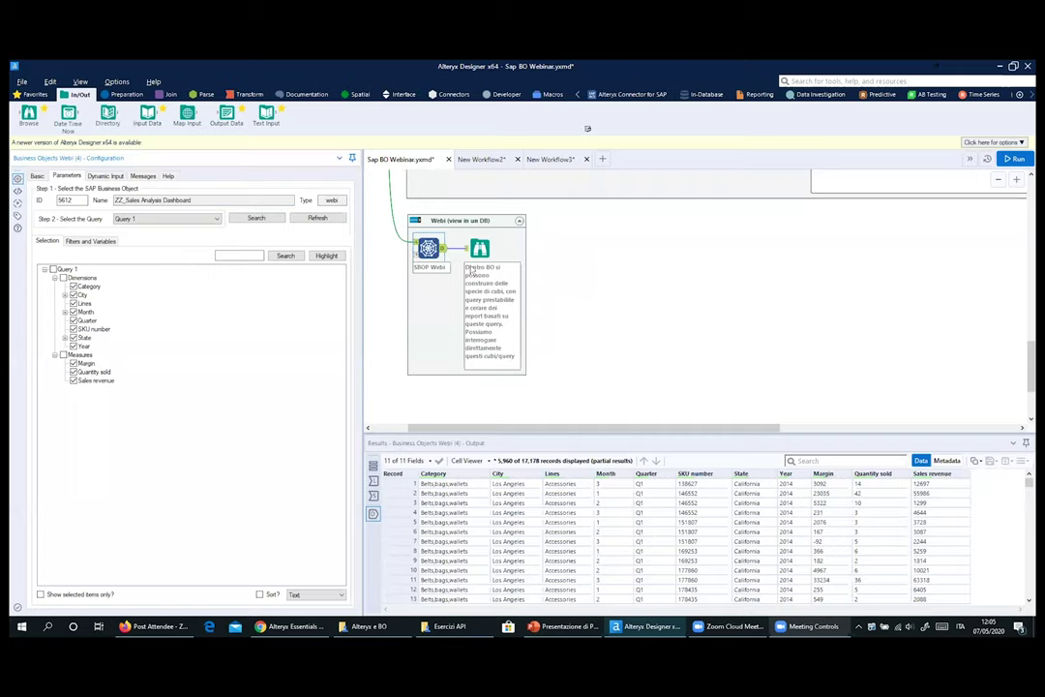
pyautogui.scroll(8, 779, 340)
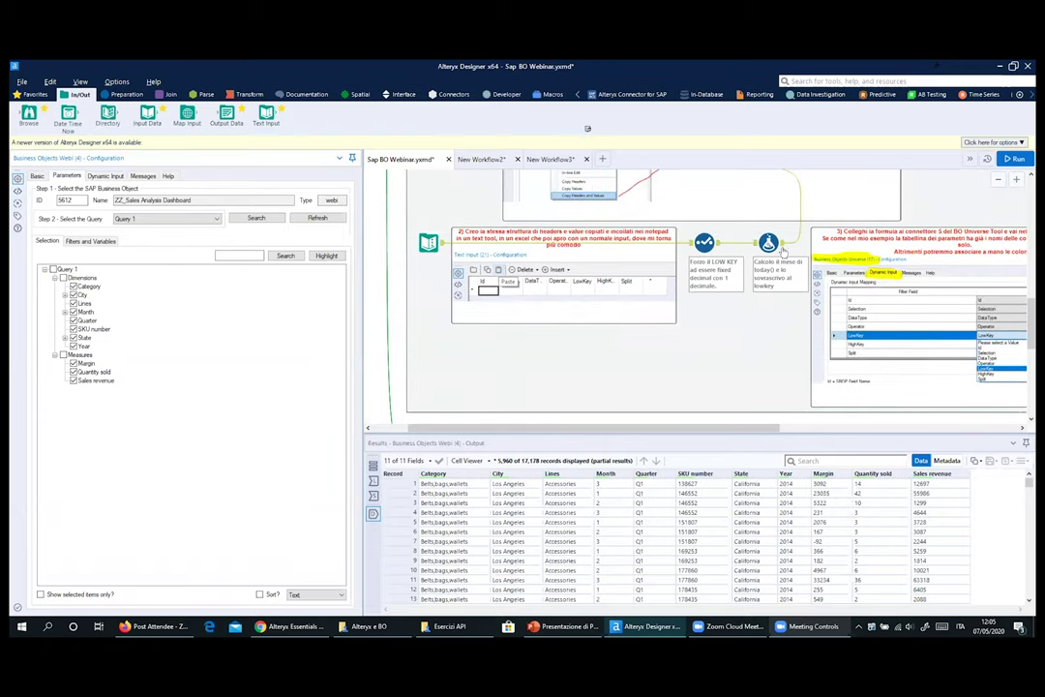
pyautogui.scroll(3, 784, 331)
pyautogui.moveTo(122, 200); pyautogui.dragTo(181, 200)
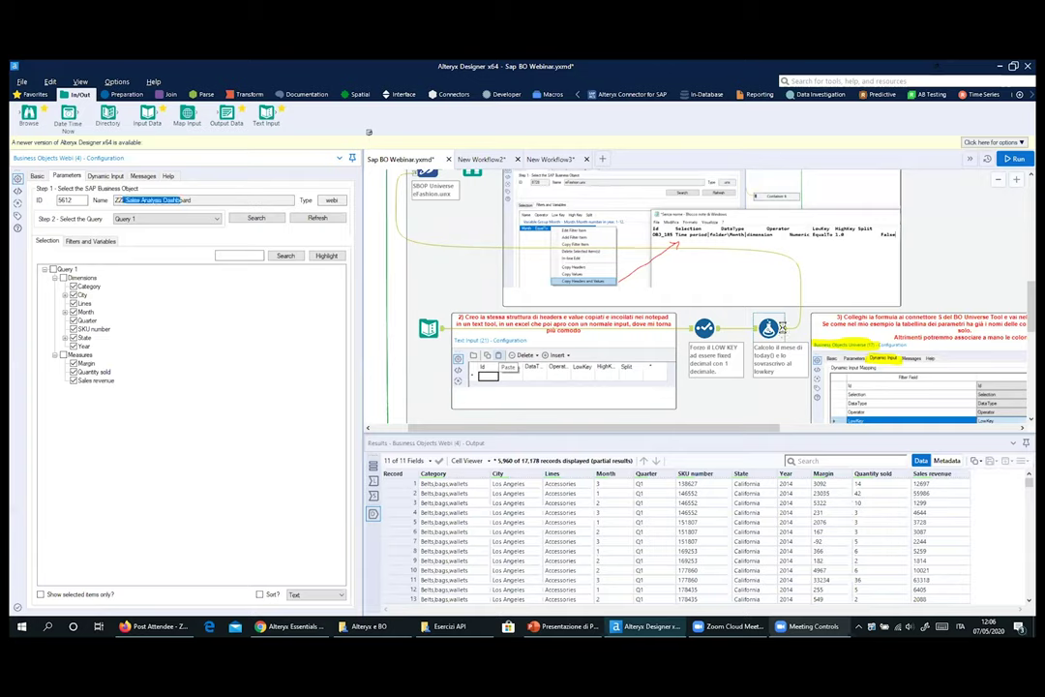
pyautogui.click(772, 329)
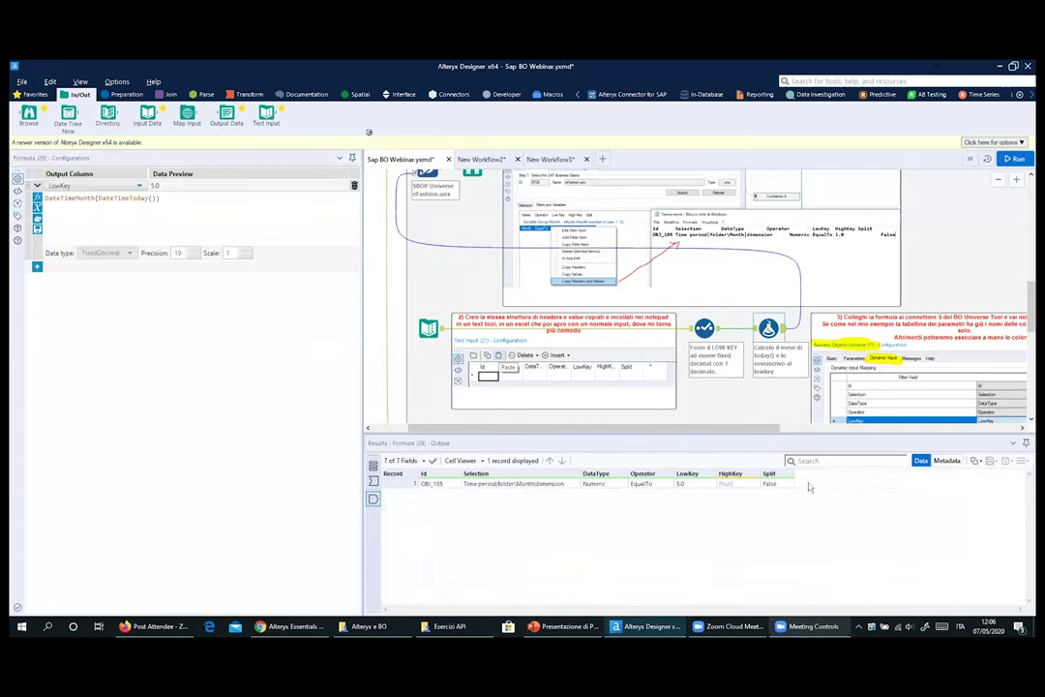
pyautogui.click(472, 174)
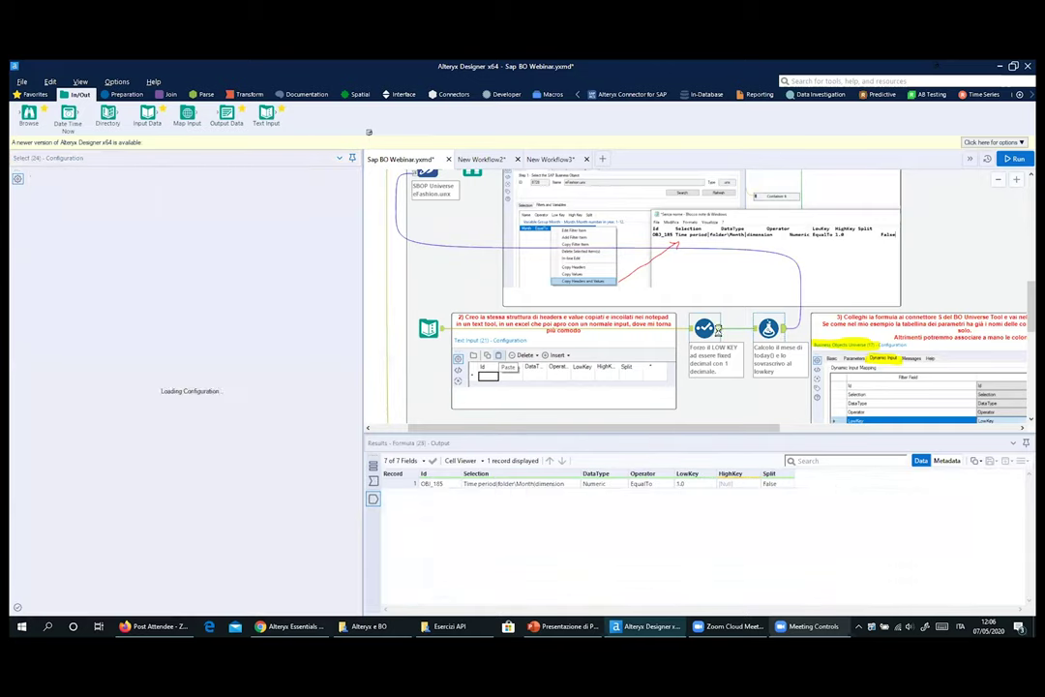
pyautogui.scroll(2, 484, 223)
pyautogui.click(474, 232)
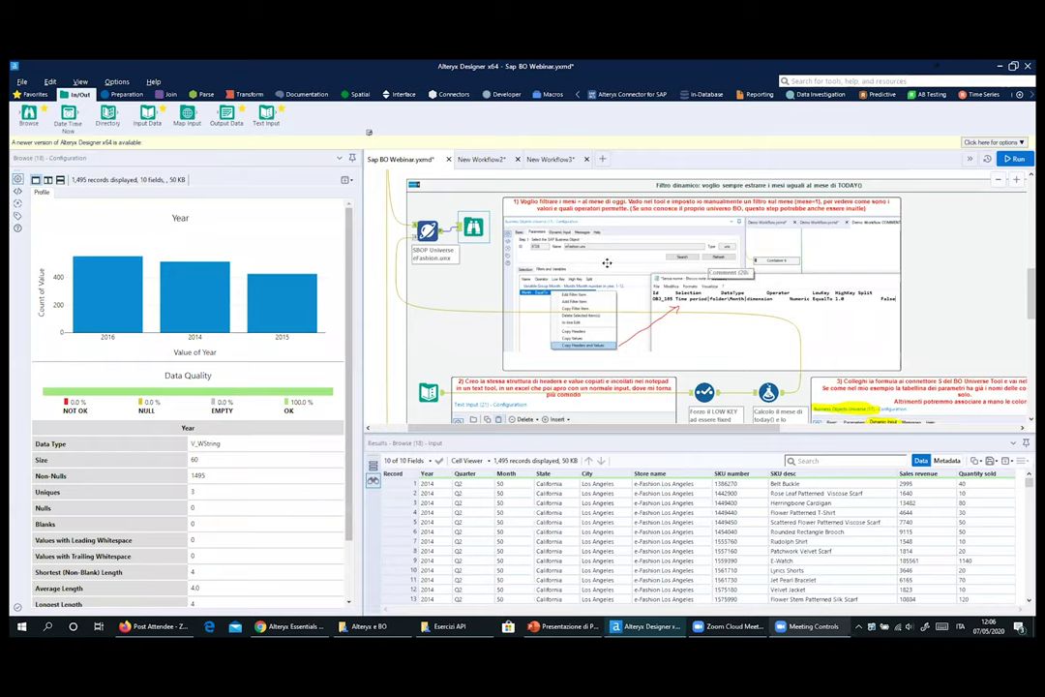
# Return to New Workflow2 and set the SBOP Webi tool's query to Query 1
pyautogui.click(485, 160)
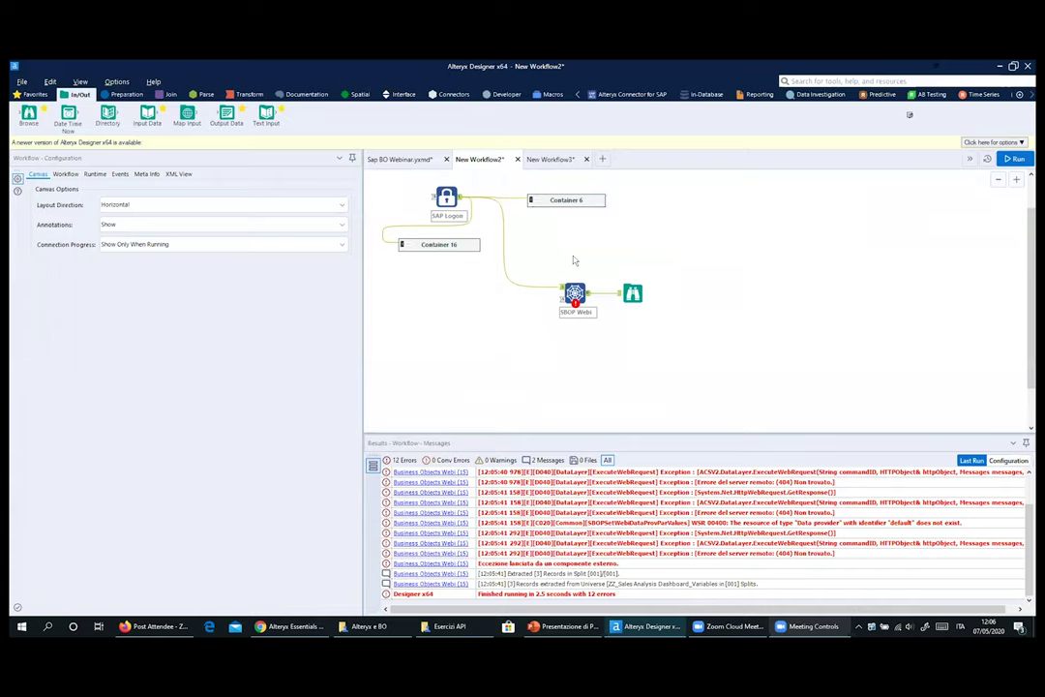
pyautogui.moveTo(575, 293)
pyautogui.click(575, 293)
pyautogui.click(162, 218)
pyautogui.click(146, 234)
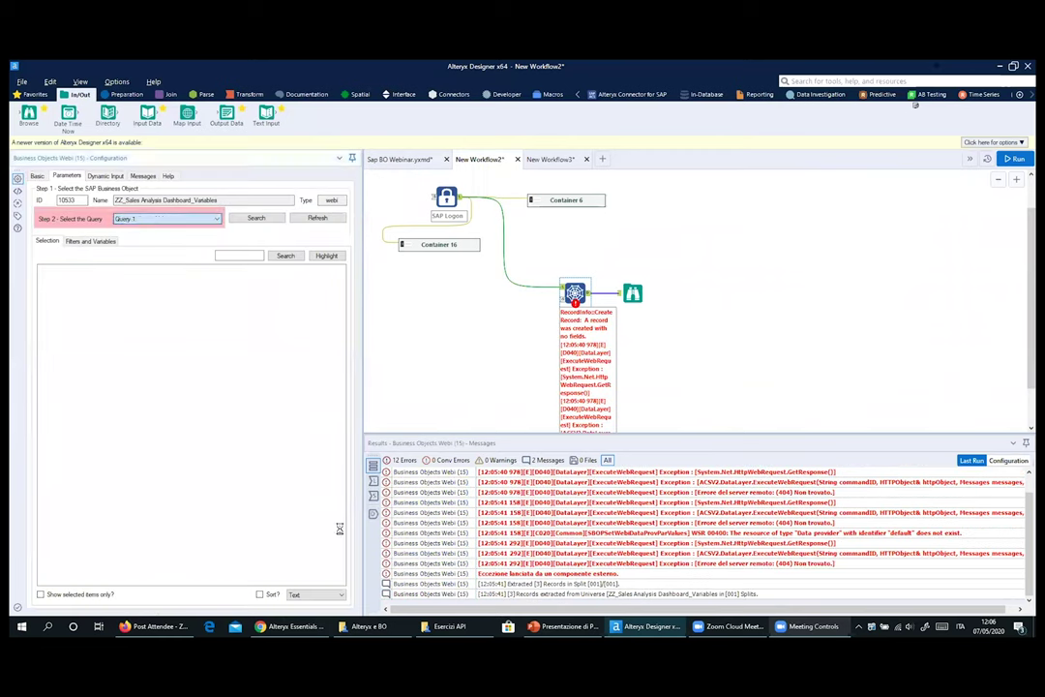
pyautogui.click(285, 255)
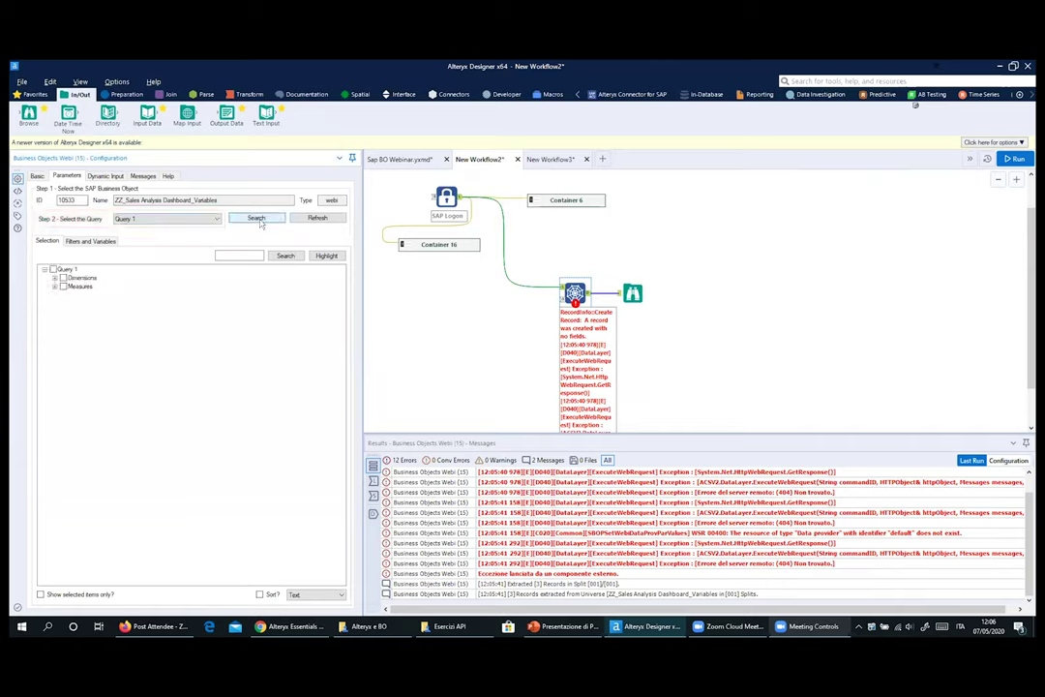
# Select Year, Month, Month Name and Sales revenue in the Webi query, and run the workflow to view the extracted records
pyautogui.click(54, 277)
pyautogui.click(55, 354)
pyautogui.click(74, 345)
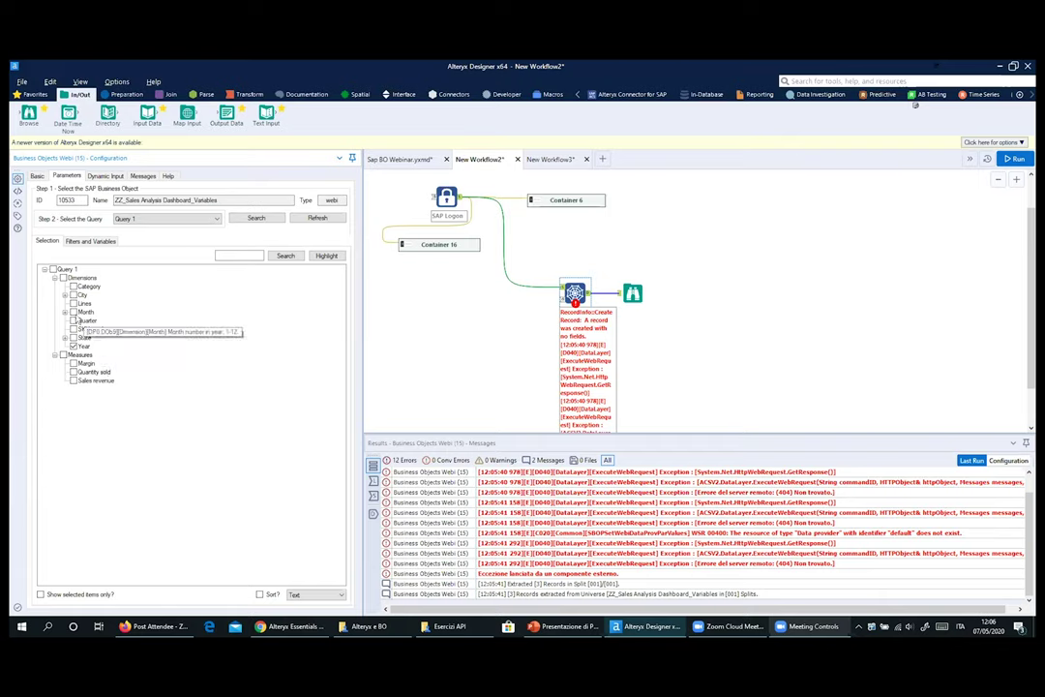
pyautogui.click(65, 312)
pyautogui.click(83, 320)
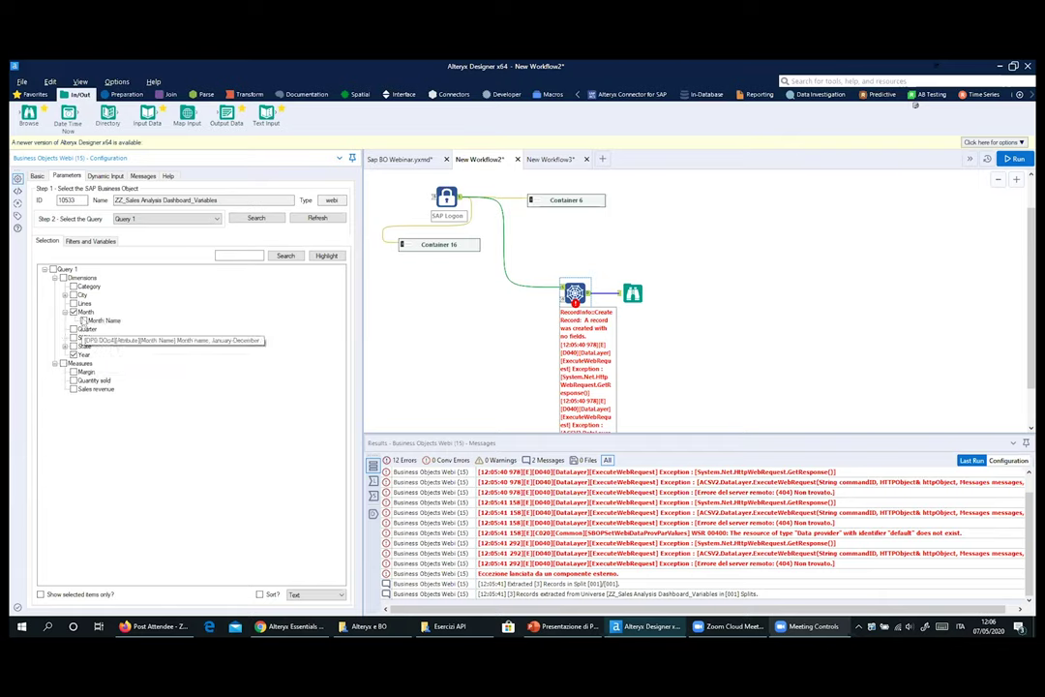
pyautogui.click(74, 389)
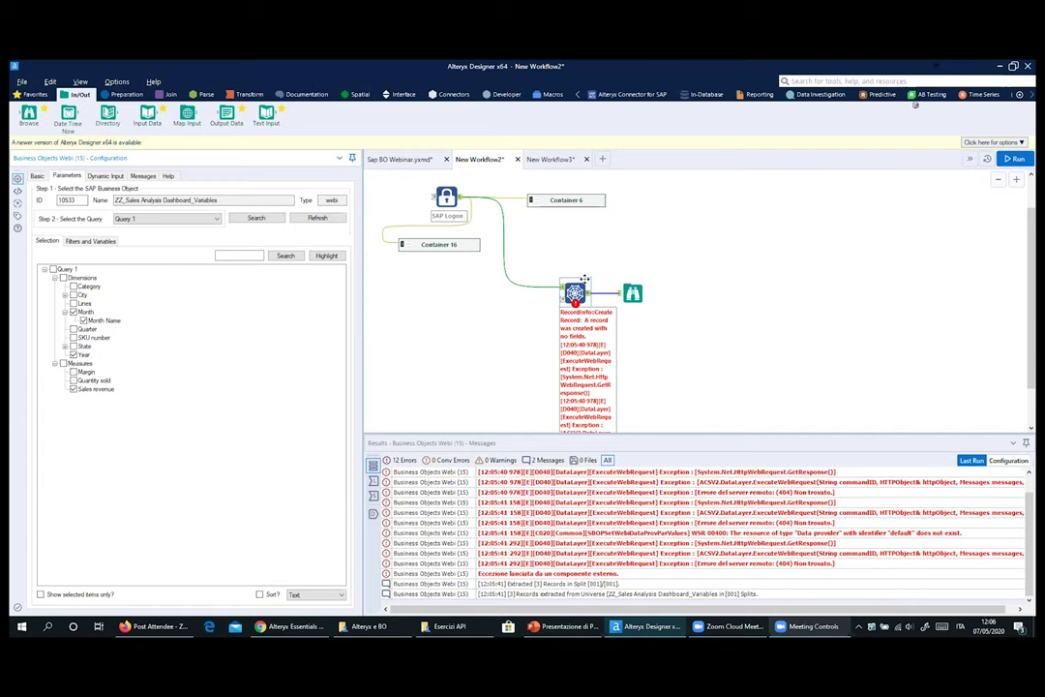
pyautogui.click(1016, 159)
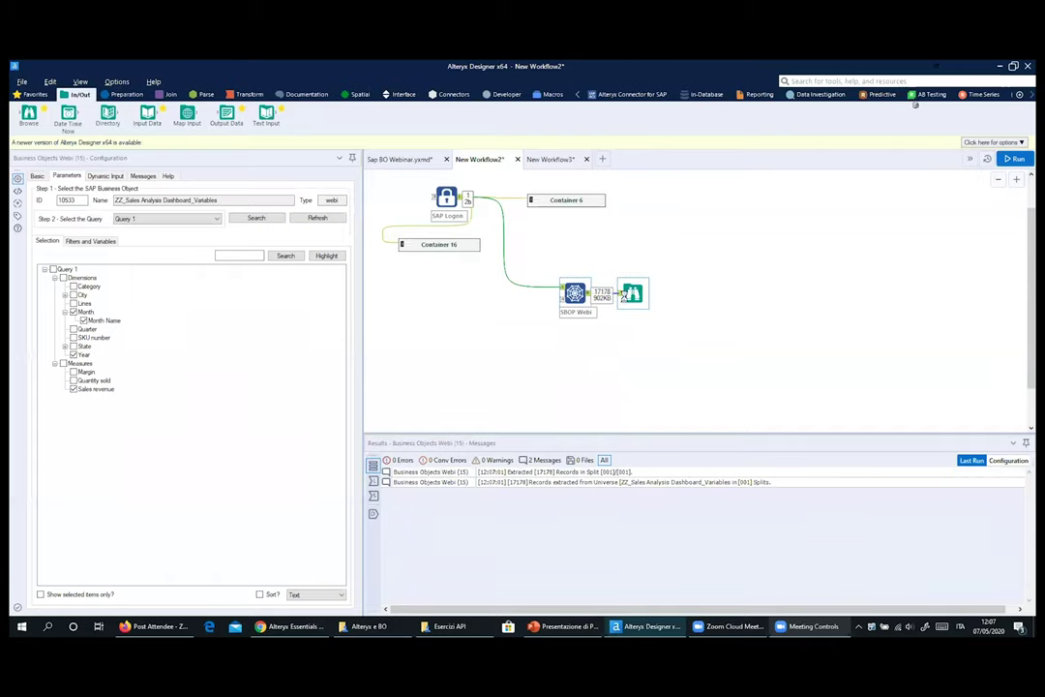
pyautogui.moveTo(628, 302); pyautogui.dragTo(641, 300)
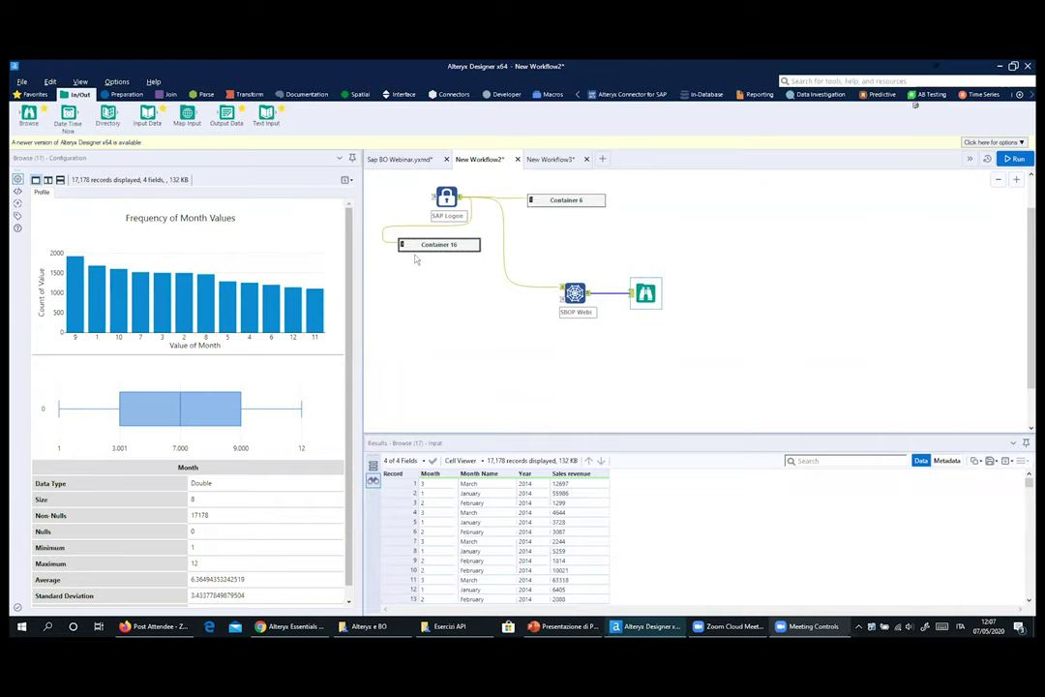
# Re-enable Container 16 and move the SBOP Webi tool and its Browse tool below the container
pyautogui.moveTo(481, 219); pyautogui.dragTo(635, 365)
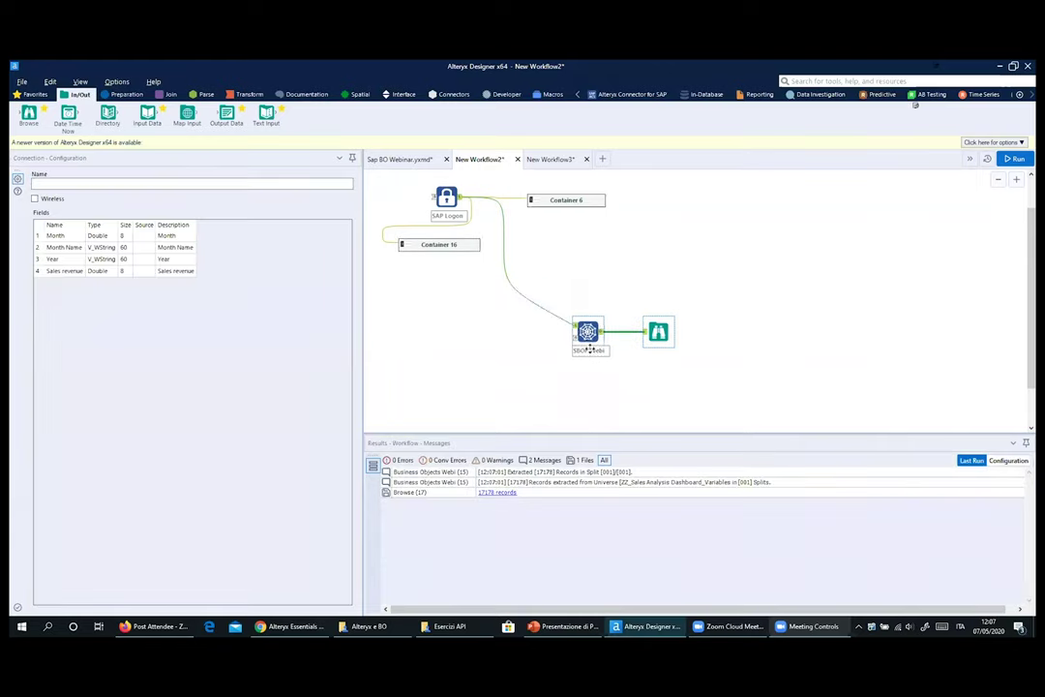
pyautogui.click(405, 244)
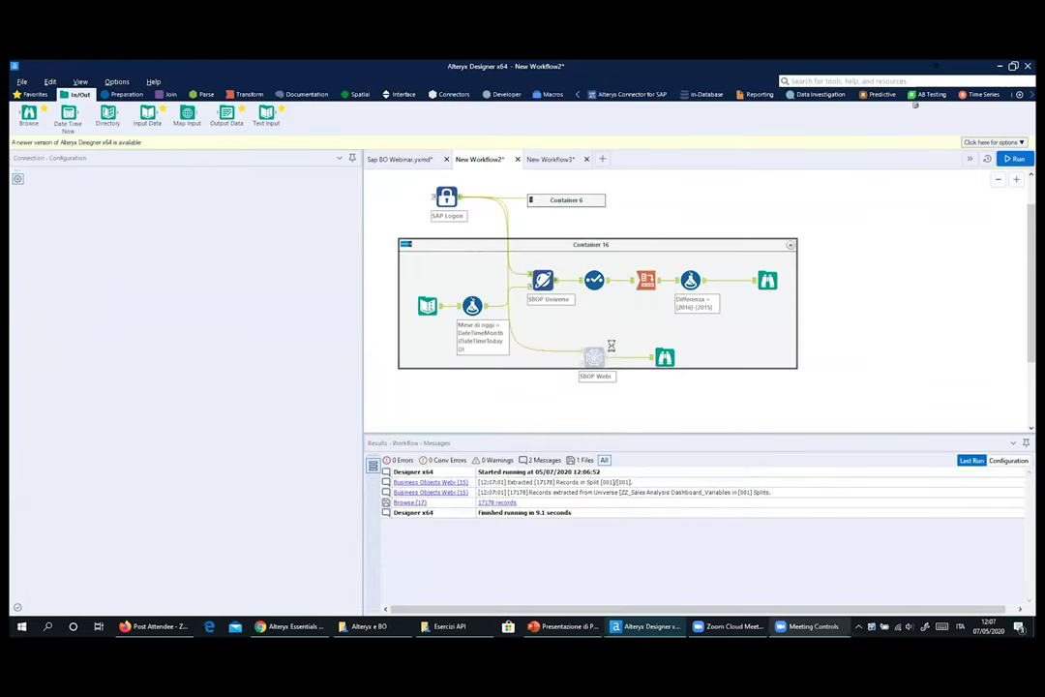
pyautogui.moveTo(595, 358); pyautogui.dragTo(607, 414)
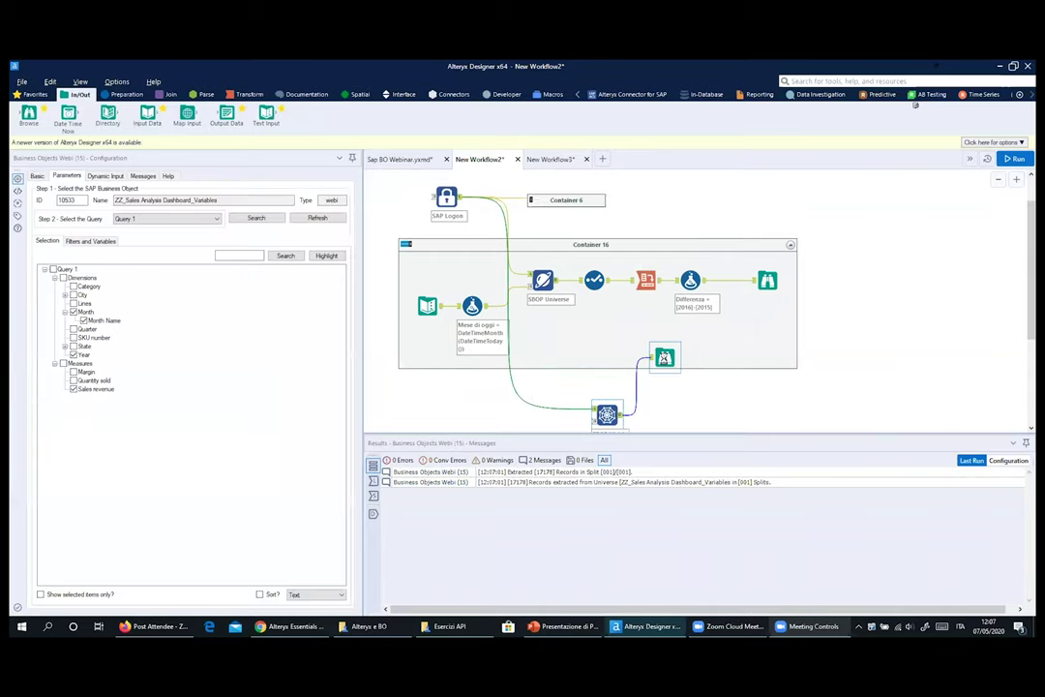
pyautogui.moveTo(663, 357); pyautogui.dragTo(671, 420)
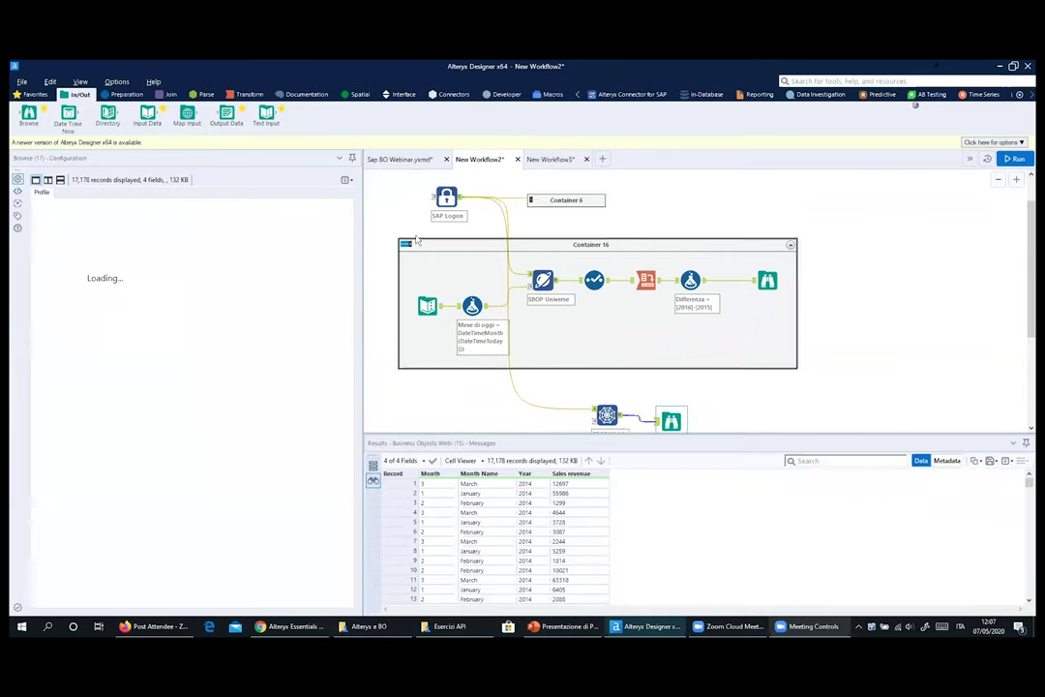
# Add a Join tool in Container 16, feeding its left input from the Select tool and its right input from SBOP Webi
pyautogui.click(171, 94)
pyautogui.moveTo(147, 114); pyautogui.dragTo(748, 319)
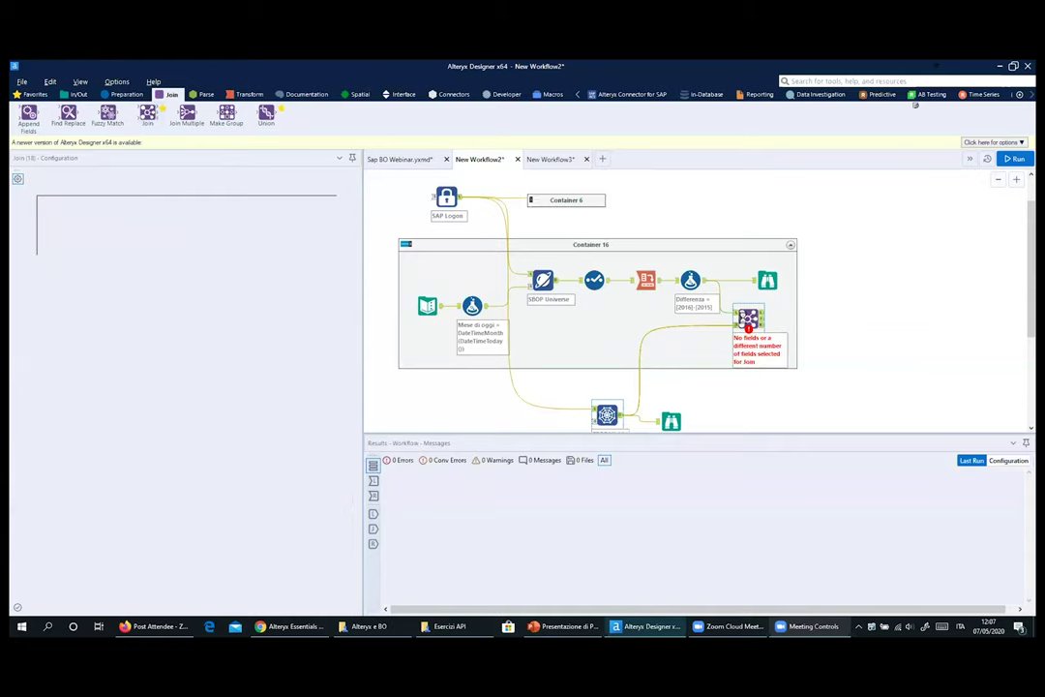
pyautogui.click(65, 212)
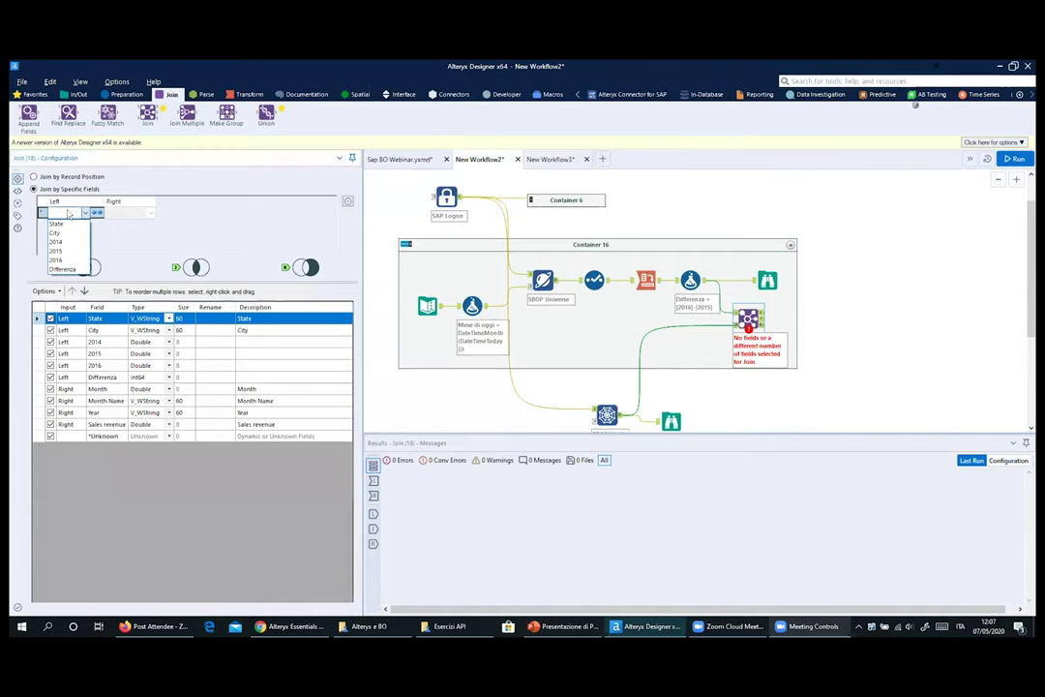
pyautogui.click(727, 316)
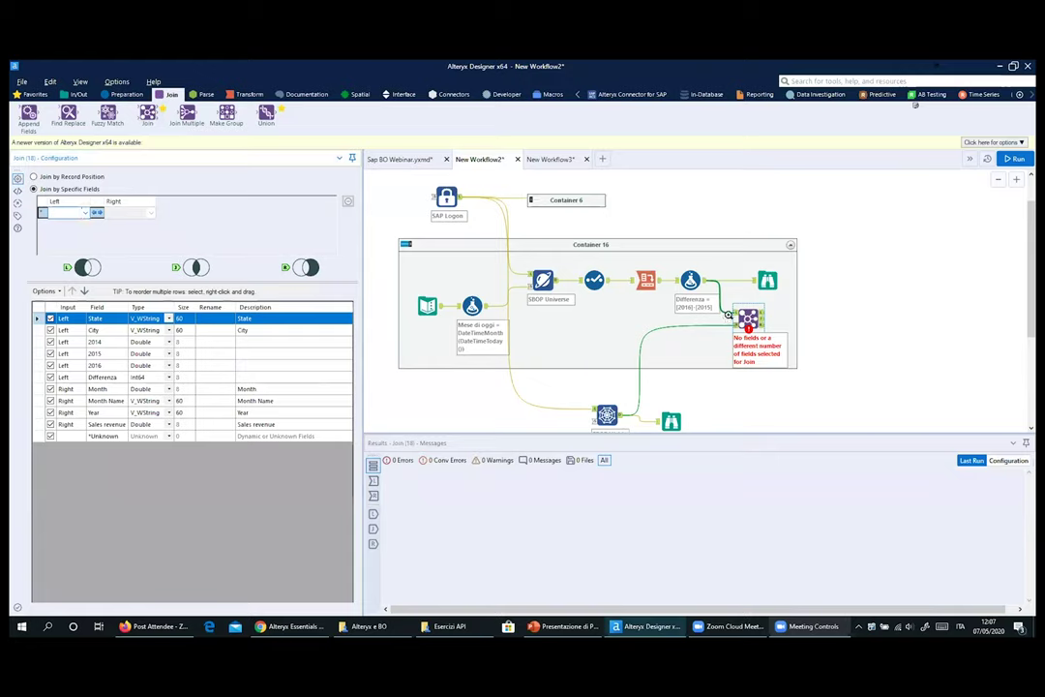
pyautogui.click(729, 314)
pyautogui.rightClick(746, 317)
pyautogui.click(607, 304)
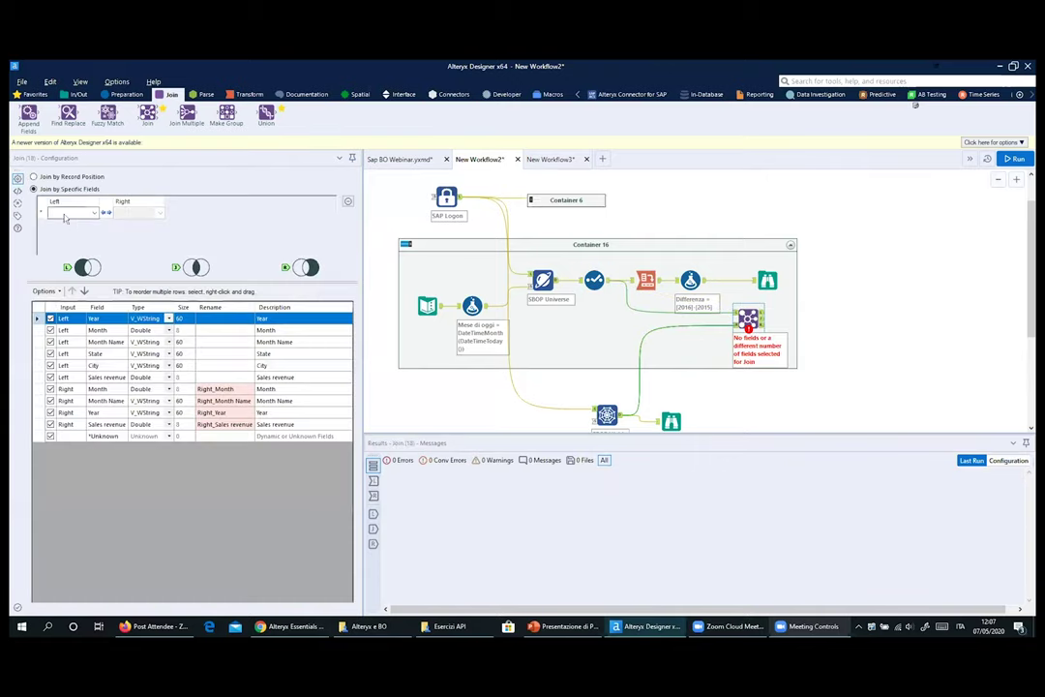
# Set the Join to match the Year and Month fields of both inputs and run the workflow
pyautogui.click(77, 212)
pyautogui.click(77, 226)
pyautogui.click(77, 225)
pyautogui.click(74, 246)
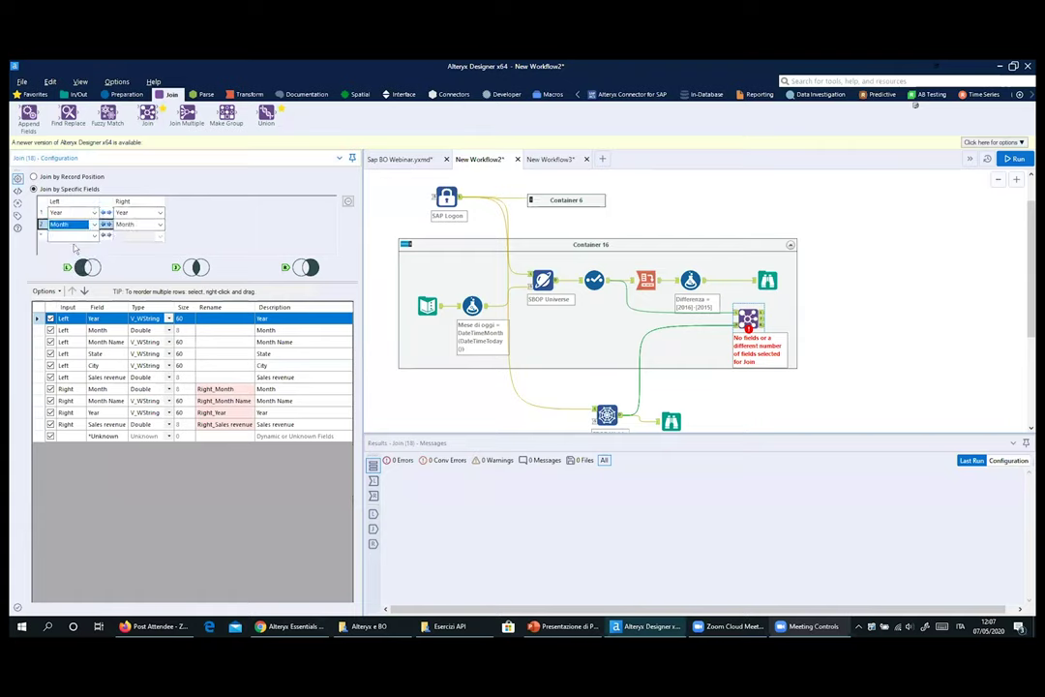
pyautogui.click(1014, 159)
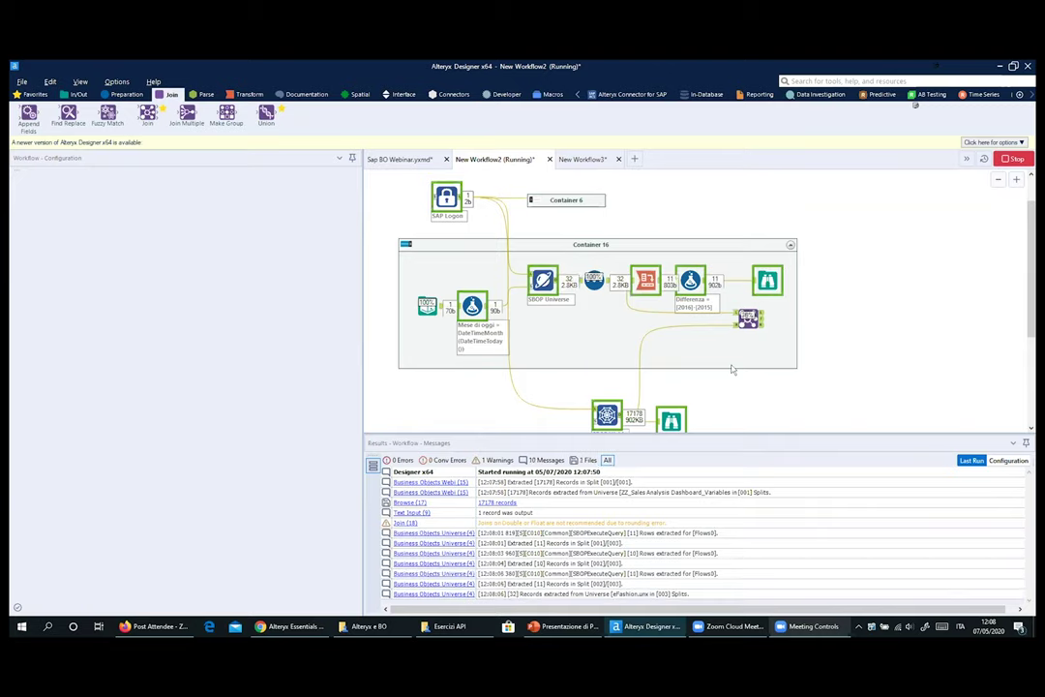
pyautogui.scroll(-2, 799, 254)
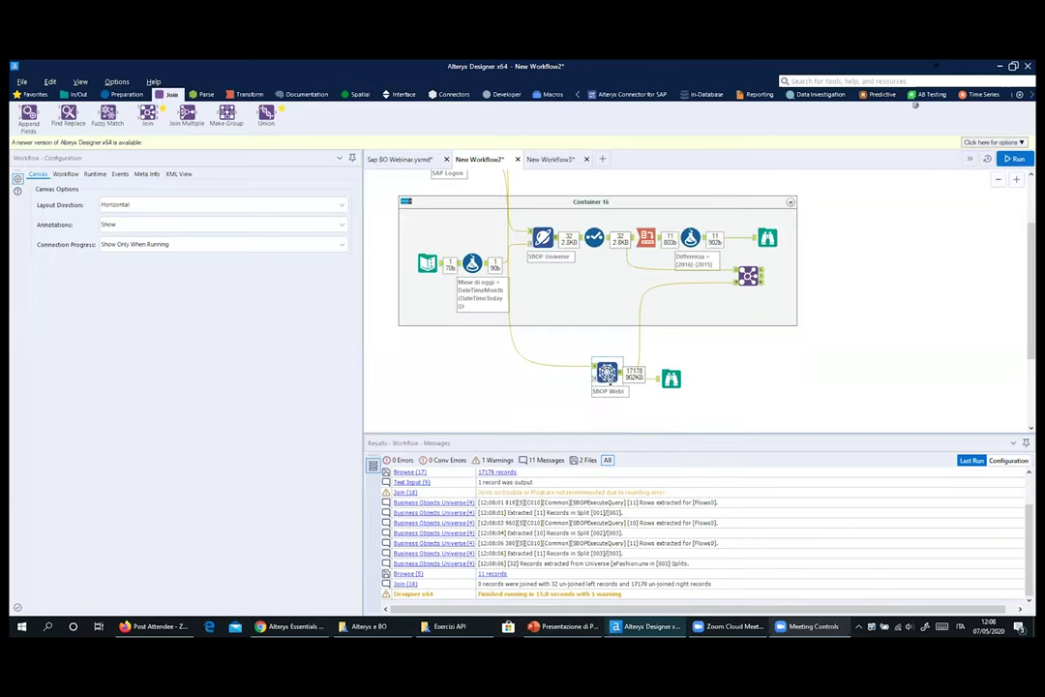
# Inspect the unmatched left and right output records of the Join tool in Container 16
pyautogui.click(751, 276)
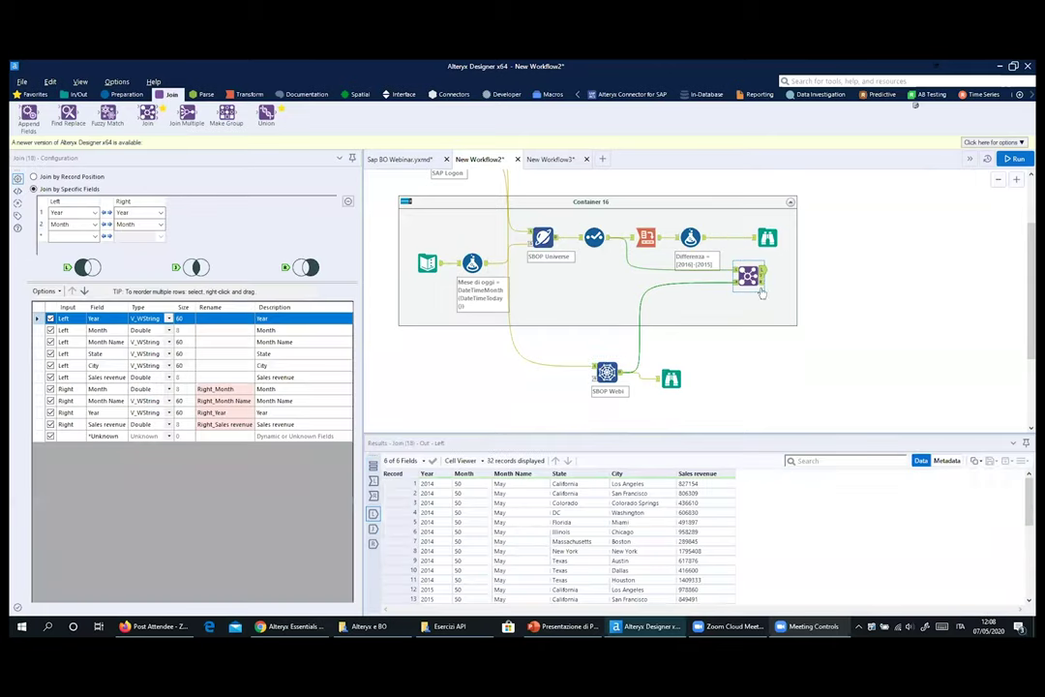
pyautogui.click(761, 282)
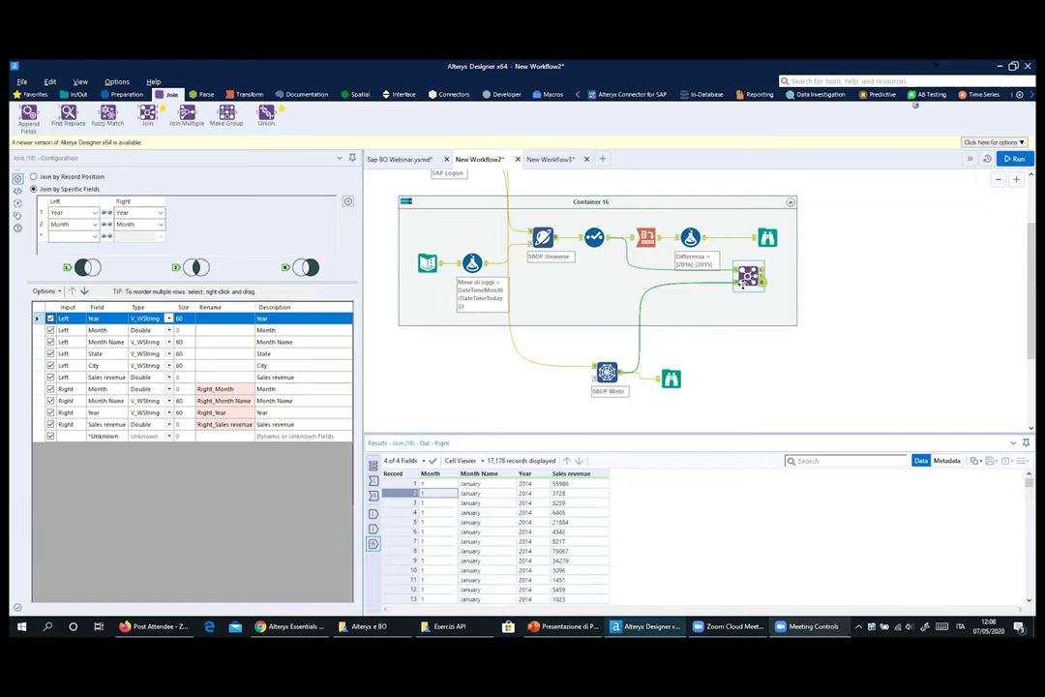
pyautogui.scroll(1, 740, 279)
pyautogui.scroll(-2, 716, 272)
pyautogui.scroll(2, 684, 265)
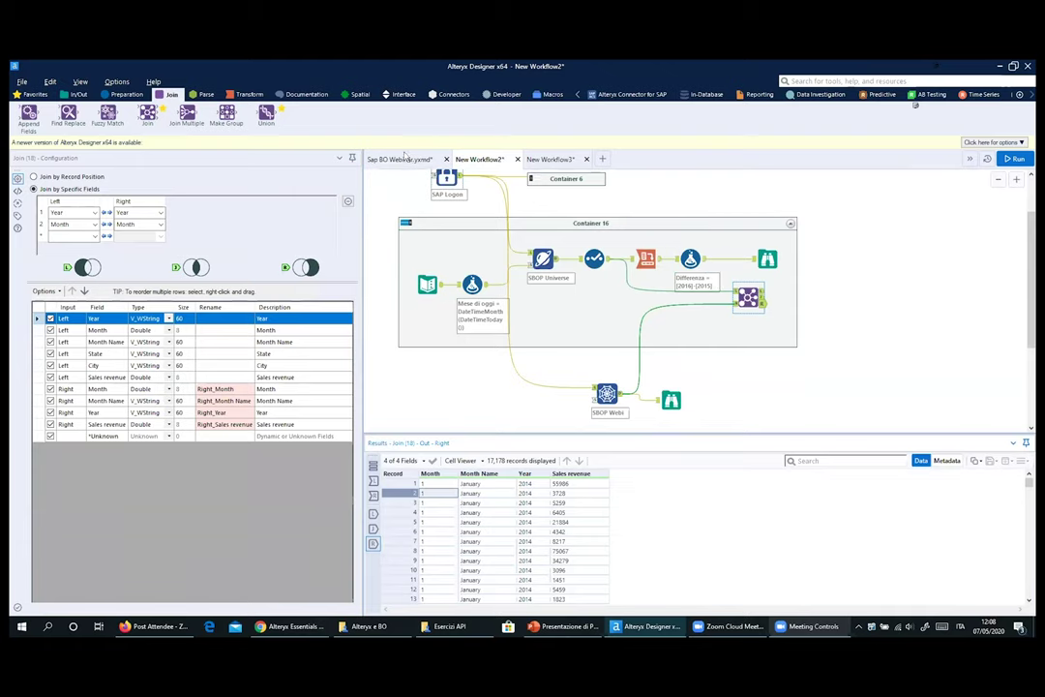
# Switch to the Sap BO Webinar.yxmd workflow, enlarge its canvas area and examine the SAP Logon tool's configuration
pyautogui.click(407, 159)
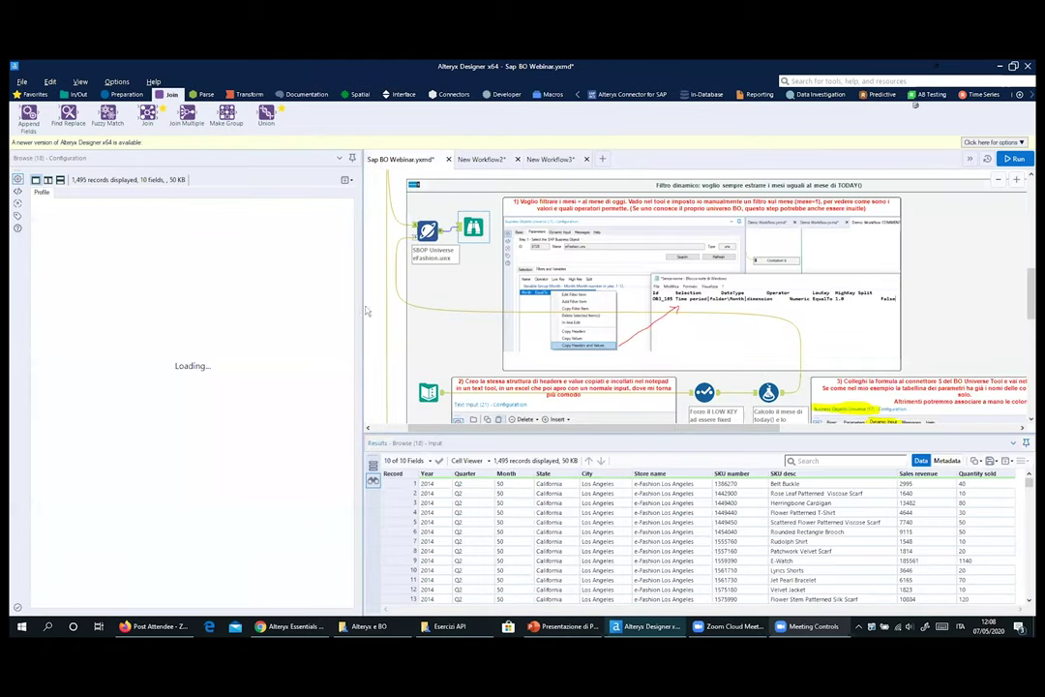
pyautogui.moveTo(361, 305); pyautogui.dragTo(257, 305)
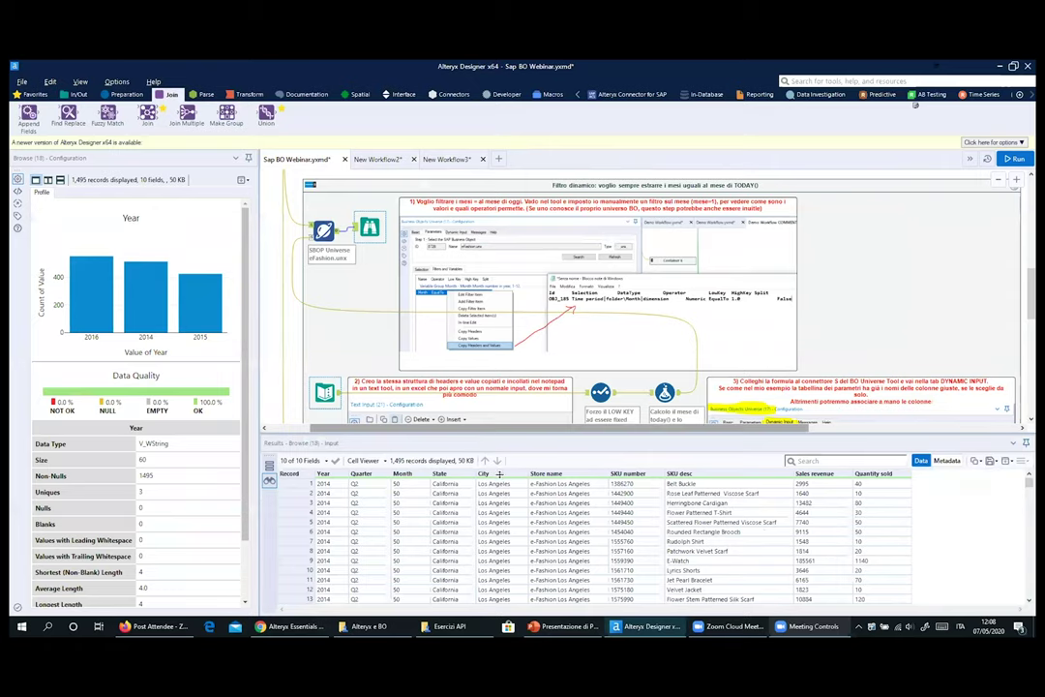
pyautogui.moveTo(495, 431); pyautogui.dragTo(489, 494)
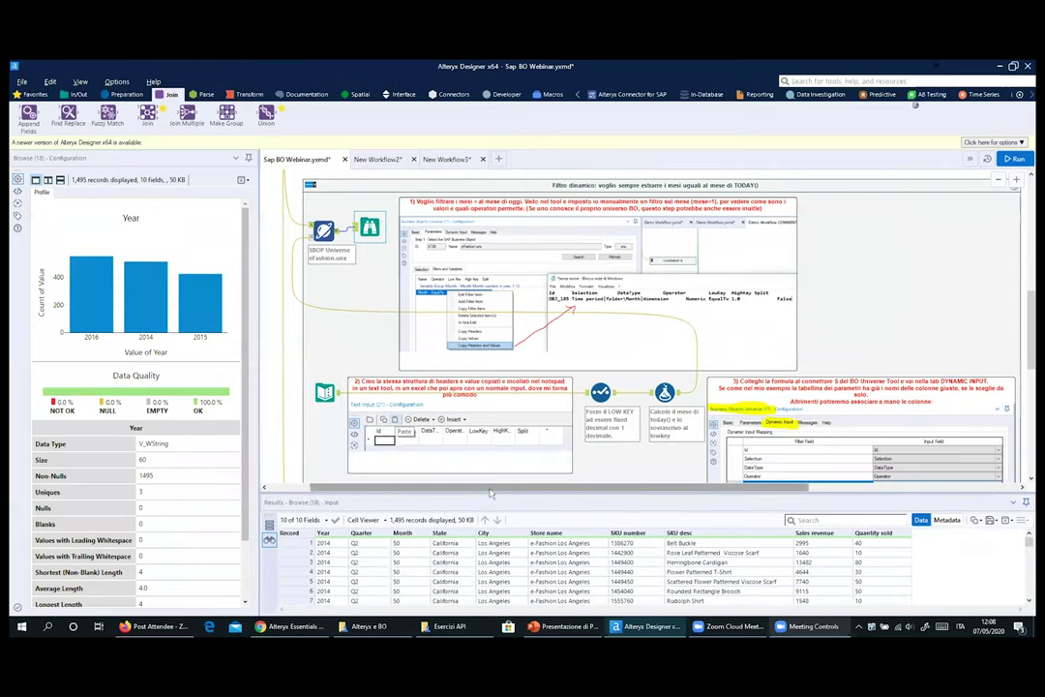
pyautogui.scroll(5, 451, 366)
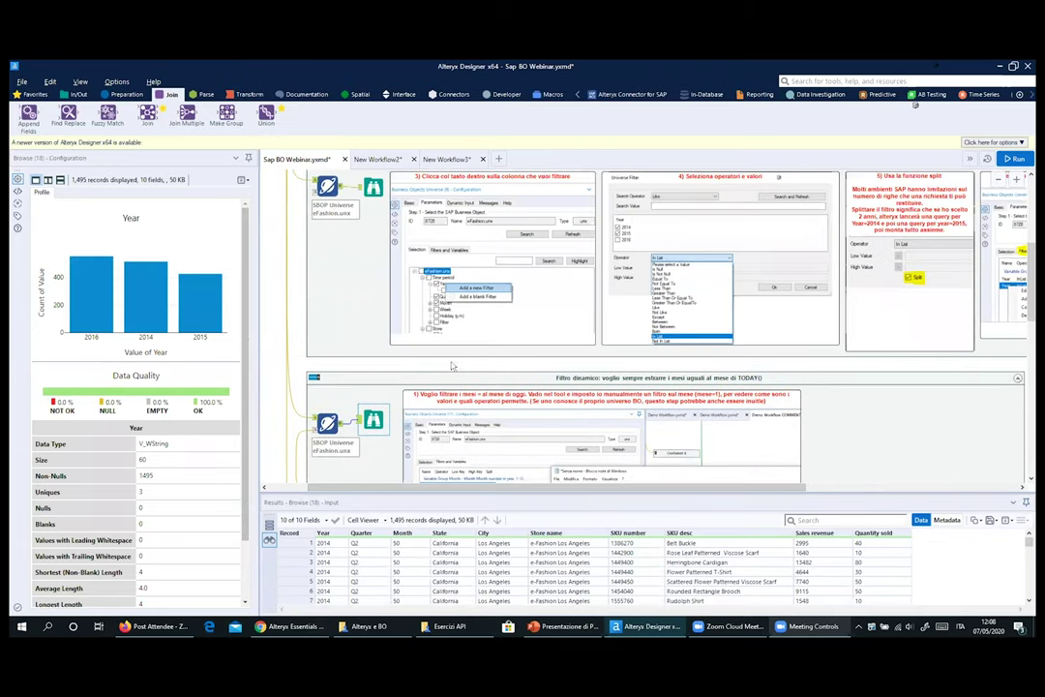
pyautogui.scroll(3, 363, 271)
pyautogui.scroll(3, 387, 377)
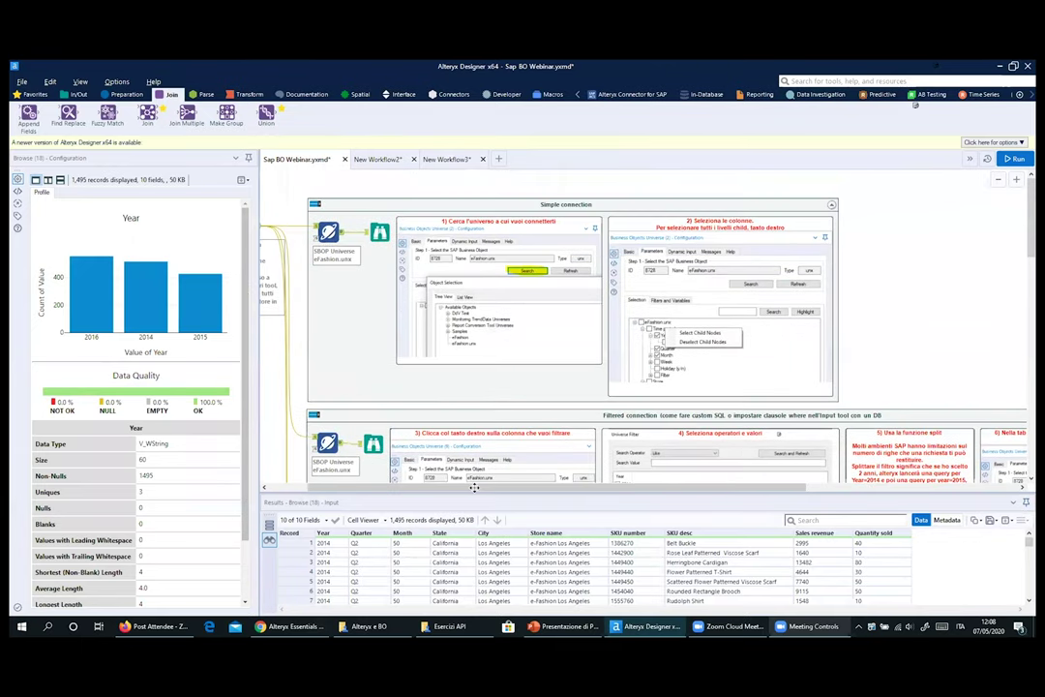
pyautogui.click(267, 229)
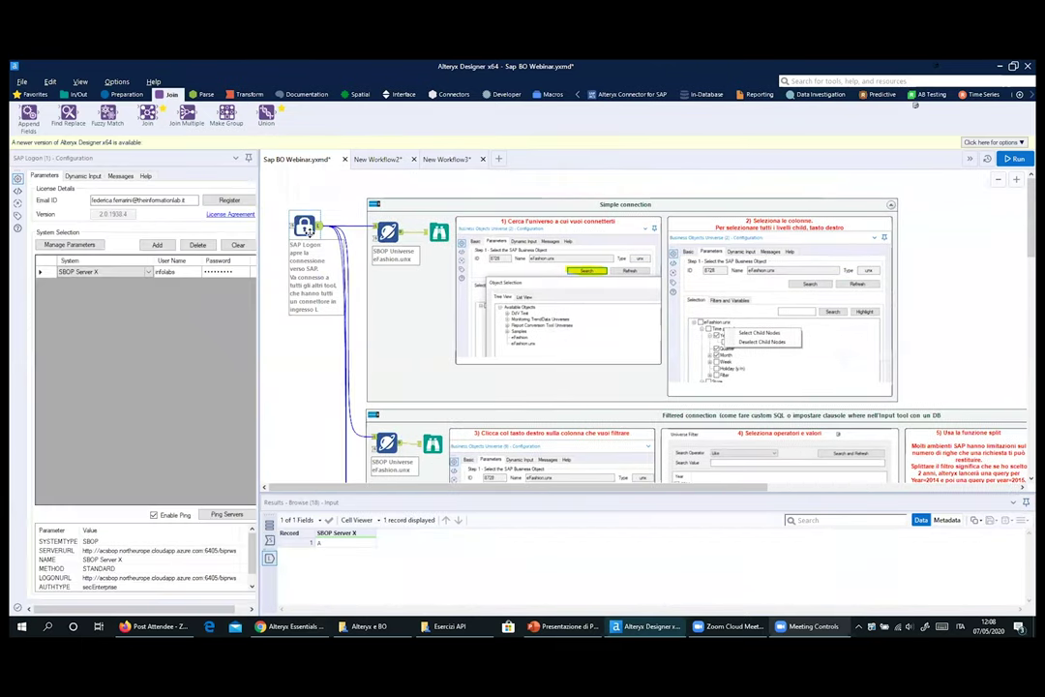
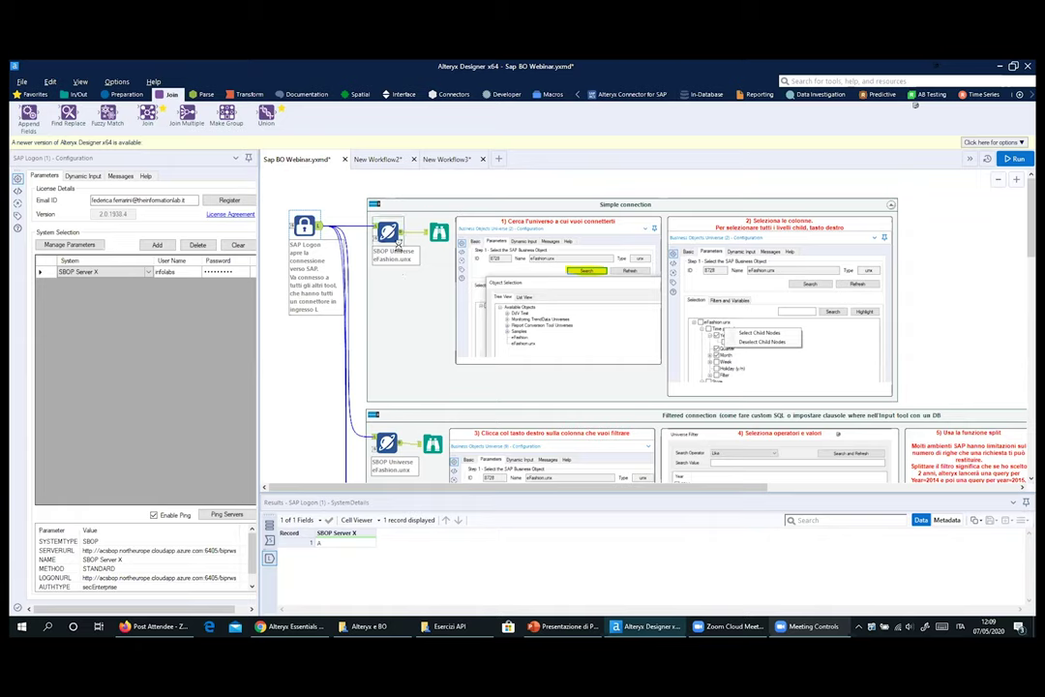
# Review the Simple connection's SBOP Universe tool: the available universes, the selected fields and the filter list
pyautogui.click(387, 232)
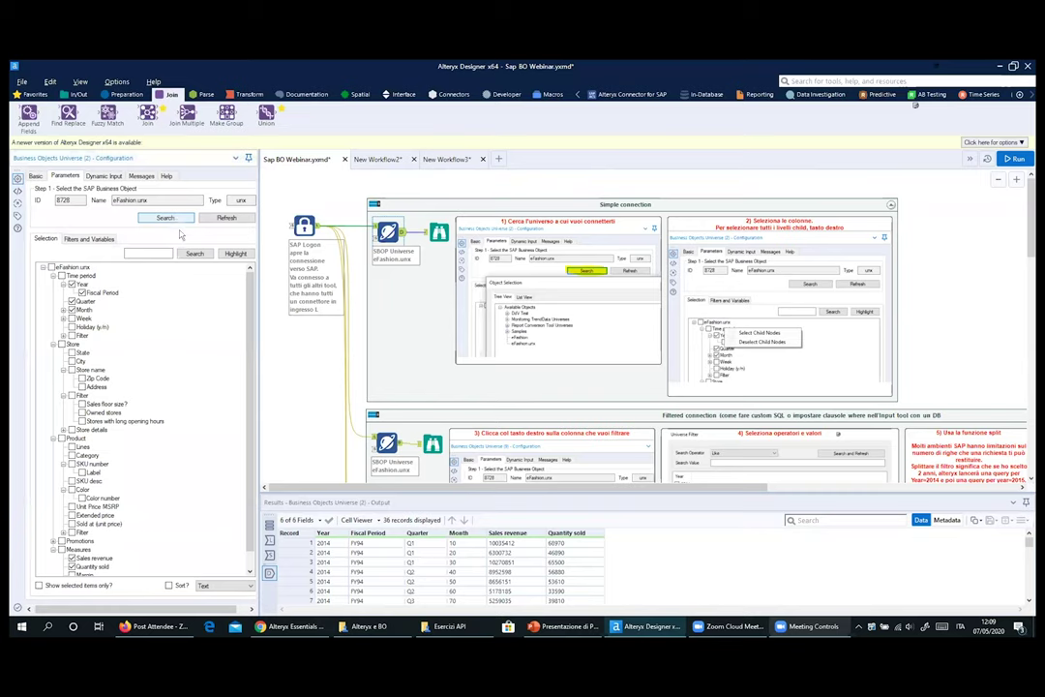
pyautogui.click(155, 217)
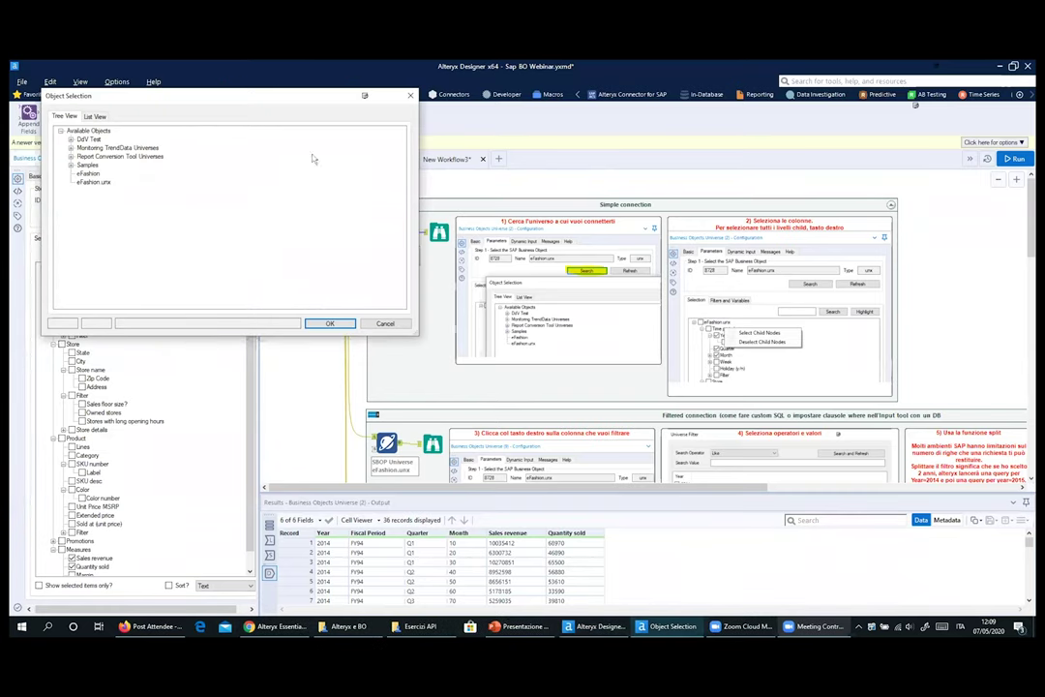
pyautogui.click(409, 96)
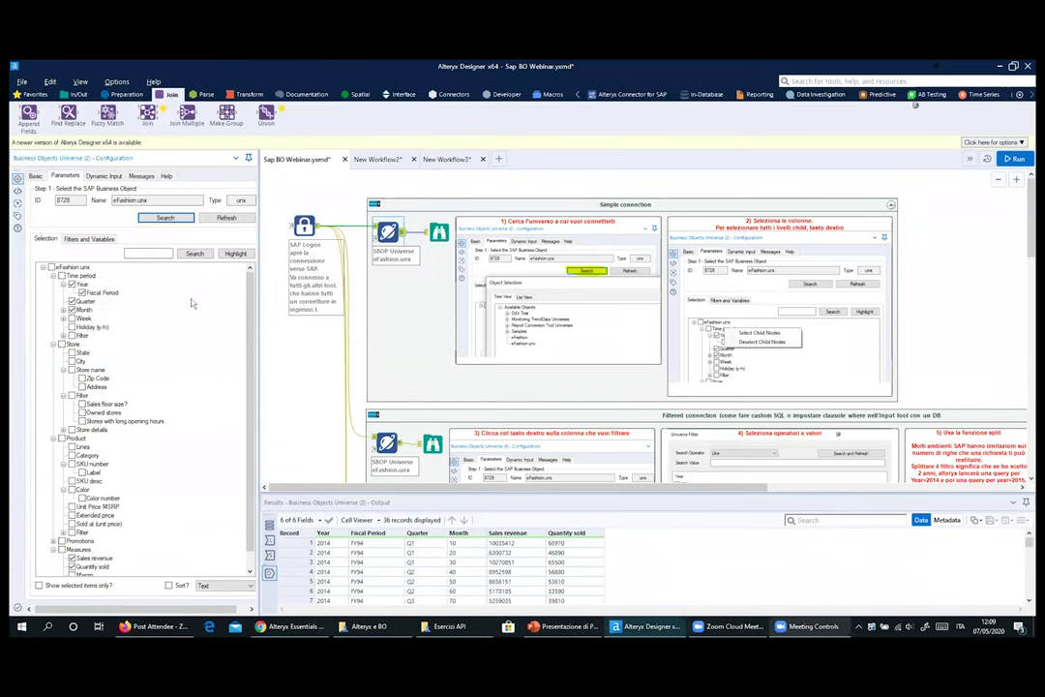
pyautogui.moveTo(259, 326); pyautogui.dragTo(292, 334)
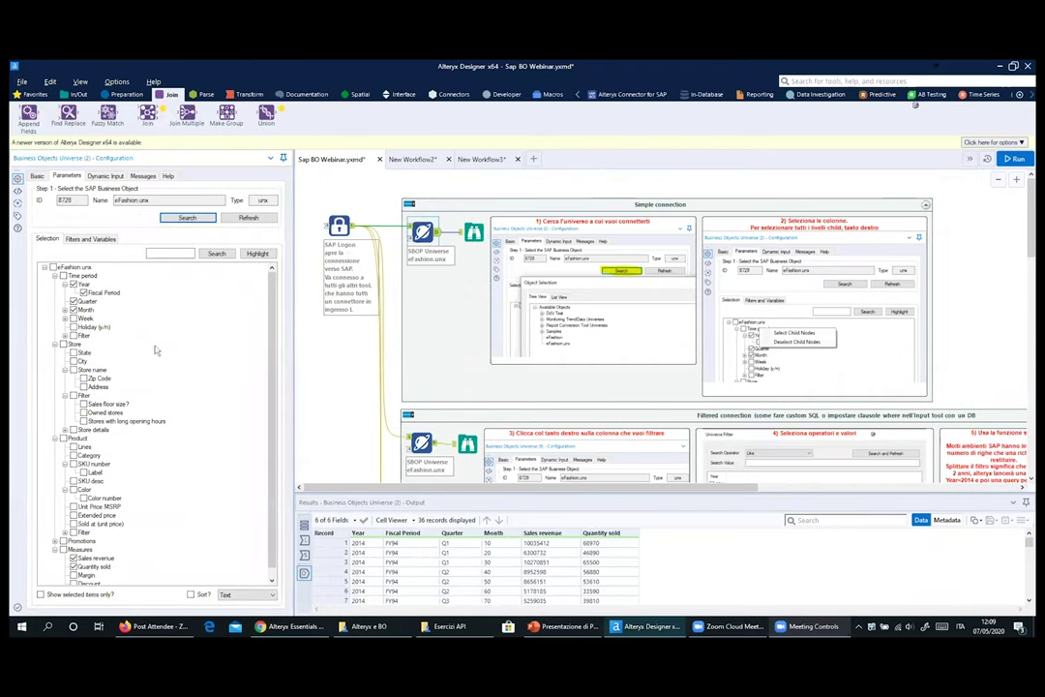
pyautogui.scroll(-1, 136, 372)
pyautogui.scroll(1, 121, 384)
pyautogui.click(76, 242)
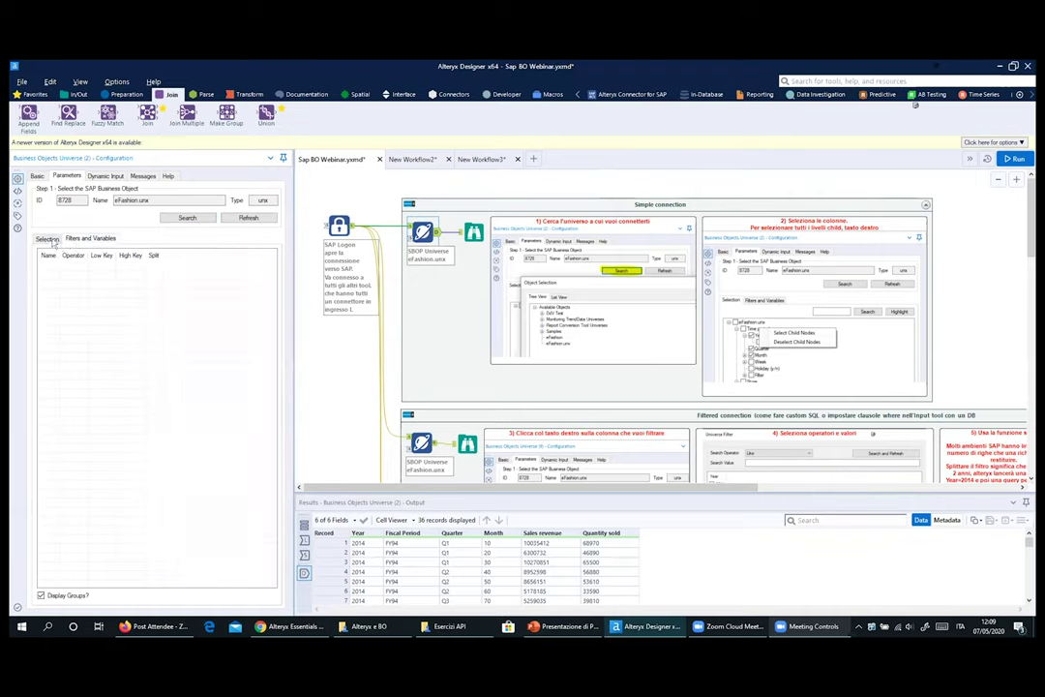
pyautogui.click(179, 219)
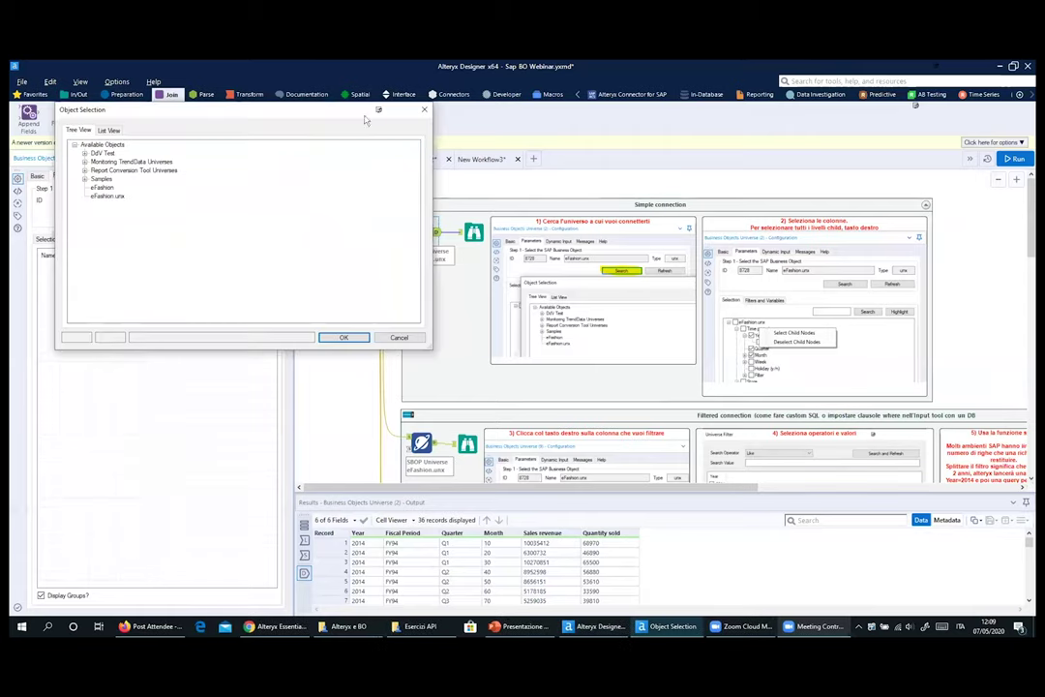
pyautogui.click(424, 109)
pyautogui.click(48, 239)
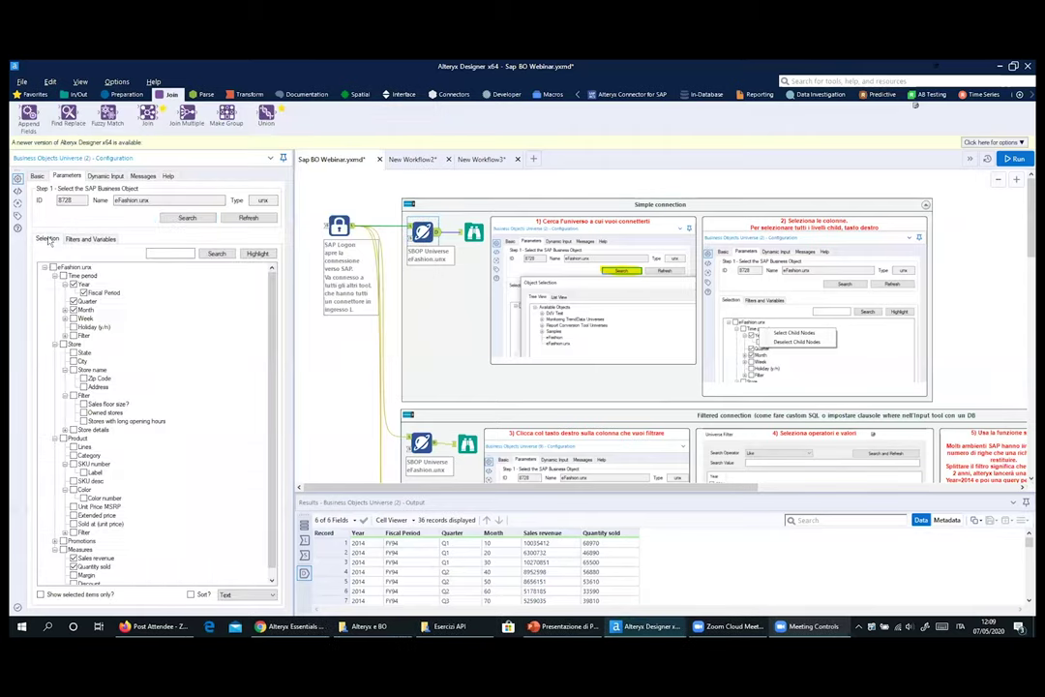
# Start a new universe filter on the City field and load its available values
pyautogui.rightClick(104, 360)
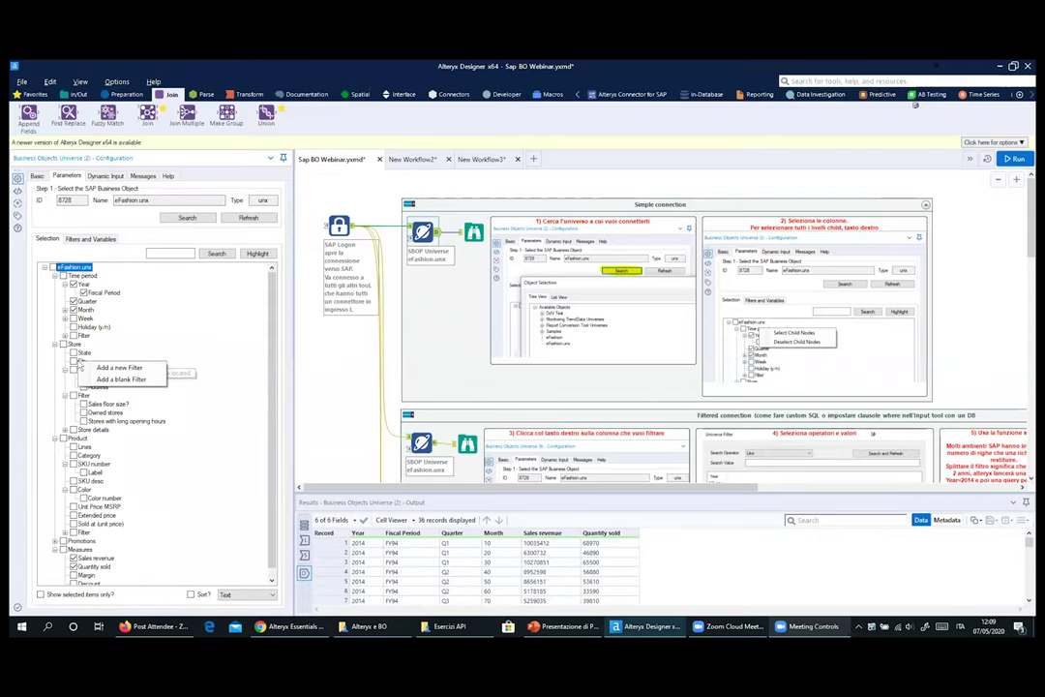
pyautogui.press('Escape')
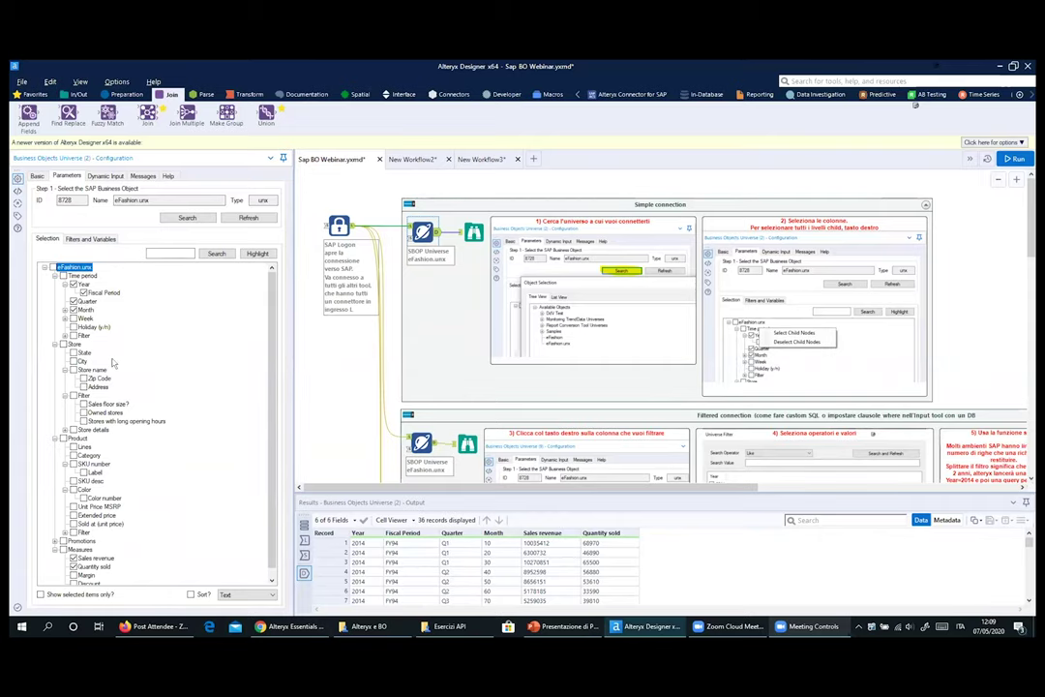
pyautogui.doubleClick(112, 362)
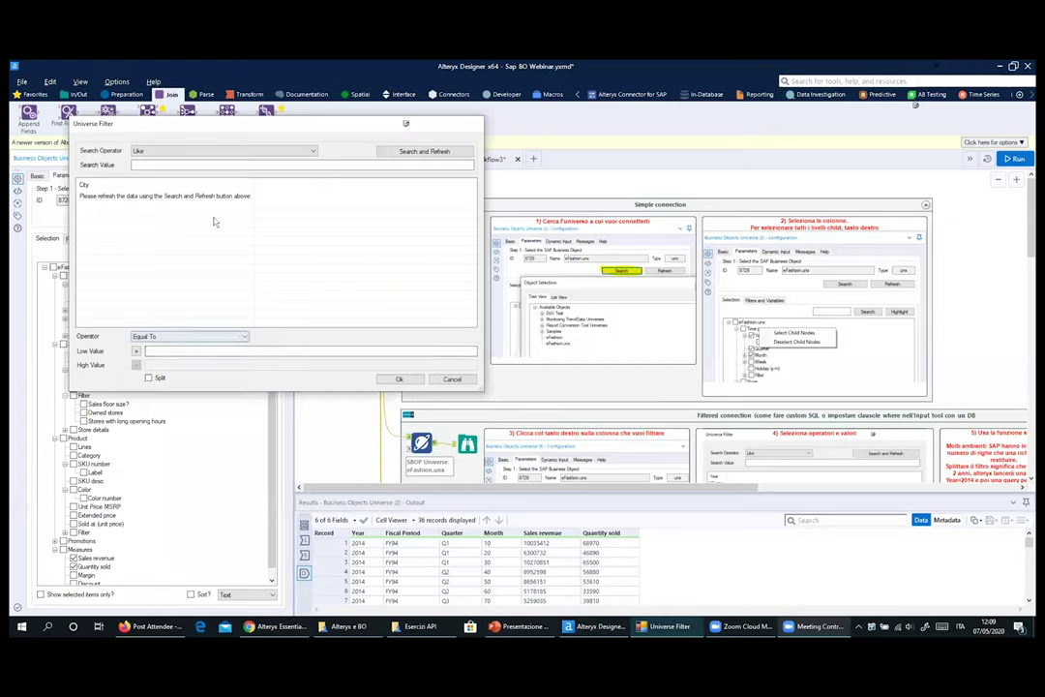
pyautogui.click(443, 152)
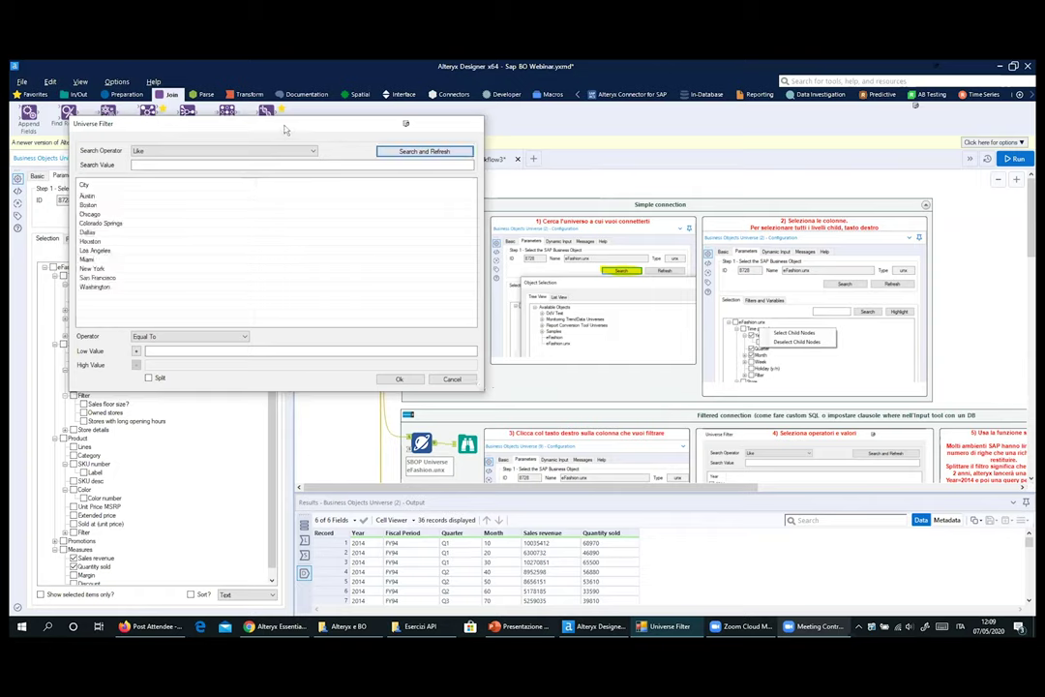
pyautogui.moveTo(286, 129); pyautogui.dragTo(369, 138)
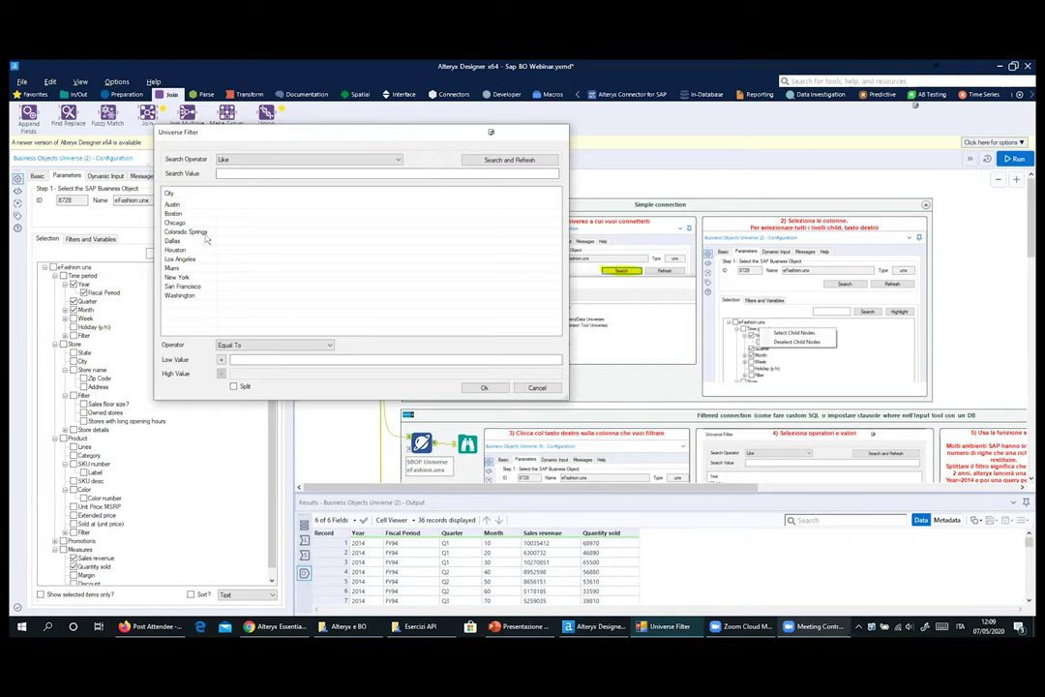
# Try an In List filter with every city ticked and Split enabled, and cancel the filter
pyautogui.click(296, 346)
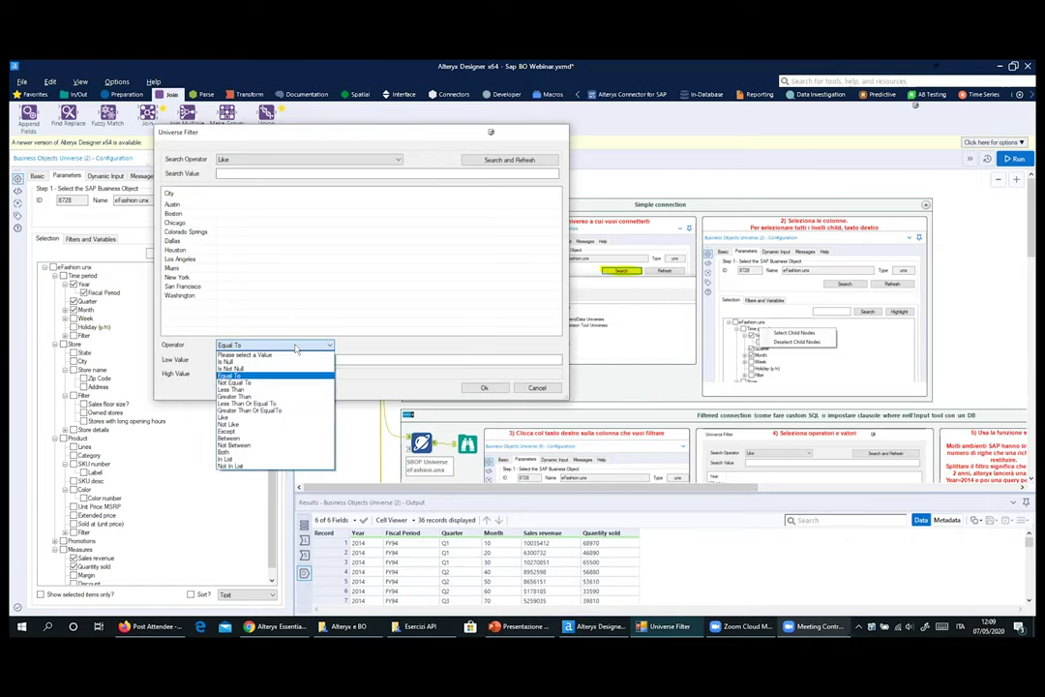
pyautogui.click(263, 459)
pyautogui.click(166, 204)
pyautogui.click(167, 213)
pyautogui.click(166, 223)
pyautogui.click(166, 232)
pyautogui.click(166, 240)
pyautogui.click(166, 250)
pyautogui.click(166, 258)
pyautogui.click(166, 267)
pyautogui.click(167, 287)
pyautogui.click(166, 296)
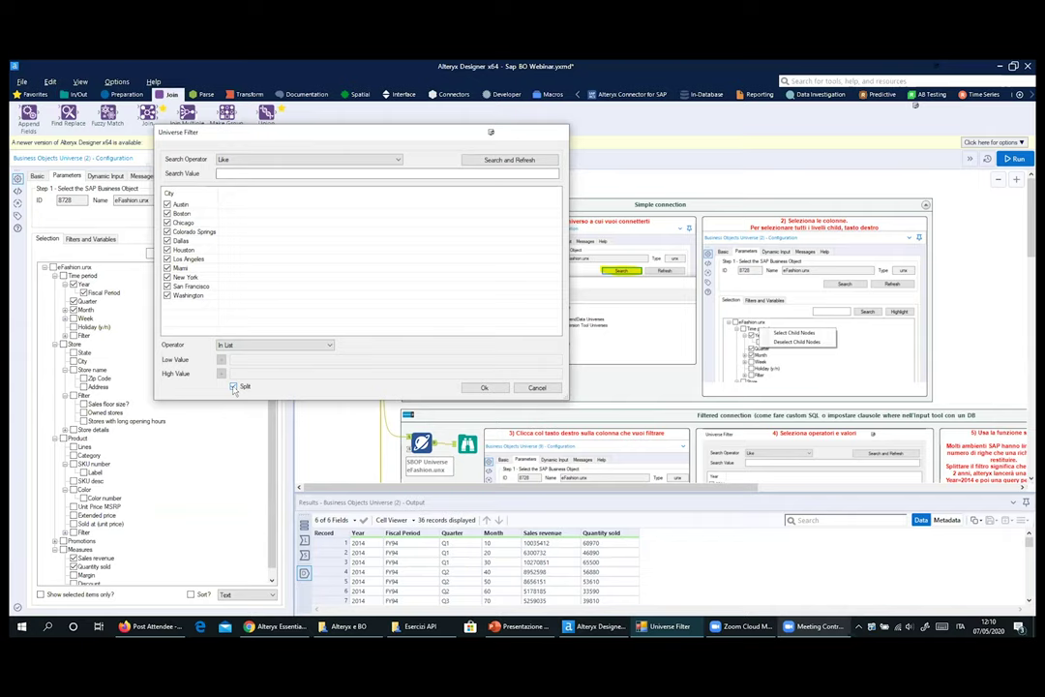
pyautogui.click(538, 388)
# Review the webinar workflow's Simple connection, Filtered connection and dynamic filter sections with their instruction notes
pyautogui.scroll(-3, 606, 332)
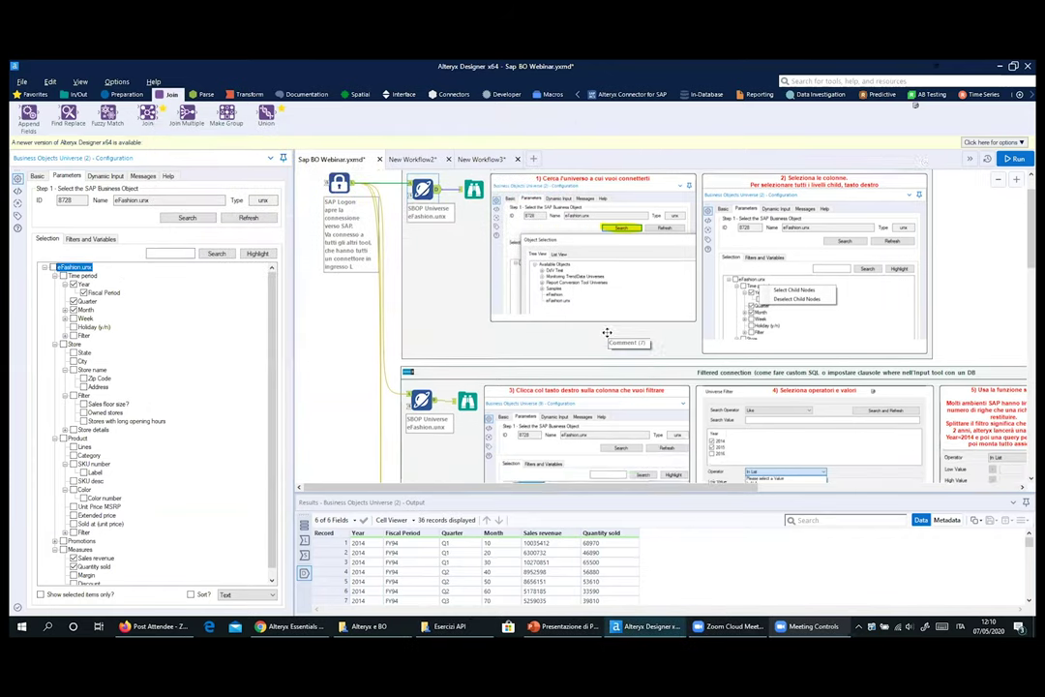
pyautogui.scroll(2, 607, 332)
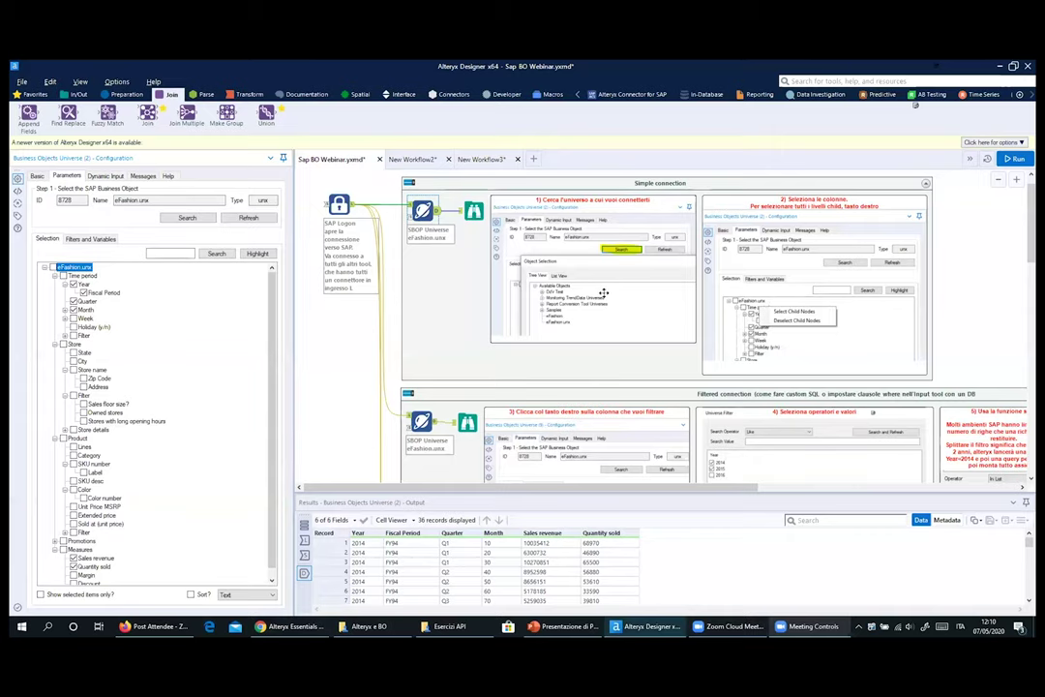
pyautogui.scroll(-2, 600, 290)
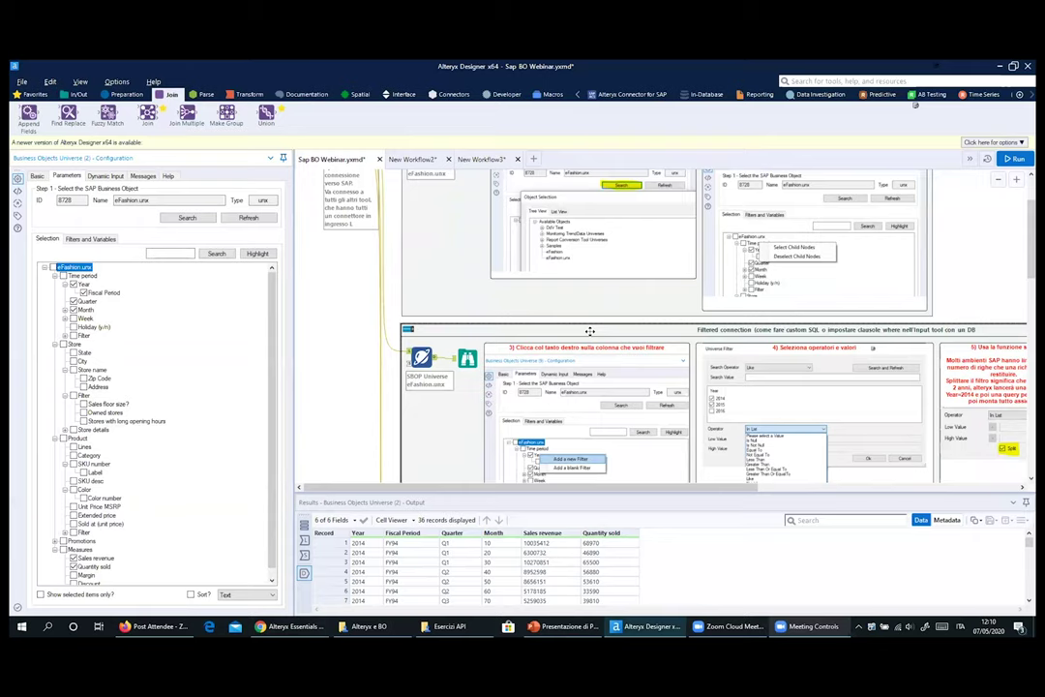
pyautogui.scroll(-6, 591, 324)
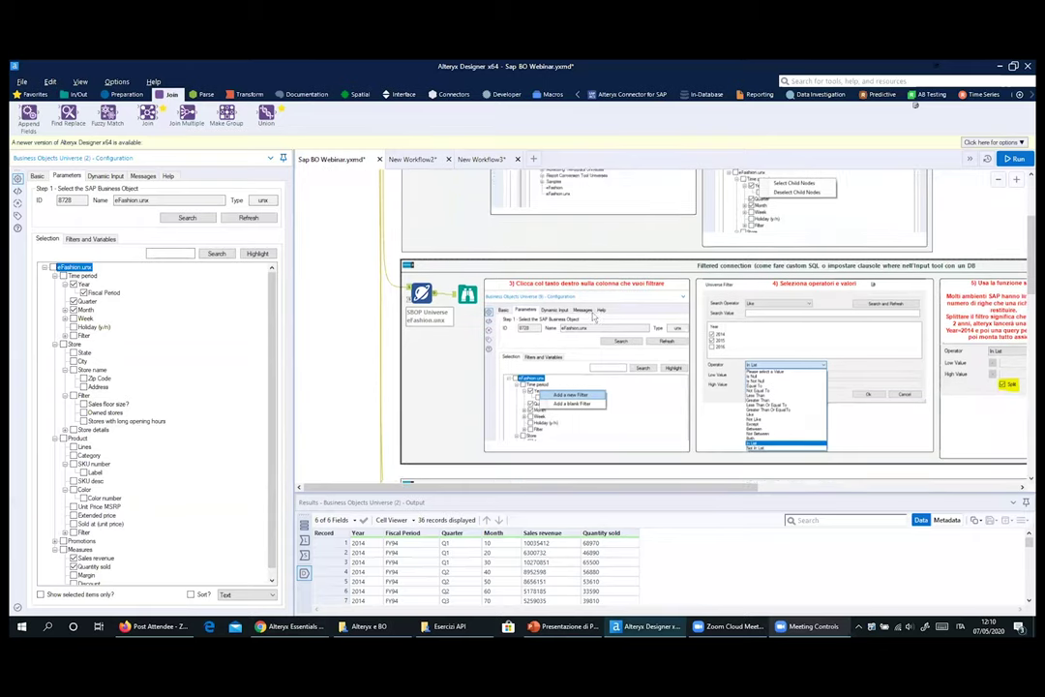
pyautogui.scroll(-3, 591, 312)
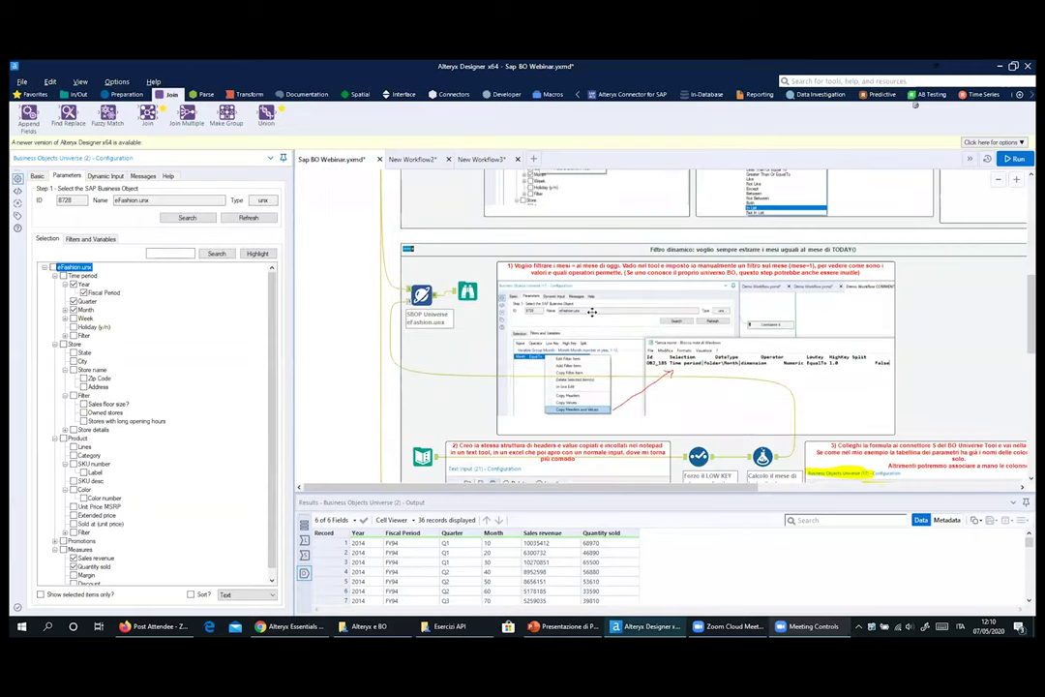
pyautogui.scroll(-5, 592, 311)
pyautogui.scroll(2, 560, 304)
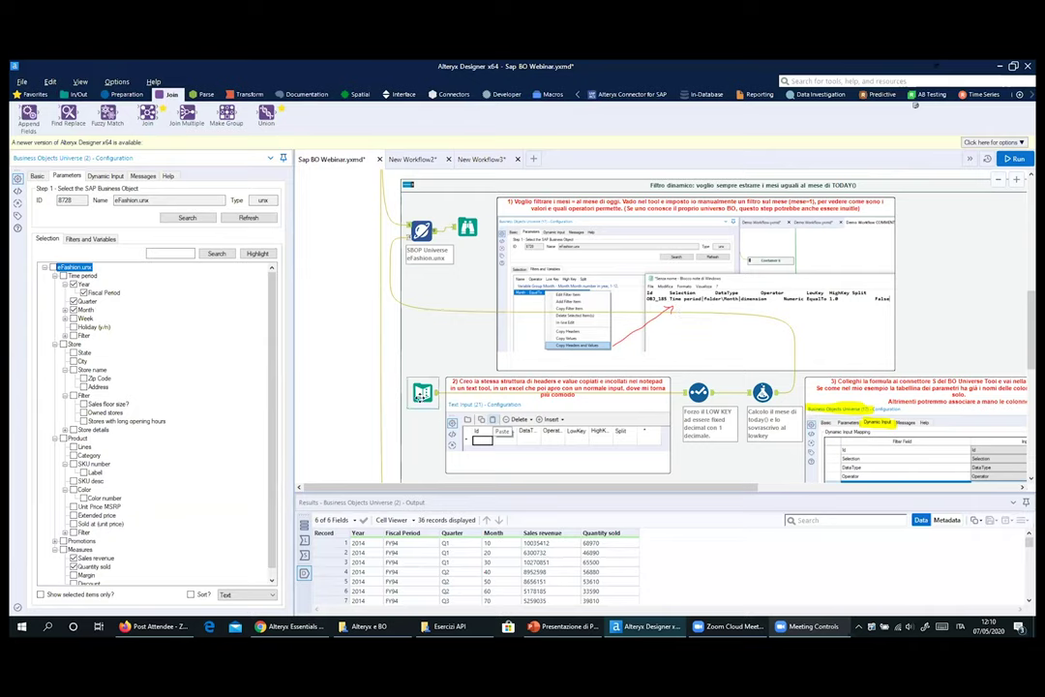
# Examine the dynamic filter's Text Input, the LowKey formula and the SBOP Universe tool's Dynamic Input mapping
pyautogui.click(420, 397)
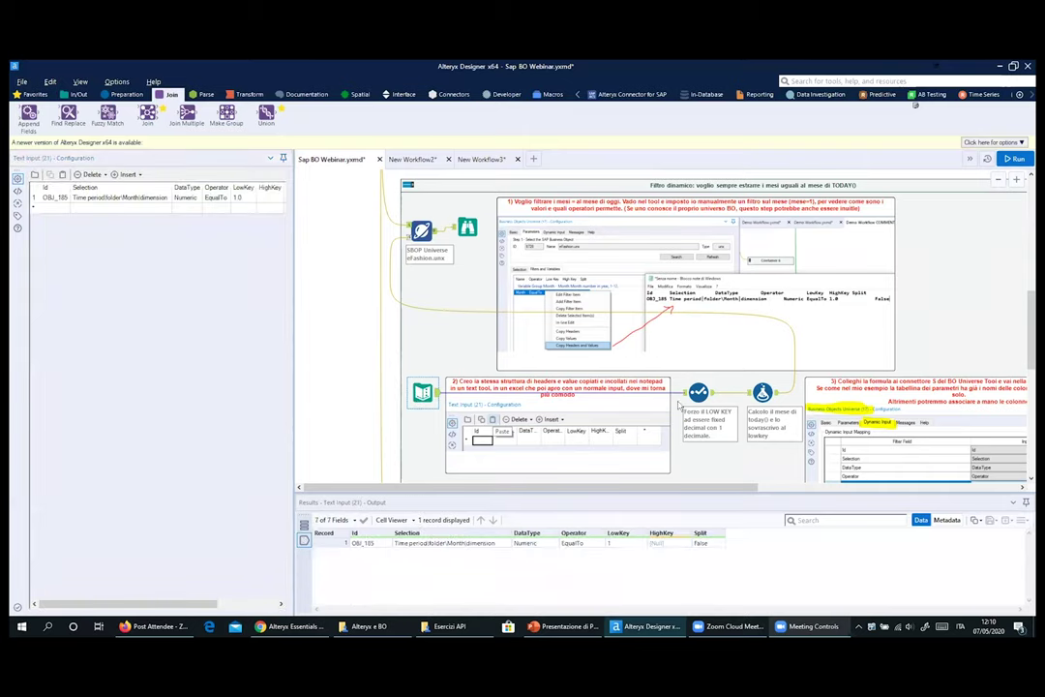
pyautogui.moveTo(680, 488); pyautogui.dragTo(782, 493)
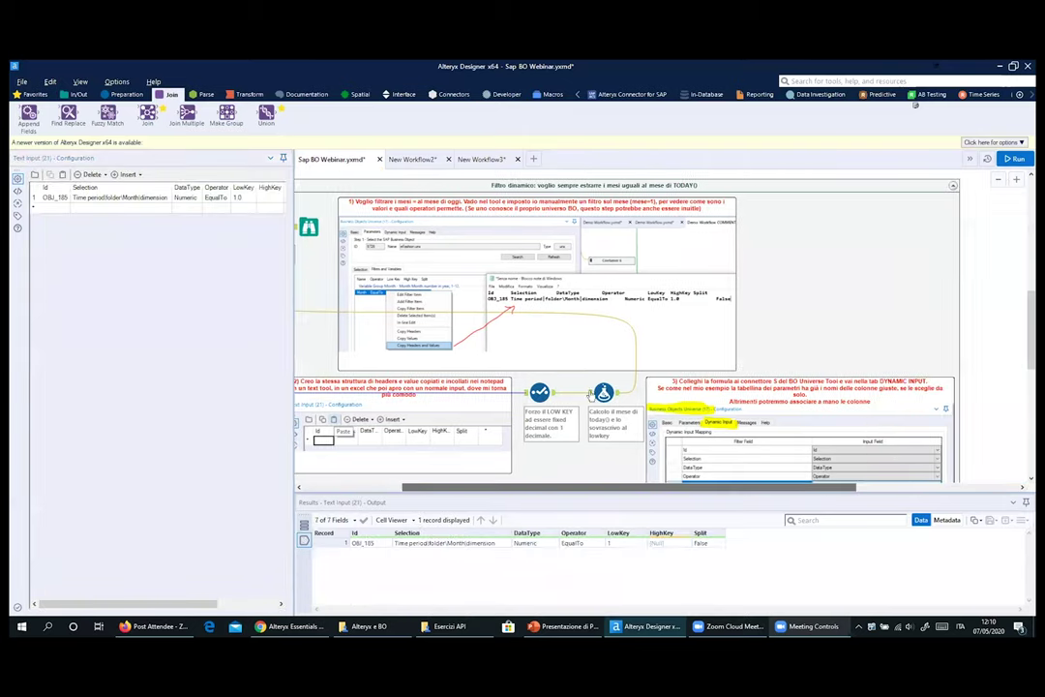
pyautogui.click(604, 392)
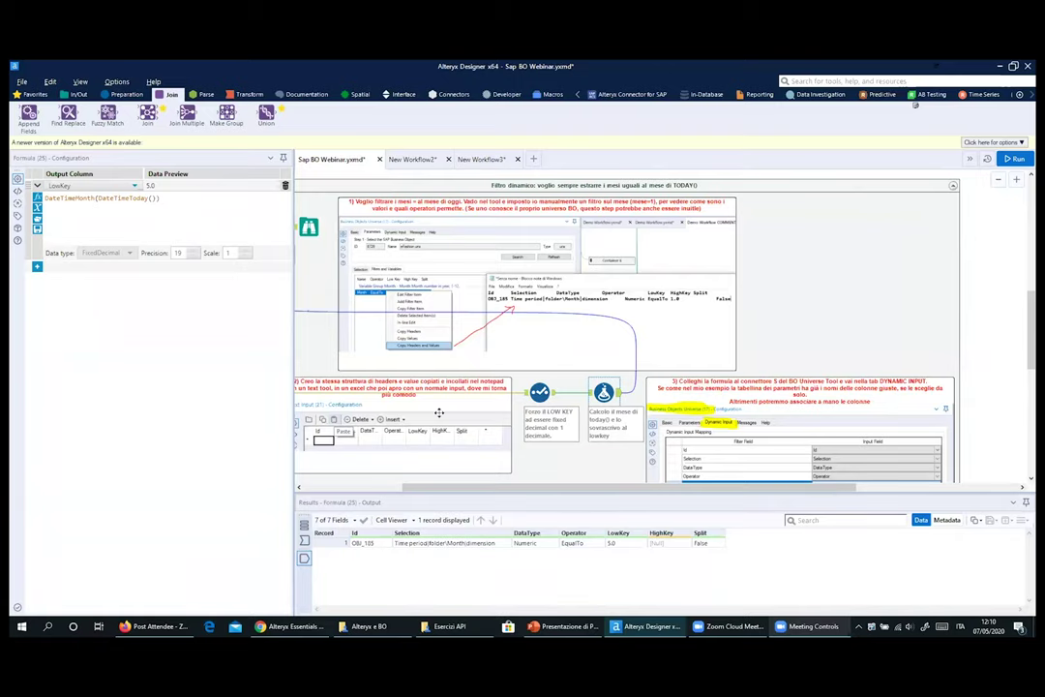
pyautogui.moveTo(579, 486); pyautogui.dragTo(479, 487)
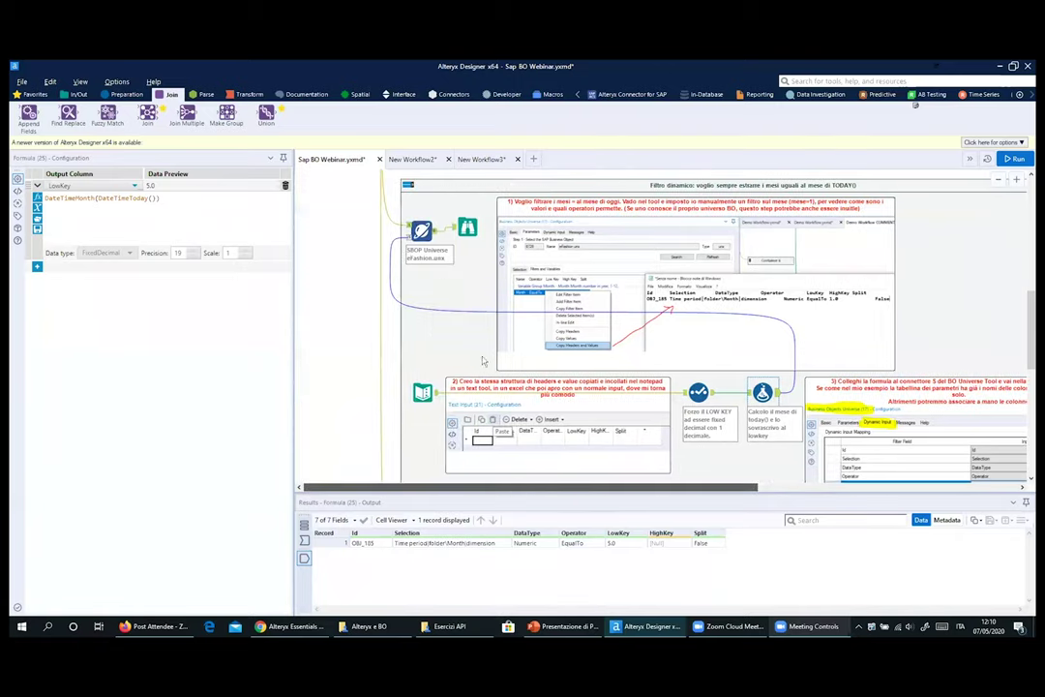
pyautogui.click(408, 236)
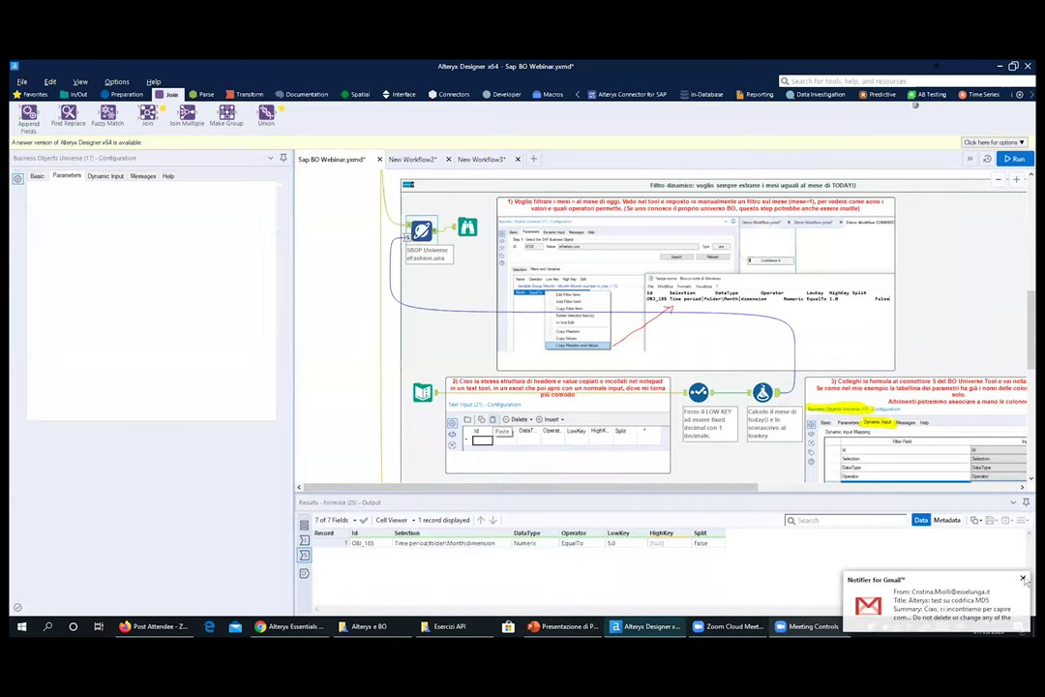
pyautogui.click(119, 176)
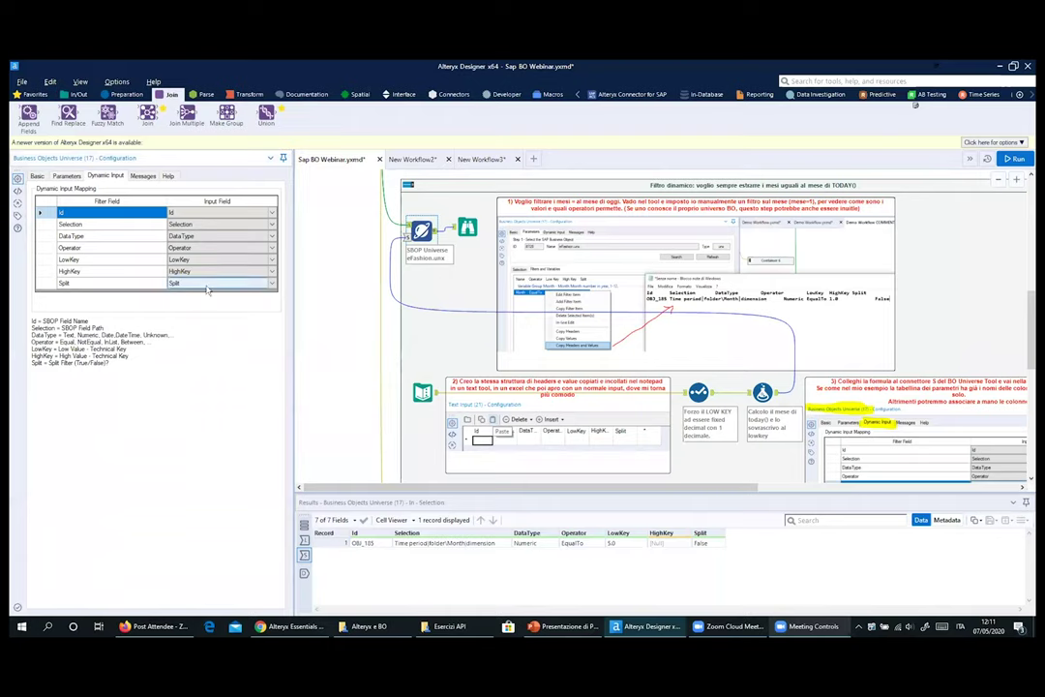
# Look past the dynamic filter notes and show the Alteryx Connector for SAP tool set
pyautogui.scroll(-5, 461, 330)
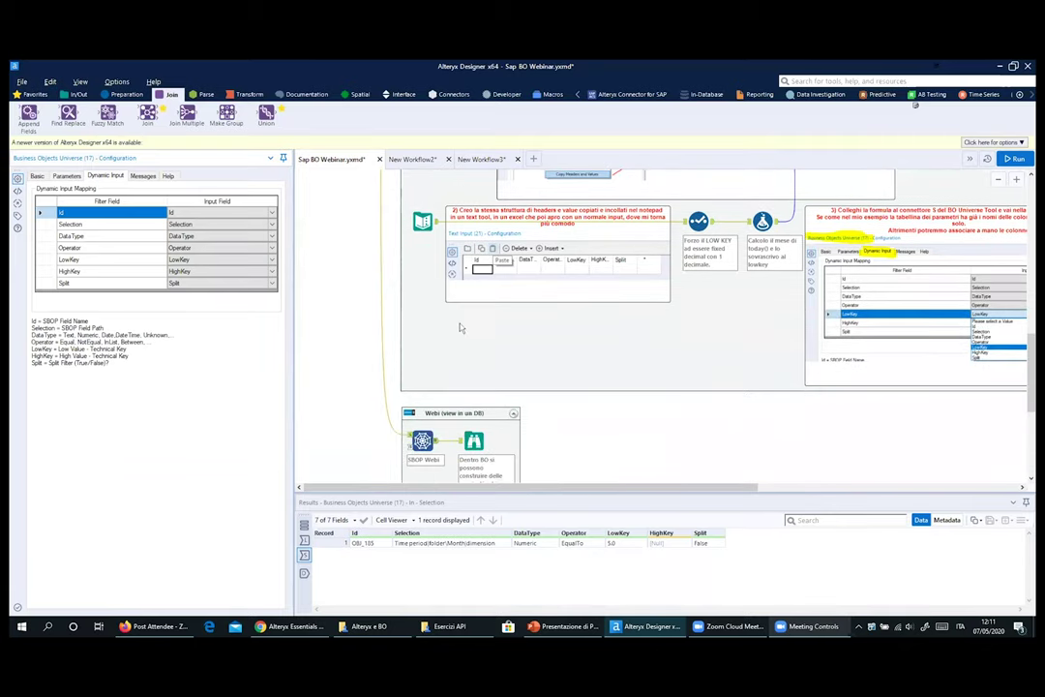
pyautogui.scroll(2, 460, 328)
pyautogui.click(634, 94)
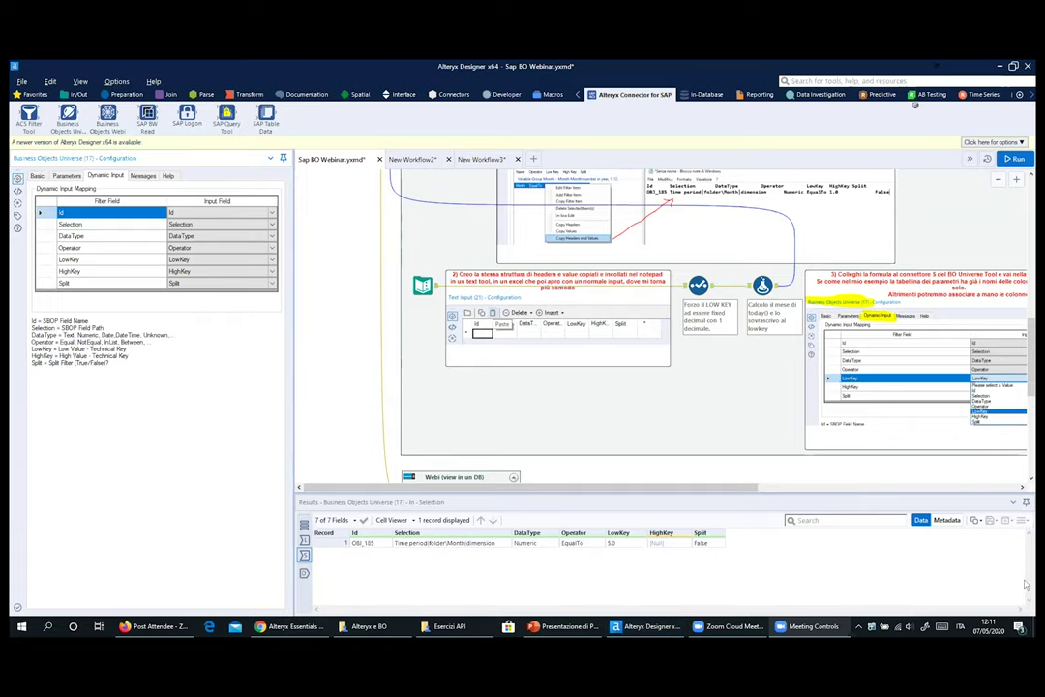
# In the SBOP Webi tool's Query 1, expand the City dimension and include its Latitude and Longitude fields
pyautogui.scroll(-5, 593, 327)
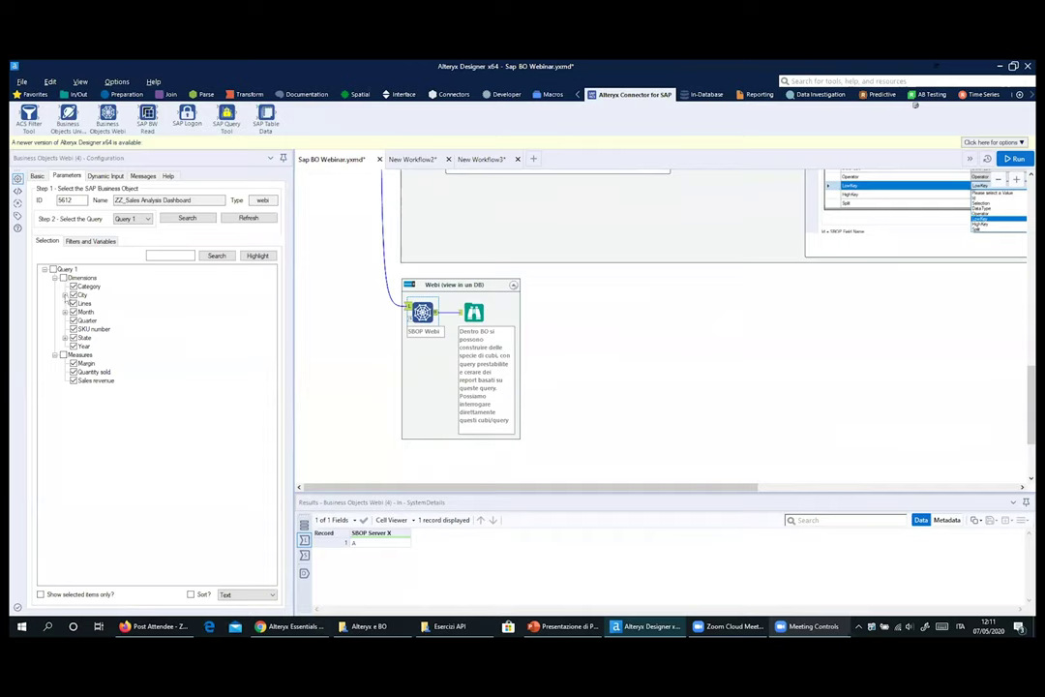
pyautogui.click(64, 294)
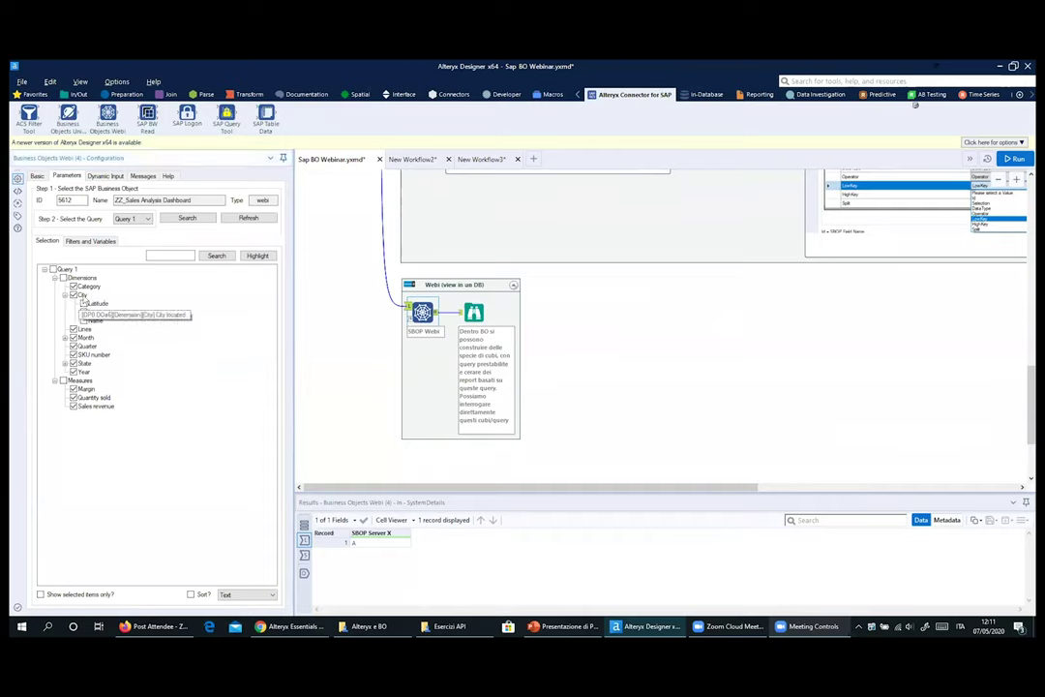
pyautogui.click(83, 303)
pyautogui.click(83, 311)
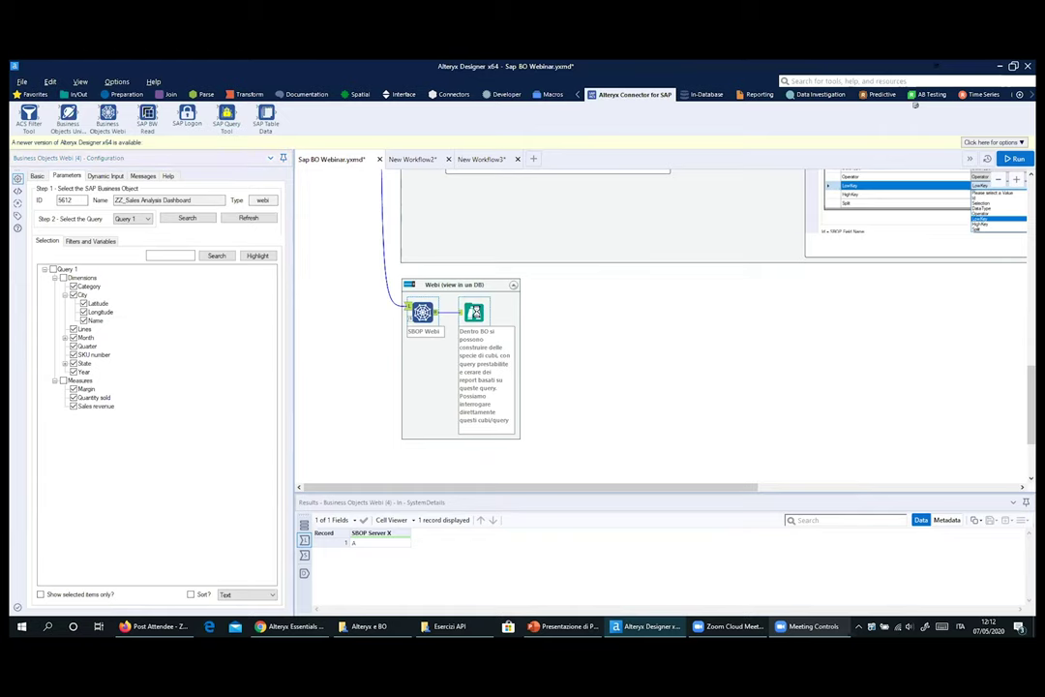
# Inspect the Webi Browse tool's output in an enlarged results area and return to the Simple connection section
pyautogui.click(474, 311)
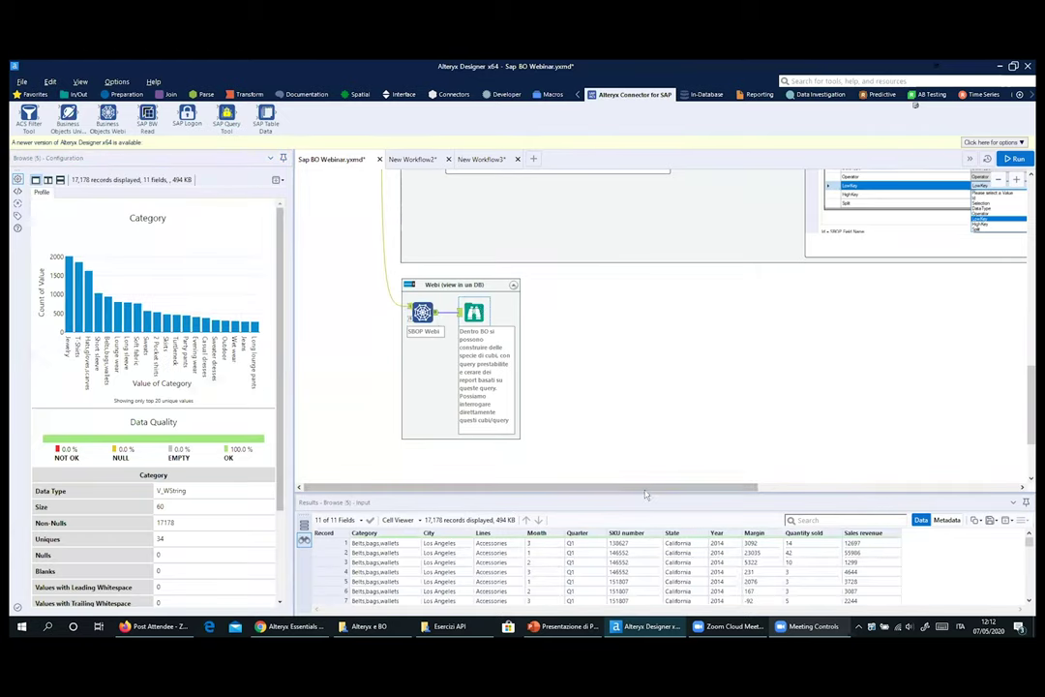
pyautogui.moveTo(651, 503); pyautogui.dragTo(644, 415)
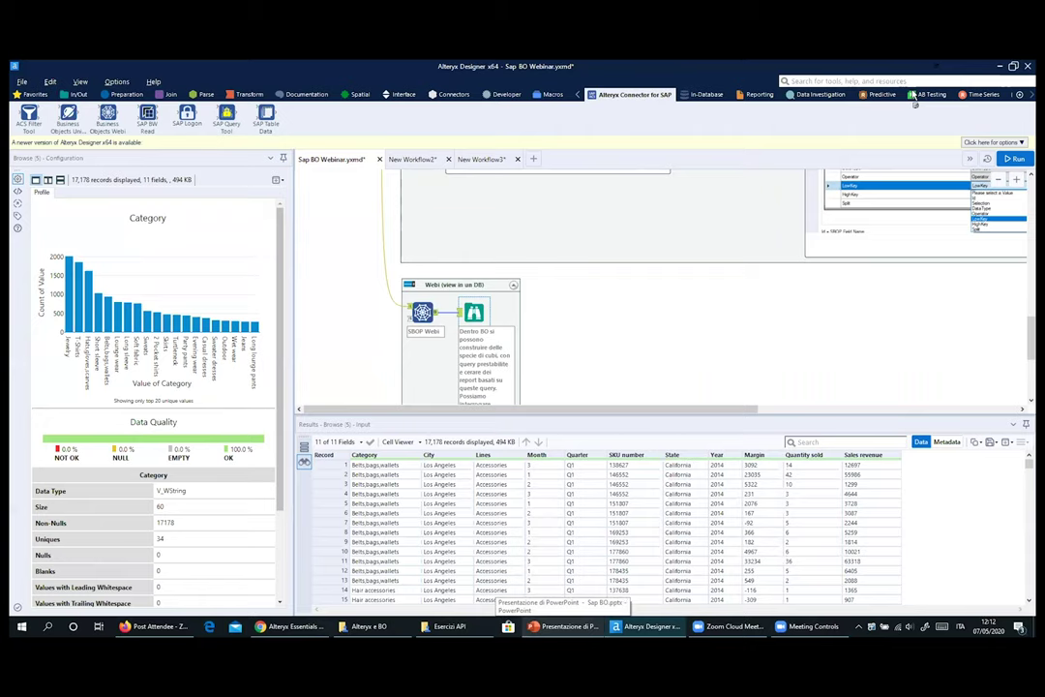
pyautogui.scroll(-10, 614, 334)
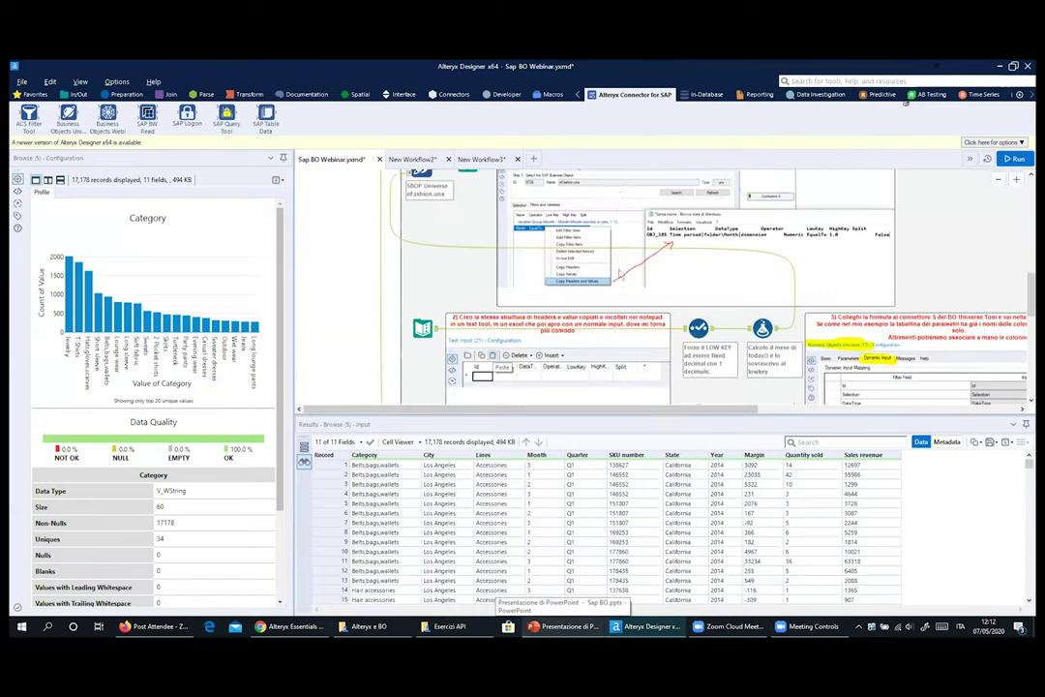
pyautogui.scroll(5, 614, 334)
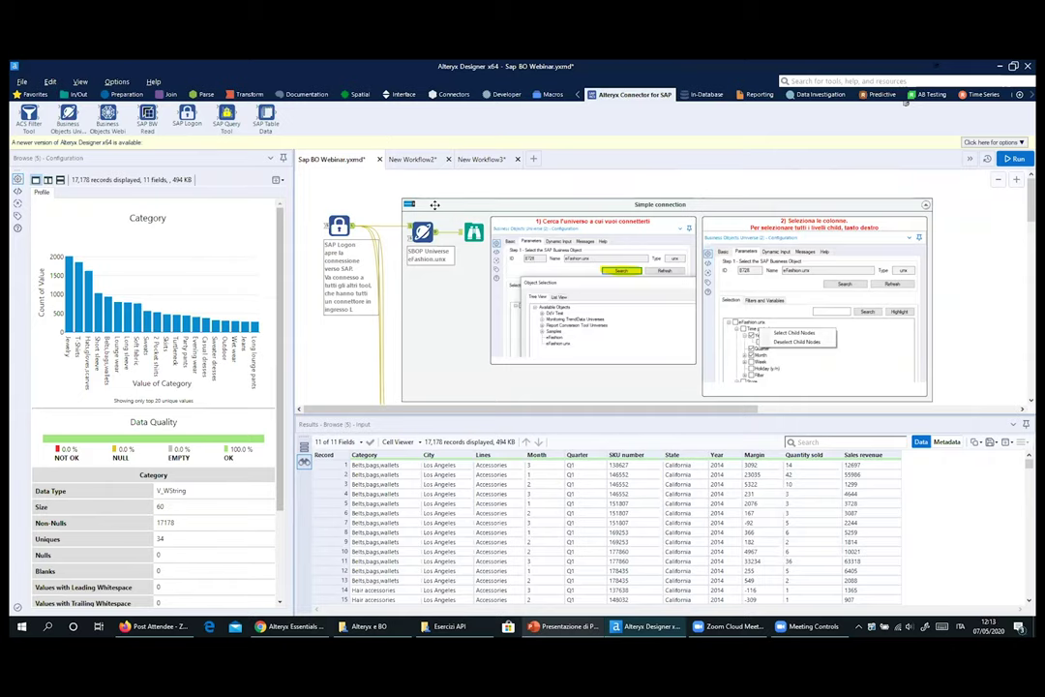
pyautogui.scroll(-1, 439, 210)
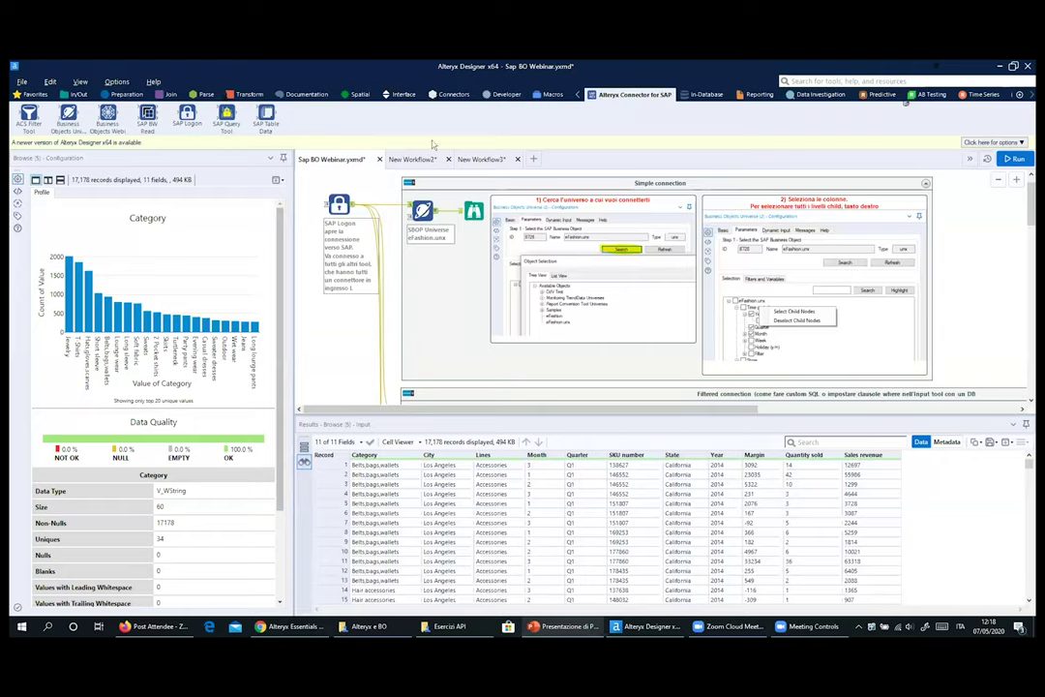
pyautogui.click(420, 205)
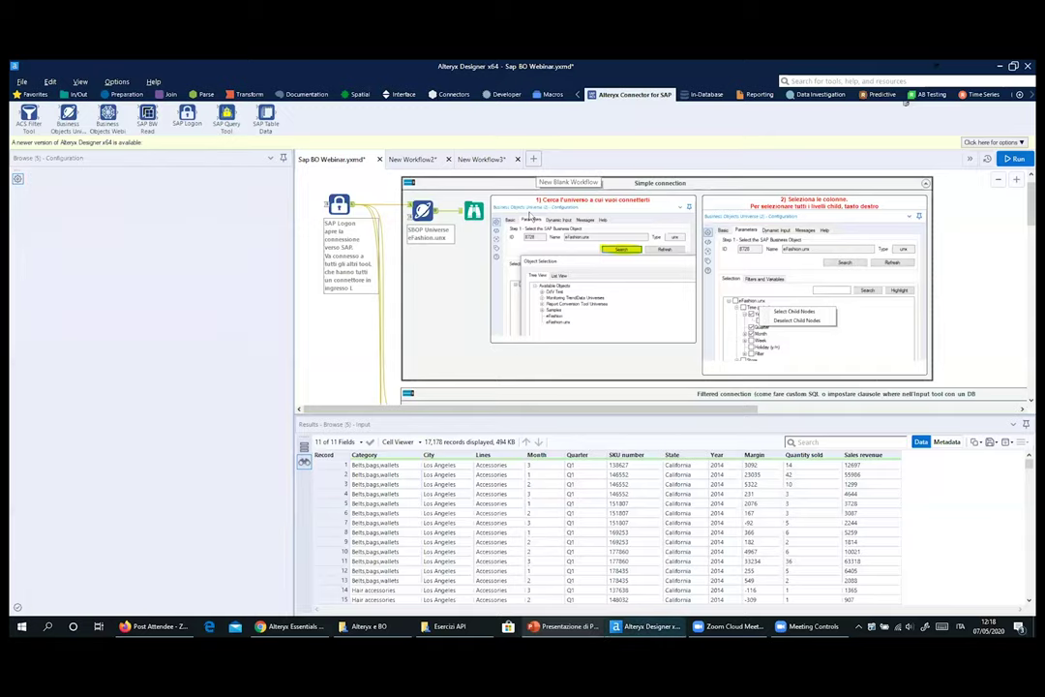
# Create a new blank workflow and look through the tool categories from In/Out and Preparation to Transform, Documentation and Spatial
pyautogui.click(533, 160)
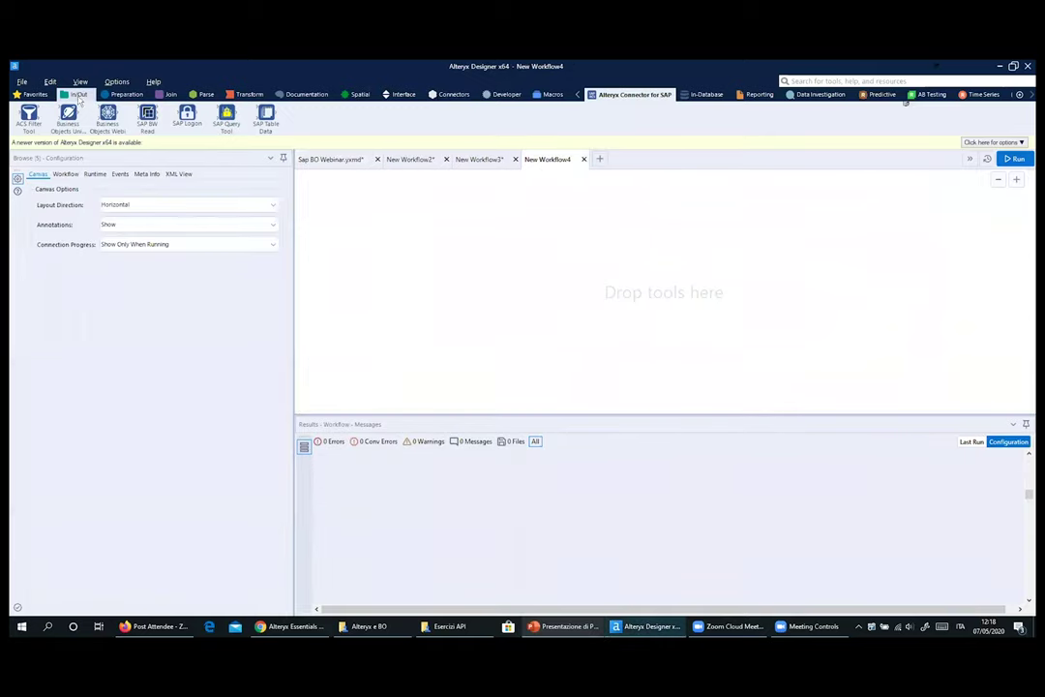
pyautogui.click(77, 94)
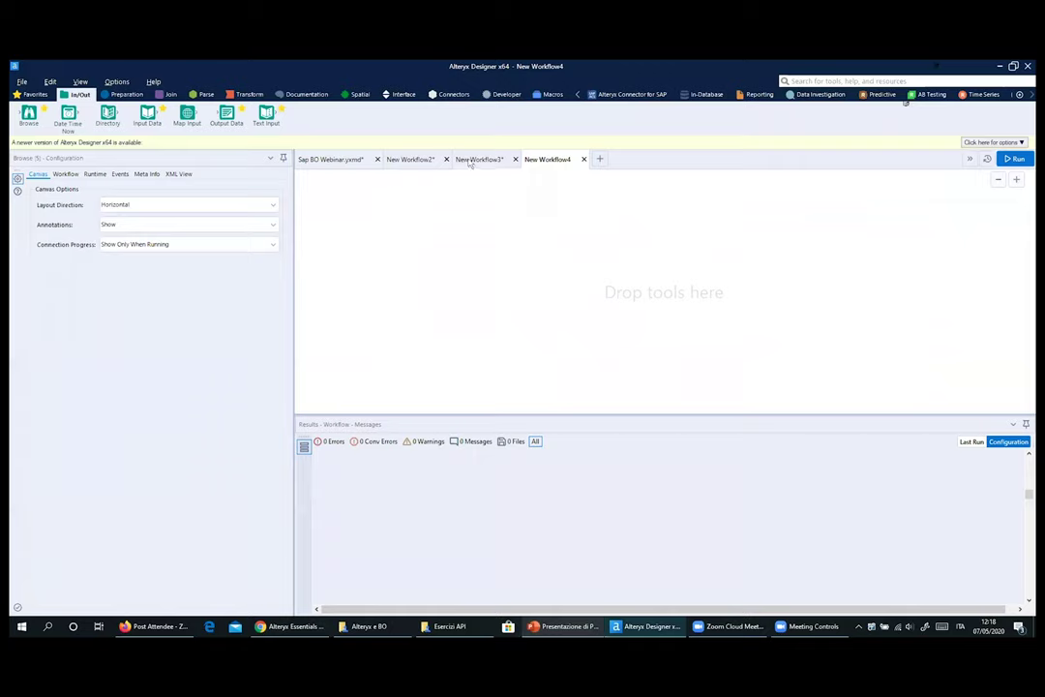
pyautogui.click(124, 94)
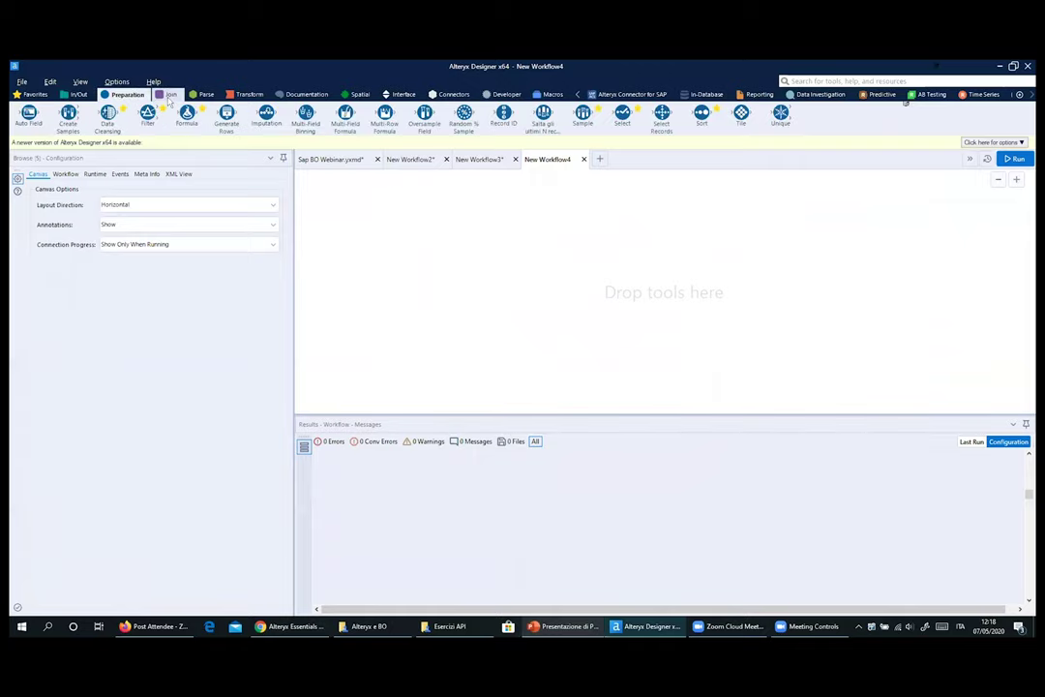
pyautogui.click(170, 94)
pyautogui.click(206, 94)
pyautogui.click(248, 95)
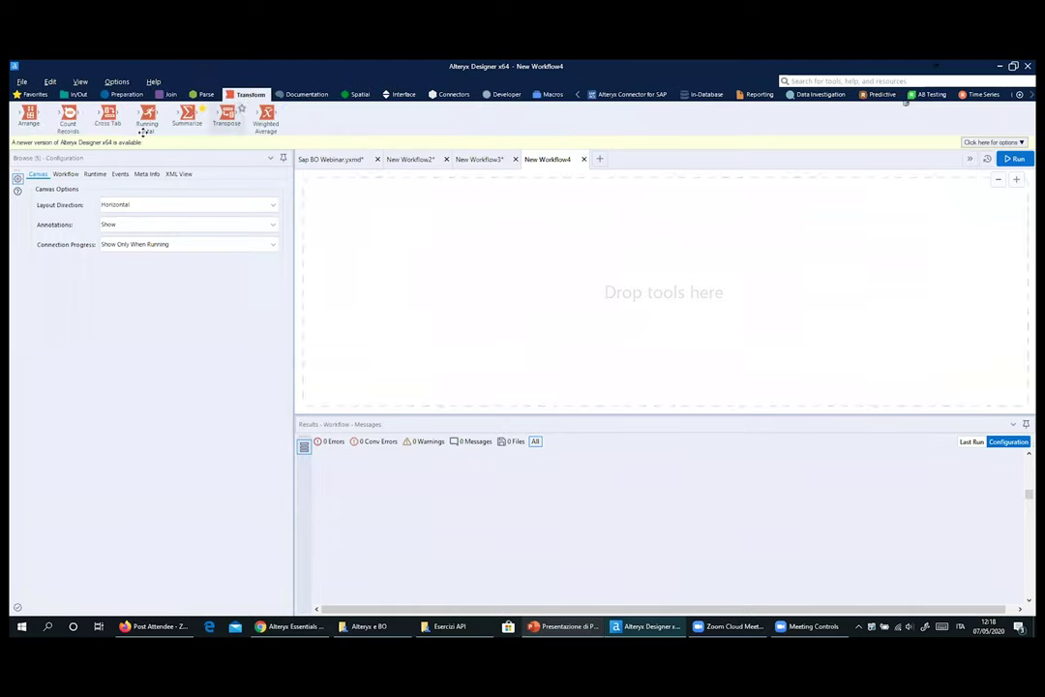
pyautogui.click(71, 96)
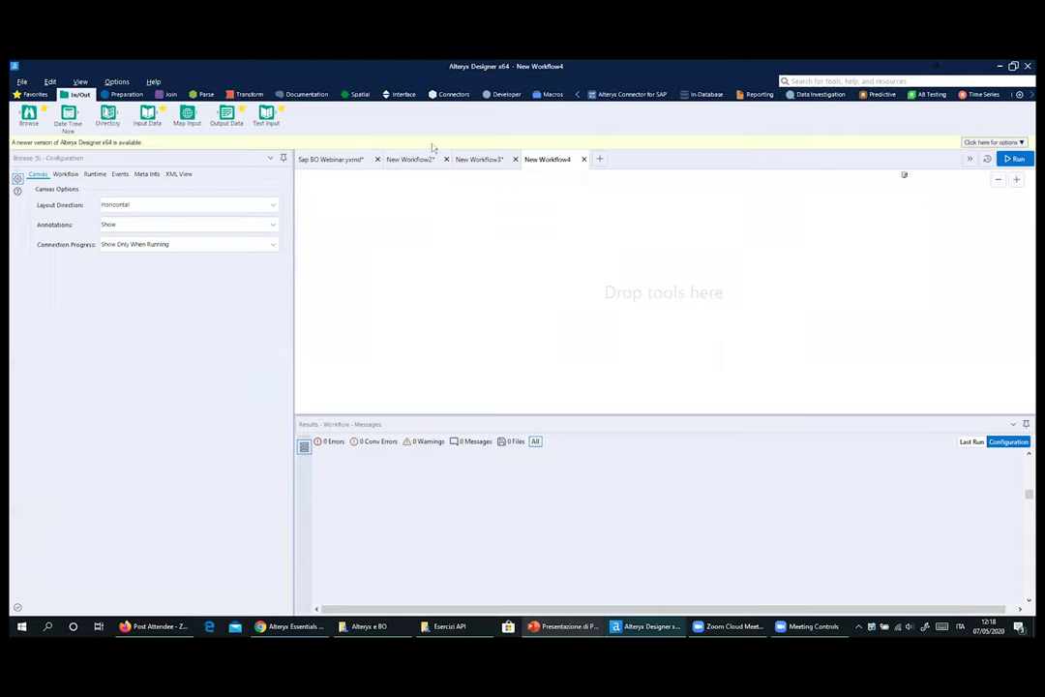
pyautogui.scroll(-6, 409, 111)
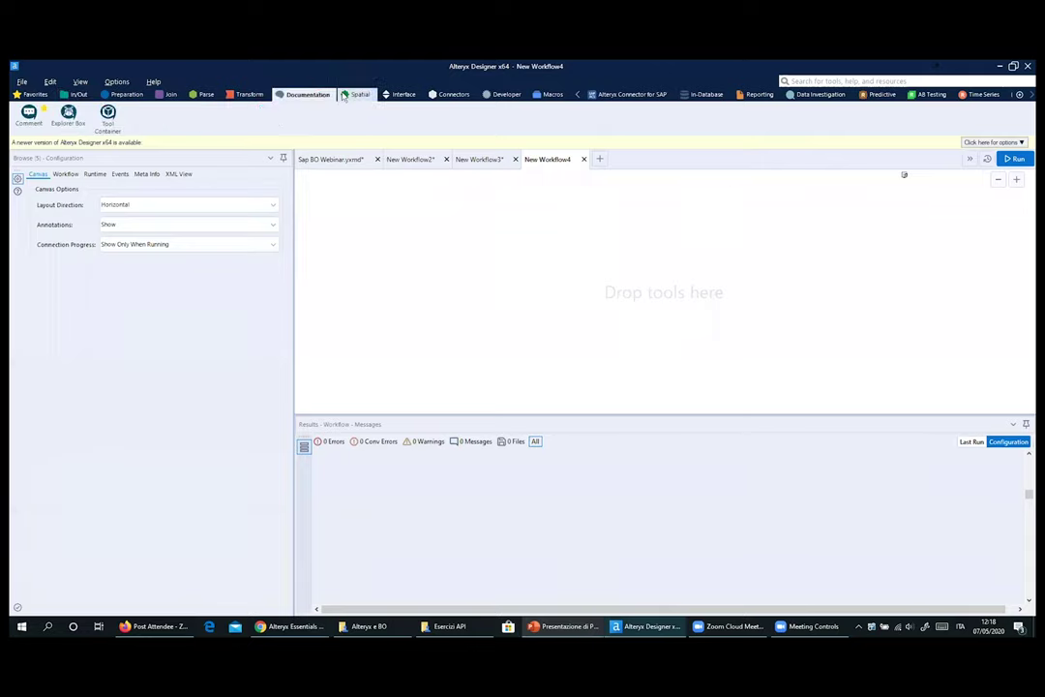
# Search the tools for "in" and place an Input Data tool on the blank workflow's canvas
pyautogui.click(822, 83)
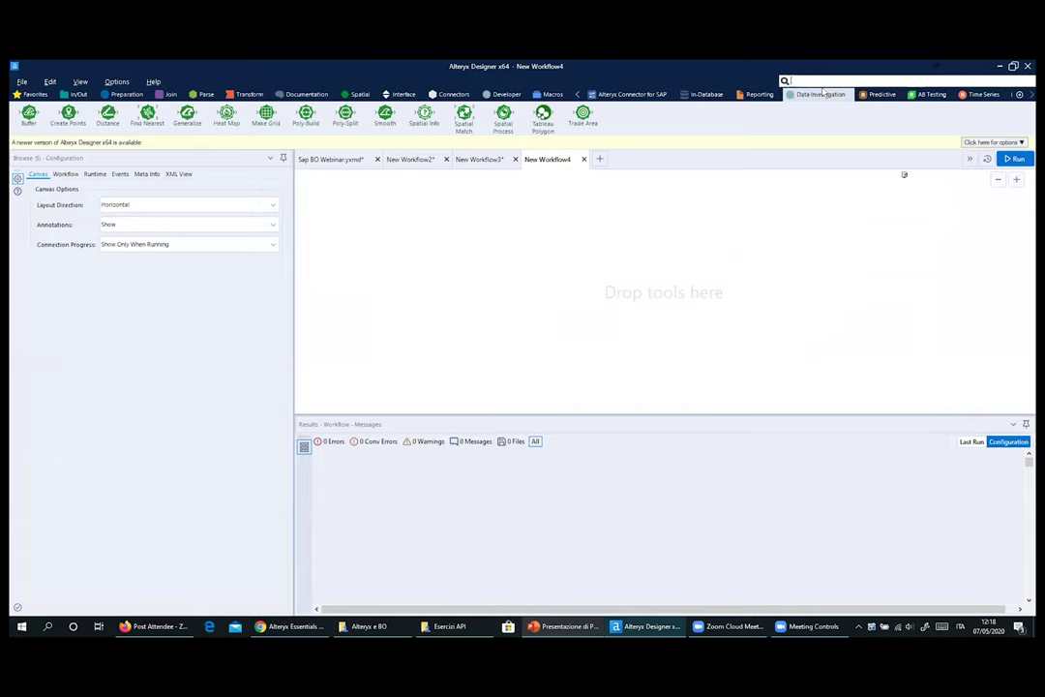
pyautogui.write('in')
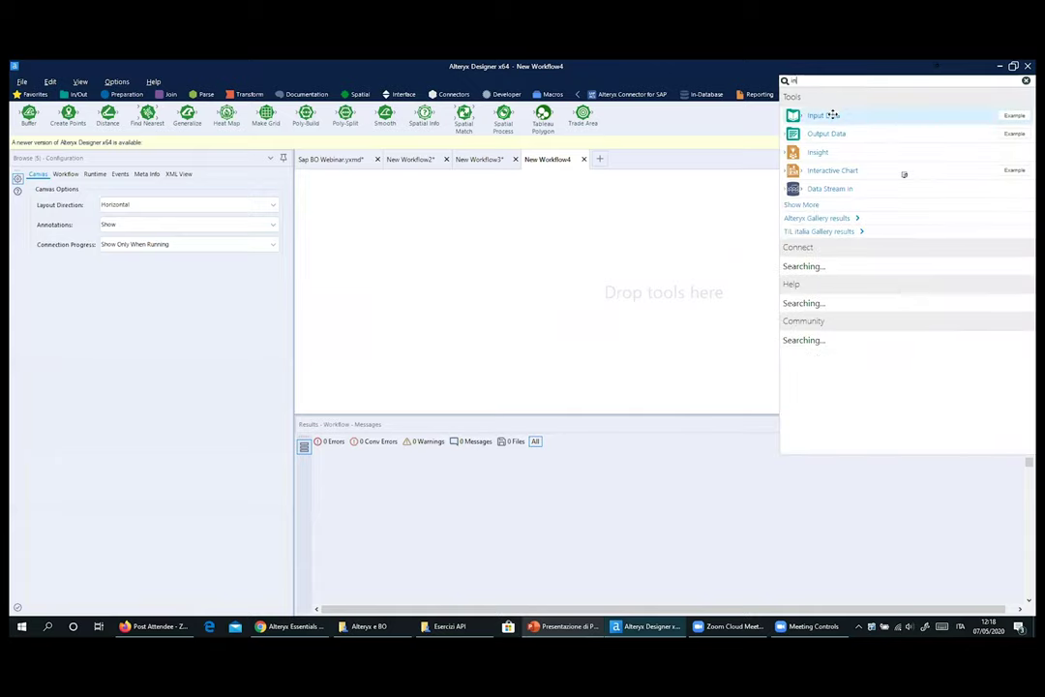
pyautogui.moveTo(839, 115); pyautogui.dragTo(359, 245)
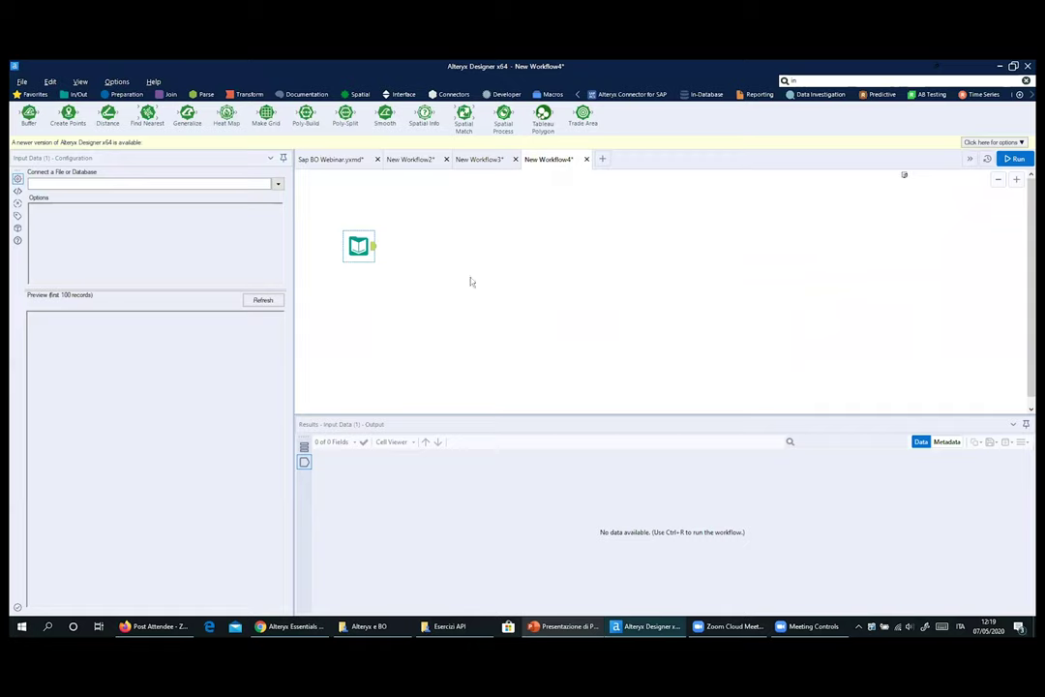
# Open the Input Data tool's data connections and review the supported data sources
pyautogui.click(278, 184)
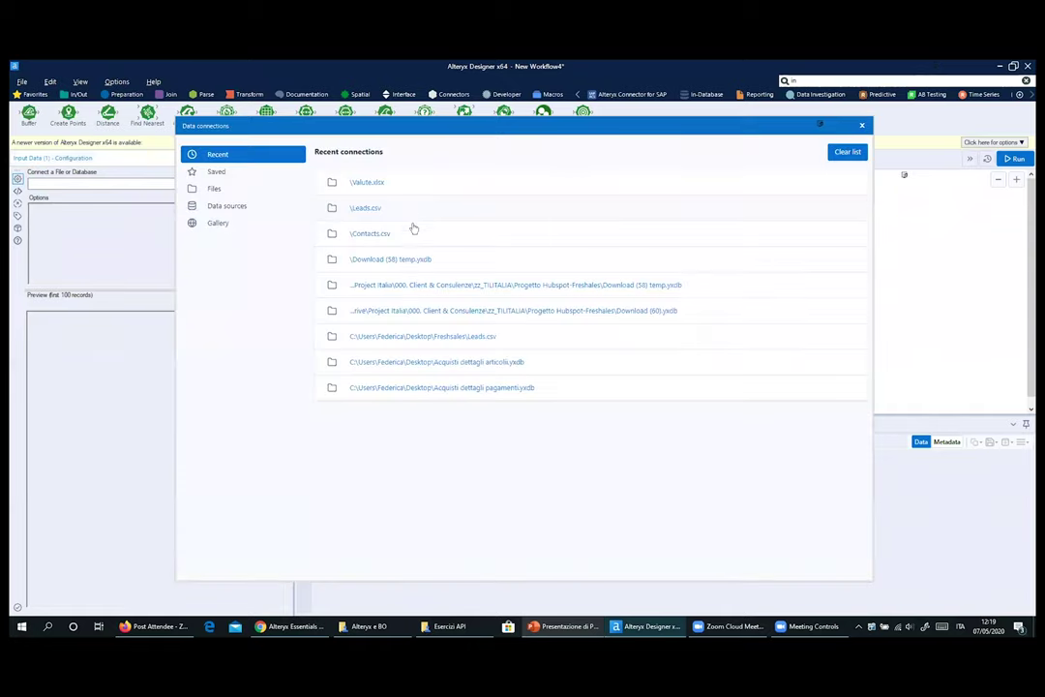
pyautogui.click(227, 206)
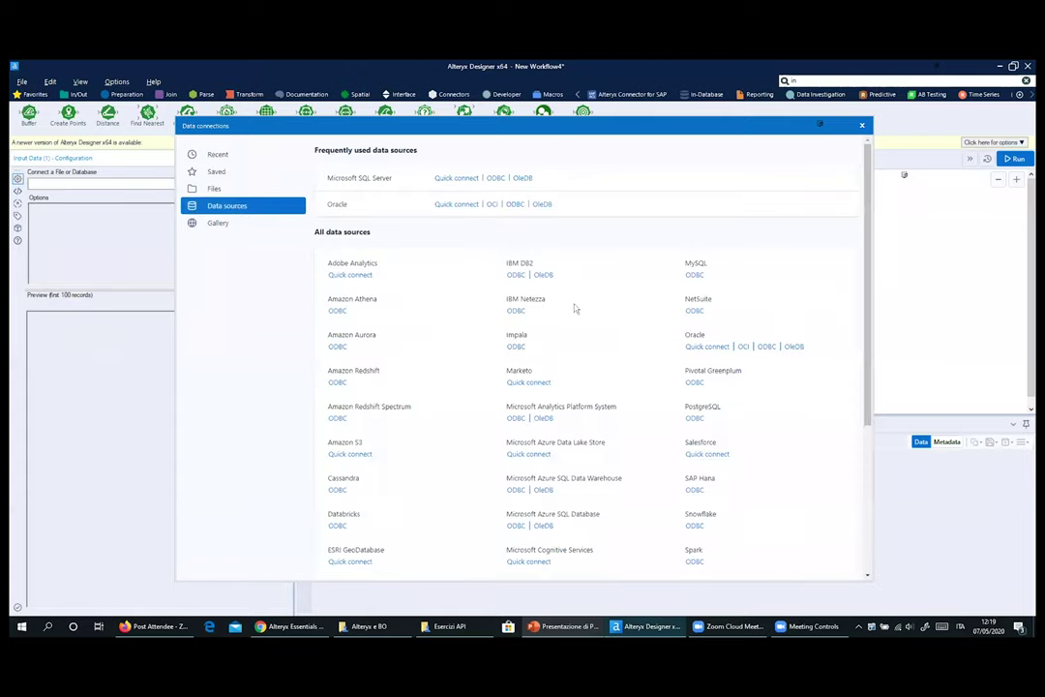
pyautogui.scroll(-5, 600, 329)
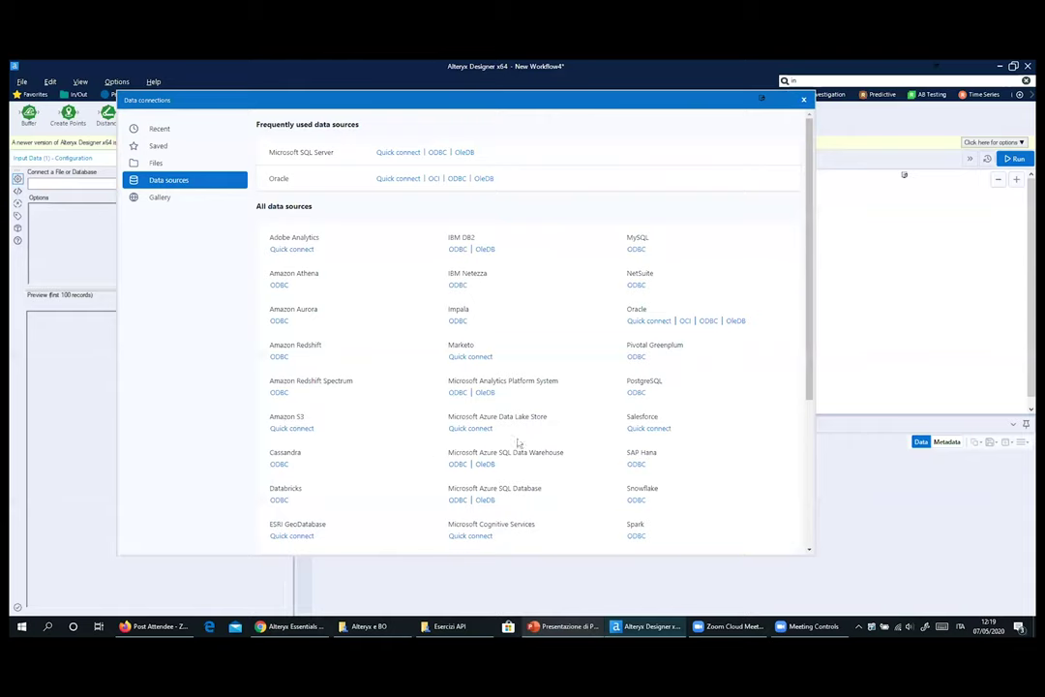
# Review the remaining supported data sources and the supported file types, and close the data connections
pyautogui.scroll(-2, 456, 464)
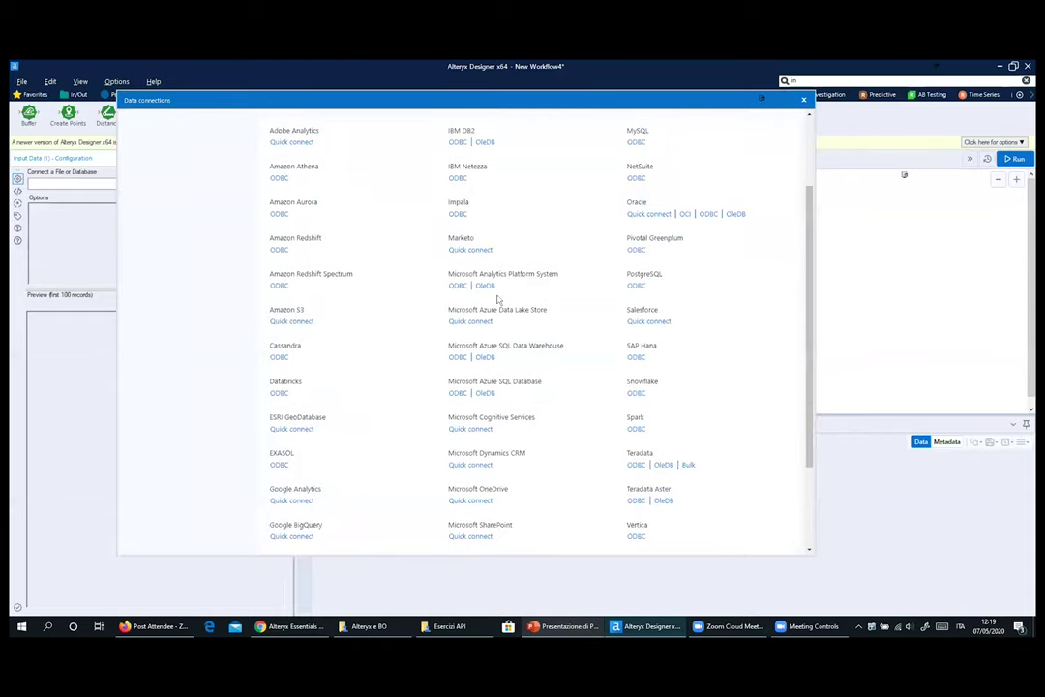
pyautogui.scroll(-1, 634, 521)
pyautogui.scroll(-3, 634, 521)
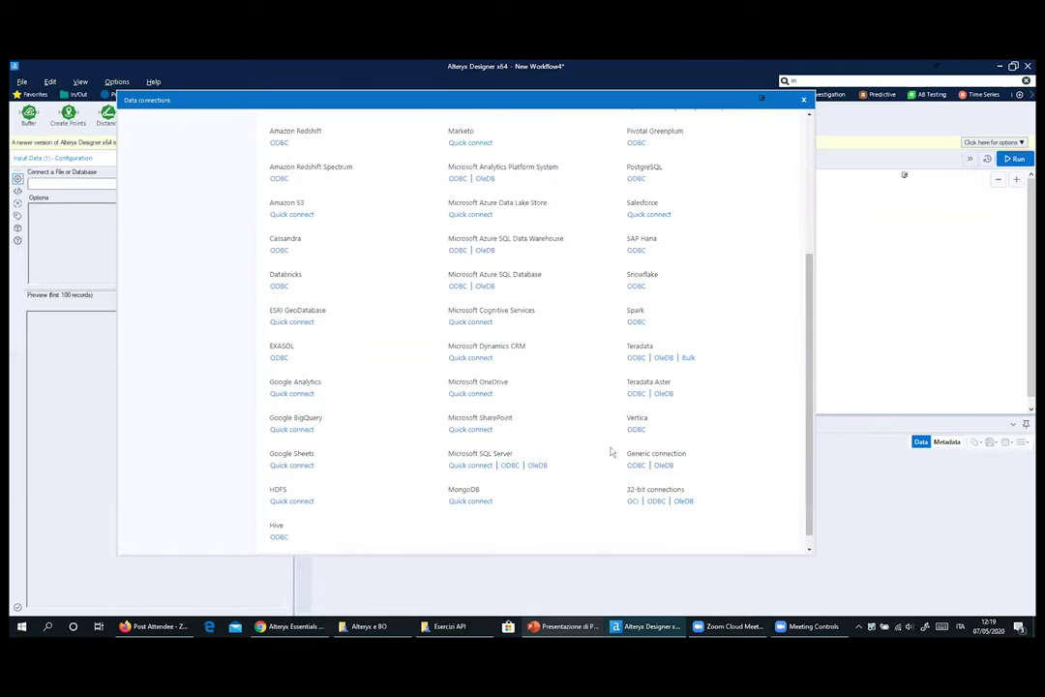
pyautogui.scroll(6, 616, 457)
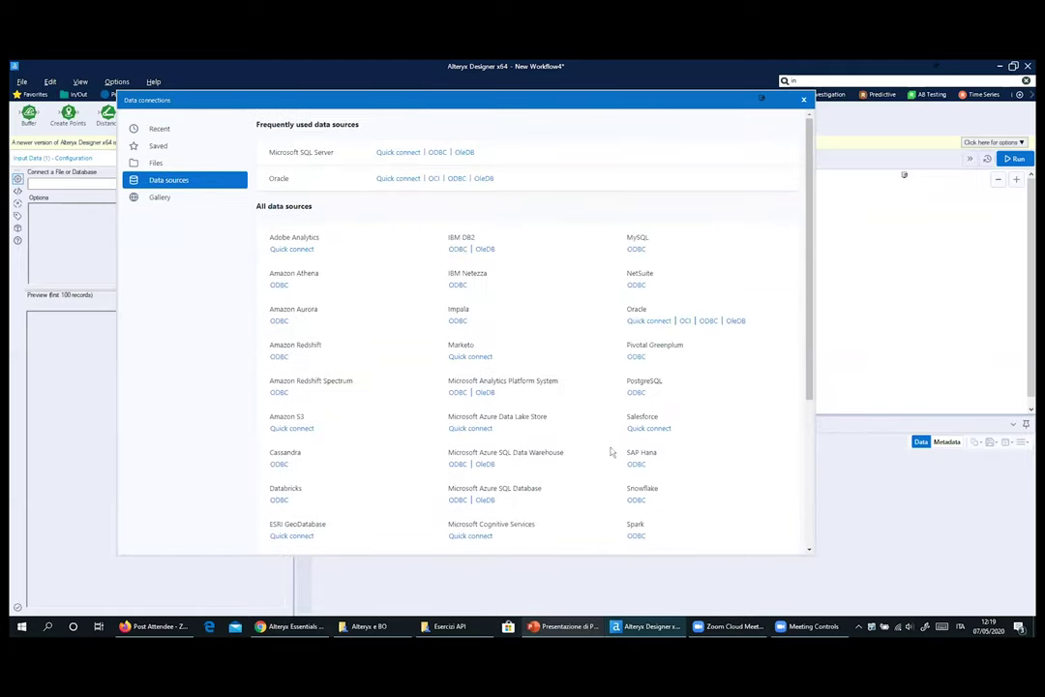
pyautogui.click(171, 165)
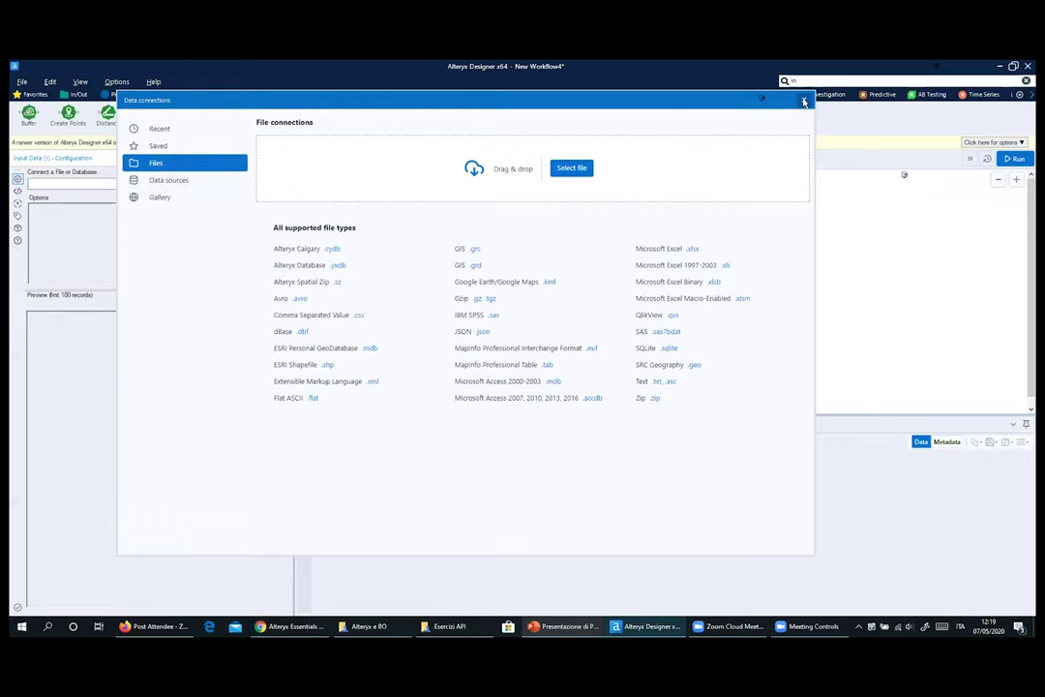
pyautogui.click(804, 101)
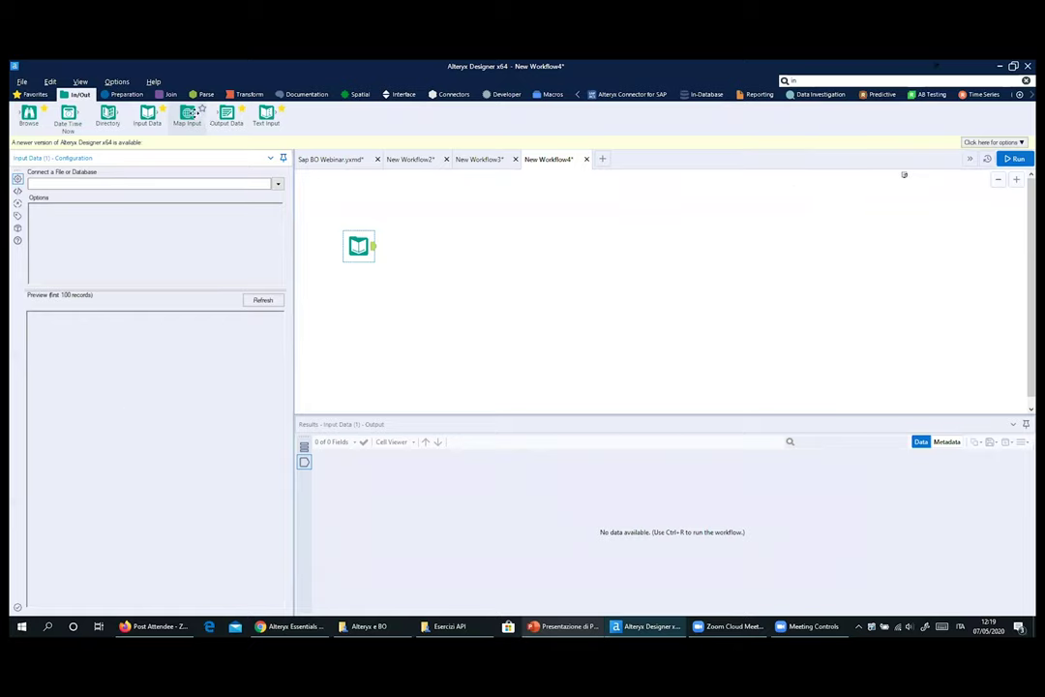
pyautogui.moveTo(359, 246); pyautogui.dragTo(353, 241)
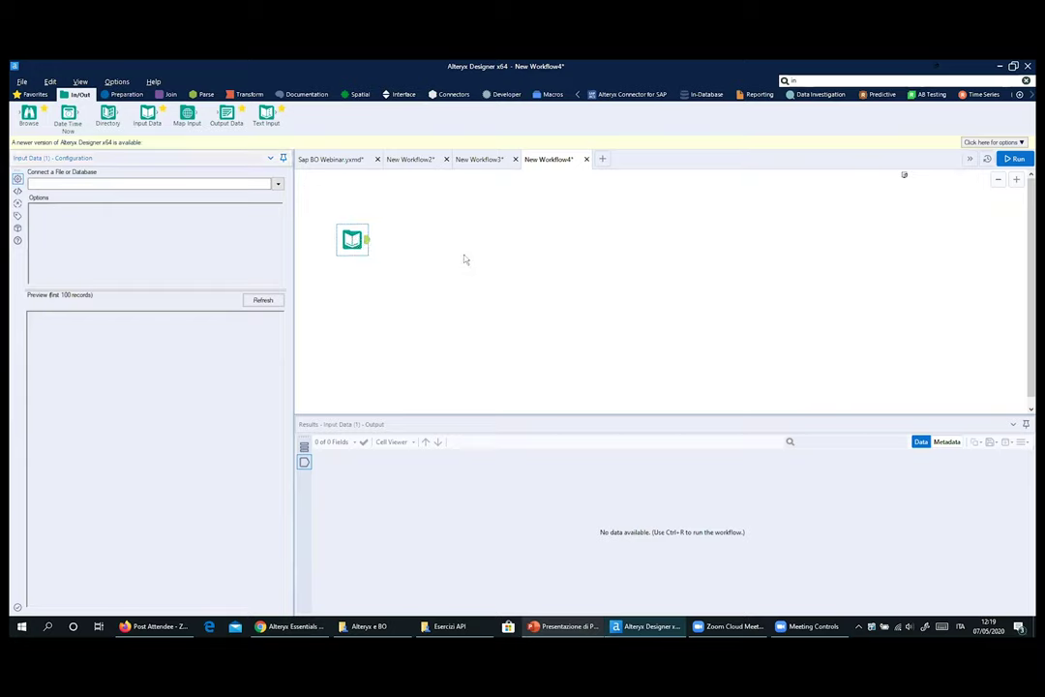
# Place a Connect In-DB tool on the canvas beside Input Data and use the stacked.theinformationlab connection
pyautogui.click(695, 95)
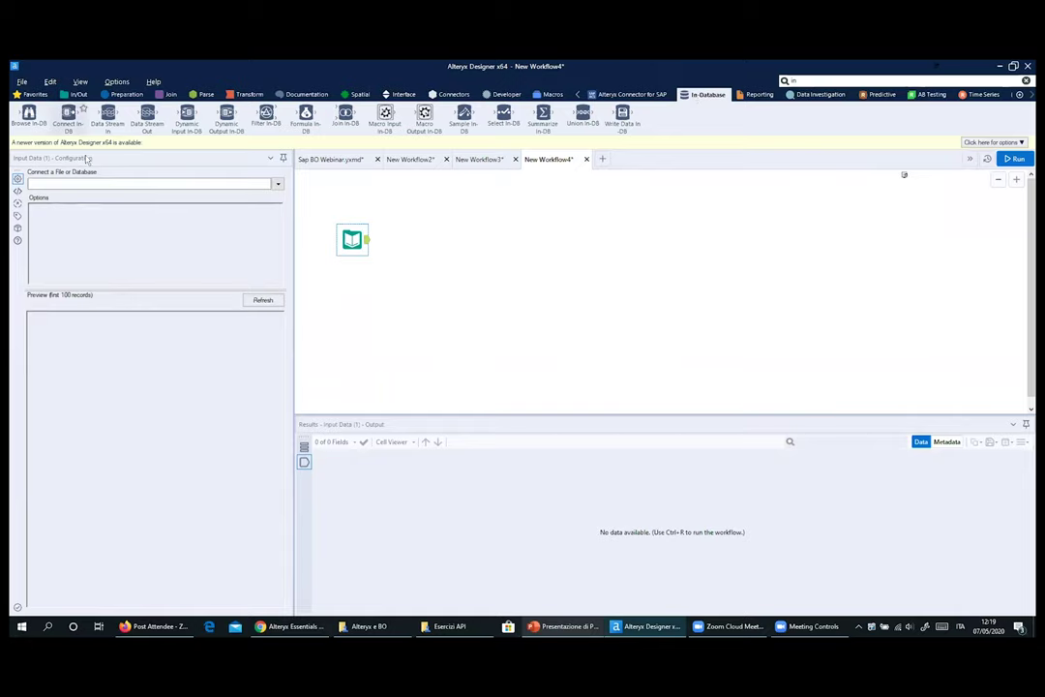
pyautogui.moveTo(68, 113); pyautogui.dragTo(441, 257)
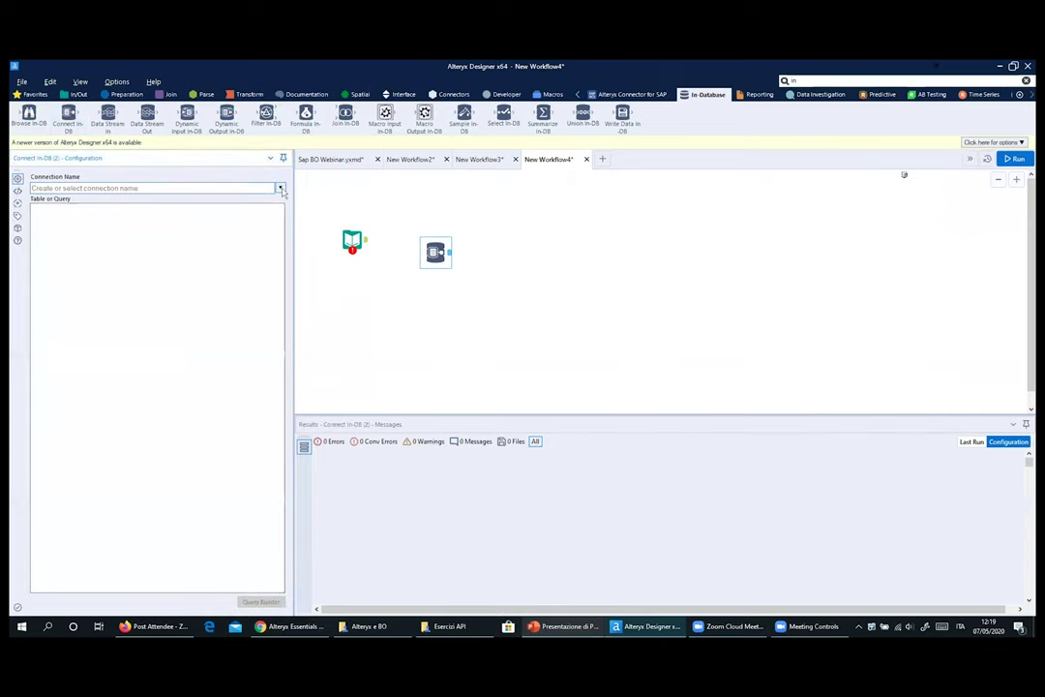
pyautogui.click(279, 187)
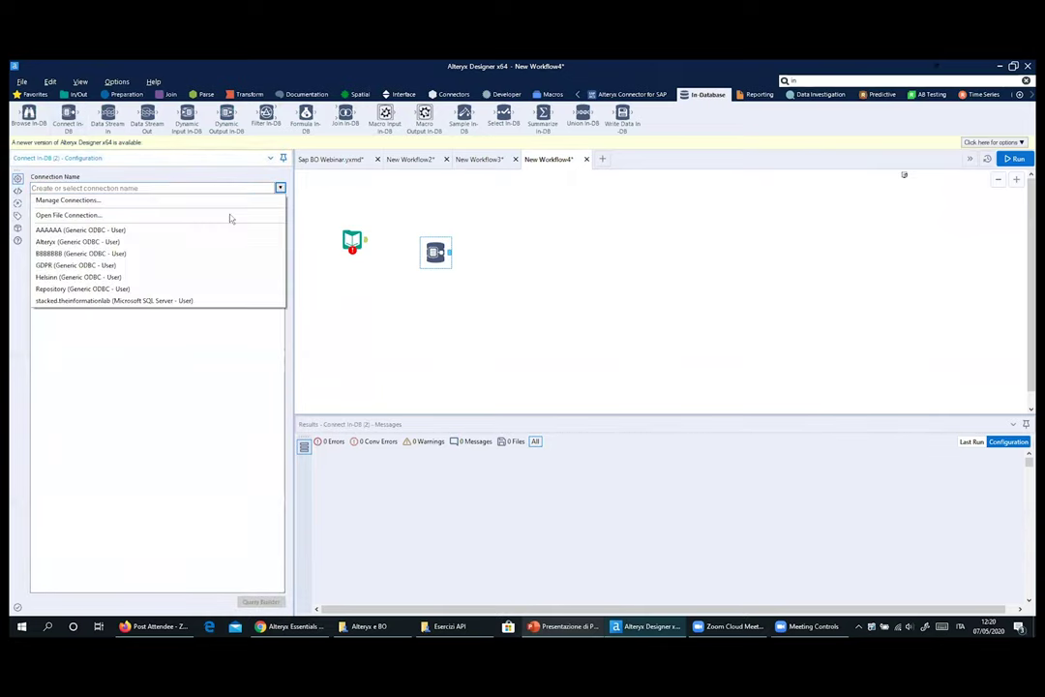
pyautogui.click(150, 301)
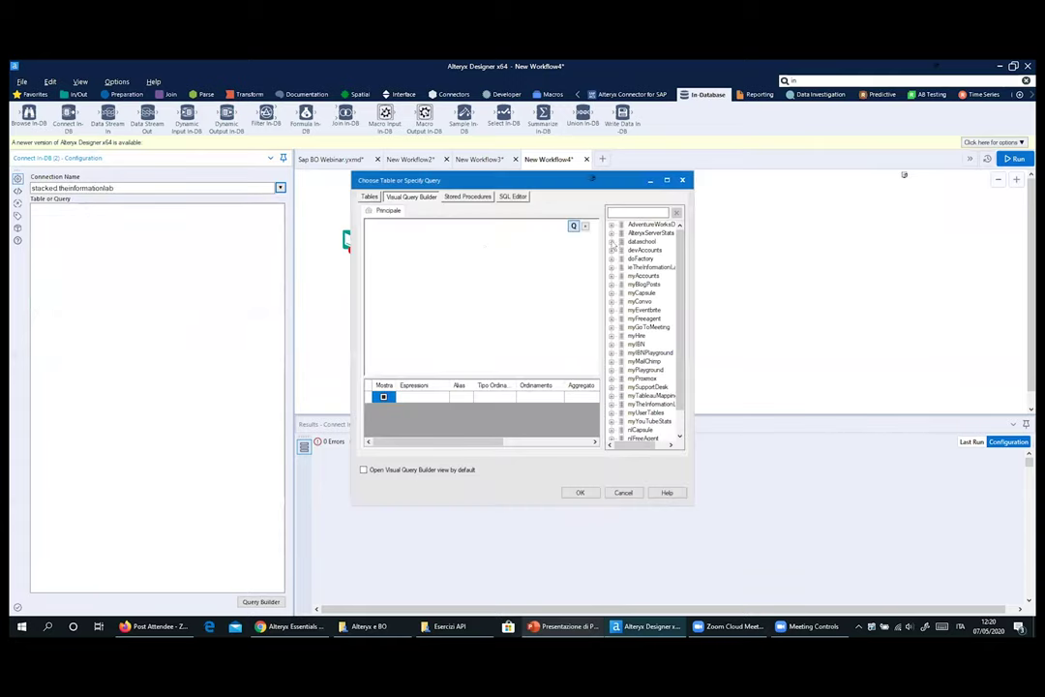
# Build the In-DB query from the dataschool database's dbo.People table with all columns selected
pyautogui.click(612, 241)
pyautogui.click(622, 251)
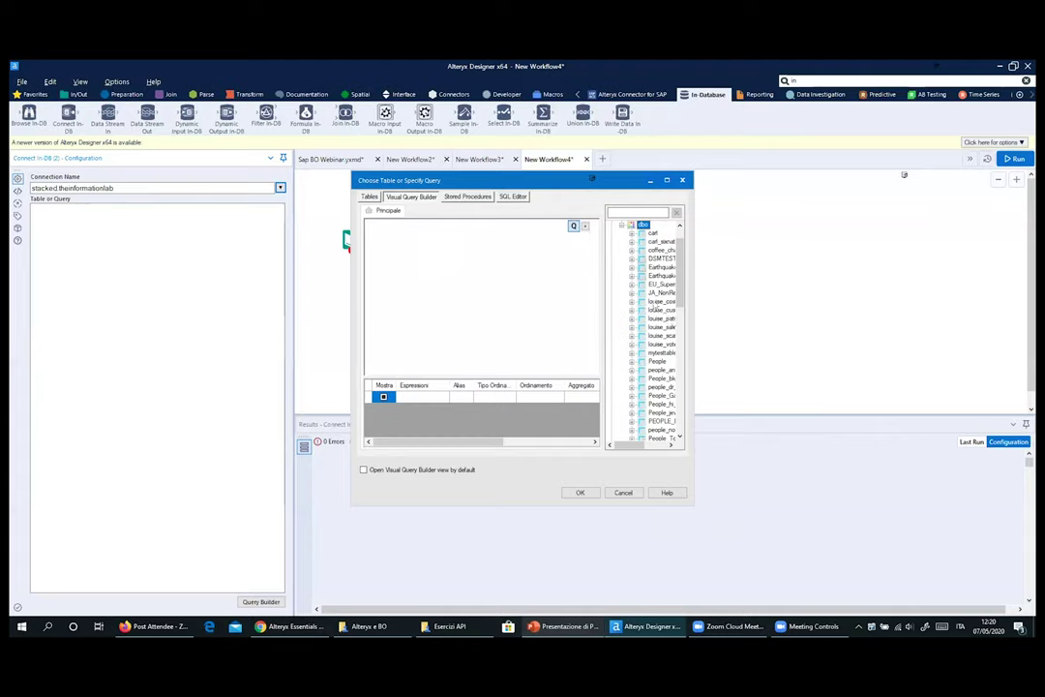
pyautogui.moveTo(657, 361); pyautogui.dragTo(468, 291)
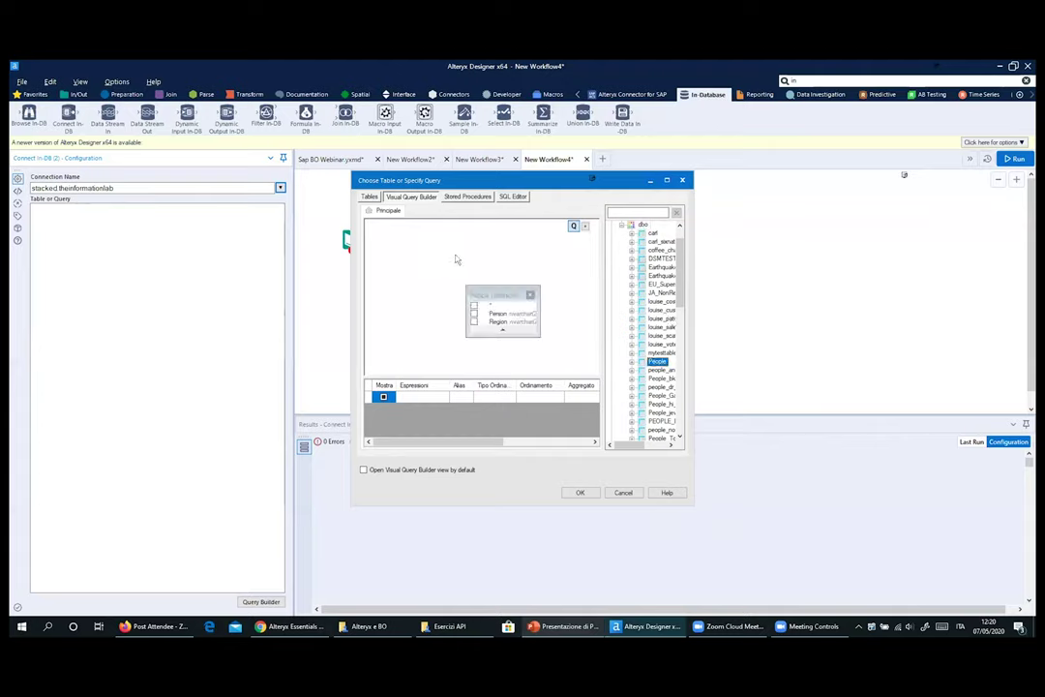
pyautogui.click(474, 306)
pyautogui.click(579, 493)
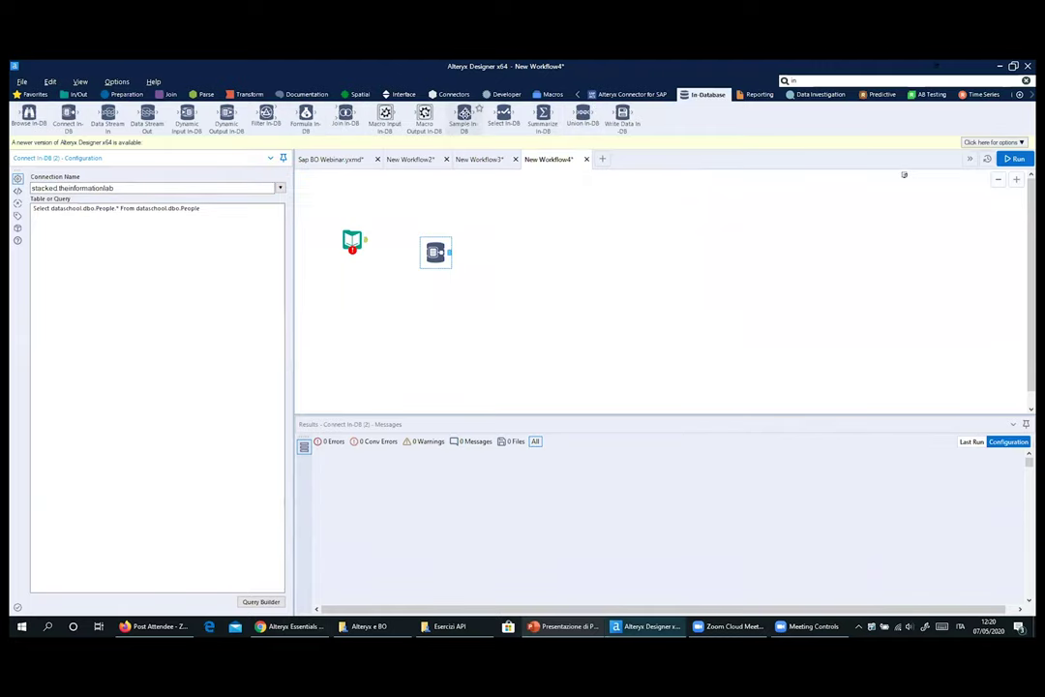
# Look over the Sample, Select and Summarize In-DB tools and compare them with the Parse tools
pyautogui.moveTo(465, 113)
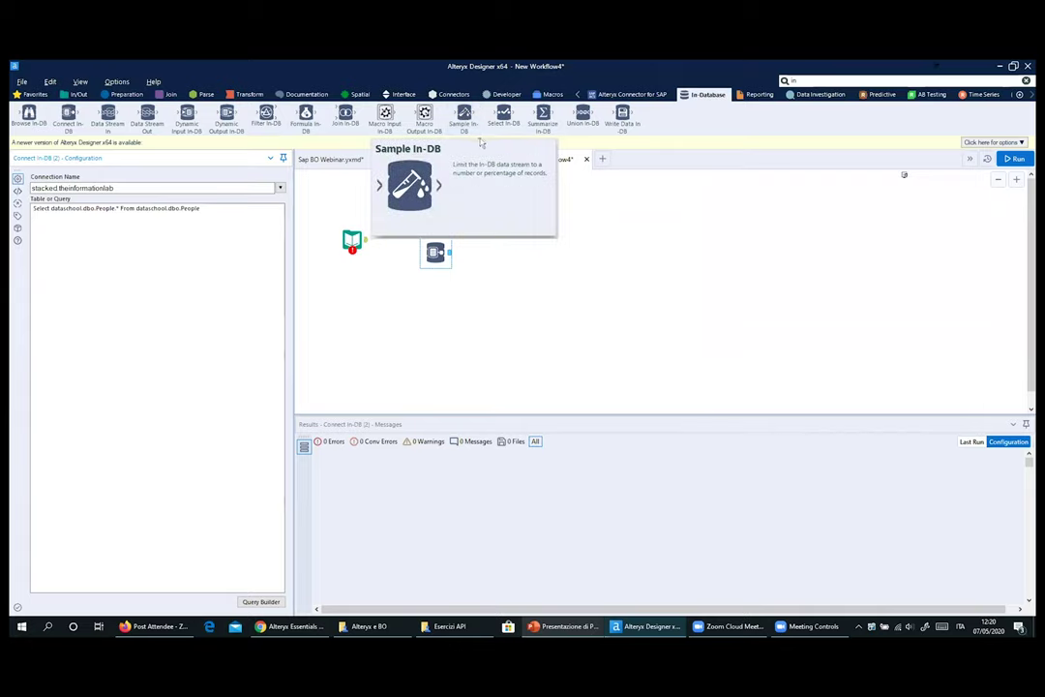
pyautogui.moveTo(503, 113)
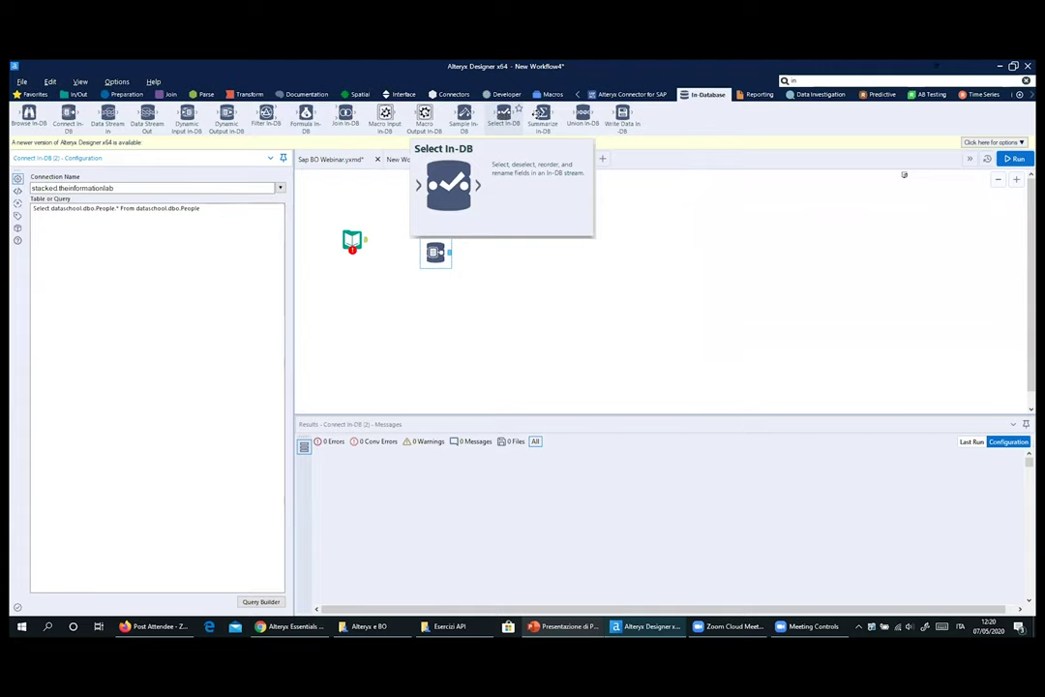
pyautogui.moveTo(545, 115)
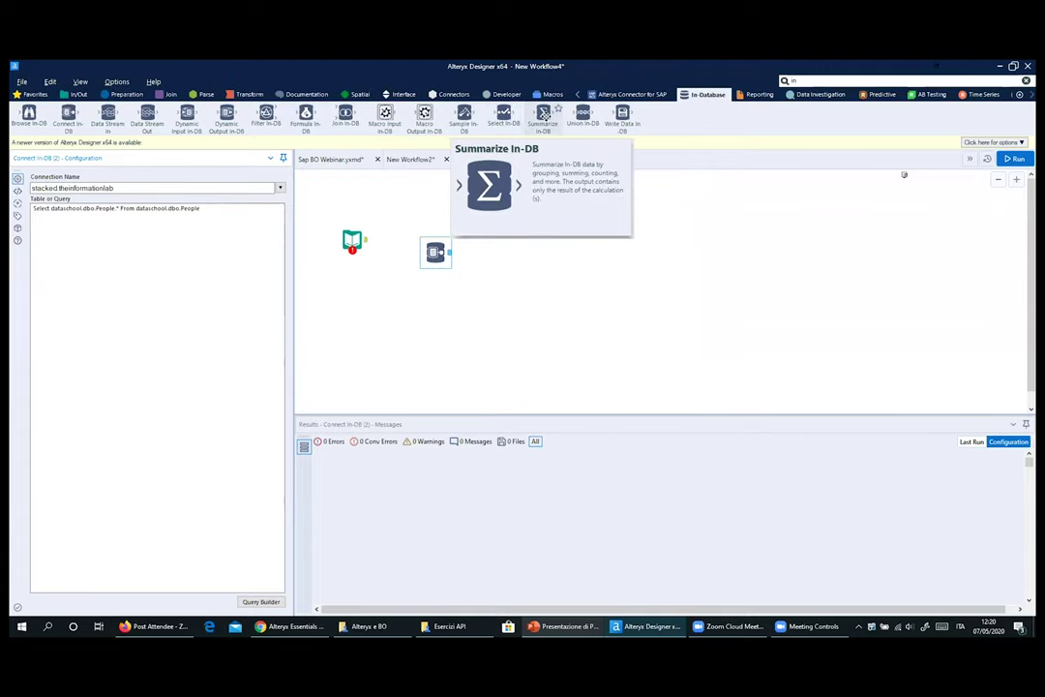
pyautogui.click(205, 93)
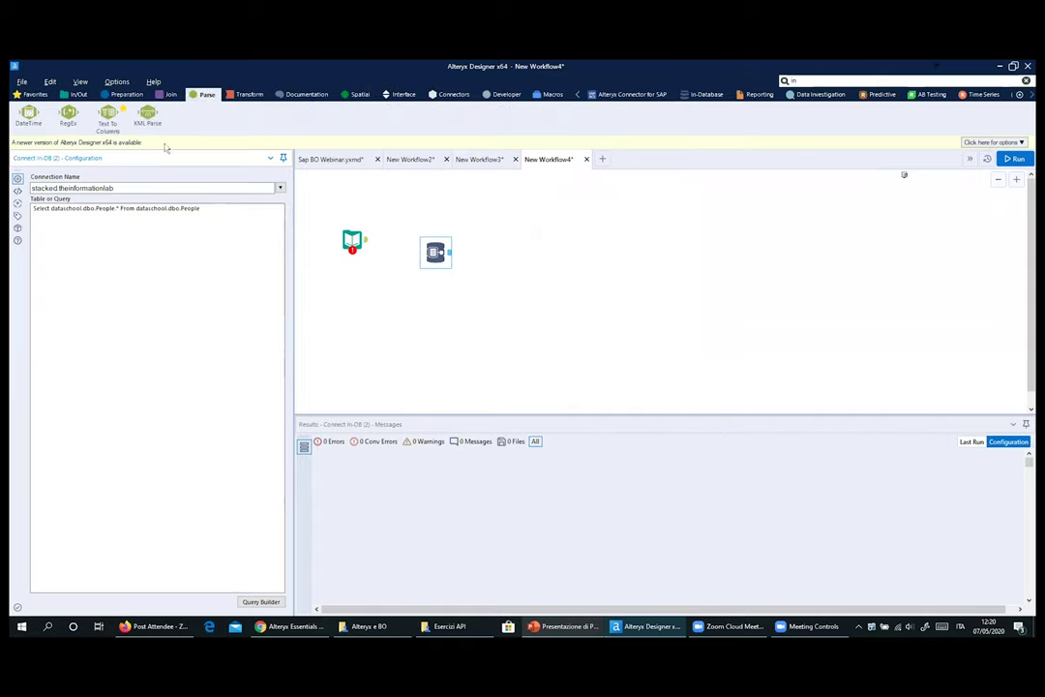
pyautogui.moveTo(110, 114)
# Connect a Data Stream Out tool after Connect In-DB, followed by Text To Columns and Formula tools
pyautogui.click(702, 94)
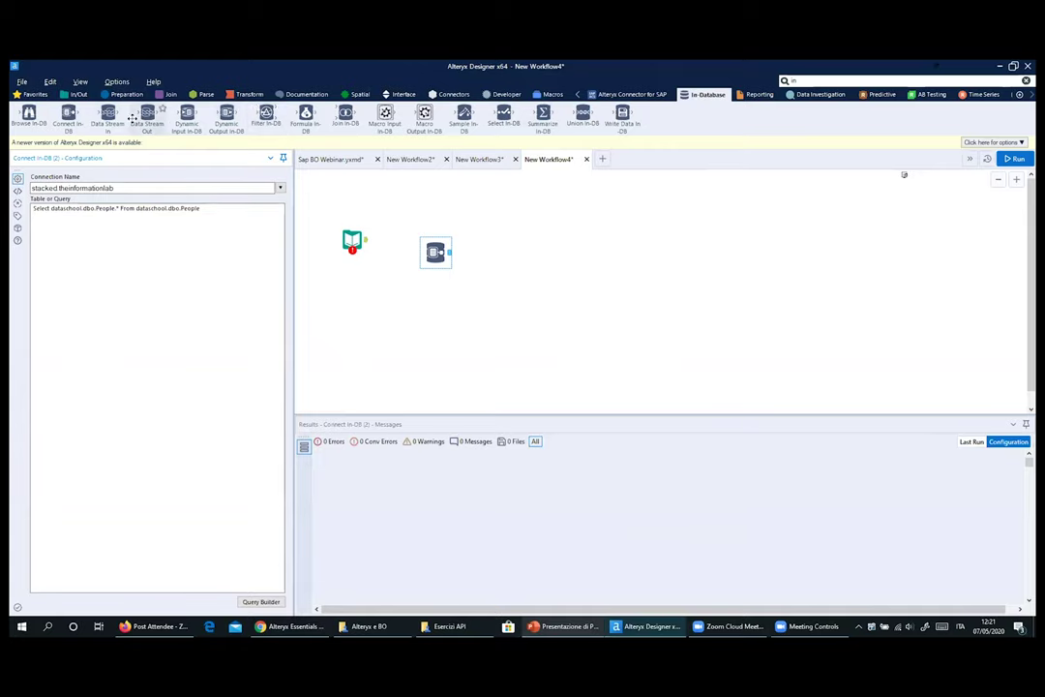
pyautogui.moveTo(147, 116)
pyautogui.mouseDown()
pyautogui.moveTo(497, 292)
pyautogui.moveTo(484, 251)
pyautogui.mouseUp()
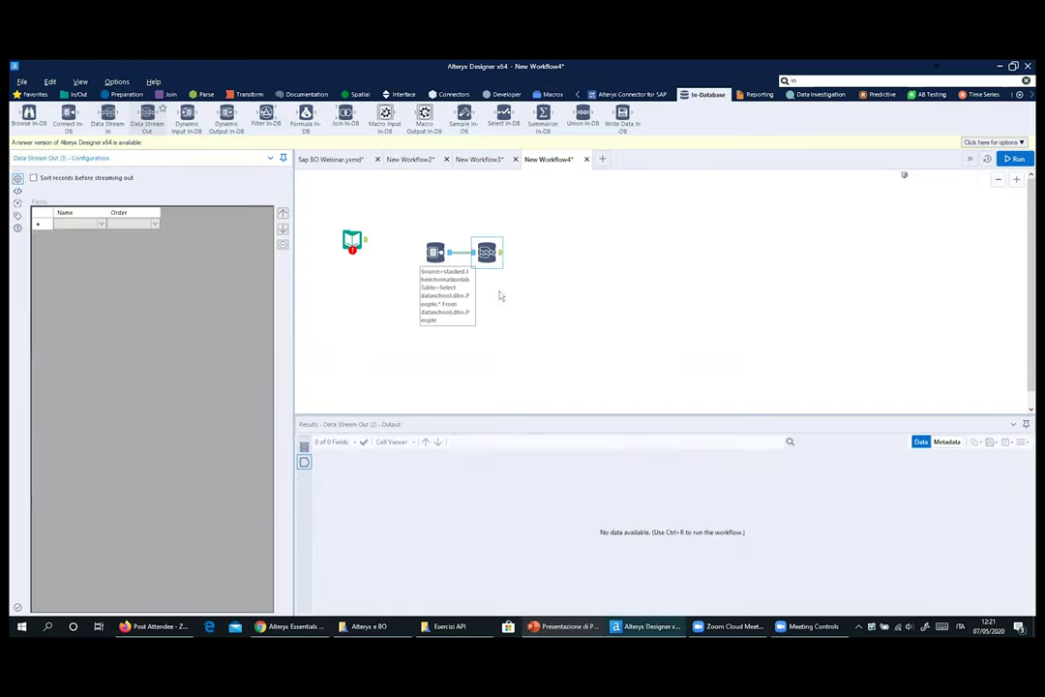
pyautogui.click(204, 94)
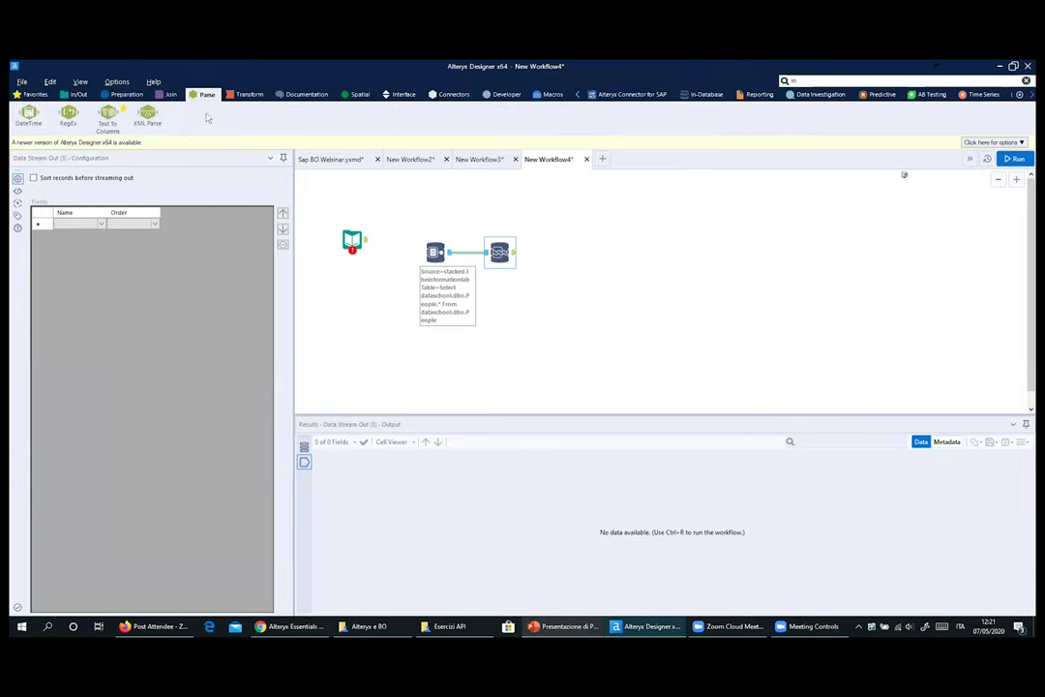
pyautogui.moveTo(107, 113); pyautogui.dragTo(551, 257)
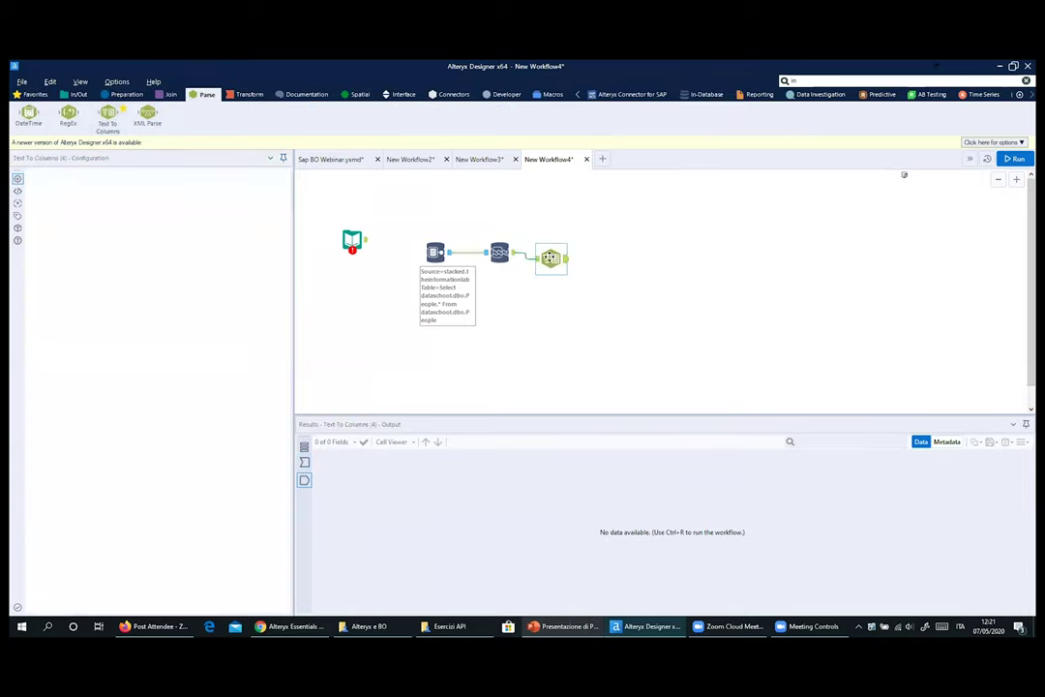
pyautogui.click(125, 94)
pyautogui.moveTo(187, 113); pyautogui.dragTo(597, 280)
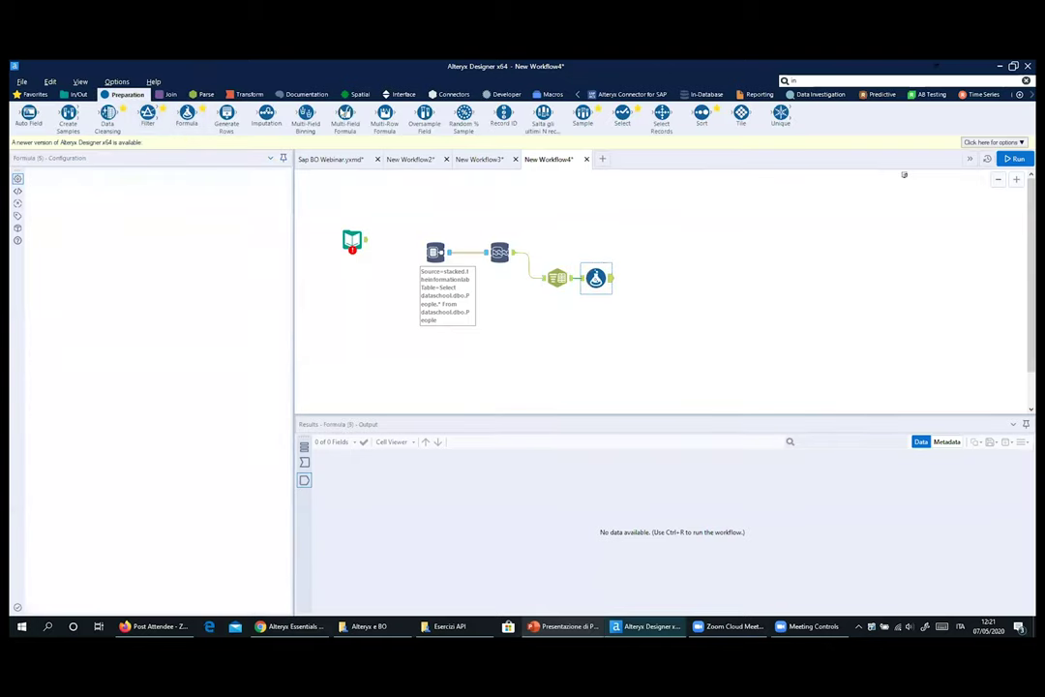
# Extend the chain after Formula with Distance, Trade Area and Data Stream In tools
pyautogui.click(360, 94)
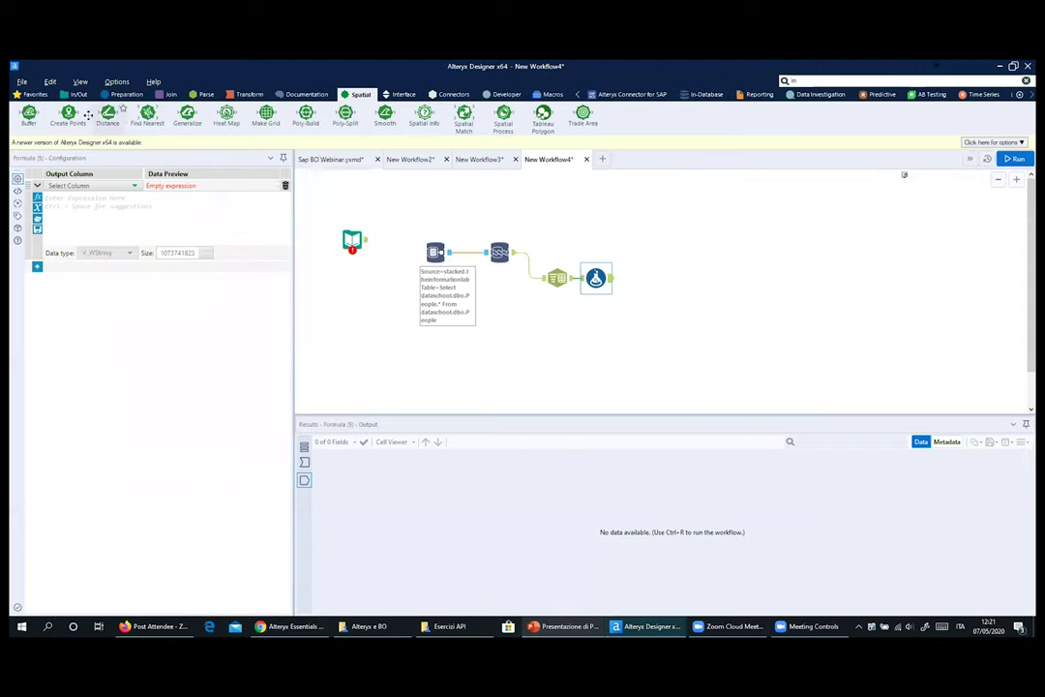
pyautogui.moveTo(107, 114); pyautogui.dragTo(647, 276)
pyautogui.moveTo(583, 113); pyautogui.dragTo(706, 259)
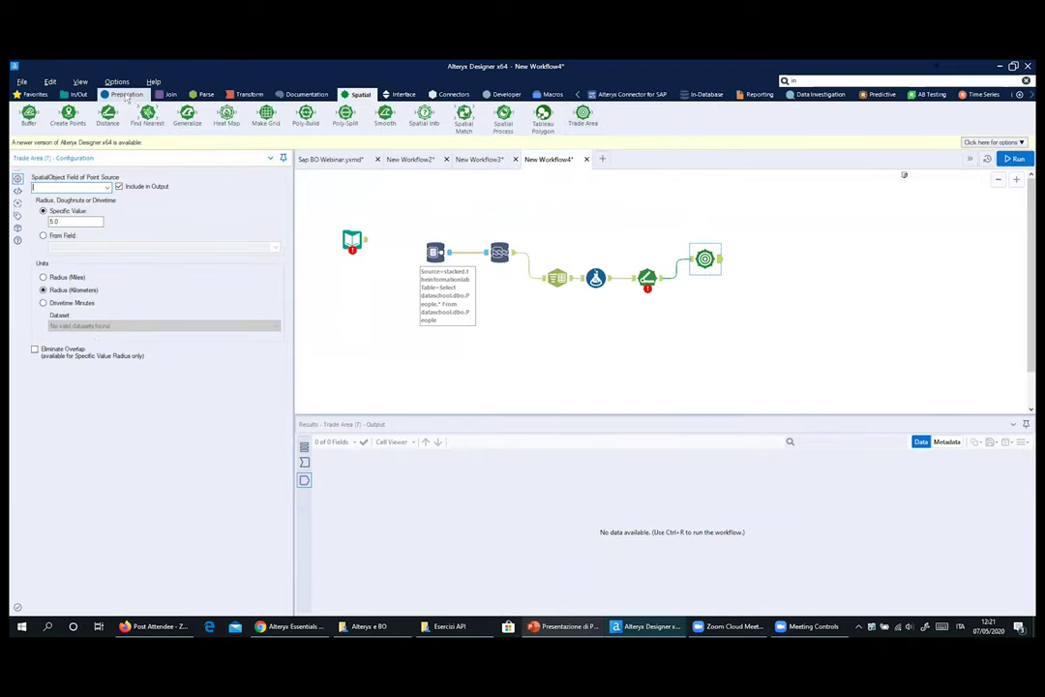
pyautogui.click(624, 96)
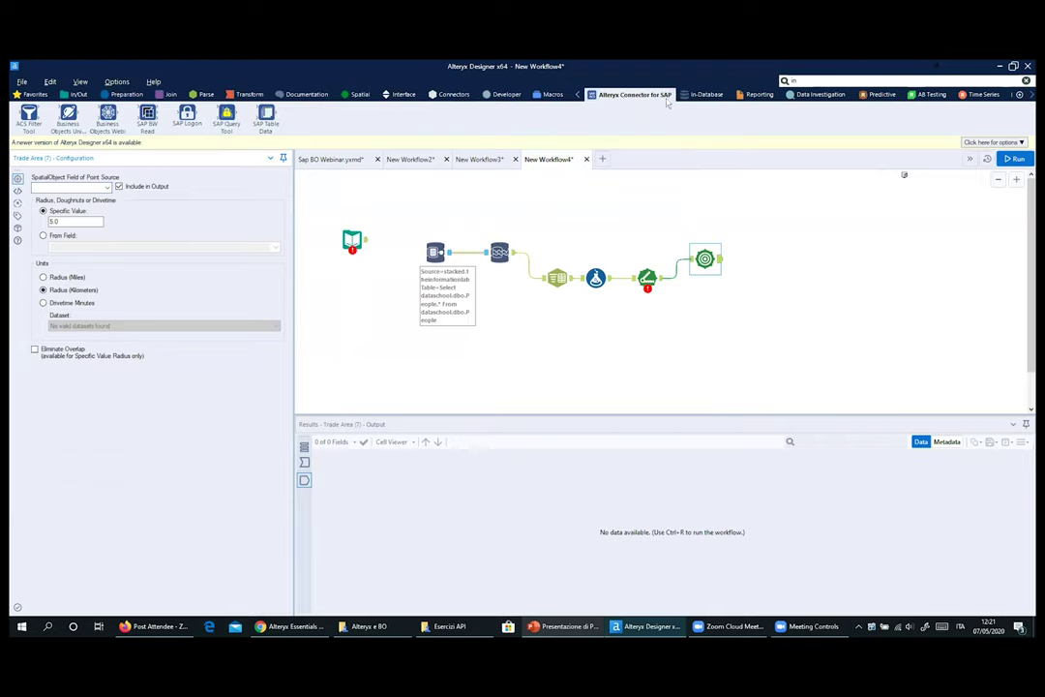
pyautogui.click(705, 95)
pyautogui.moveTo(109, 114); pyautogui.dragTo(766, 267)
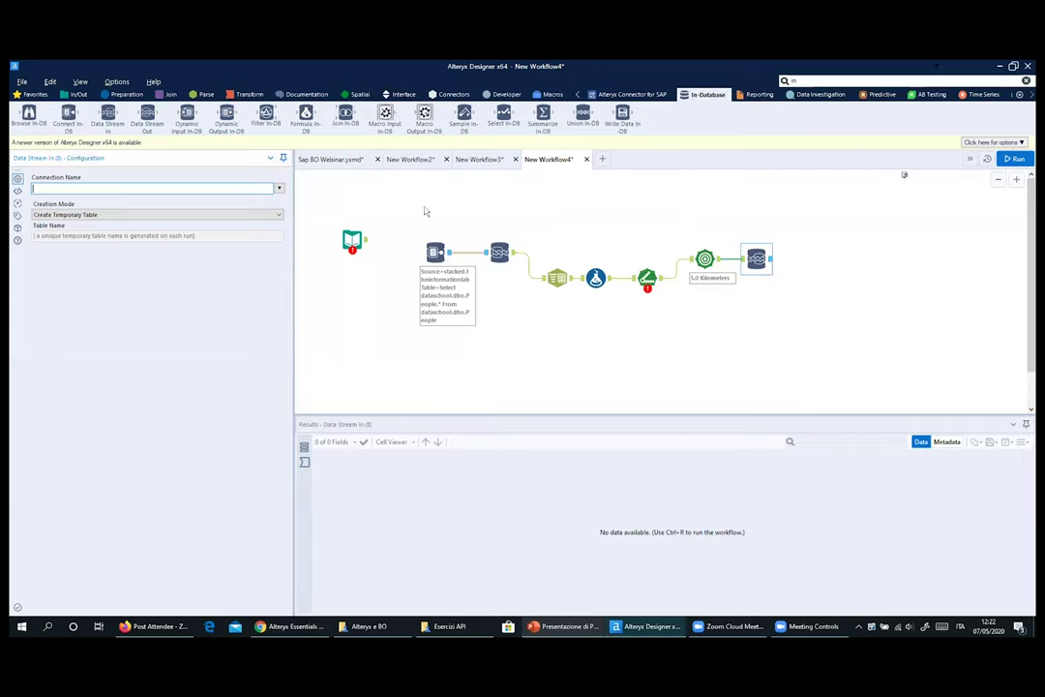
# Delete the whole chain from Connect In-DB to Data Stream In, leaving only the Input Data tool
pyautogui.moveTo(425, 208); pyautogui.dragTo(762, 331)
pyautogui.press('Delete')
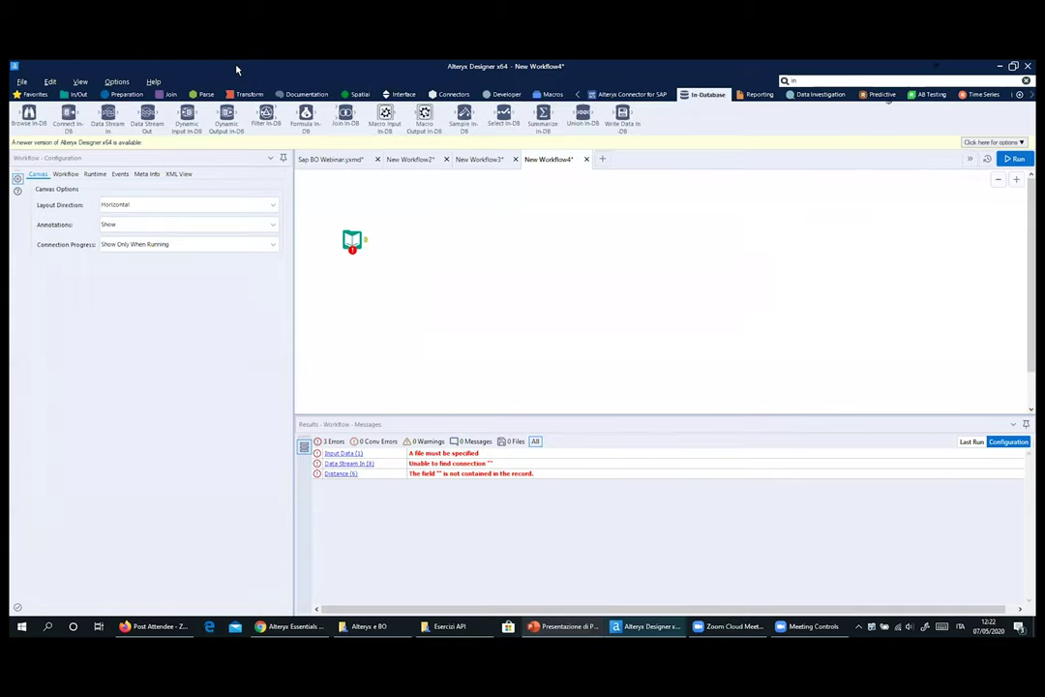
# Look through the Preparation, Join, Transform, Spatial and Predictive tool categories, including the Unique tool's description
pyautogui.click(104, 95)
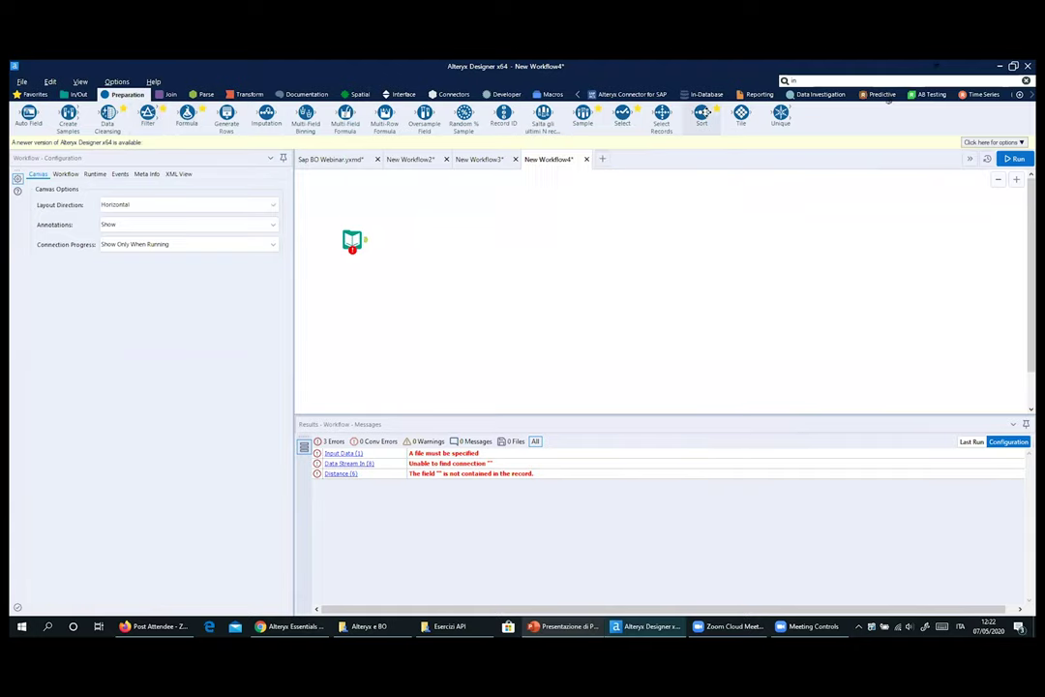
pyautogui.moveTo(704, 113)
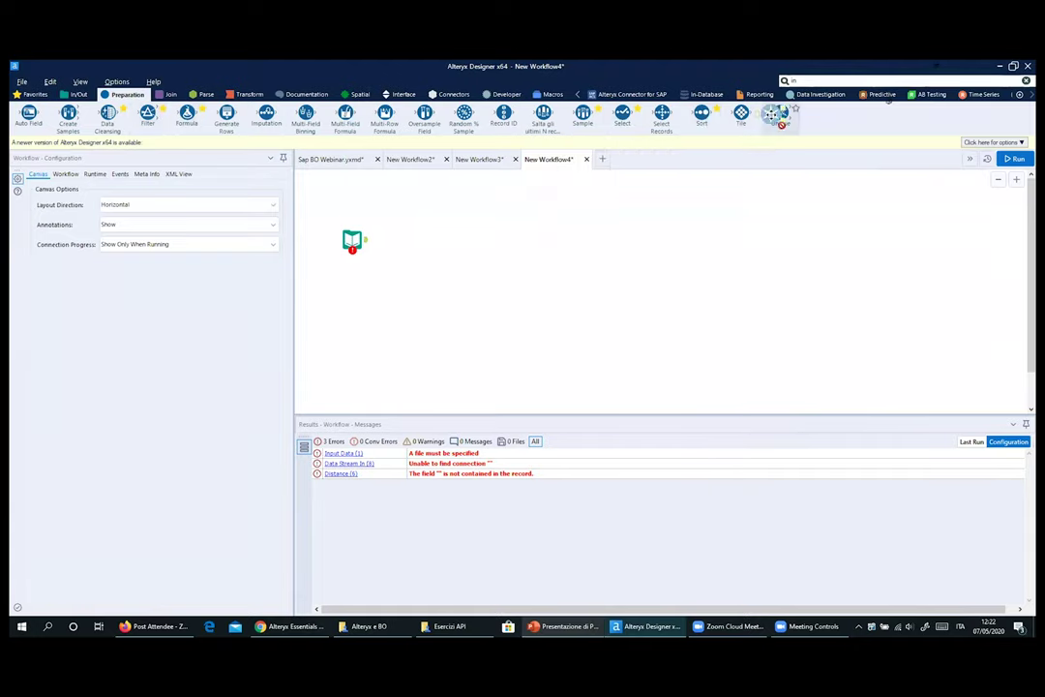
pyautogui.moveTo(771, 113)
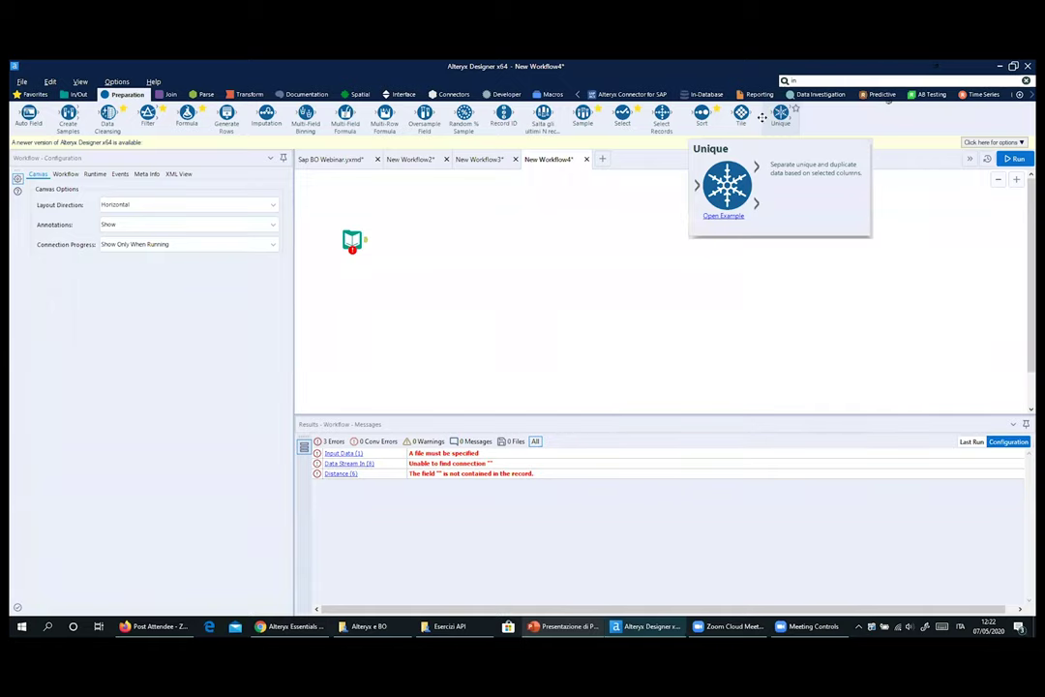
pyautogui.click(174, 95)
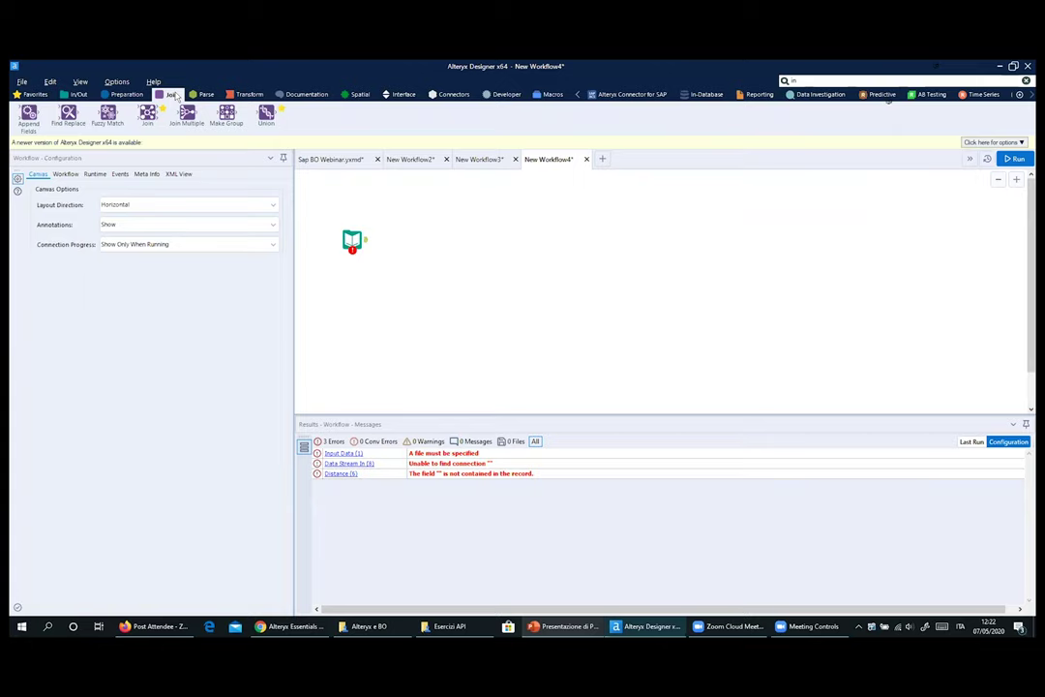
pyautogui.click(251, 95)
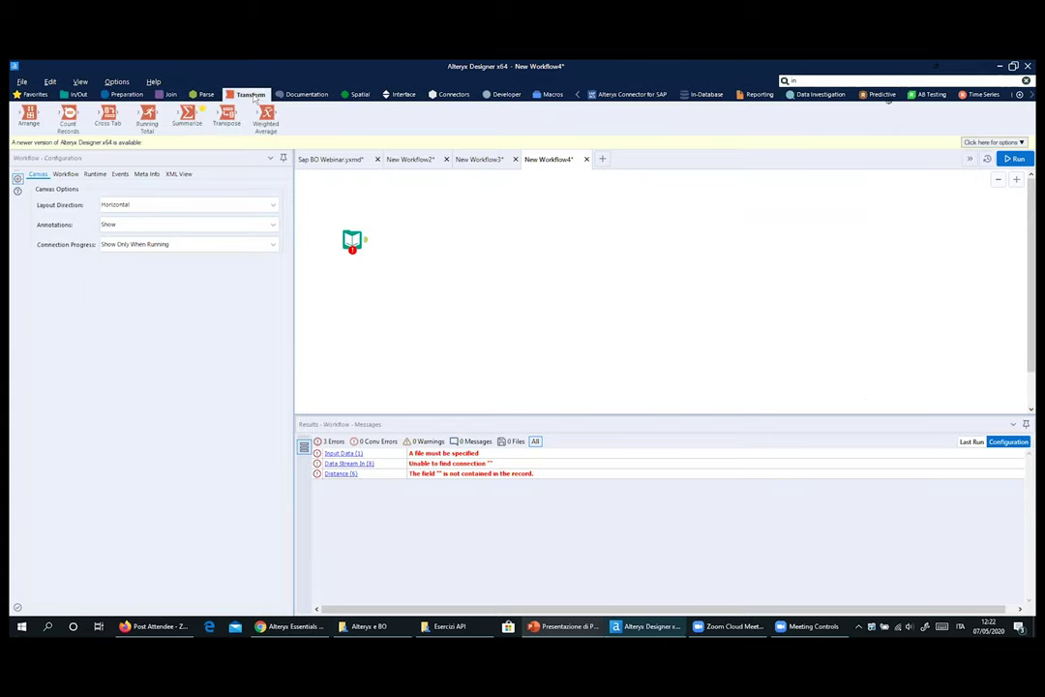
pyautogui.click(358, 94)
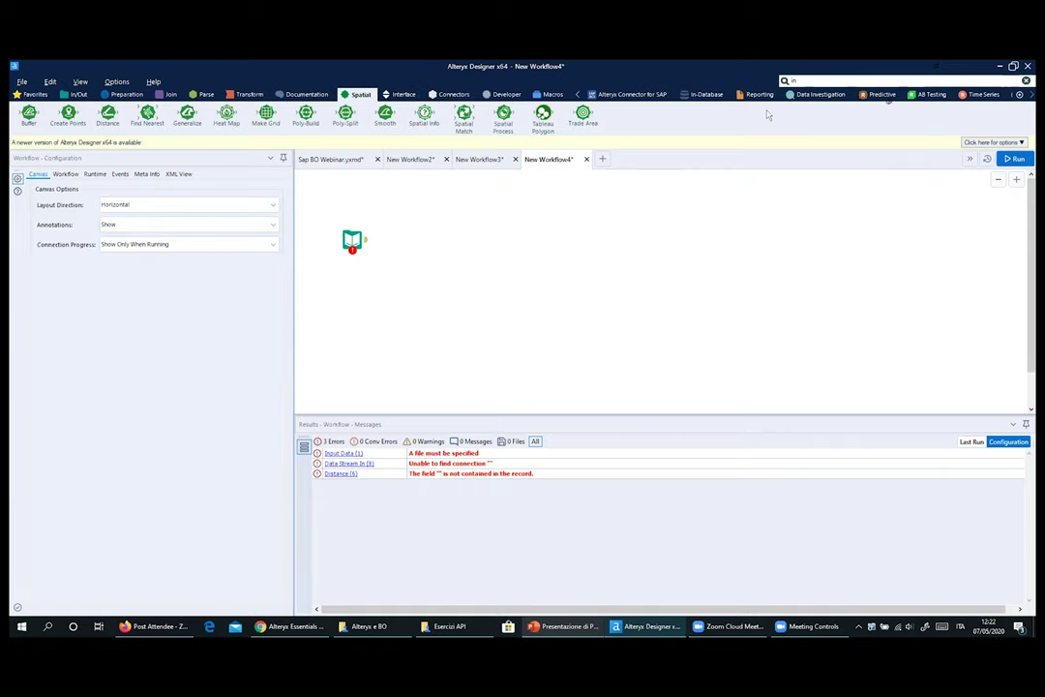
pyautogui.click(877, 95)
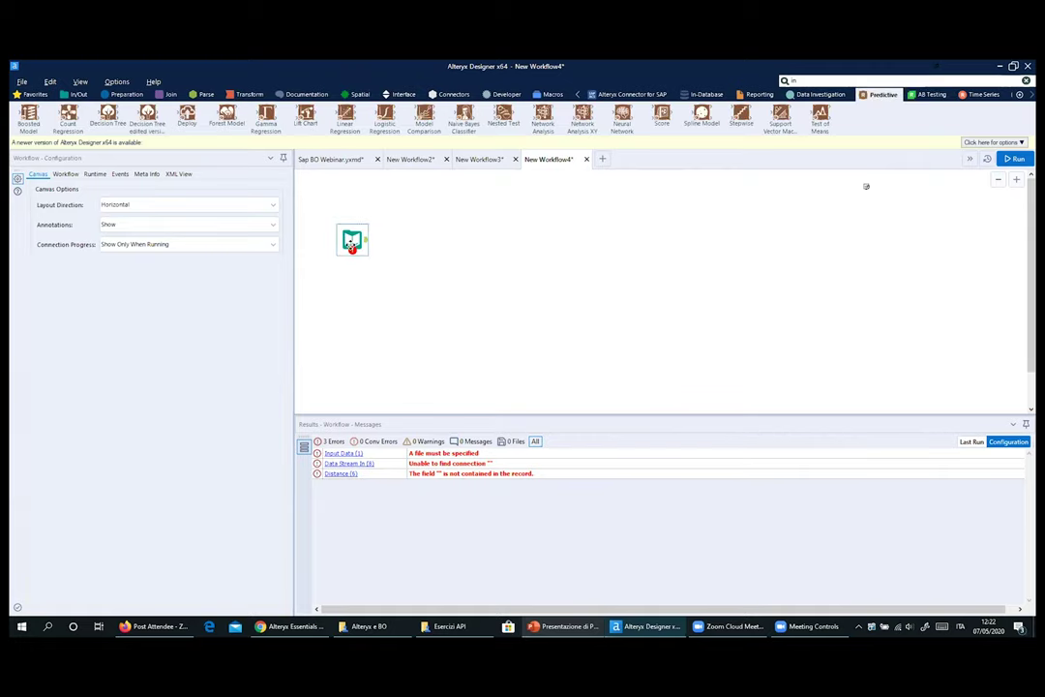
pyautogui.rightClick(349, 242)
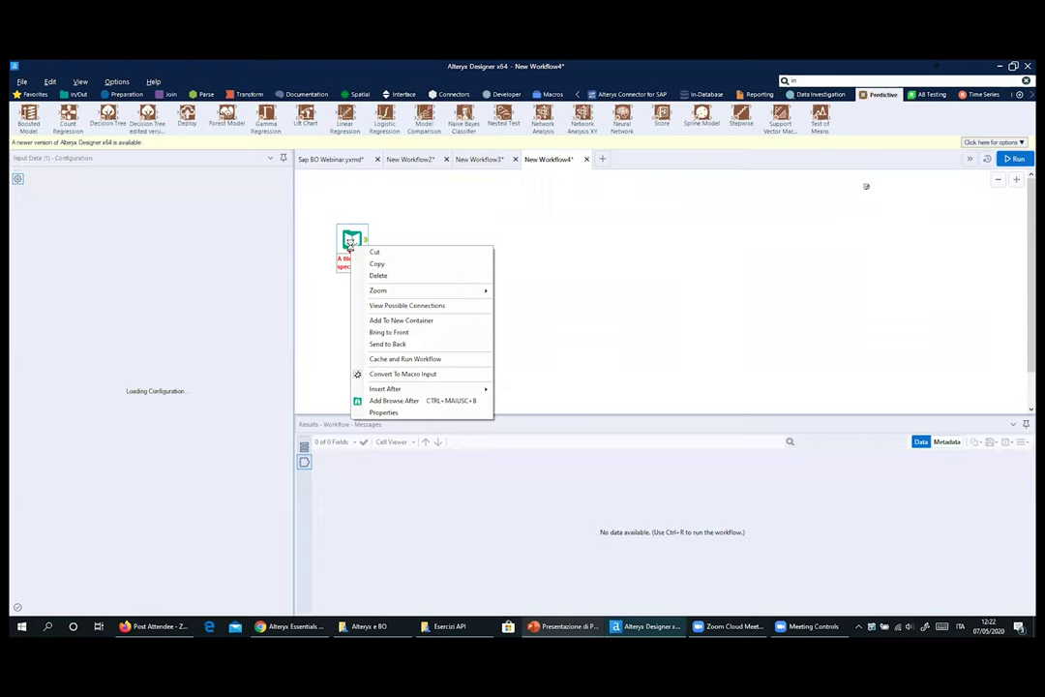
pyautogui.click(299, 210)
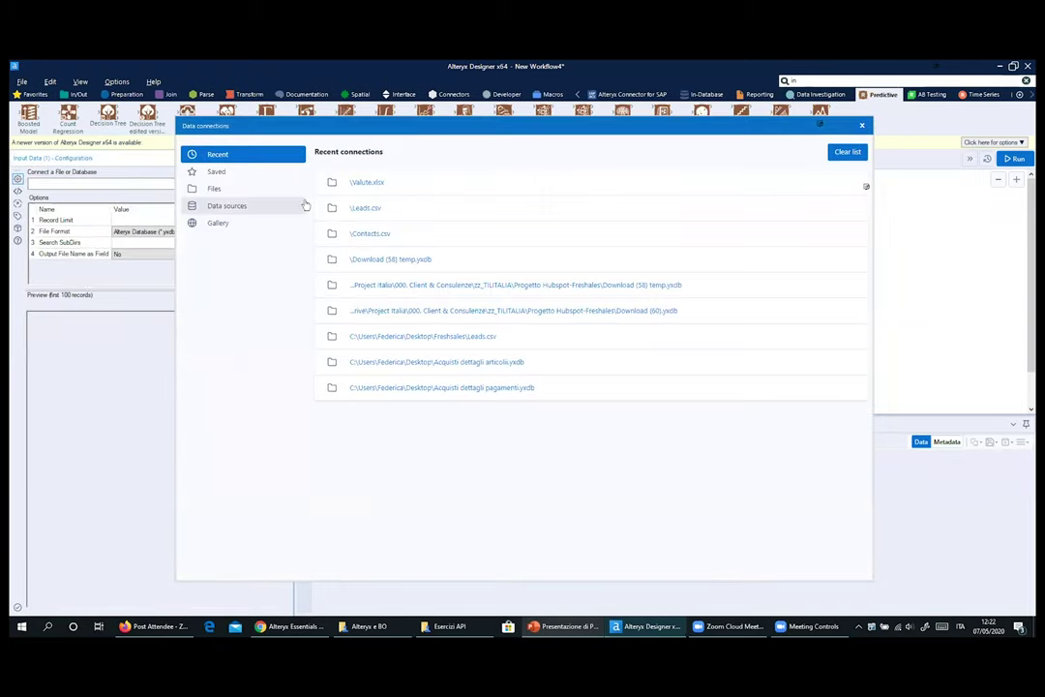
pyautogui.click(360, 184)
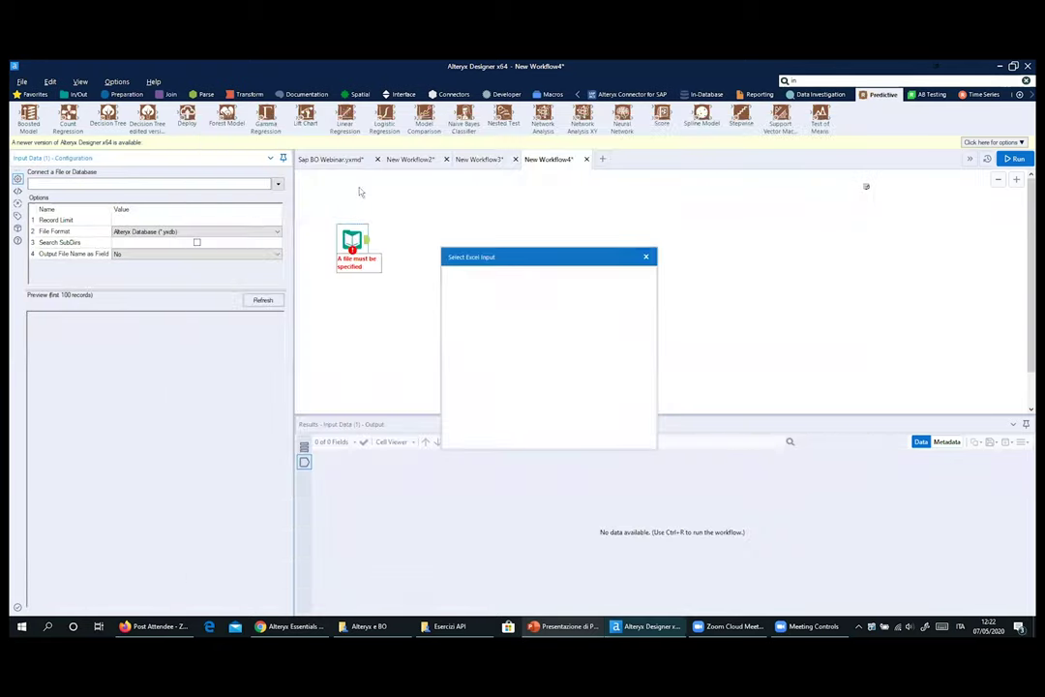
pyautogui.click(646, 257)
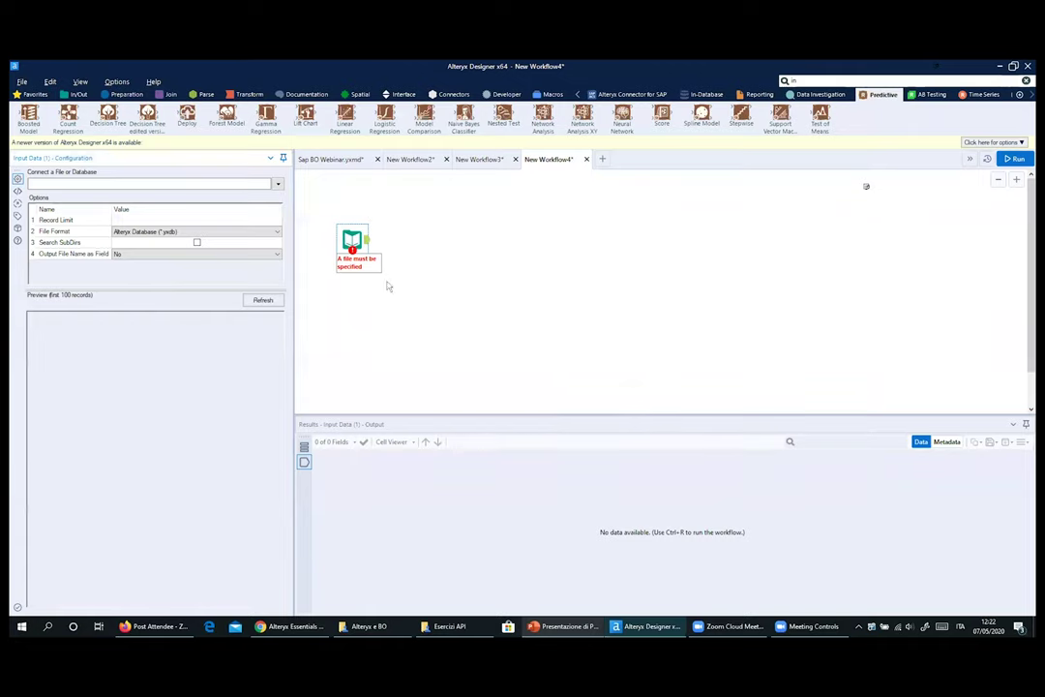
pyautogui.click(278, 186)
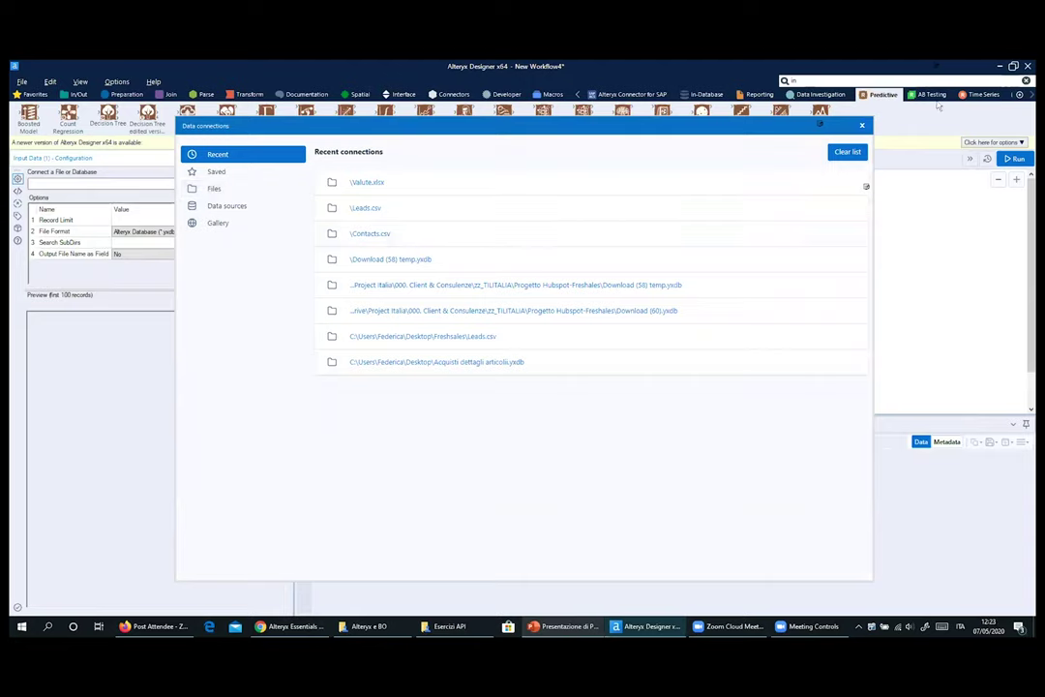
pyautogui.click(862, 126)
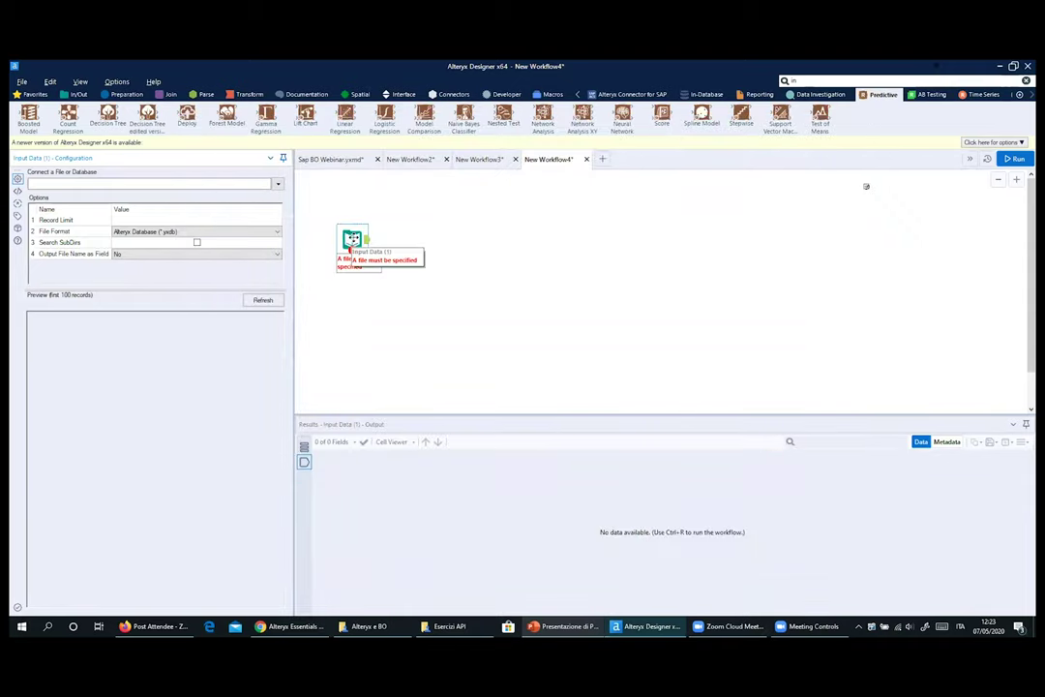
# Delete the Input Data tool and open the sample workflow "Join data from two sources"
pyautogui.rightClick(365, 237)
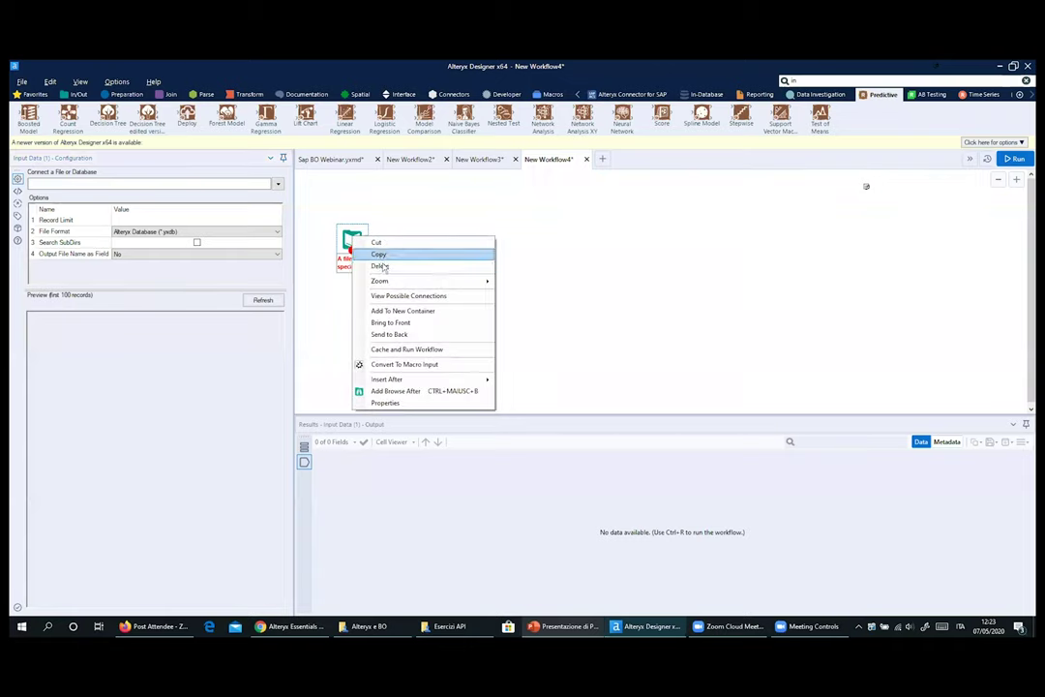
pyautogui.click(380, 266)
pyautogui.click(153, 81)
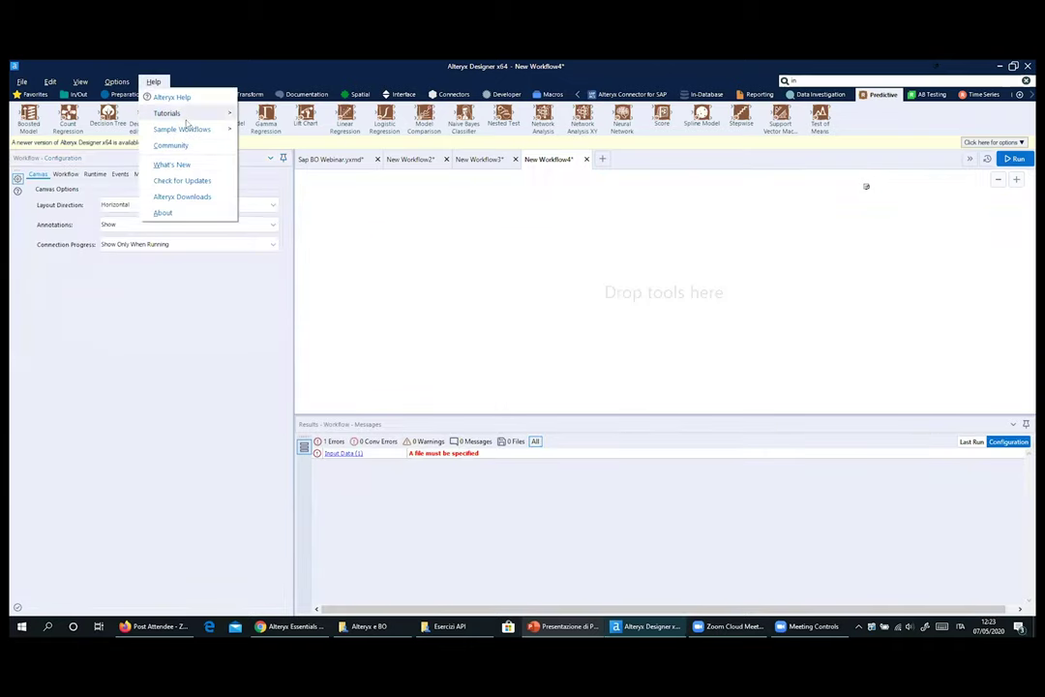
pyautogui.moveTo(191, 129)
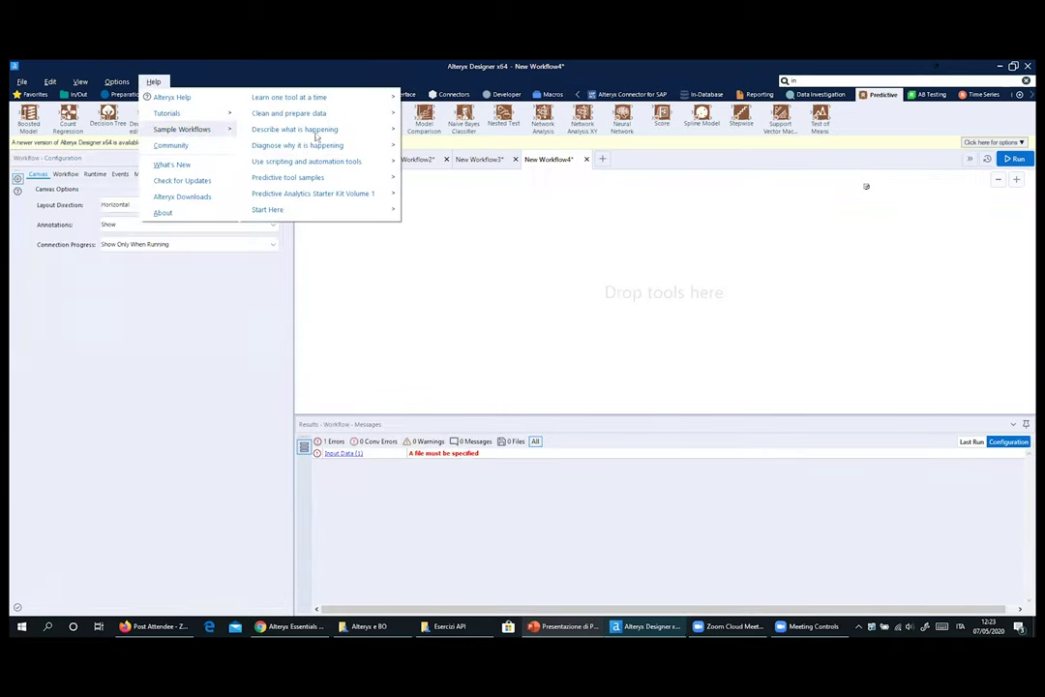
pyautogui.moveTo(317, 147)
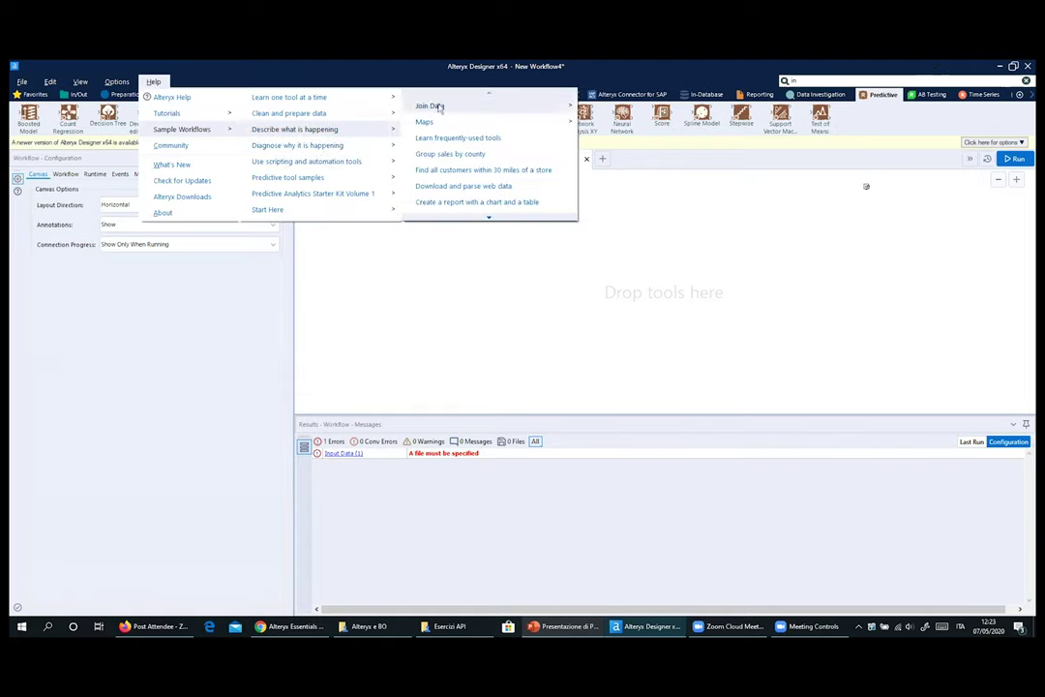
pyautogui.moveTo(567, 107)
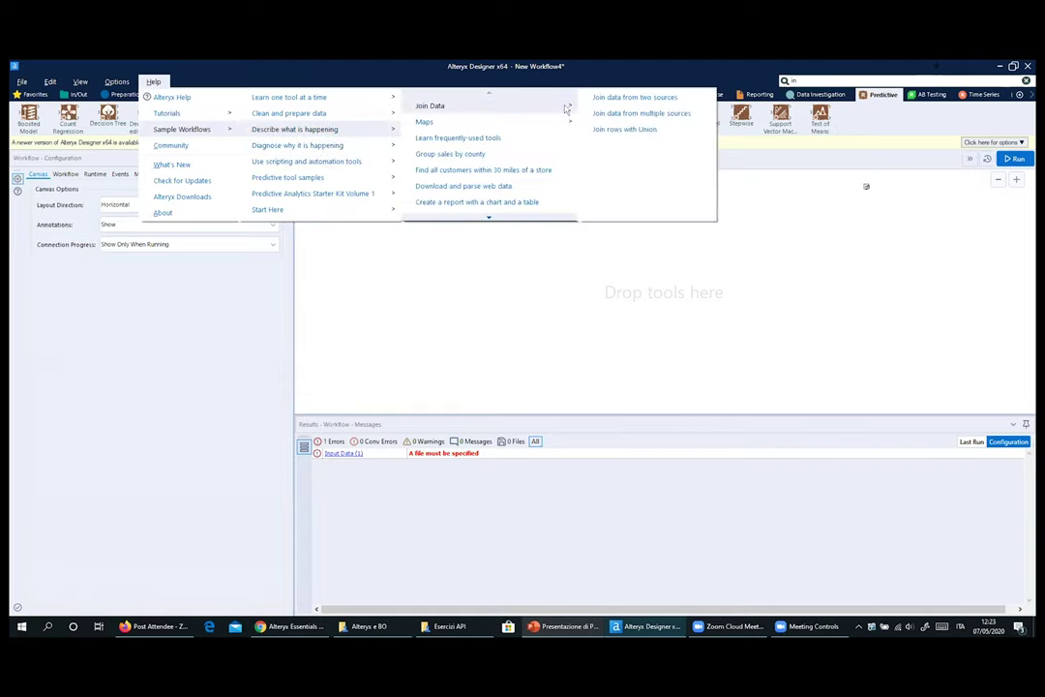
pyautogui.click(631, 98)
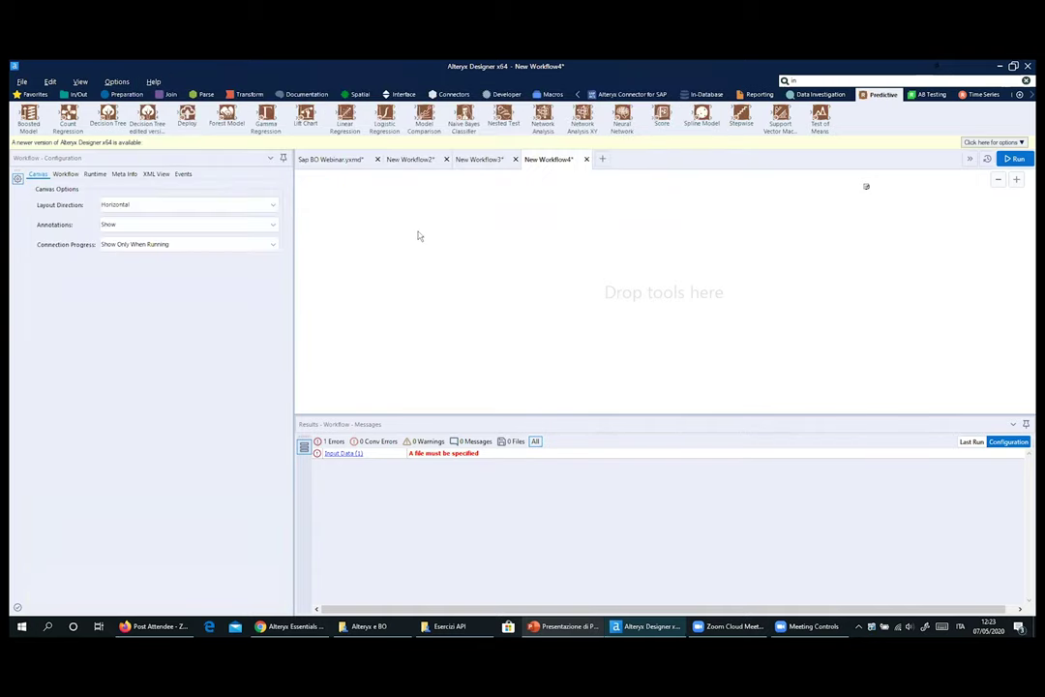
# Run the sample workflow and examine the Key values coming out of the Sample_ZIP.yxdb input
pyautogui.click(1013, 161)
pyautogui.click(348, 298)
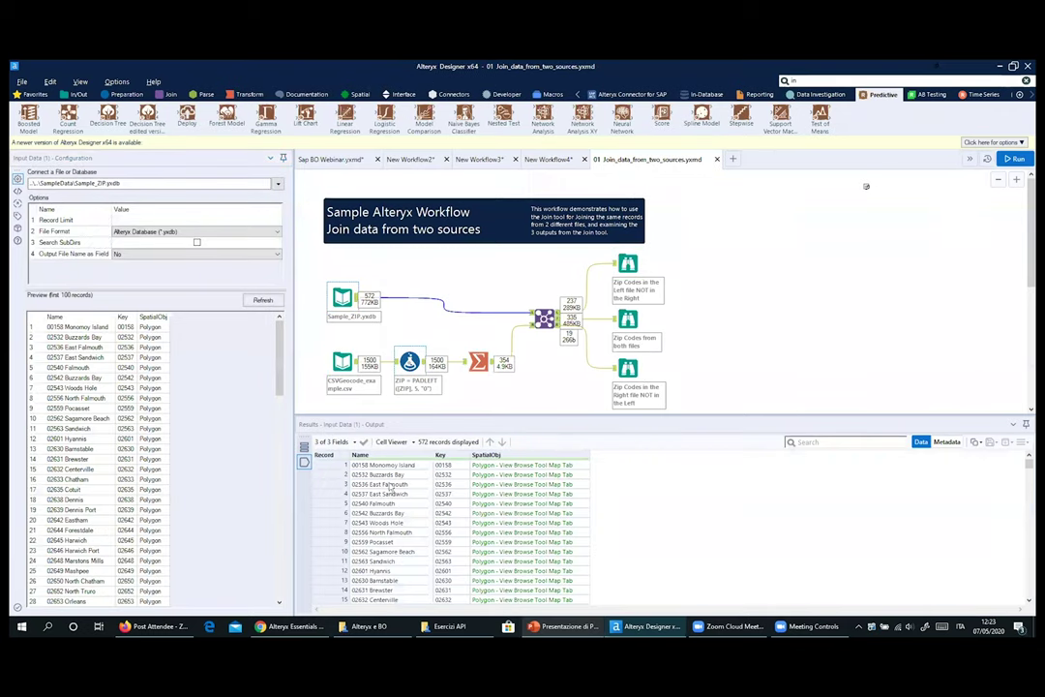
pyautogui.click(451, 475)
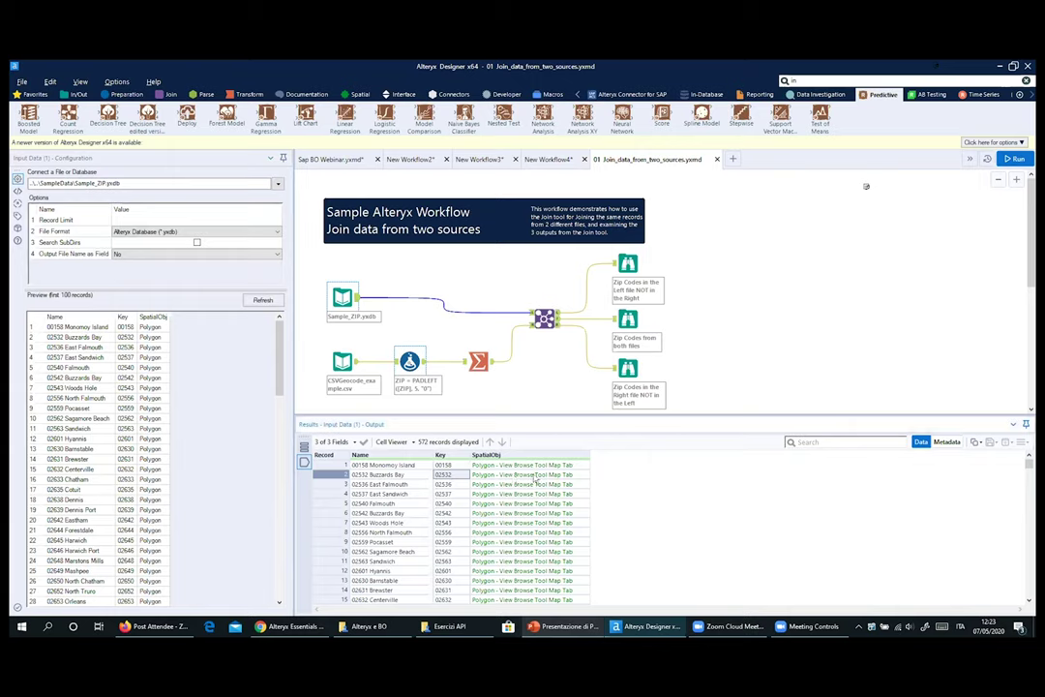
# Attach a Browse tool to the Sample_ZIP.yxdb input and run the workflow to map its polygons
pyautogui.scroll(-1, 870, 246)
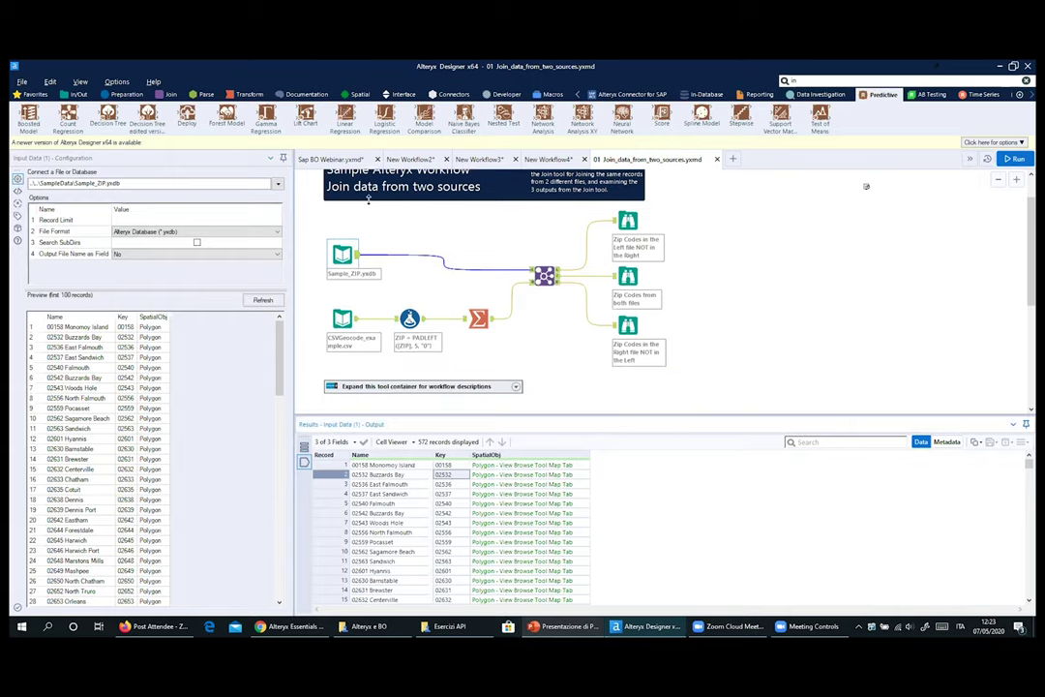
pyautogui.click(76, 94)
pyautogui.moveTo(29, 113); pyautogui.dragTo(390, 235)
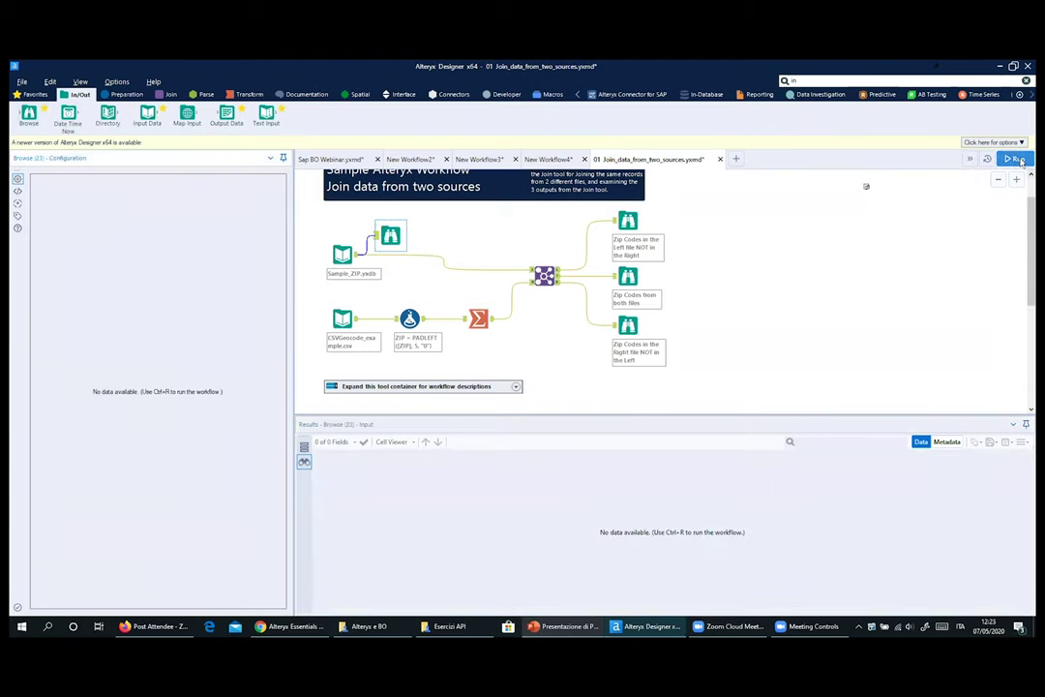
pyautogui.hotkey('ctrl', 'r')
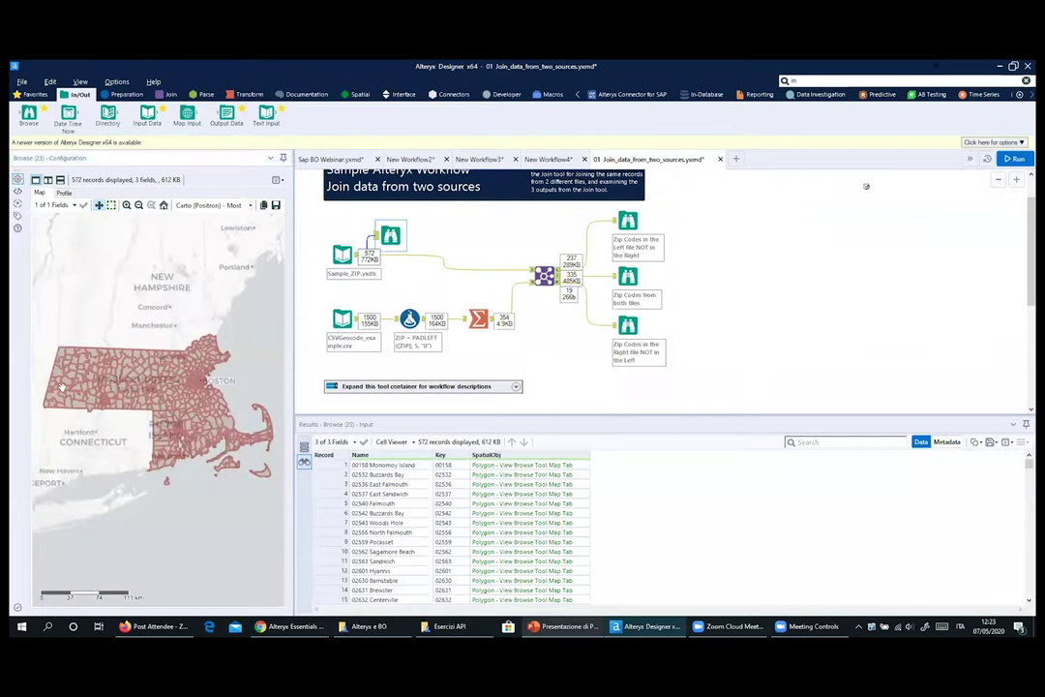
# Compare the CSVGeocode_example.csv records and ZIP fields with the Sample_ZIP.yxdb keys and the mapped polygons
pyautogui.click(344, 320)
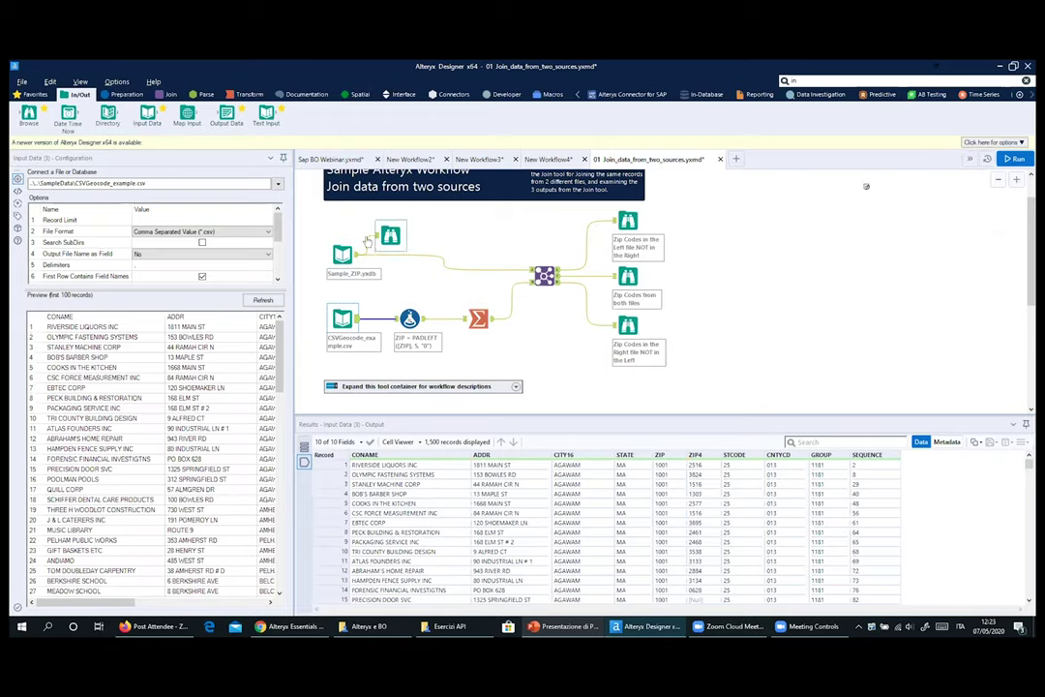
pyautogui.click(355, 256)
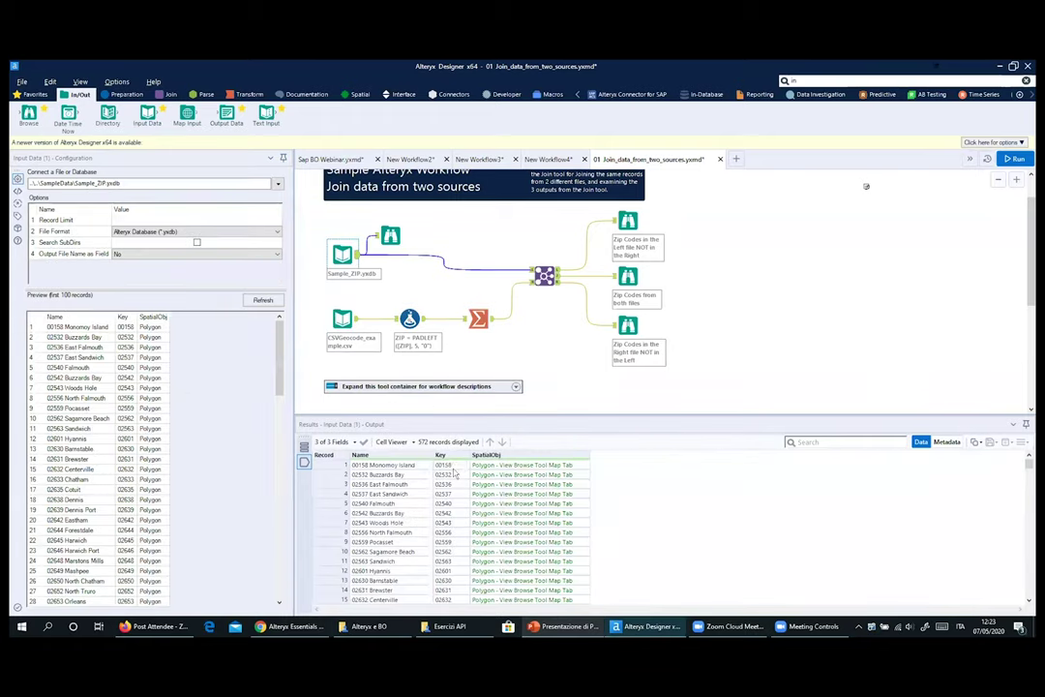
pyautogui.click(341, 320)
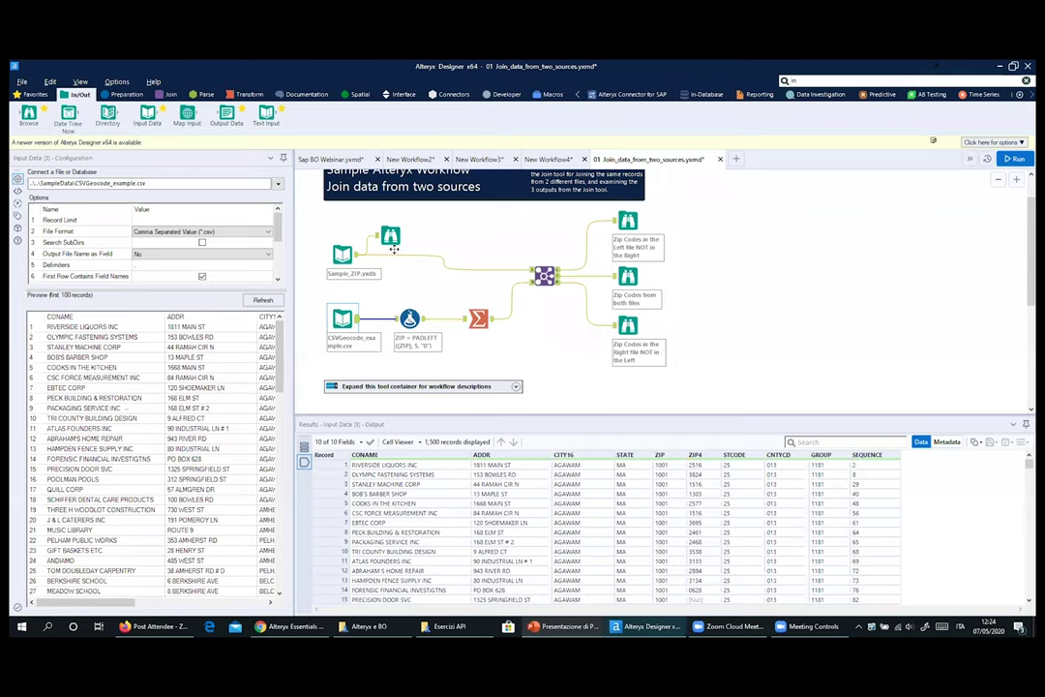
pyautogui.click(695, 466)
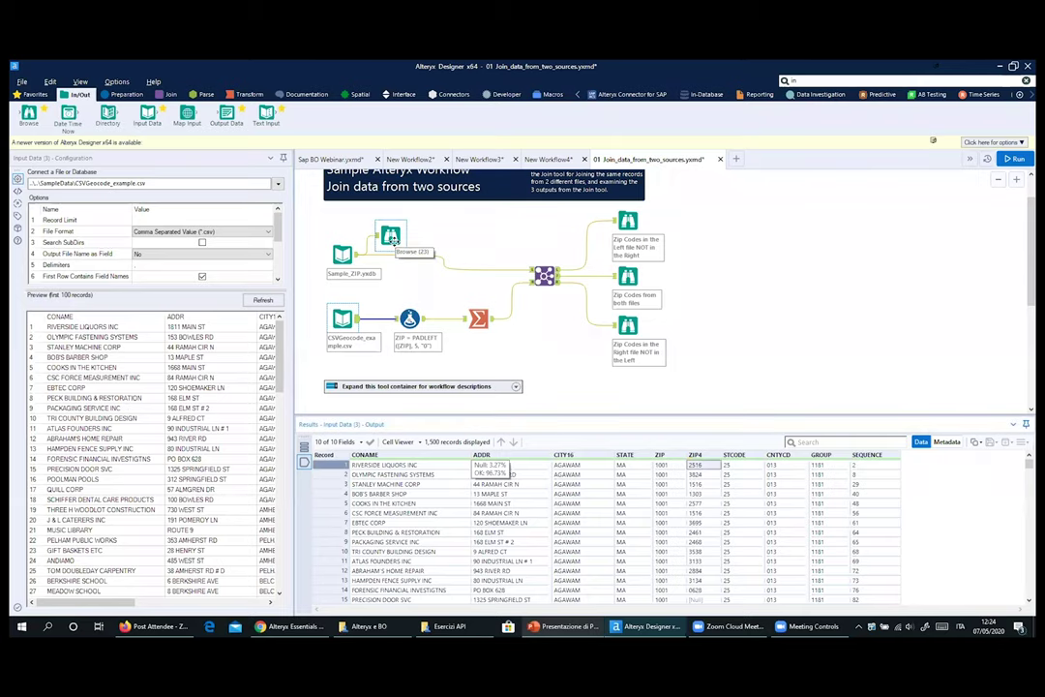
pyautogui.click(392, 239)
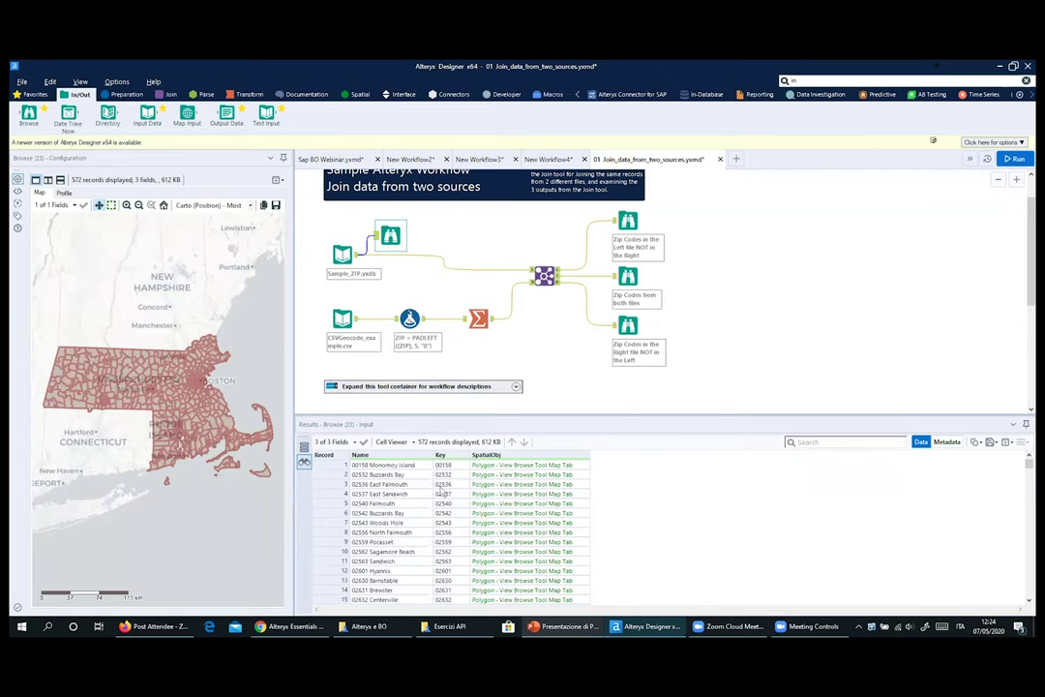
# Inspect the Formula tool's PADLEFT([ZIP], 5, "0") expression, enlarging its text and checking each argument
pyautogui.click(418, 322)
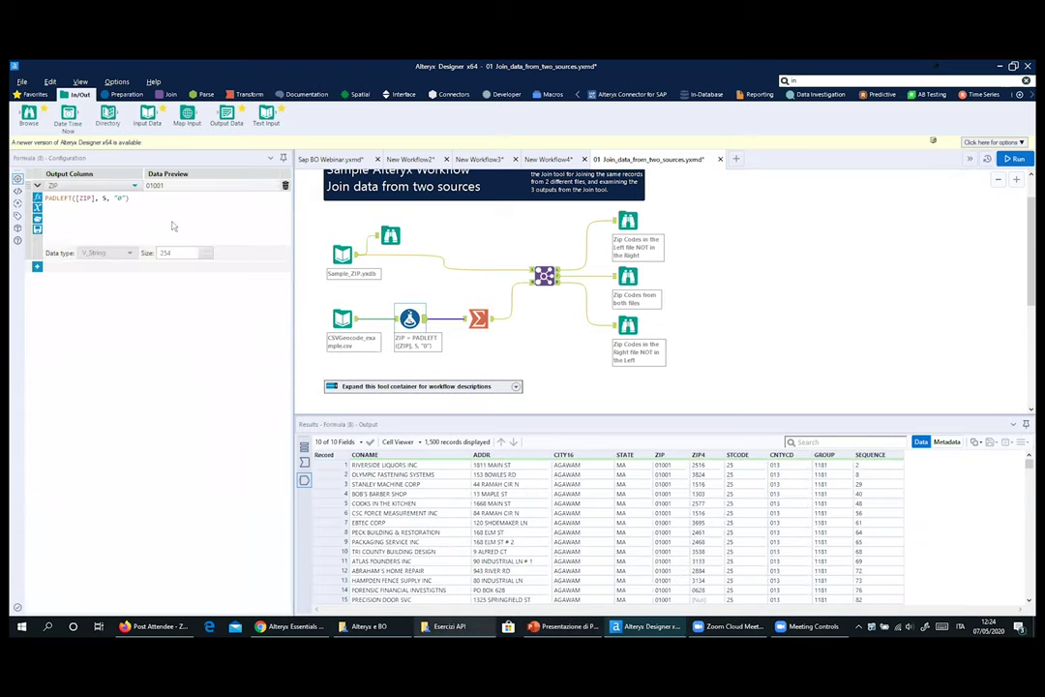
pyautogui.scroll(2, 174, 224)
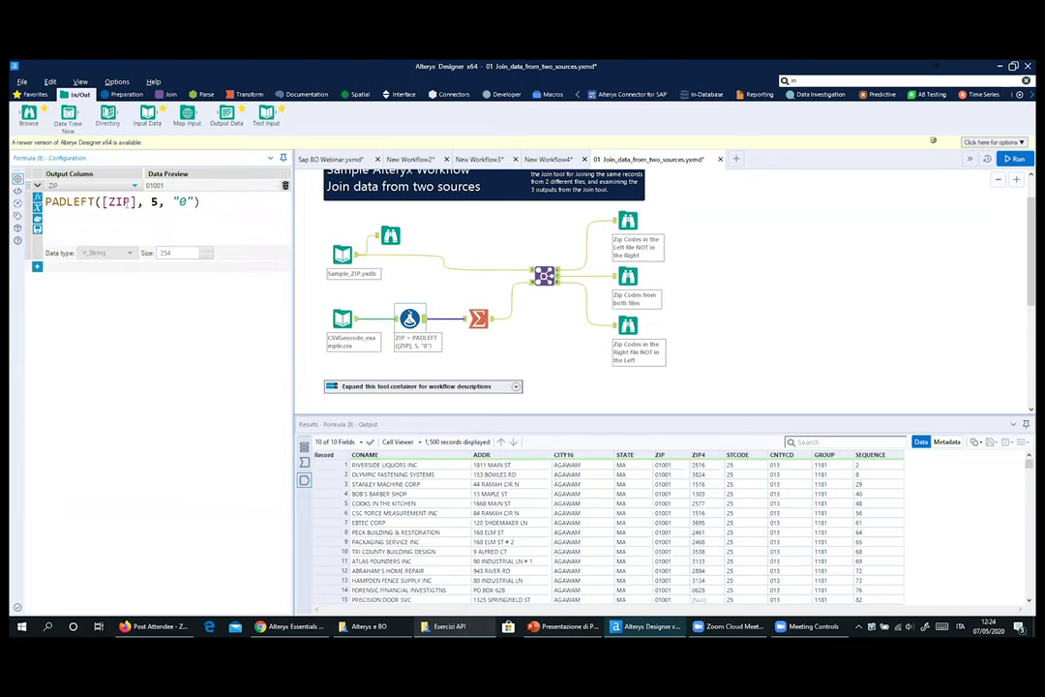
pyautogui.click(149, 200)
pyautogui.click(183, 201)
pyautogui.click(227, 209)
# Compare the ZIP column at the Formula tool's input with the padded ZIP column at its output
pyautogui.click(397, 322)
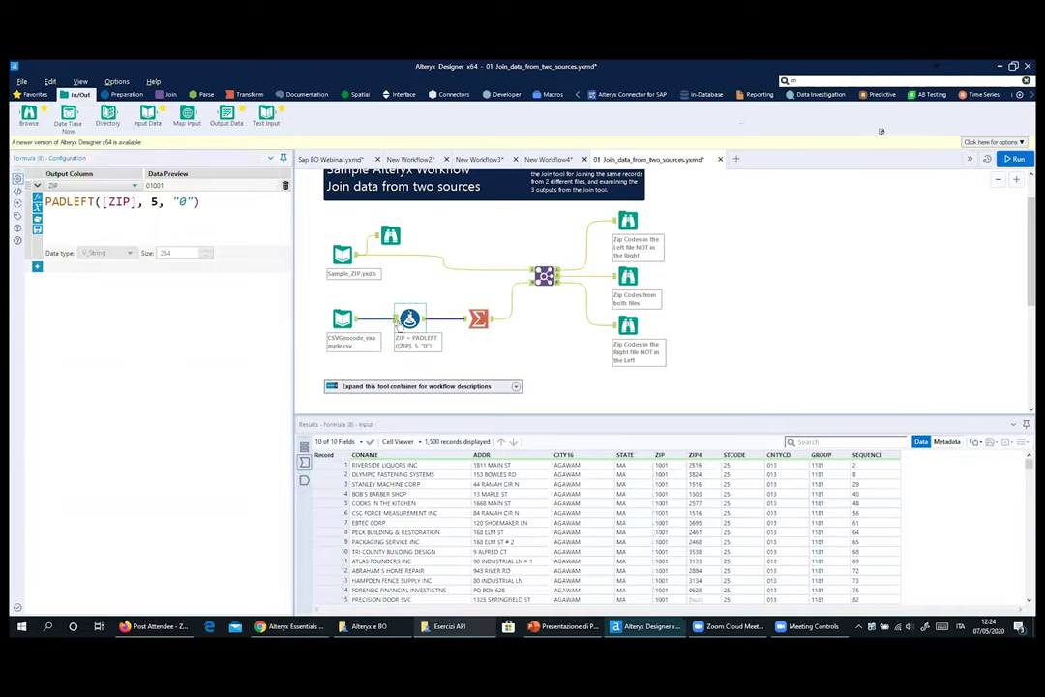
pyautogui.click(398, 321)
pyautogui.click(398, 322)
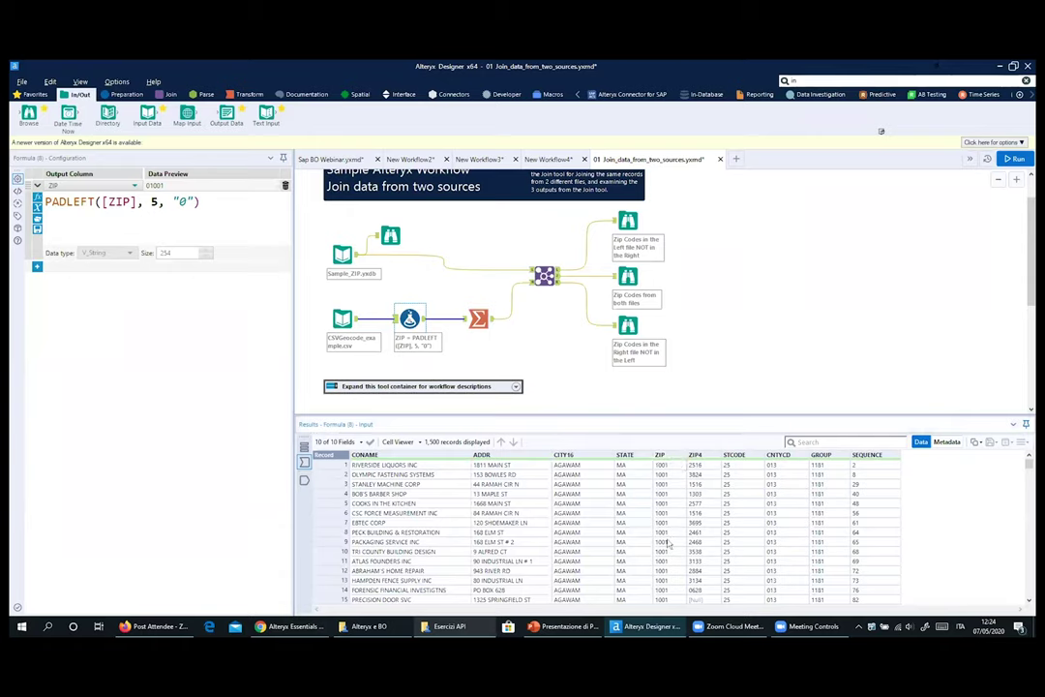
pyautogui.moveTo(668, 545); pyautogui.dragTo(662, 466)
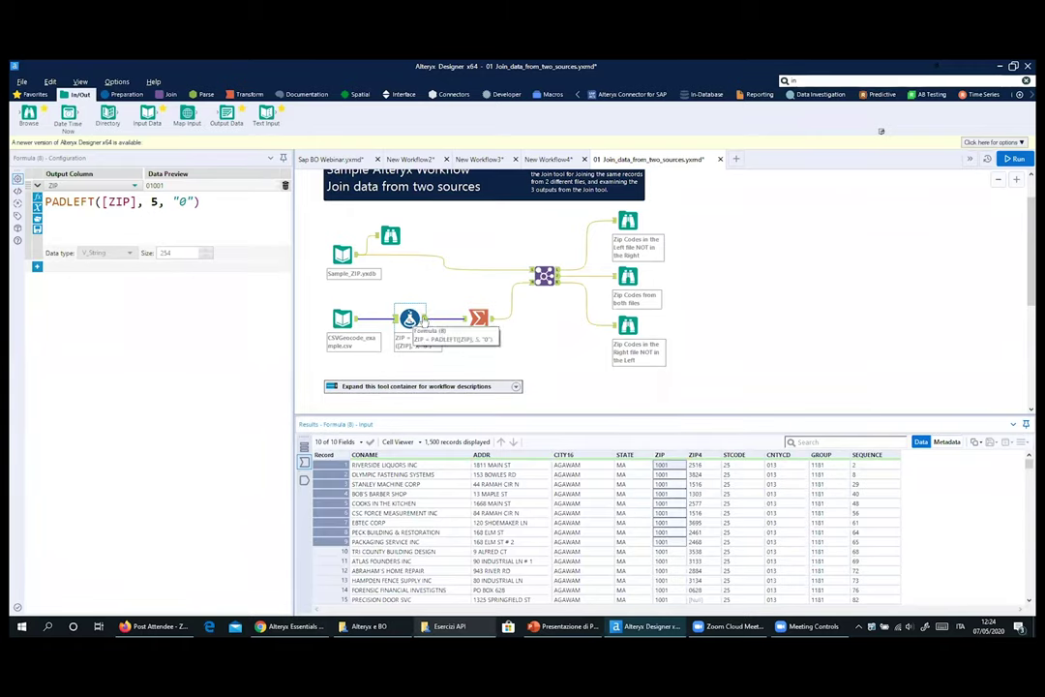
pyautogui.click(424, 319)
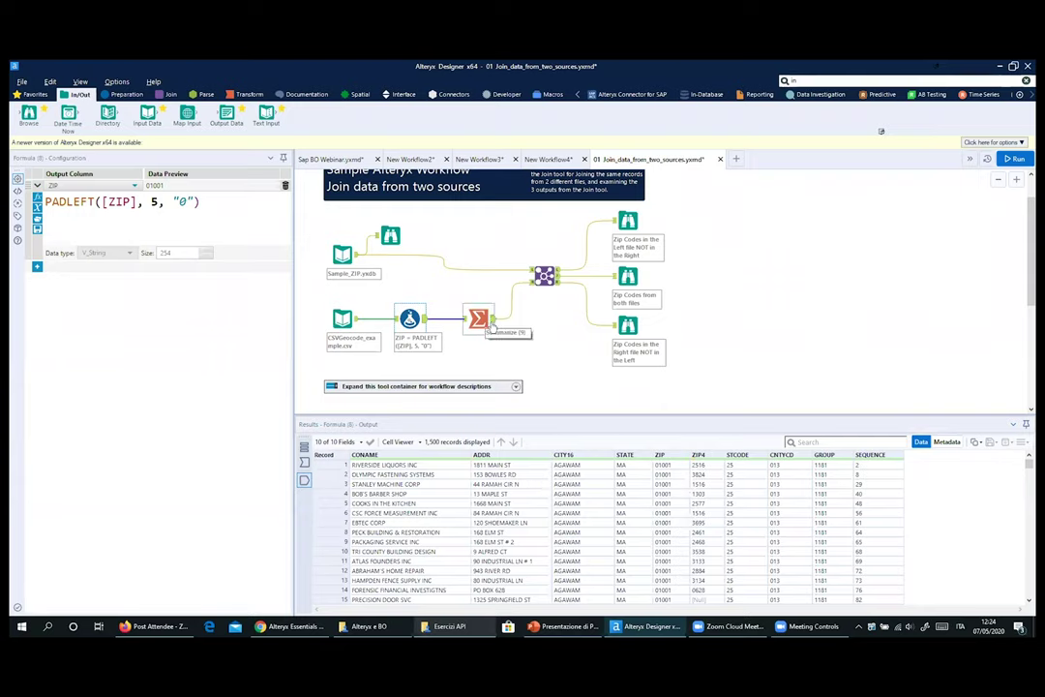
# Review the Summarize tool's grouping by ZIP and the Join tool's Key-to-ZIP match, including the joined records
pyautogui.click(479, 319)
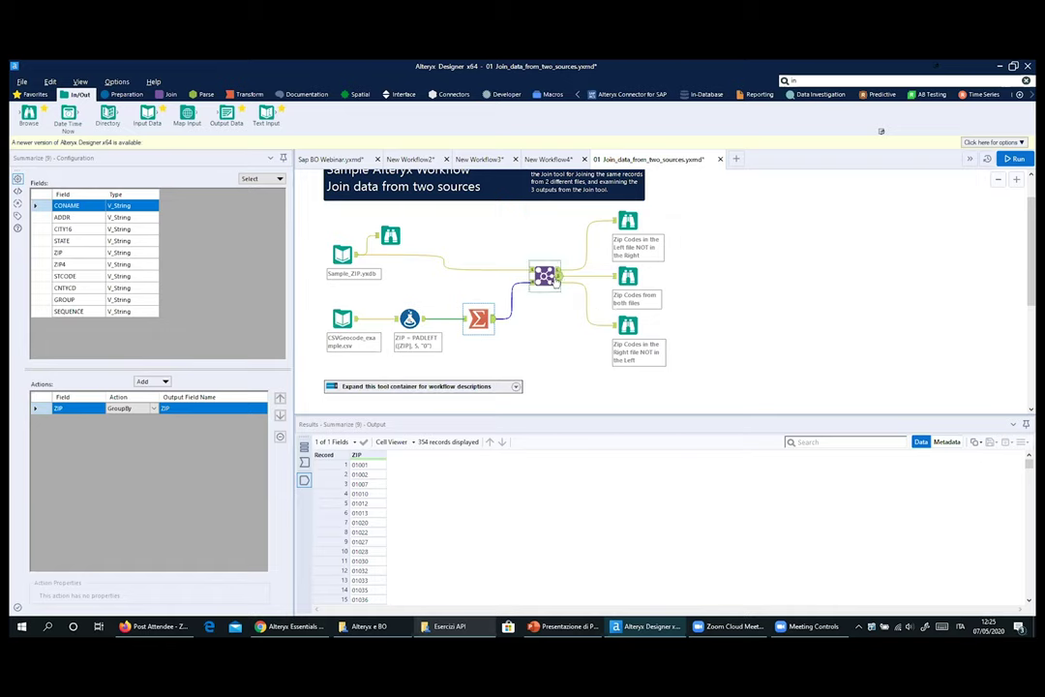
pyautogui.click(548, 277)
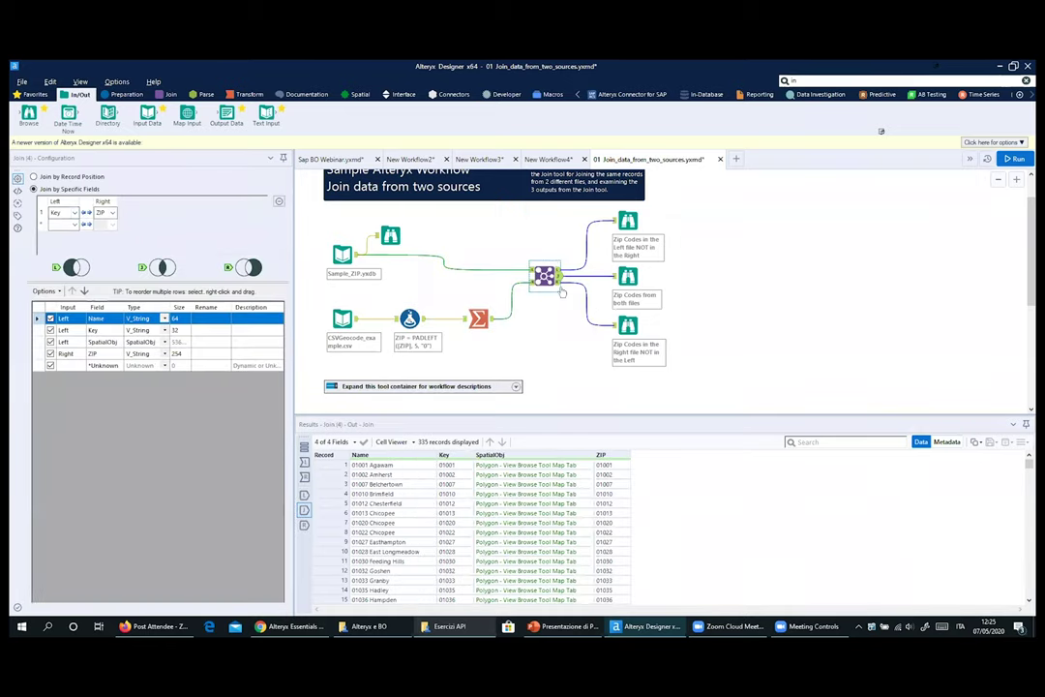
pyautogui.scroll(-20, 540, 509)
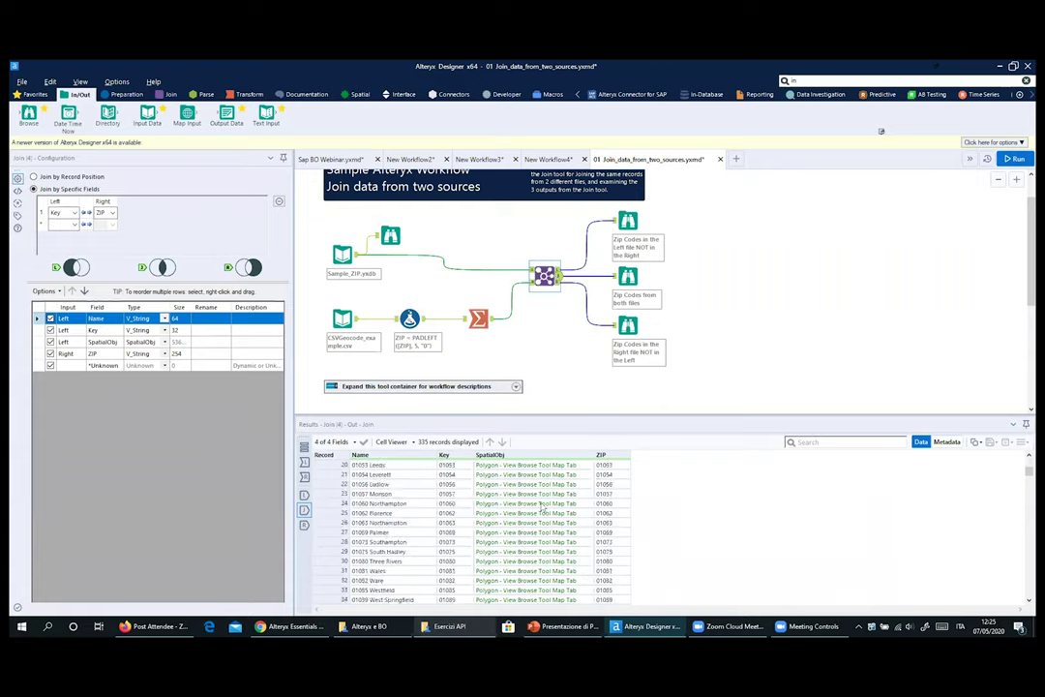
pyautogui.scroll(-20, 498, 492)
pyautogui.scroll(-5, 610, 504)
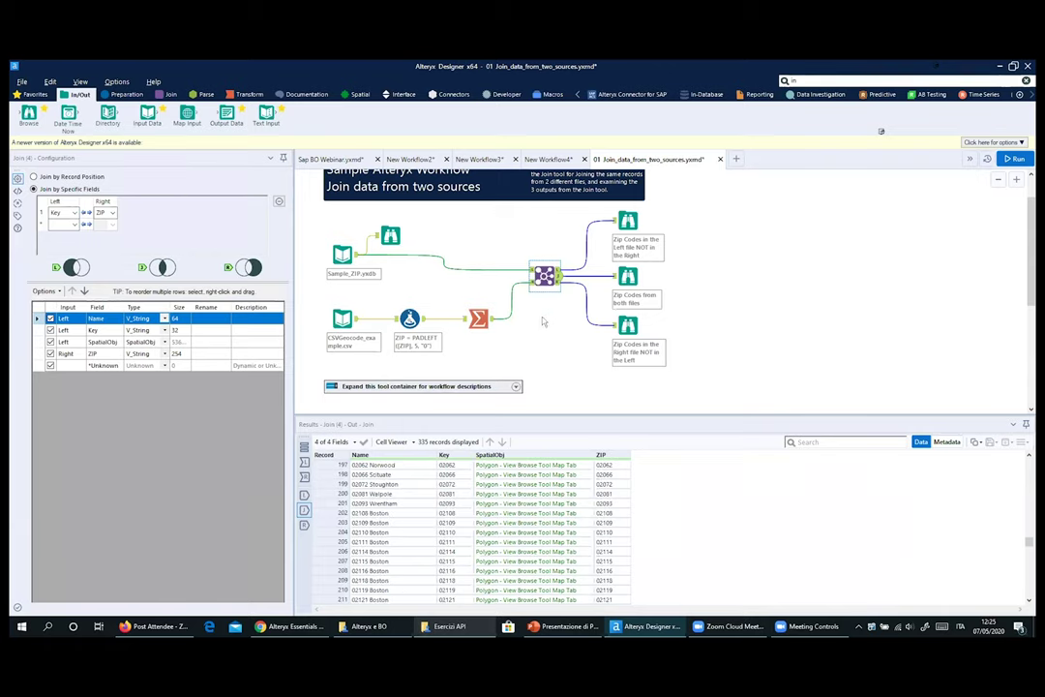
# Move the Sample_ZIP Browse tool slightly away from its input and compare its map with the "Zip Codes from both files" Browse
pyautogui.scroll(1, 543, 322)
pyautogui.scroll(-2, 540, 325)
pyautogui.click(390, 193)
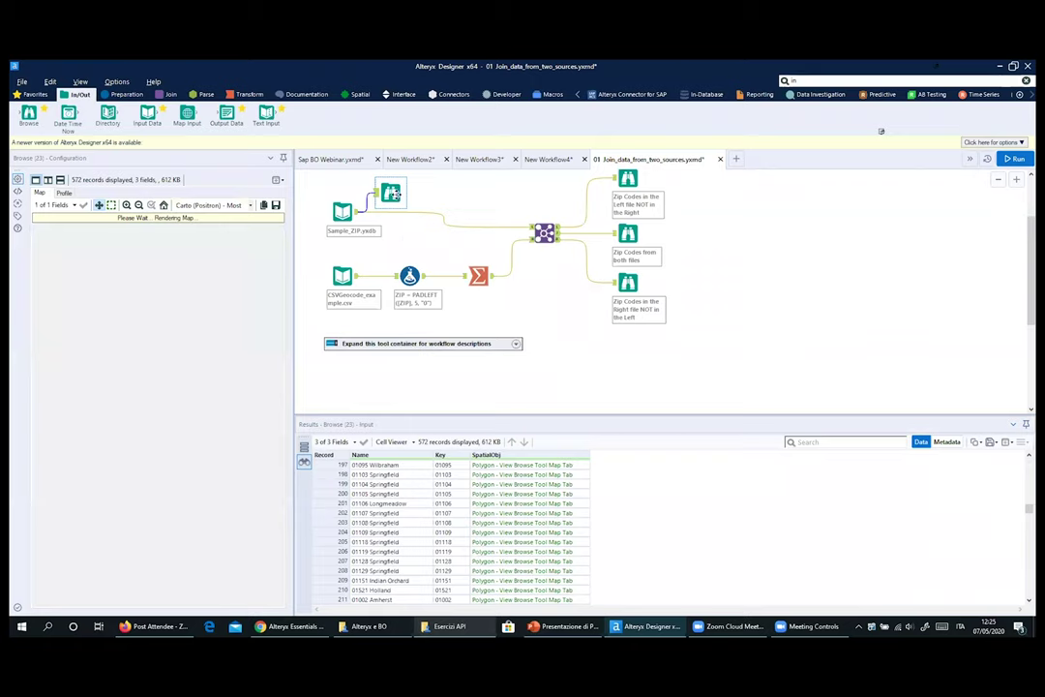
pyautogui.moveTo(391, 194); pyautogui.dragTo(409, 193)
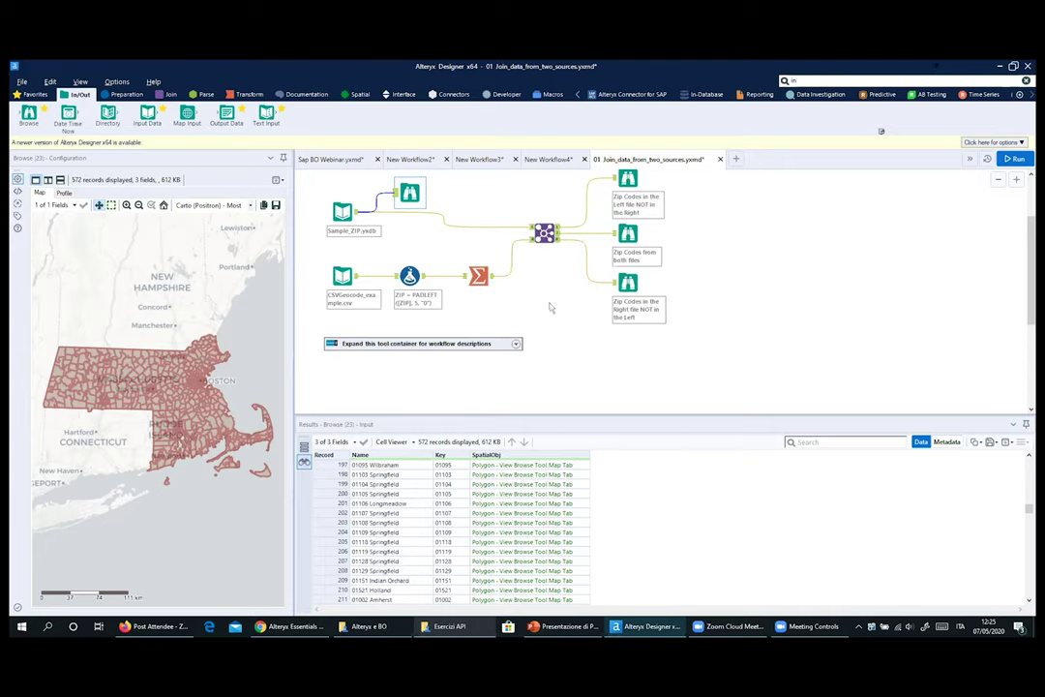
pyautogui.click(628, 233)
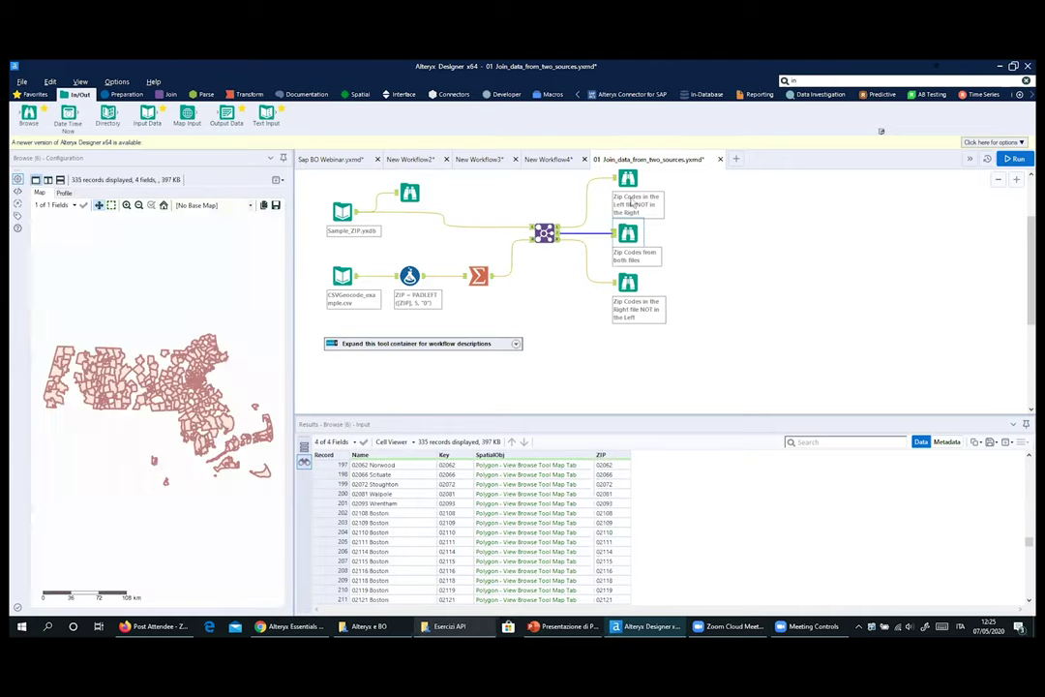
# Review the Sample_ZIP Browse tool's map and the data profiles of its Name and Key fields
pyautogui.click(409, 193)
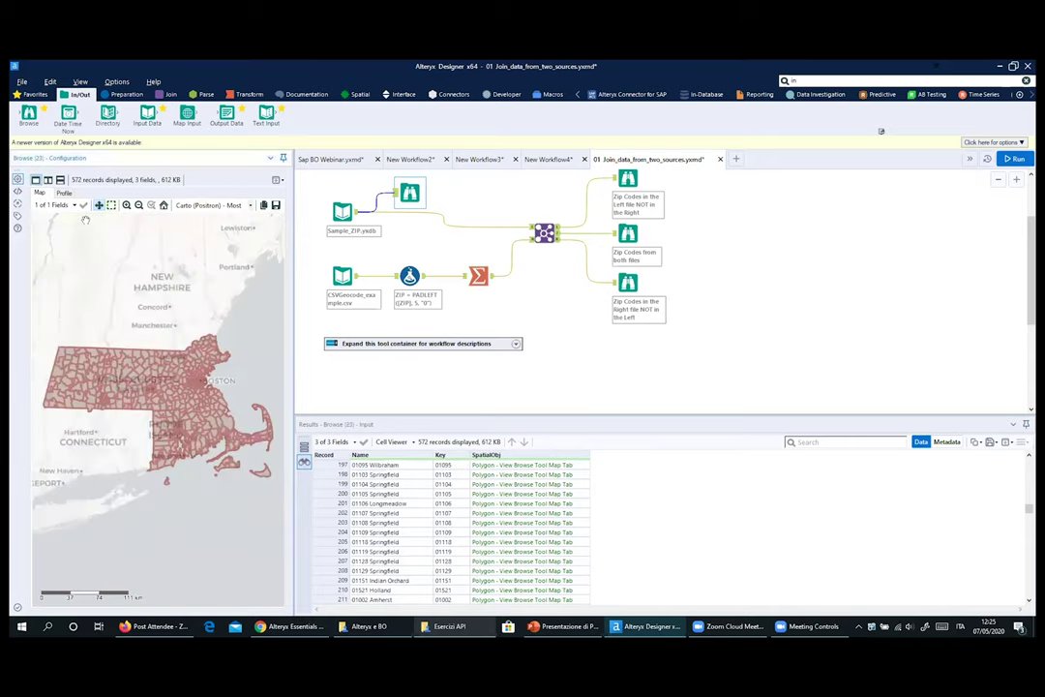
pyautogui.click(62, 193)
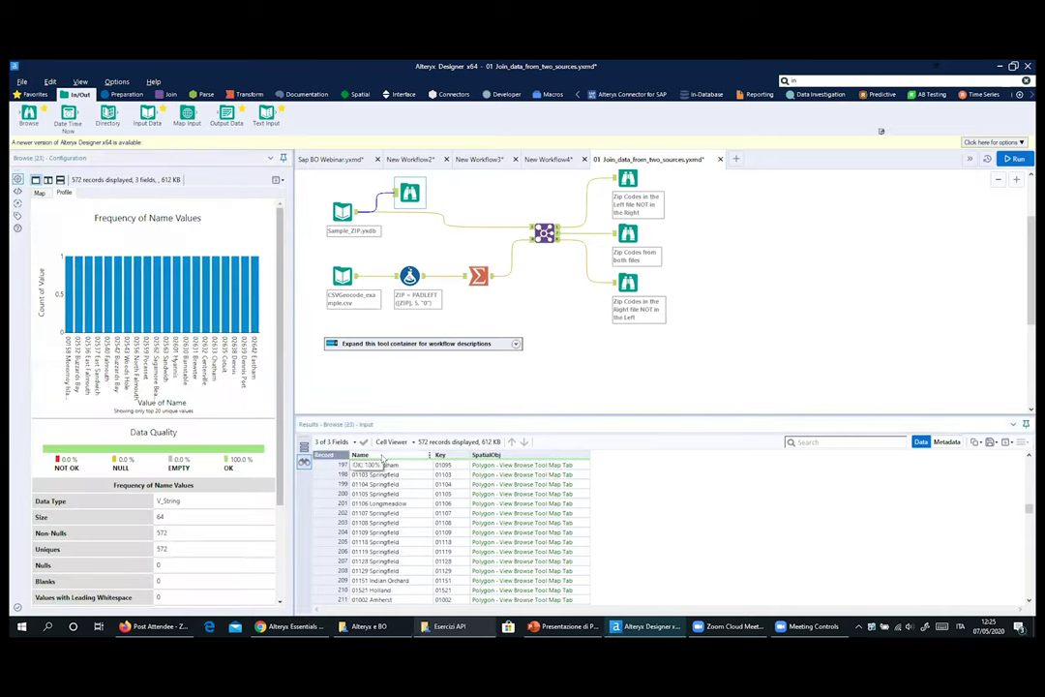
pyautogui.click(440, 455)
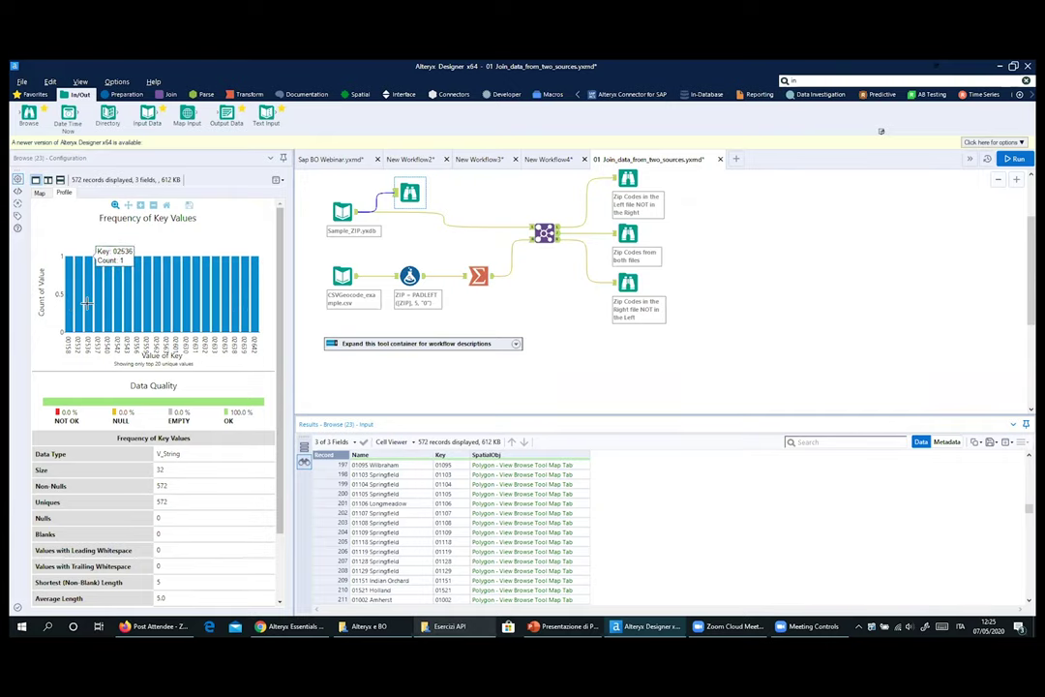
pyautogui.scroll(-2, 133, 310)
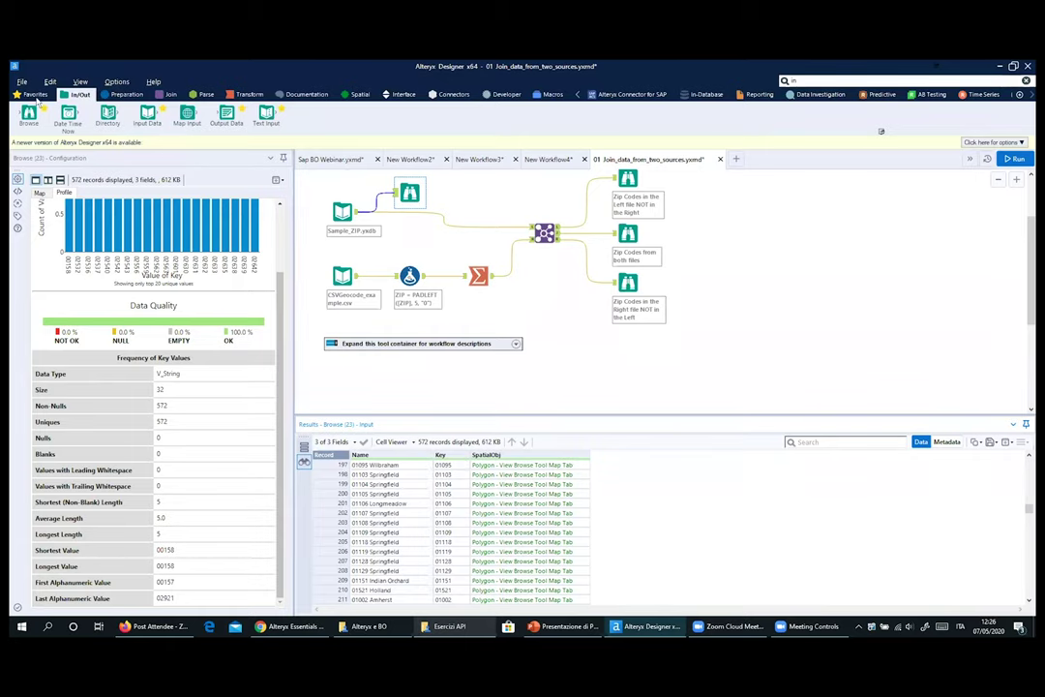
# Insert a Formula tool between the Sample_ZIP input and its Browse tool, and add an output column named Random
pyautogui.click(123, 93)
pyautogui.moveTo(172, 114); pyautogui.dragTo(389, 199)
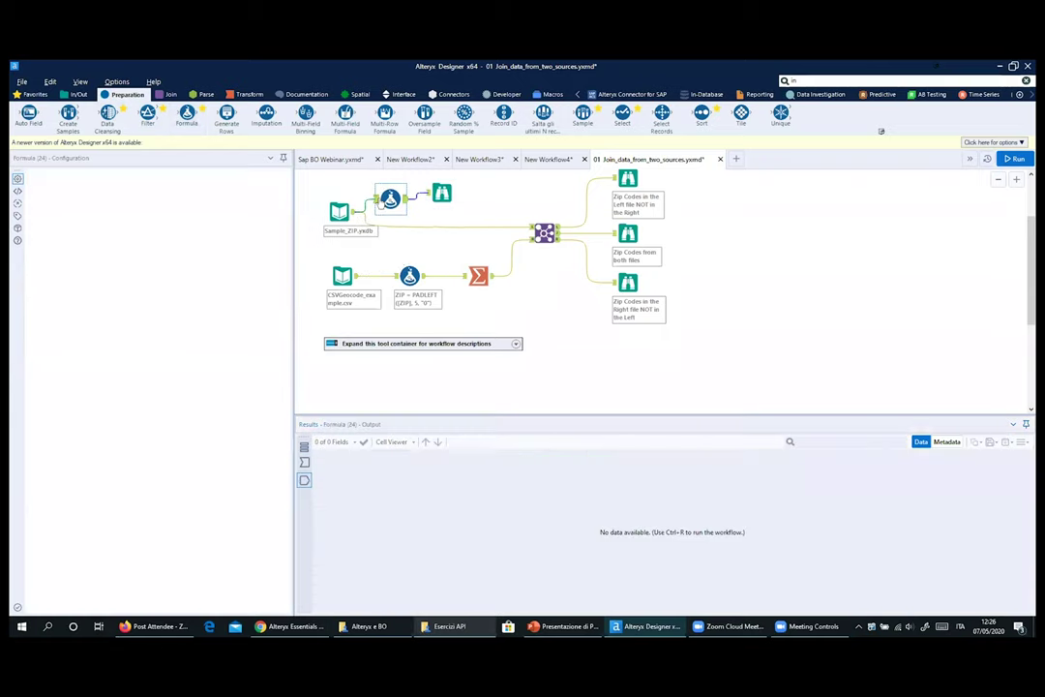
pyautogui.click(87, 185)
pyautogui.click(84, 199)
pyautogui.write('Random')
# Enter "rand" in the Random column's expression to find a random-number function
pyautogui.click(68, 198)
pyautogui.write('rand')
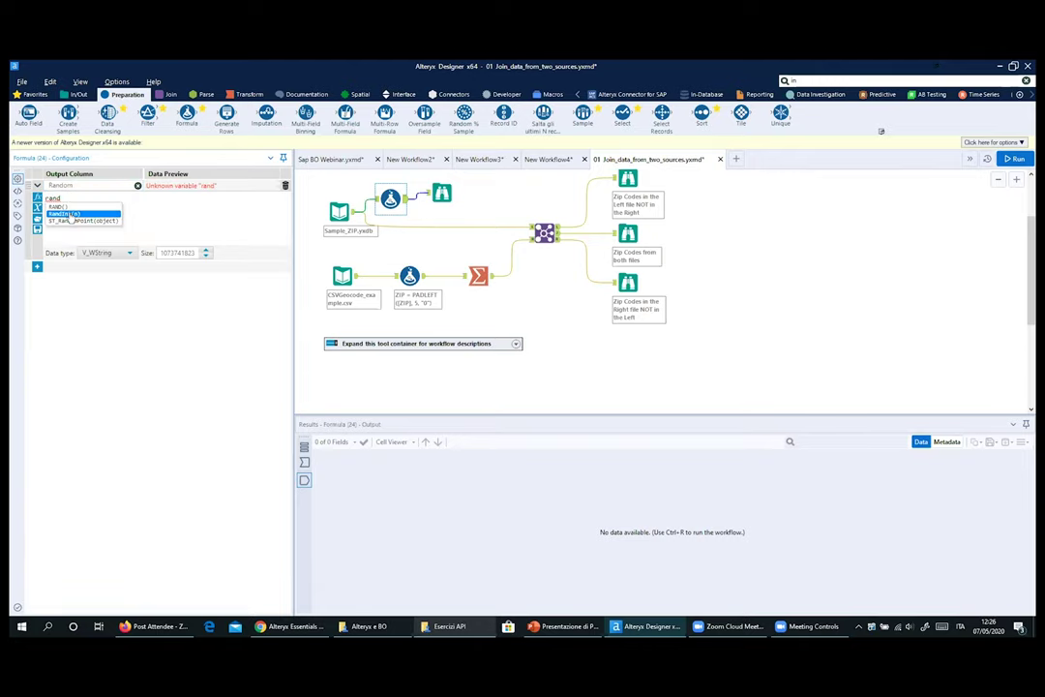